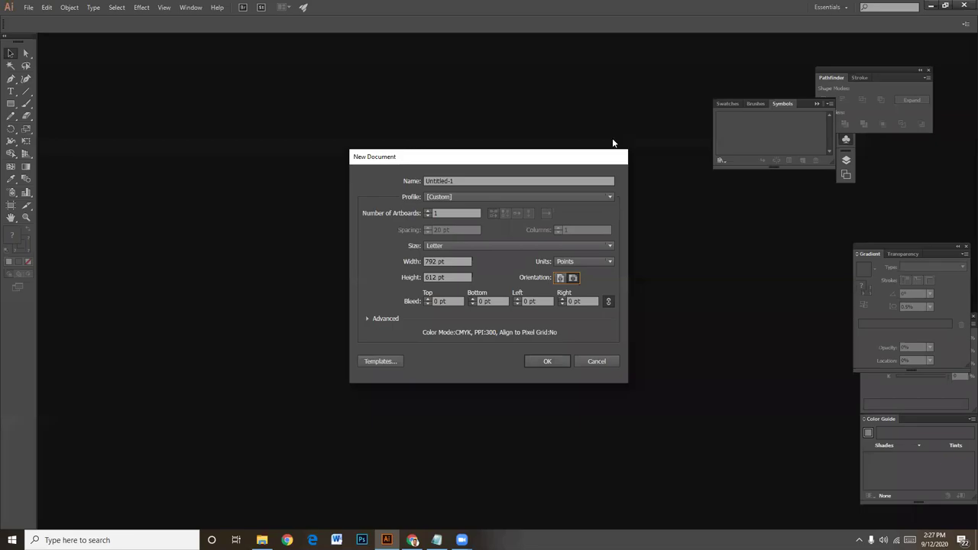
# Name the new Letter-size document '3rd Logo Design' and create it.
pyautogui.doubleClick(451, 181)
pyautogui.write('3rd Logo Design')
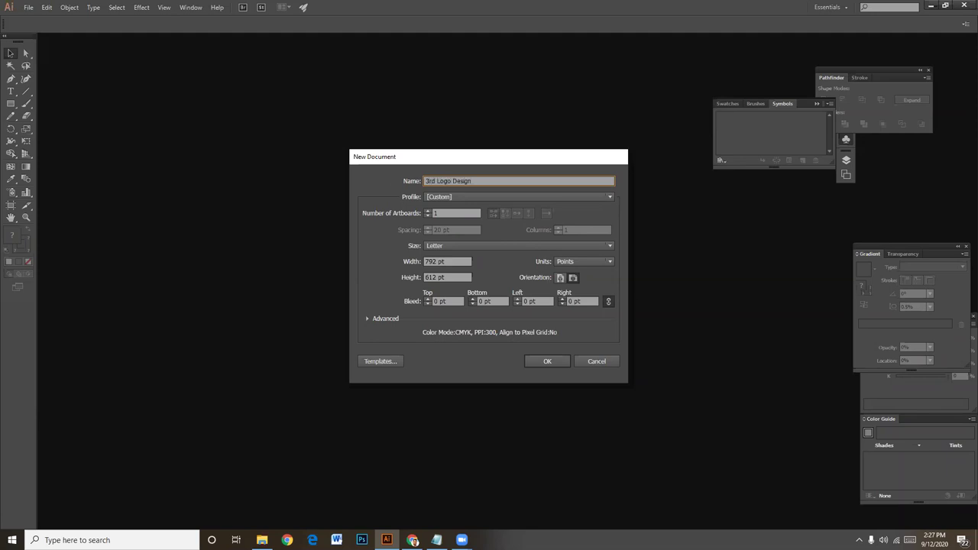
pyautogui.click(557, 362)
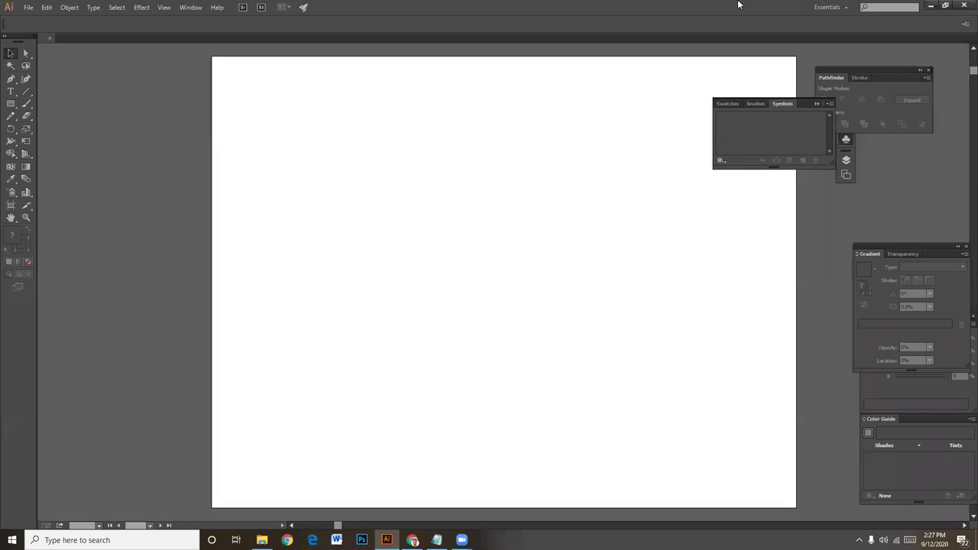
# Zoom around the blank artboard and pick the Polygon Tool from the shape tools flyout.
pyautogui.hotkey('ctrl', '-')
pyautogui.hotkey('ctrl', '-')
pyautogui.hotkey('ctrl', '+')
pyautogui.hotkey('ctrl', '+')
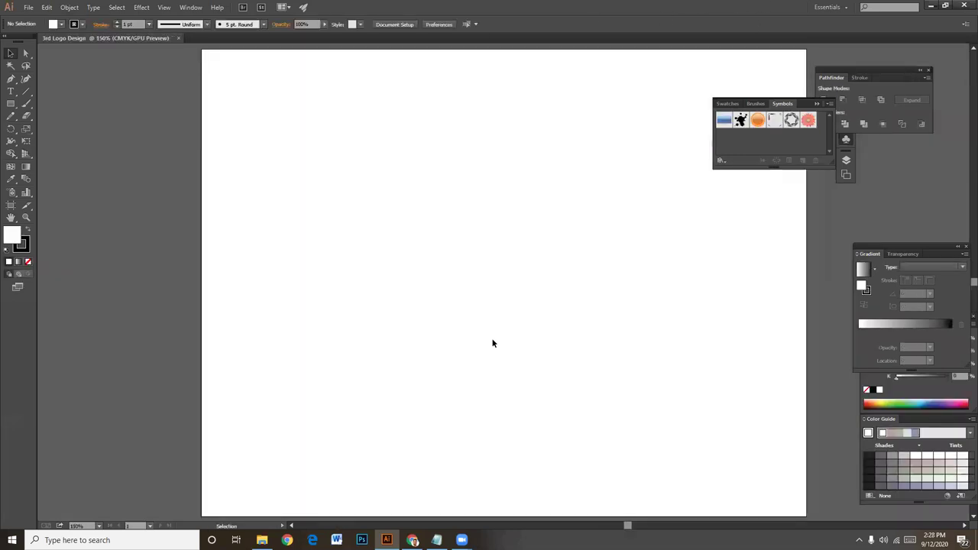
pyautogui.hotkey('ctrl', '-')
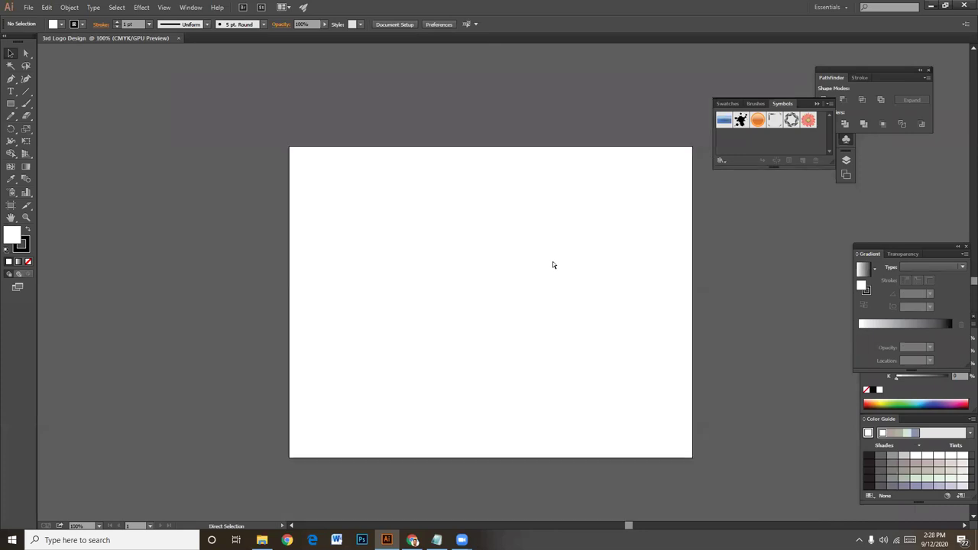
pyautogui.hotkey('ctrl', '+')
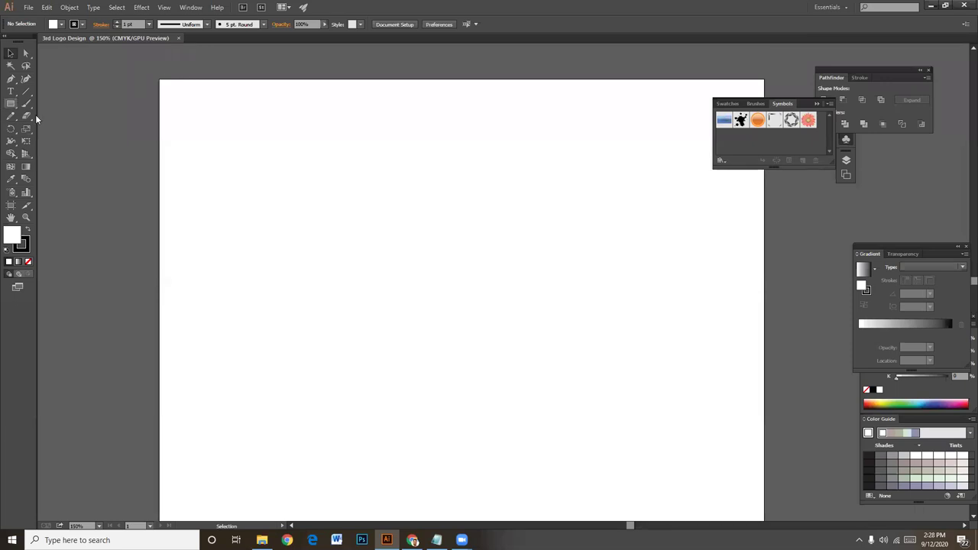
pyautogui.moveTo(12, 106); pyautogui.dragTo(55, 141)
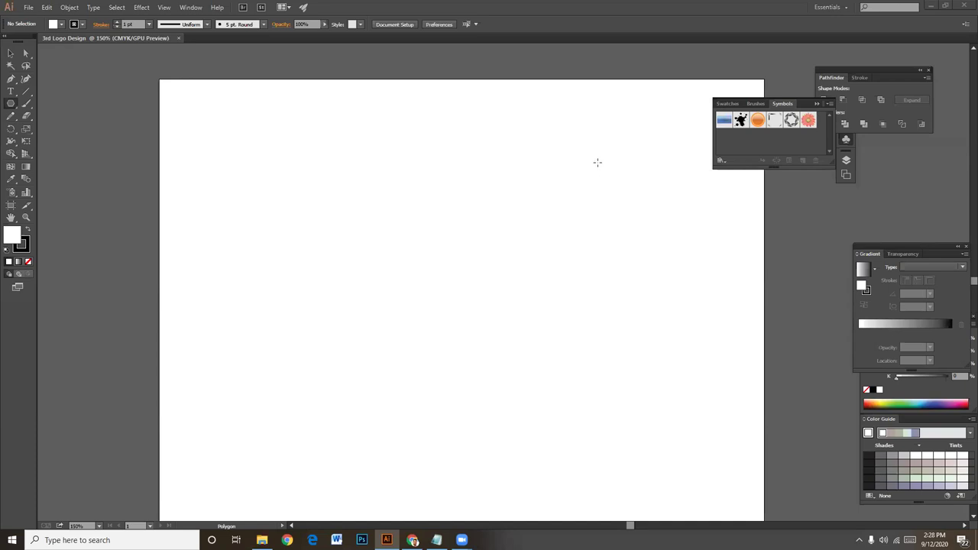
pyautogui.click(14, 103)
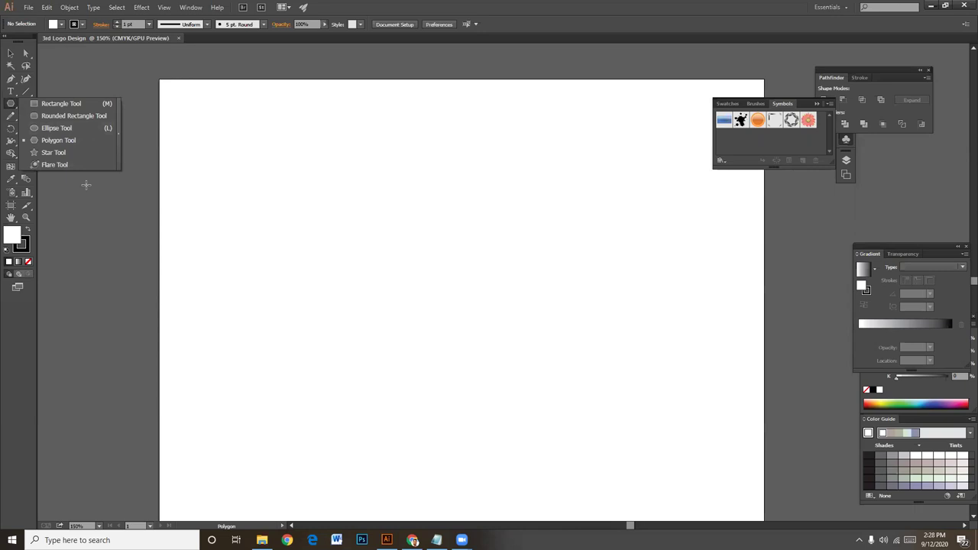
pyautogui.click(69, 141)
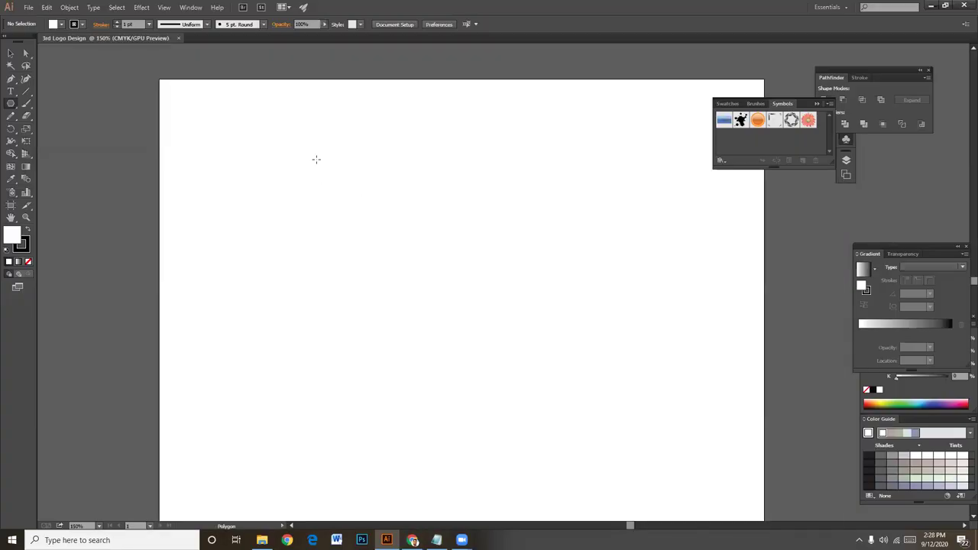
# Draw a hexagon and move it further onto the artboard.
pyautogui.moveTo(311, 202); pyautogui.dragTo(395, 281)
pyautogui.click(14, 55)
pyautogui.click(513, 252)
pyautogui.scroll(1, 513, 252)
pyautogui.moveTo(518, 236); pyautogui.dragTo(595, 403)
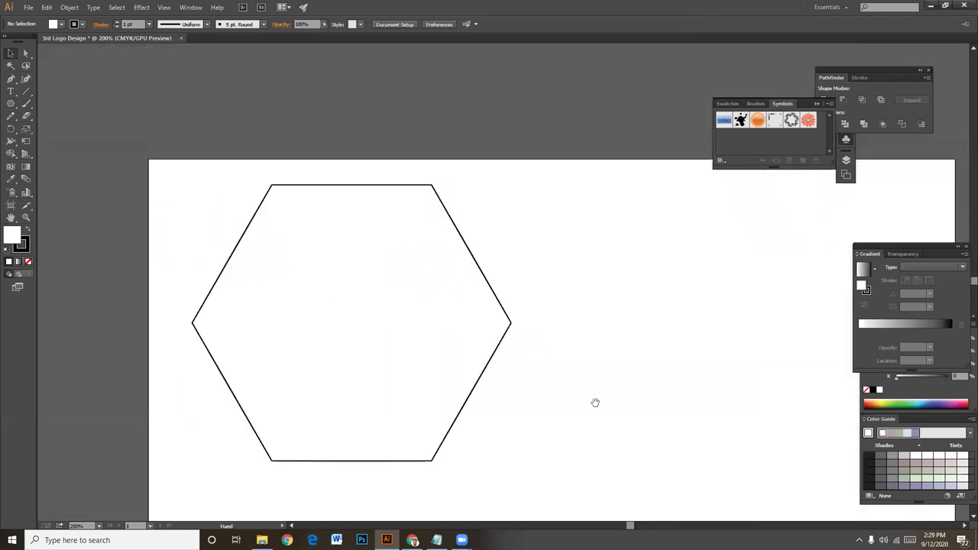
pyautogui.moveTo(461, 234); pyautogui.dragTo(474, 279)
pyautogui.scroll(-3, 604, 312)
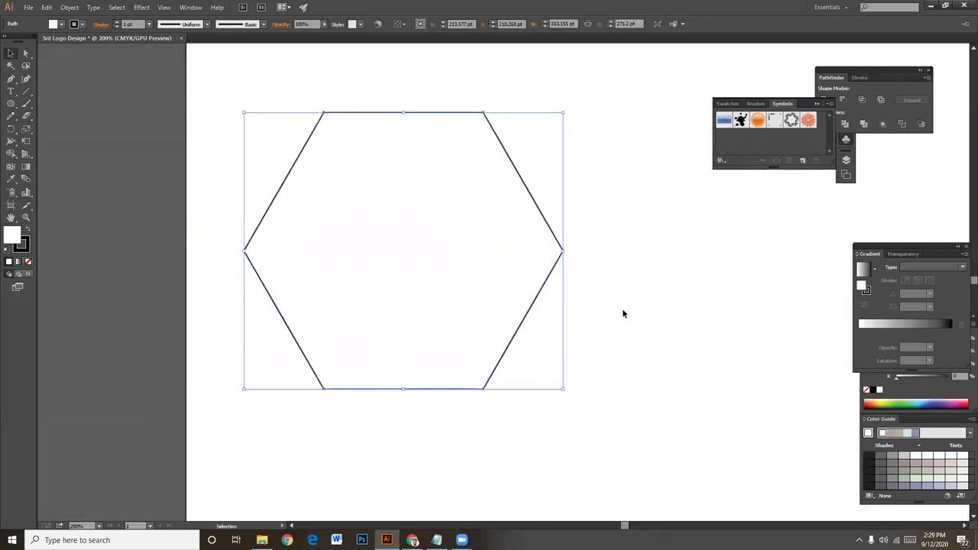
pyautogui.hscroll(2, 657, 319)
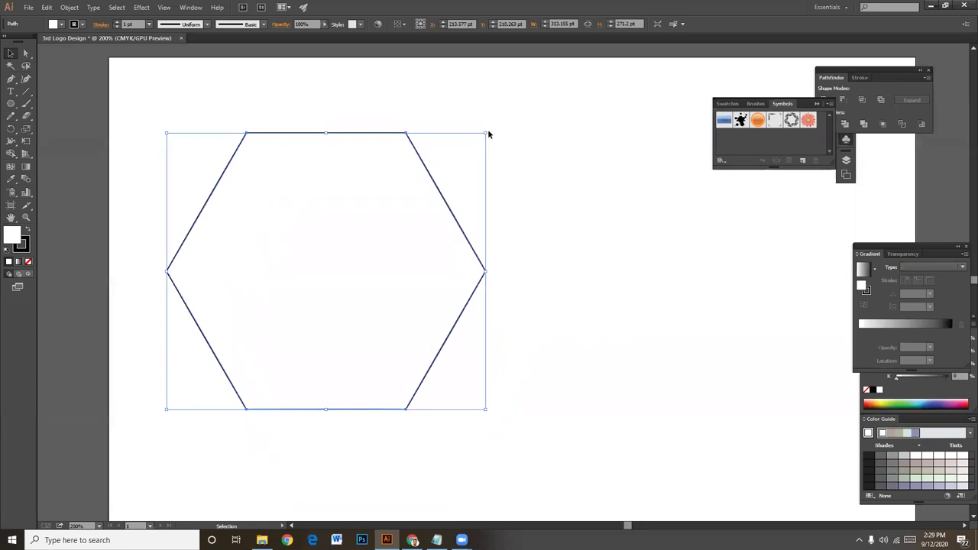
# Rotate the hexagon 90° so a corner points up, then begin shrinking it.
pyautogui.moveTo(487, 130)
pyautogui.mouseDown()
pyautogui.moveTo(529, 275)
pyautogui.moveTo(517, 313)
pyautogui.moveTo(471, 343)
pyautogui.moveTo(472, 387)
pyautogui.mouseUp()
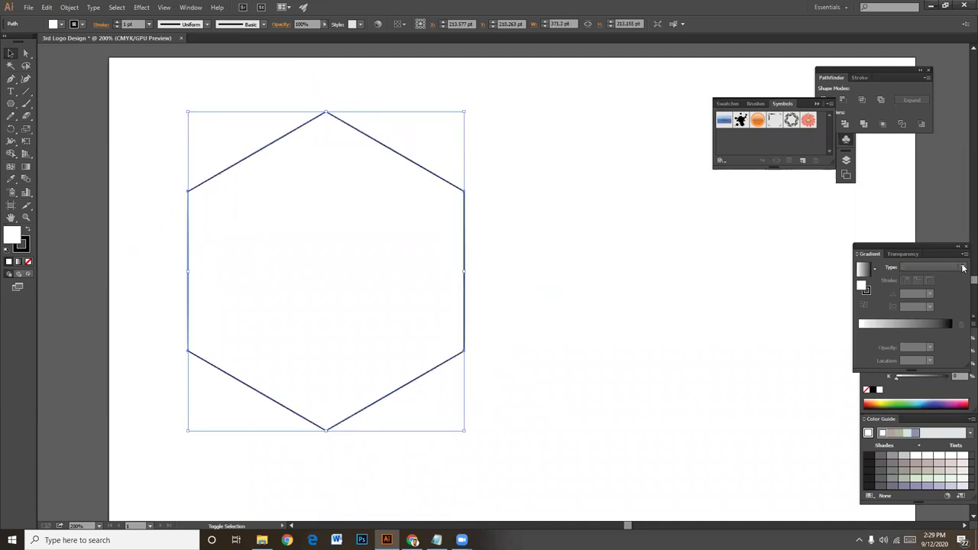
pyautogui.click(12, 54)
pyautogui.moveTo(590, 214); pyautogui.dragTo(614, 166)
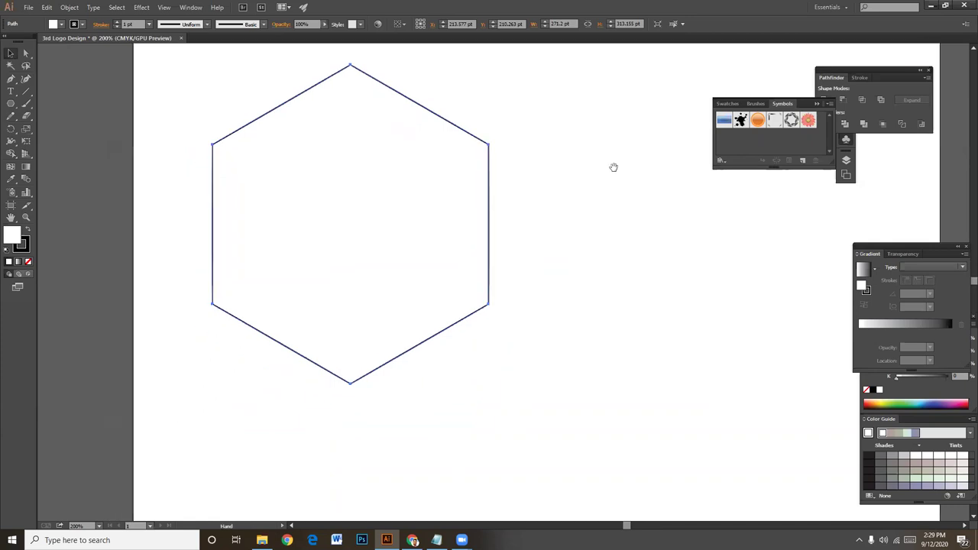
pyautogui.moveTo(489, 65)
pyautogui.mouseDown()
pyautogui.moveTo(474, 81)
pyautogui.moveTo(463, 141)
pyautogui.mouseUp()
# Commit the smaller hexagon size and give it a 0.5 pt stroke weight.
pyautogui.click(558, 187)
pyautogui.hotkey('ctrl', '=')
pyautogui.moveTo(491, 182); pyautogui.dragTo(582, 187)
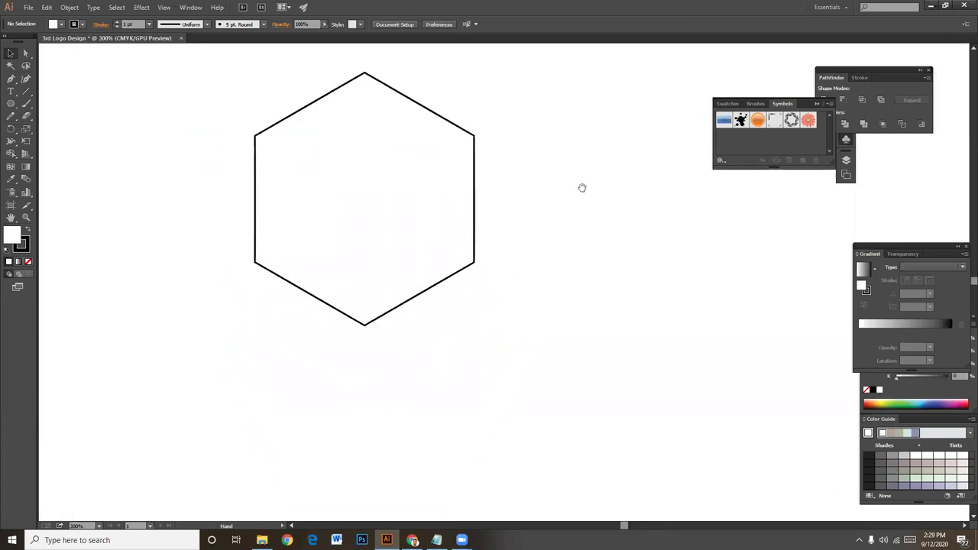
pyautogui.click(388, 86)
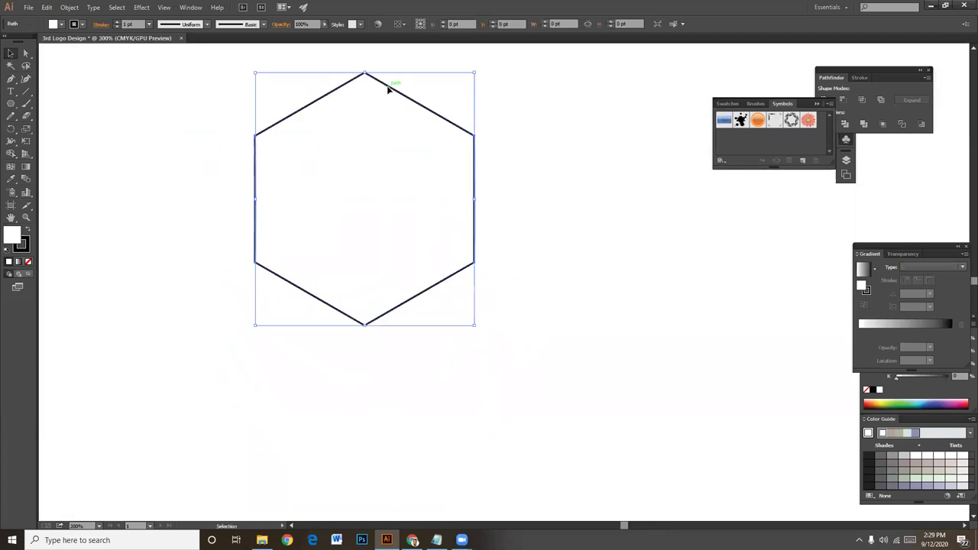
pyautogui.click(150, 24)
pyautogui.click(162, 50)
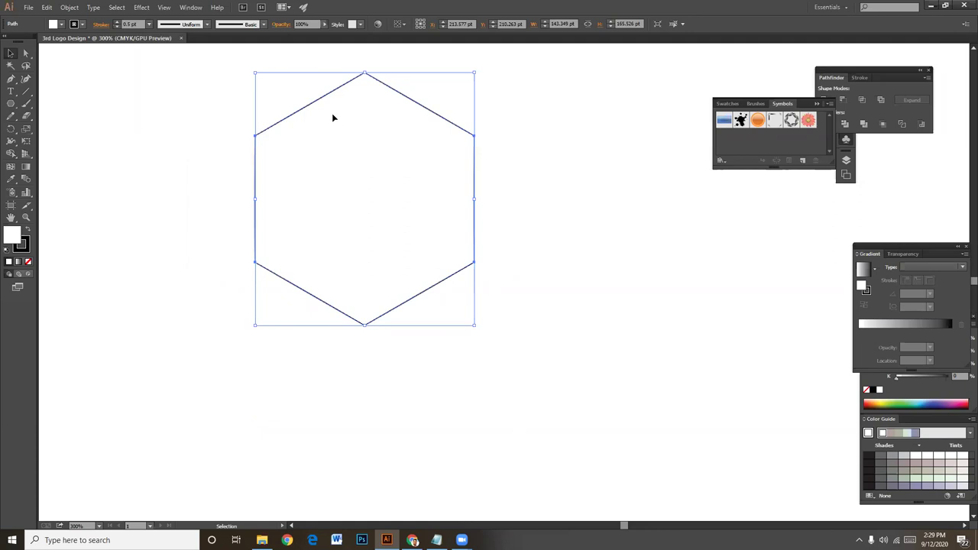
pyautogui.click(557, 197)
# Move the hexagon down, then Alt-drag a copy straight up overlapping it.
pyautogui.moveTo(557, 196); pyautogui.dragTo(592, 260)
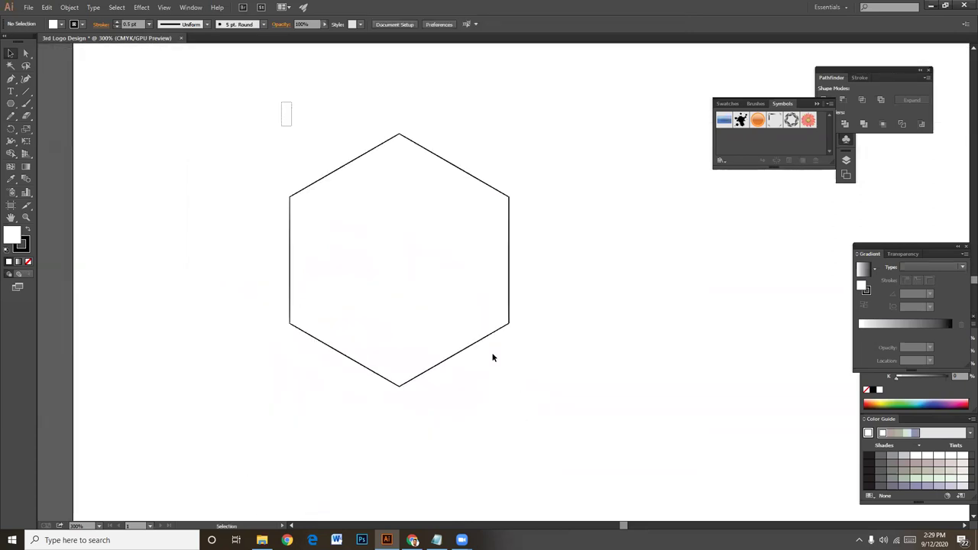
pyautogui.moveTo(493, 358); pyautogui.dragTo(514, 261)
pyautogui.click(454, 285)
pyautogui.moveTo(449, 278); pyautogui.dragTo(434, 392)
pyautogui.click(710, 216)
pyautogui.moveTo(711, 216); pyautogui.dragTo(608, 423)
pyautogui.moveTo(558, 354)
pyautogui.mouseDown()
pyautogui.moveTo(617, 268)
pyautogui.moveTo(602, 204)
pyautogui.mouseUp()
pyautogui.click(507, 288)
pyautogui.moveTo(507, 286)
pyautogui.mouseDown()
pyautogui.moveTo(541, 157)
pyautogui.moveTo(531, 133)
pyautogui.moveTo(539, 111)
pyautogui.mouseUp()
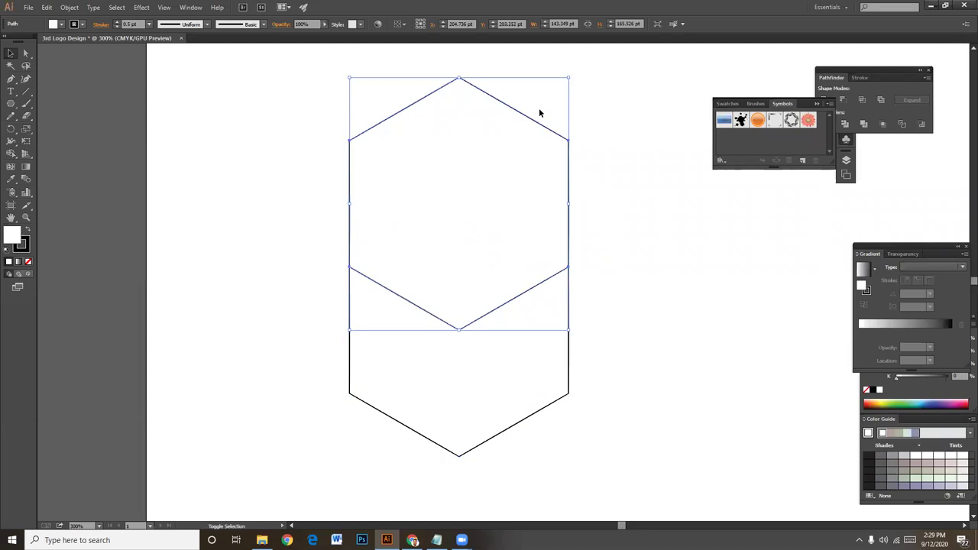
pyautogui.click(539, 111)
pyautogui.moveTo(293, 258); pyautogui.dragTo(421, 317)
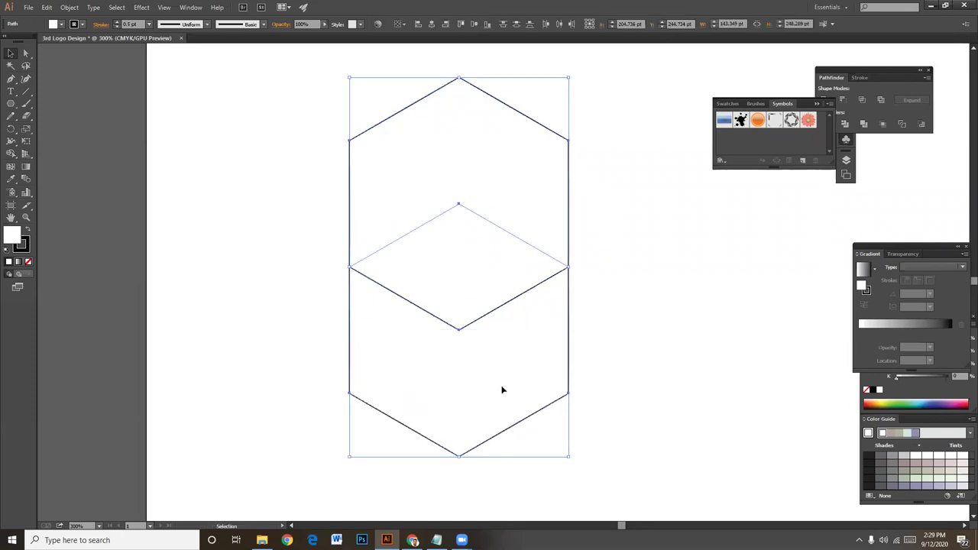
pyautogui.click(688, 303)
pyautogui.moveTo(301, 135); pyautogui.dragTo(652, 376)
pyautogui.click(284, 199)
pyautogui.hotkey('ctrl', 'a')
pyautogui.hotkey('ctrl', 'shift', 'a')
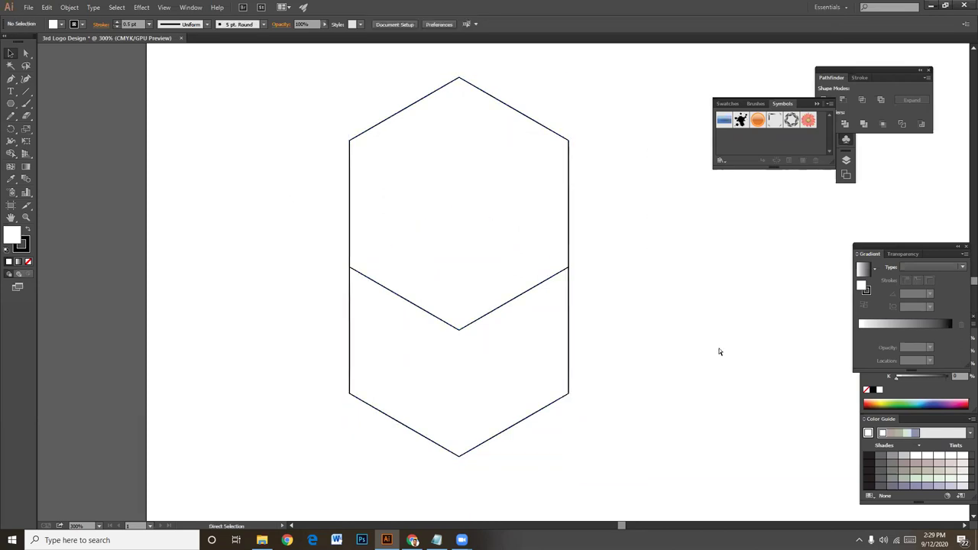
pyautogui.hotkey('ctrl', 'y')
pyautogui.hotkey('ctrl', '=')
pyautogui.hotkey('ctrl', '=')
pyautogui.hotkey('ctrl', '=')
pyautogui.scroll(5, 540, 430)
pyautogui.moveTo(769, 333); pyautogui.dragTo(587, 444)
pyautogui.hscroll(5, 698, 334)
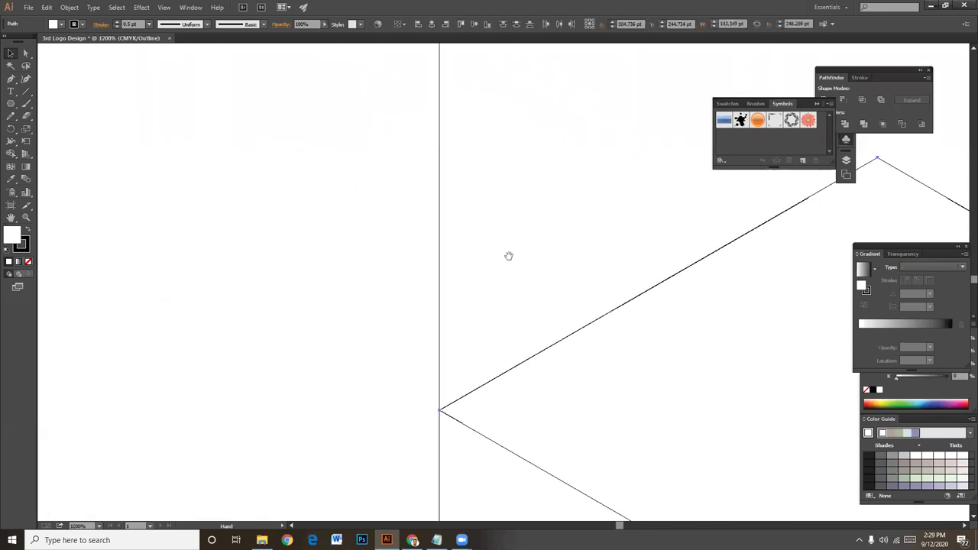
pyautogui.click(381, 360)
pyautogui.hotkey('ctrl', '-')
pyautogui.hotkey('ctrl', '-')
pyautogui.hotkey('ctrl', '-')
pyautogui.moveTo(619, 350); pyautogui.dragTo(455, 336)
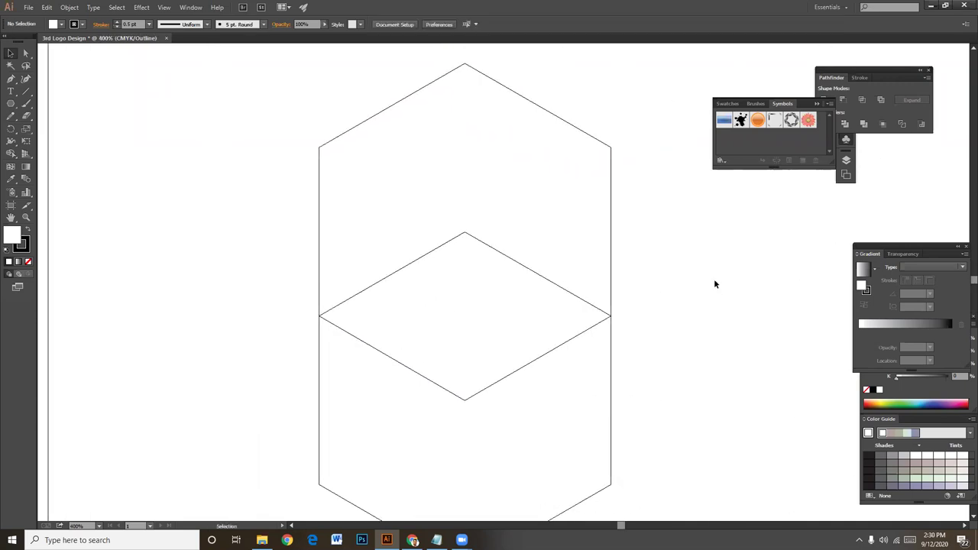
pyautogui.click(481, 387)
pyautogui.click(638, 347)
pyautogui.click(164, 7)
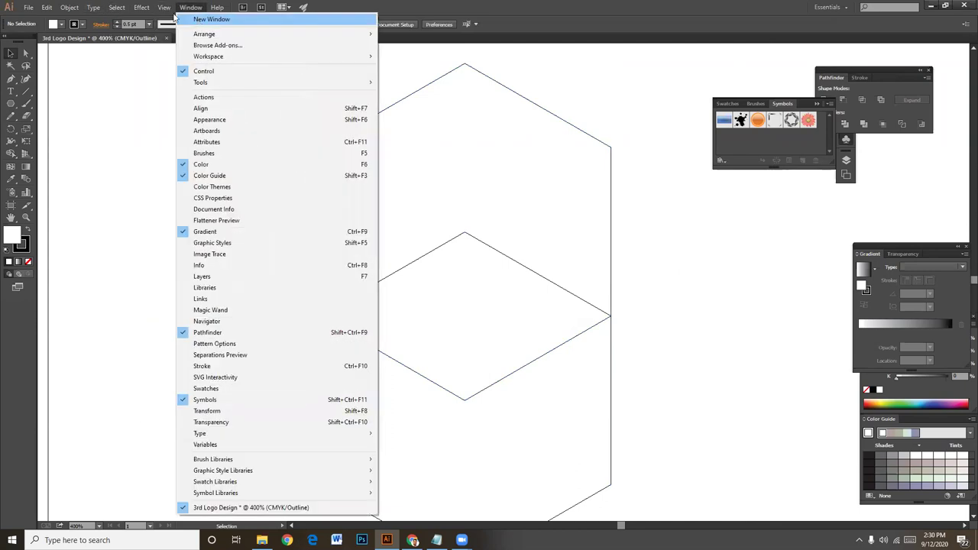
# Select both overlapping hexagons and split them with Pathfinder Divide.
pyautogui.click(176, 19)
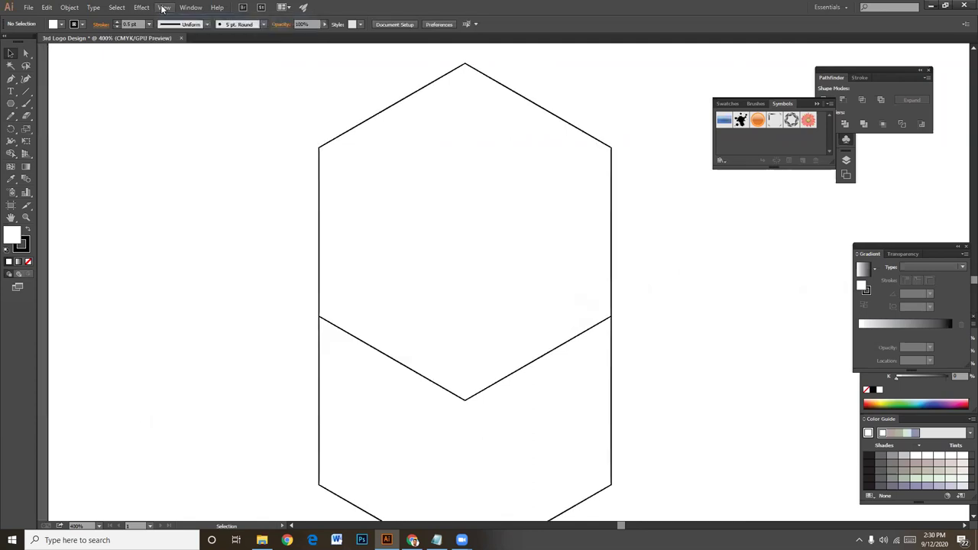
pyautogui.click(695, 293)
pyautogui.moveTo(249, 225); pyautogui.dragTo(765, 383)
pyautogui.press('space')
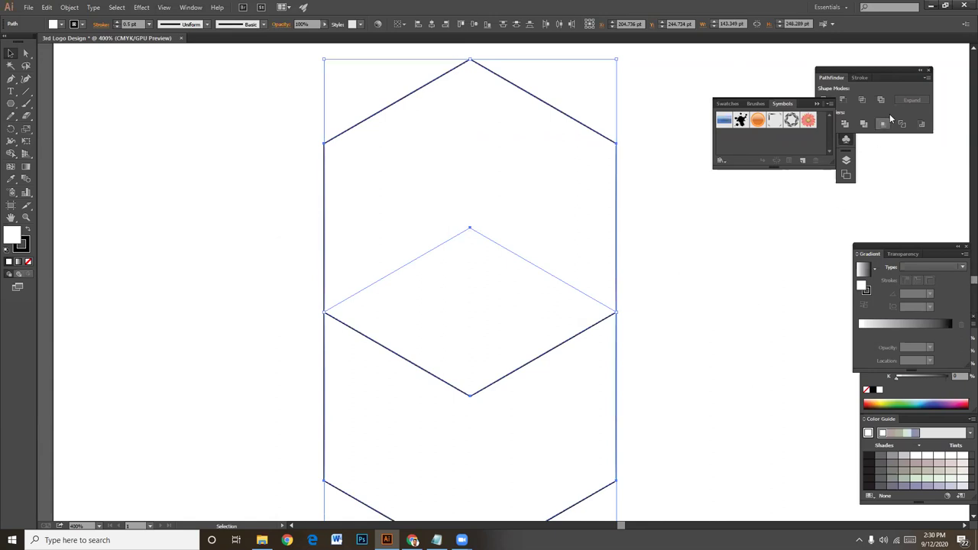
pyautogui.click(879, 70)
pyautogui.click(826, 125)
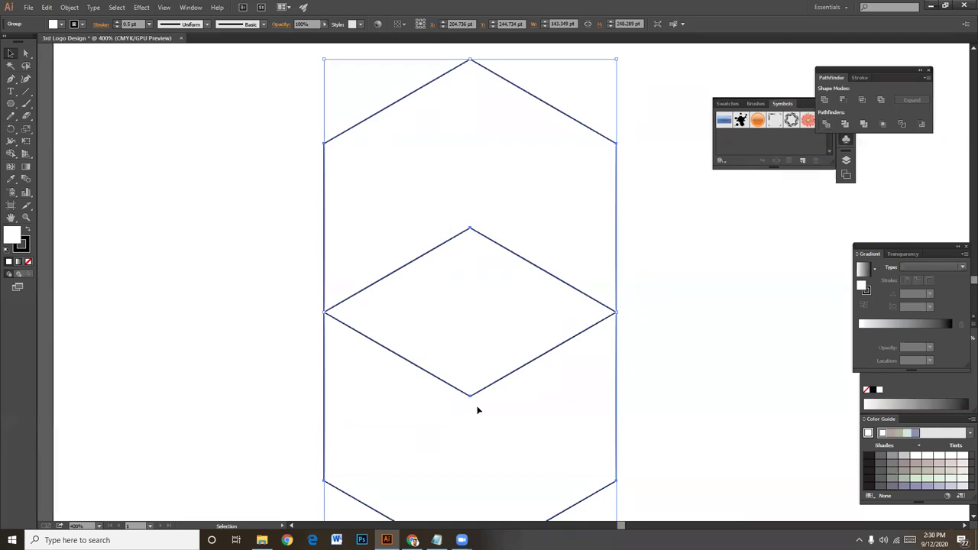
# Delete the upper hexagon's top anchor and its upper left and right side segments.
pyautogui.scroll(2, 477, 410)
pyautogui.click(26, 53)
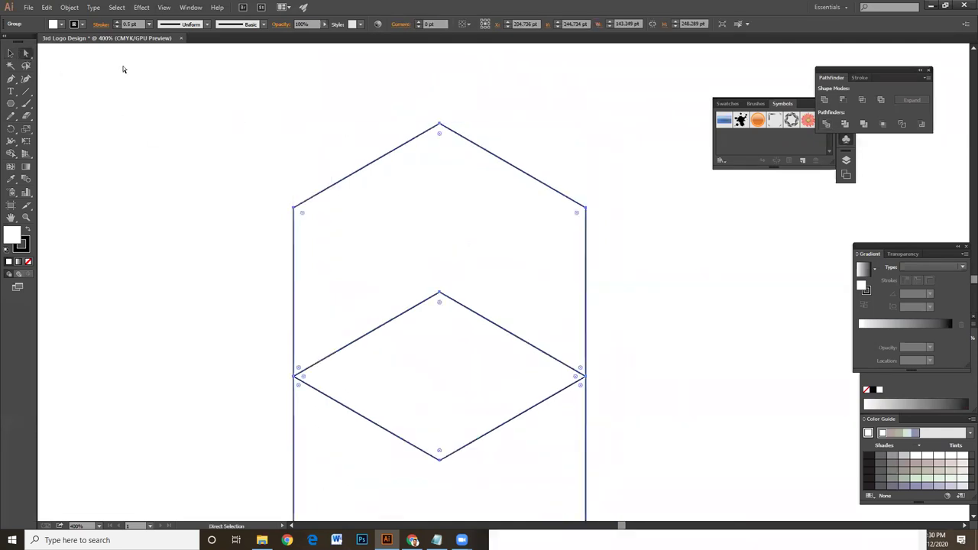
pyautogui.moveTo(393, 92); pyautogui.dragTo(465, 159)
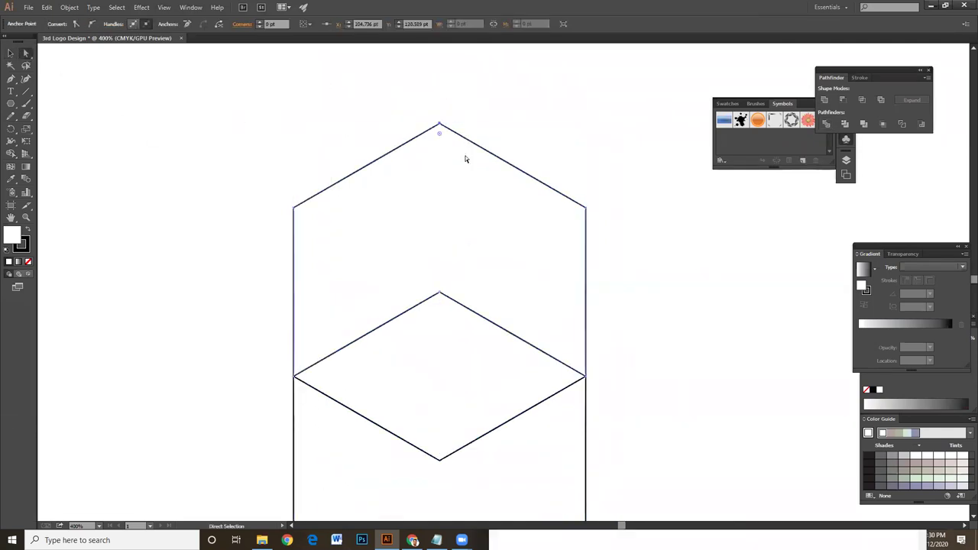
pyautogui.press('Delete')
pyautogui.moveTo(576, 197); pyautogui.dragTo(603, 245)
pyautogui.press('Delete')
pyautogui.moveTo(241, 170); pyautogui.dragTo(318, 246)
pyautogui.press('Delete')
# Deselect and zoom around to review the finished cube outline.
pyautogui.click(11, 53)
pyautogui.click(572, 290)
pyautogui.moveTo(572, 291); pyautogui.dragTo(548, 138)
pyautogui.hotkey('ctrl', '-')
pyautogui.hotkey('ctrl', '-')
pyautogui.hotkey('ctrl', '+')
pyautogui.hotkey('ctrl', '+')
pyautogui.scroll(-3, 550, 216)
pyautogui.scroll(2, 603, 260)
pyautogui.hotkey('ctrl', '+')
pyautogui.scroll(-1, 412, 233)
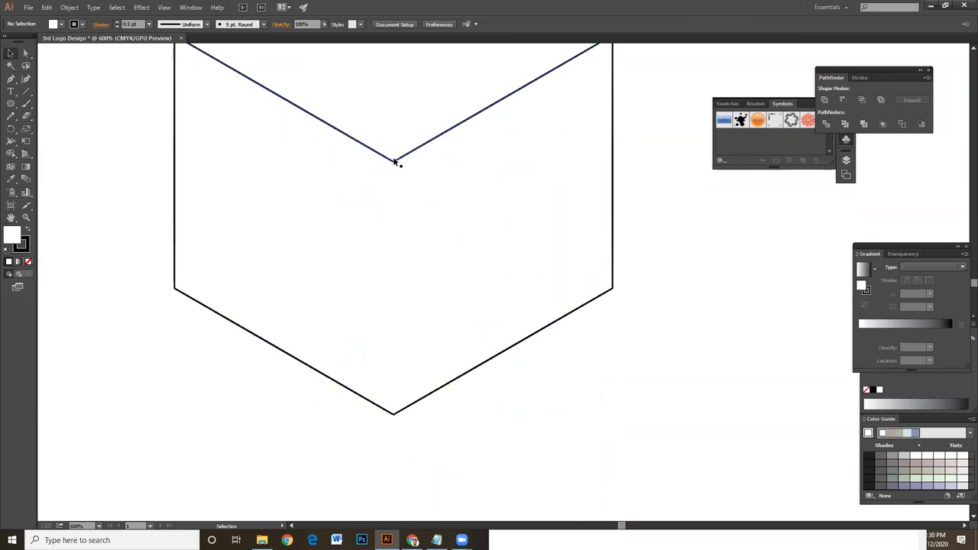
# Draw the vertical front edge with the Pen tool from the bottom corner to the centre corner.
pyautogui.press('space')
pyautogui.click(11, 78)
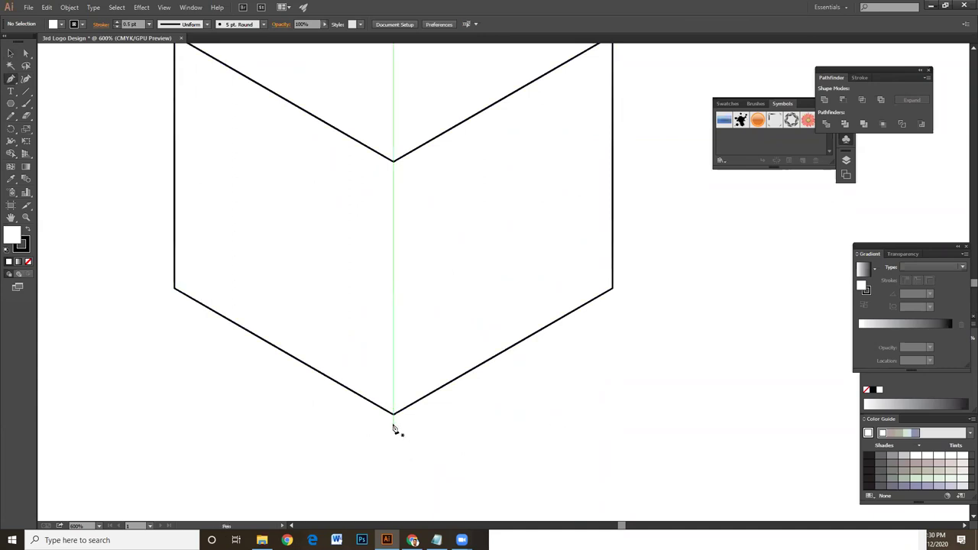
pyautogui.hotkey('ctrl', 'y')
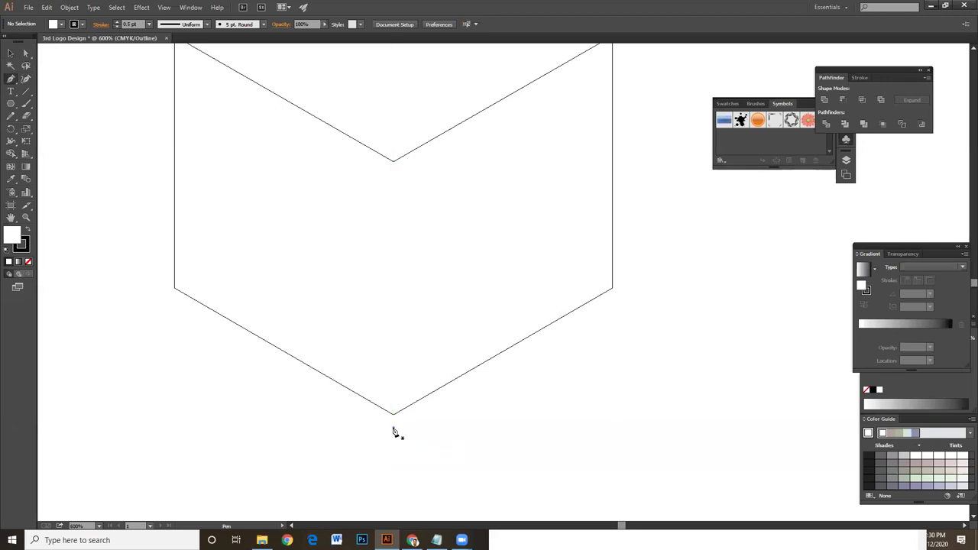
pyautogui.moveTo(393, 427); pyautogui.dragTo(403, 170)
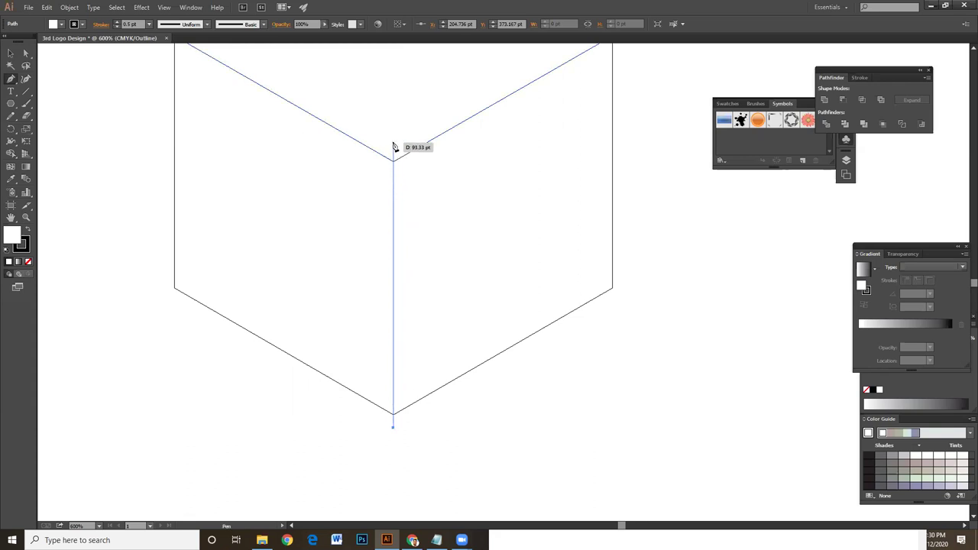
pyautogui.hotkey('ctrl', 'y')
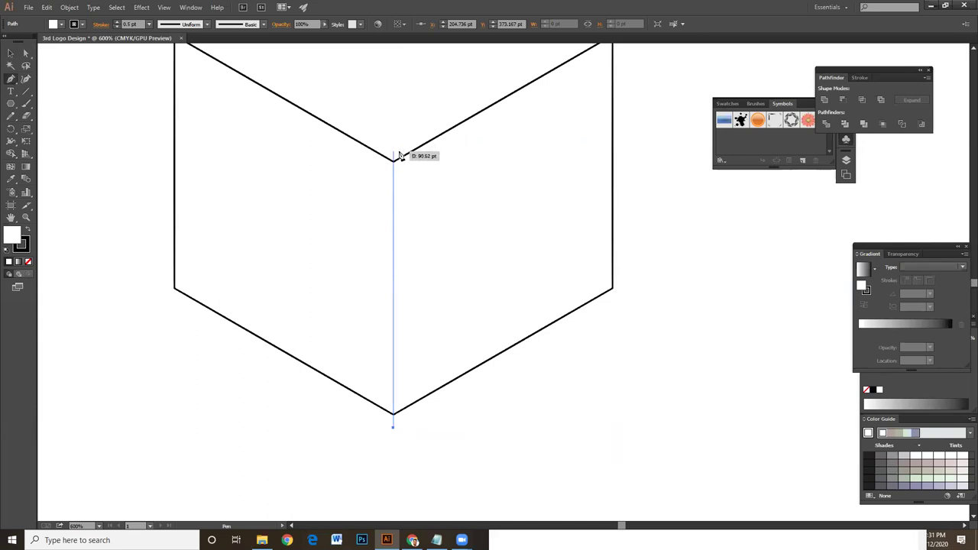
pyautogui.click(395, 158)
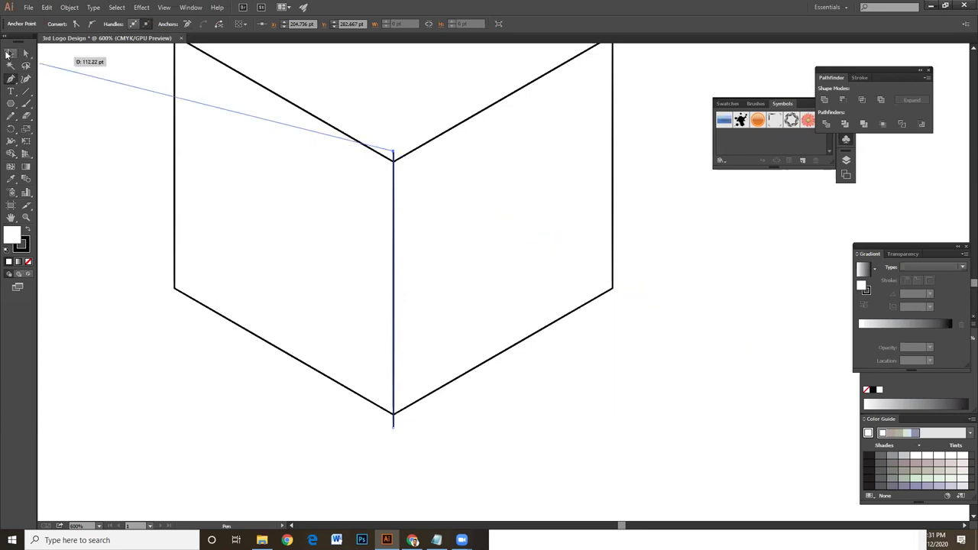
pyautogui.click(6, 54)
pyautogui.click(701, 364)
pyautogui.moveTo(603, 455); pyautogui.dragTo(670, 421)
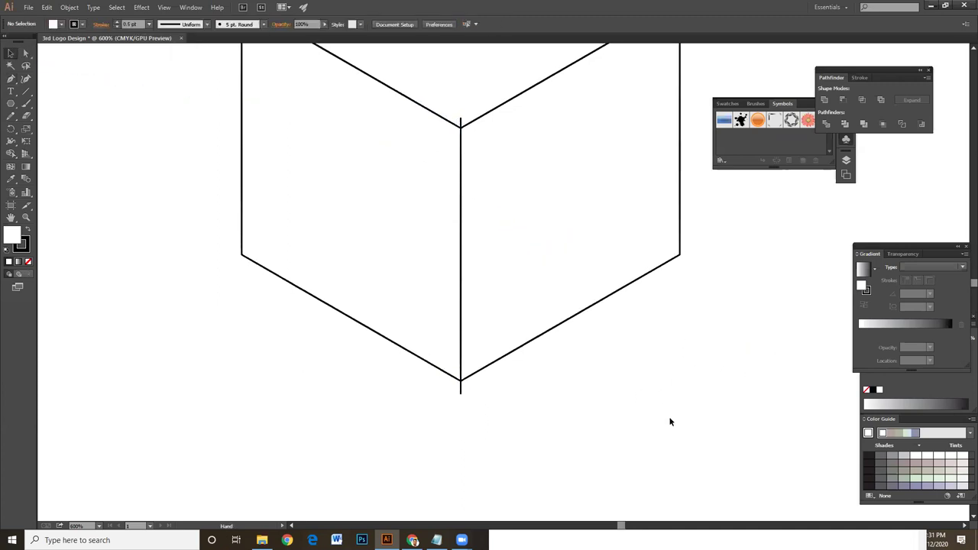
pyautogui.moveTo(639, 160); pyautogui.dragTo(585, 395)
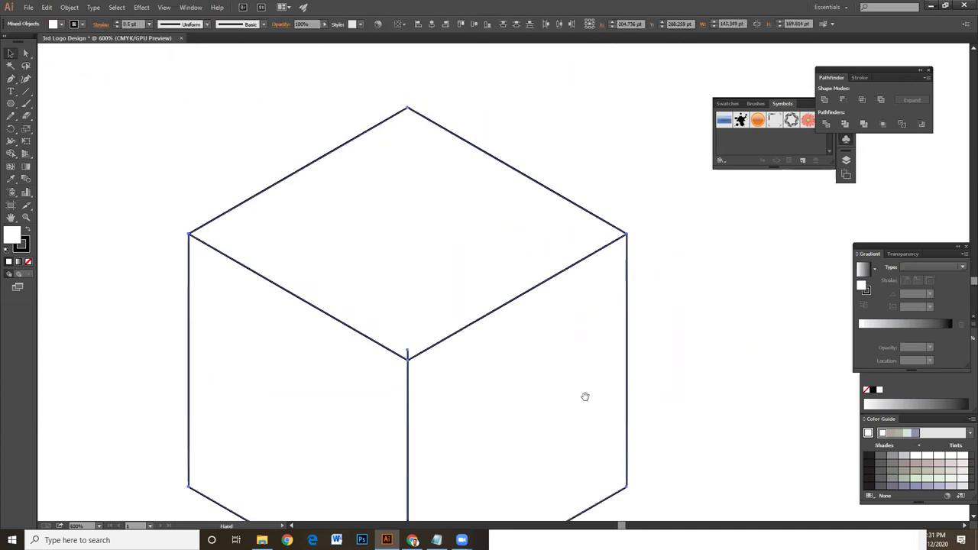
# Select the cube group and ungroup it into separate lines.
pyautogui.click(605, 221)
pyautogui.click(675, 339)
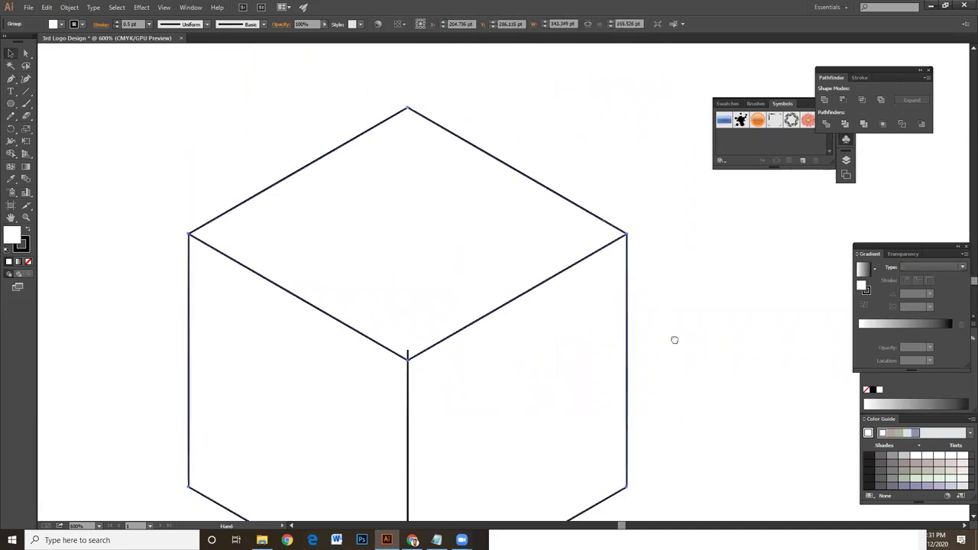
pyautogui.hotkey('ctrl', 'a')
pyautogui.scroll(-1, 664, 294)
pyautogui.moveTo(683, 299); pyautogui.dragTo(698, 265)
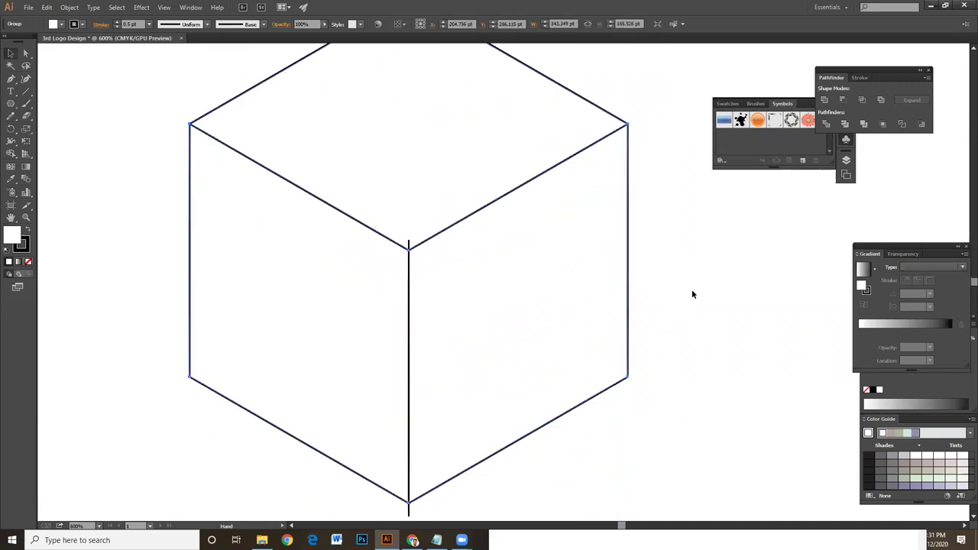
pyautogui.scroll(1, 699, 260)
pyautogui.rightClick(589, 161)
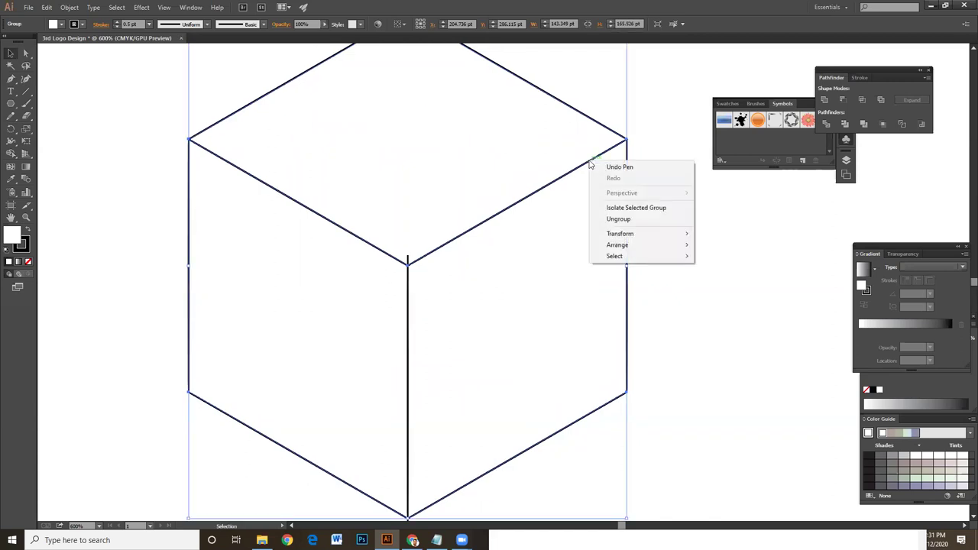
pyautogui.click(636, 219)
pyautogui.click(705, 226)
# Select all the cube's lines and split them into face pieces with Pathfinder Divide.
pyautogui.click(582, 162)
pyautogui.moveTo(637, 360); pyautogui.dragTo(670, 233)
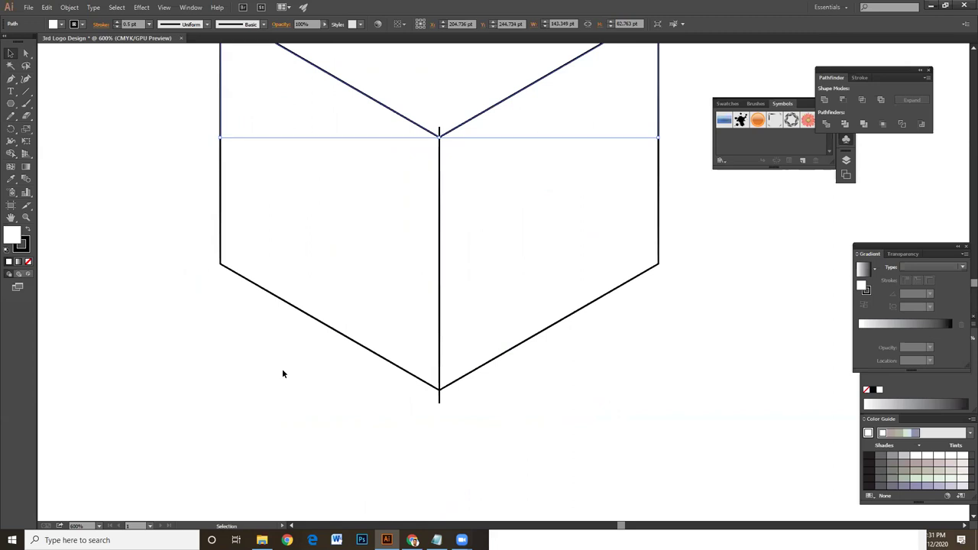
pyautogui.hotkey('ctrl', 'a')
pyautogui.moveTo(444, 292); pyautogui.dragTo(435, 364)
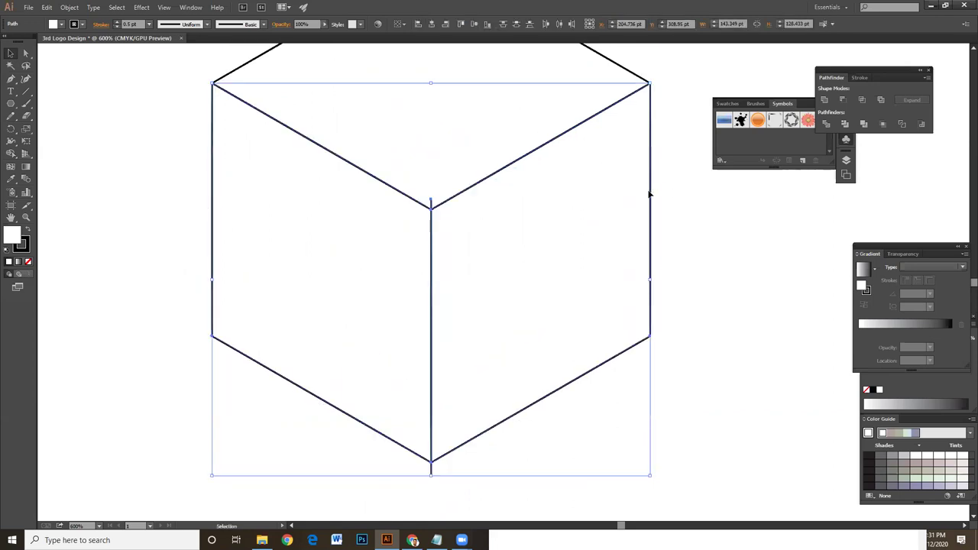
pyautogui.moveTo(145, 255); pyautogui.dragTo(766, 457)
pyautogui.moveTo(737, 368); pyautogui.dragTo(733, 378)
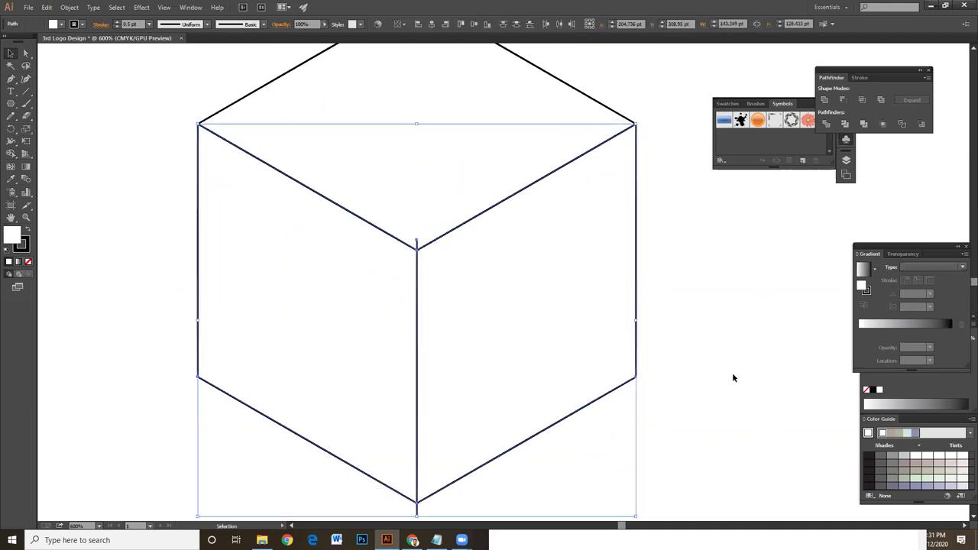
pyautogui.click(828, 125)
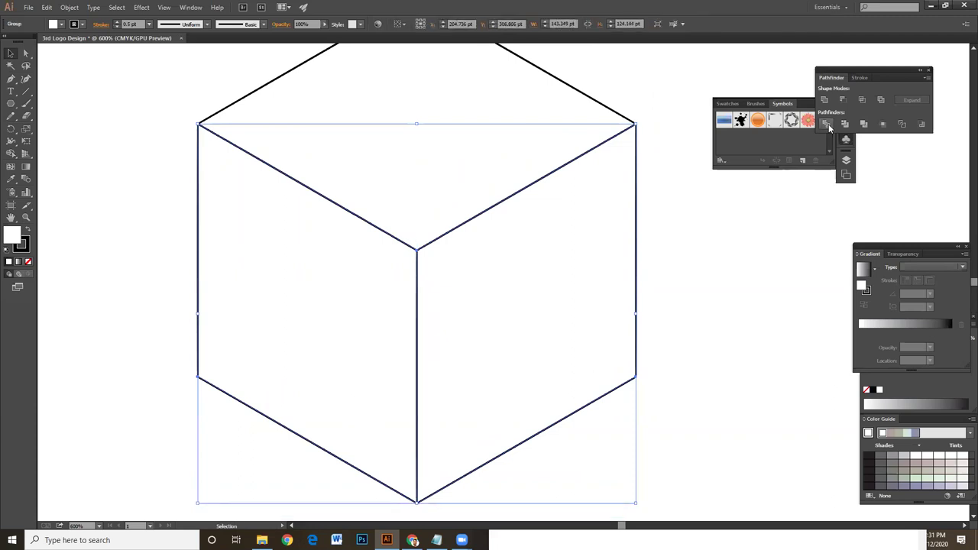
pyautogui.moveTo(590, 404); pyautogui.dragTo(603, 330)
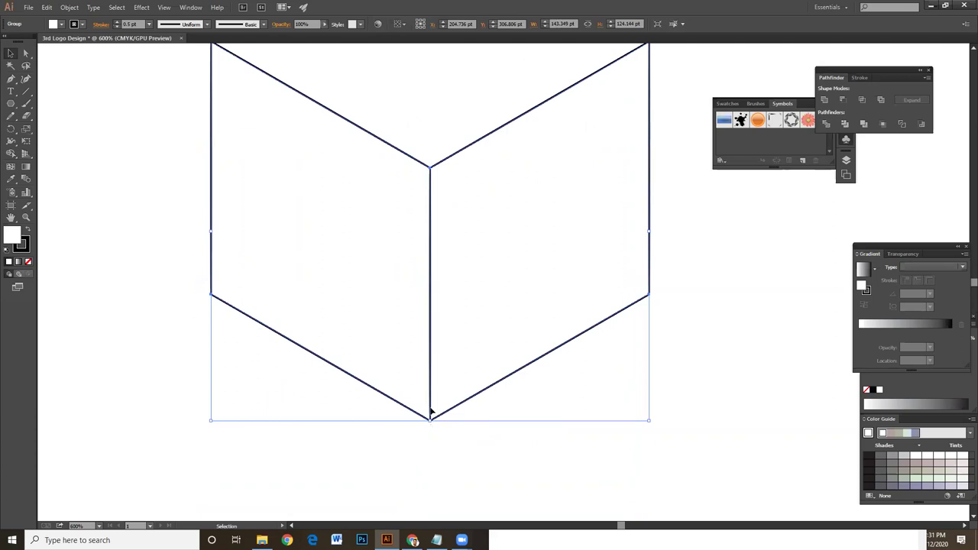
pyautogui.click(566, 295)
pyautogui.moveTo(612, 193); pyautogui.dragTo(602, 271)
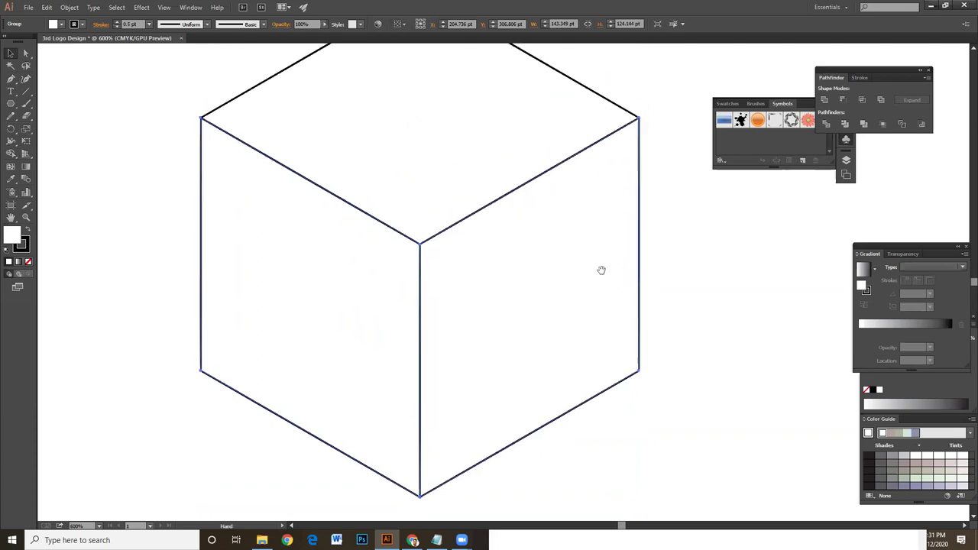
pyautogui.hotkey('ctrl', '-')
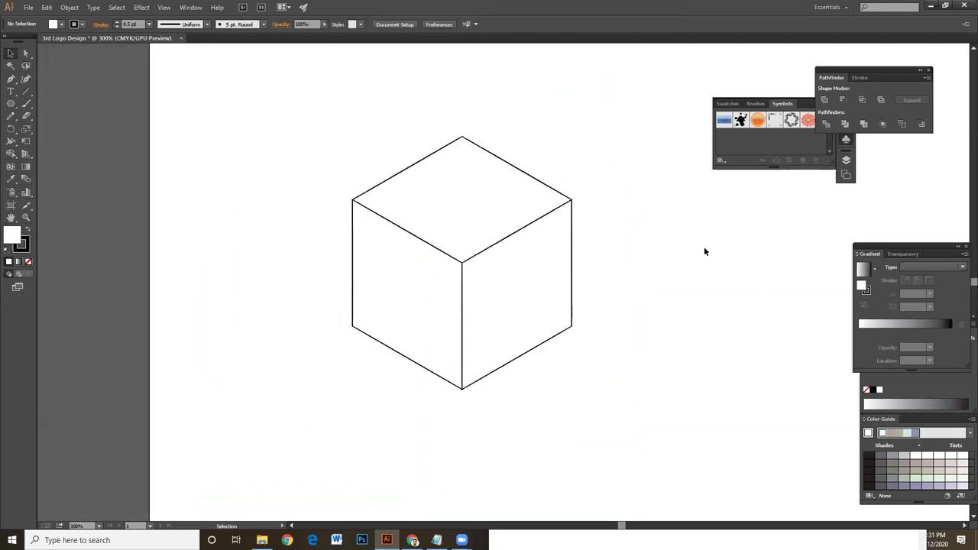
# Duplicate the cube to the right and rotate the copy into a sideways hexagon.
pyautogui.hotkey('ctrl', '-')
pyautogui.moveTo(705, 250); pyautogui.dragTo(475, 191)
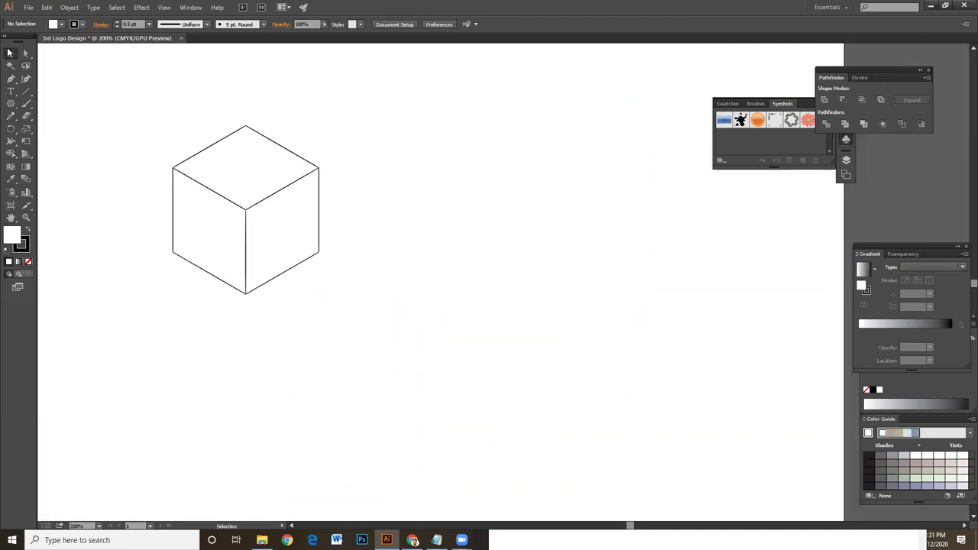
pyautogui.moveTo(134, 84); pyautogui.dragTo(416, 300)
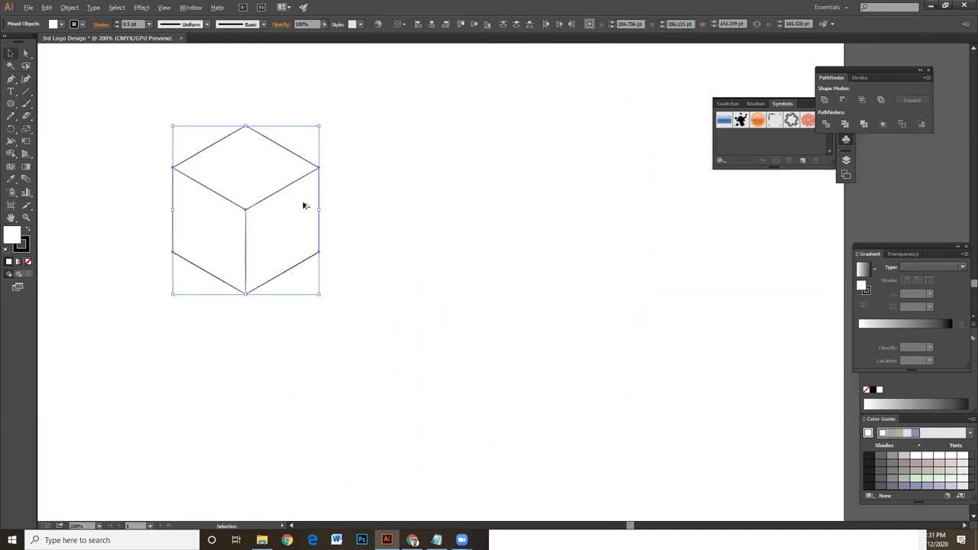
pyautogui.keyDown('alt'); pyautogui.moveTo(284, 190); pyautogui.dragTo(577, 219); pyautogui.keyUp('alt')
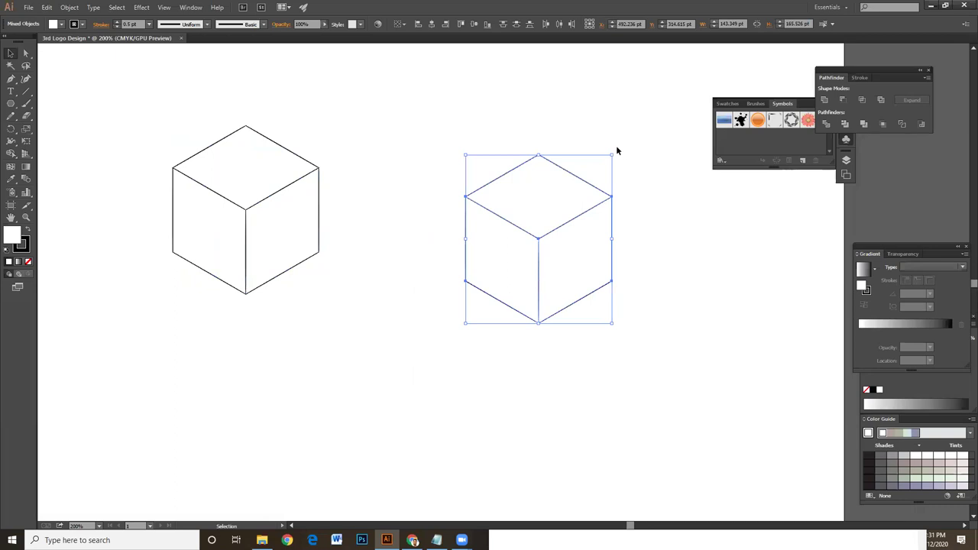
pyautogui.moveTo(614, 150); pyautogui.dragTo(634, 321)
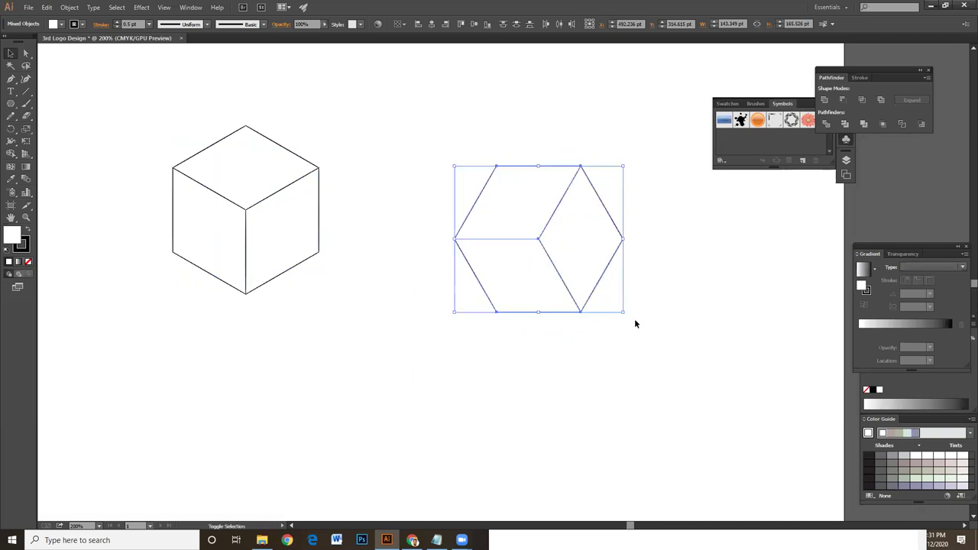
pyautogui.moveTo(626, 162); pyautogui.dragTo(645, 229)
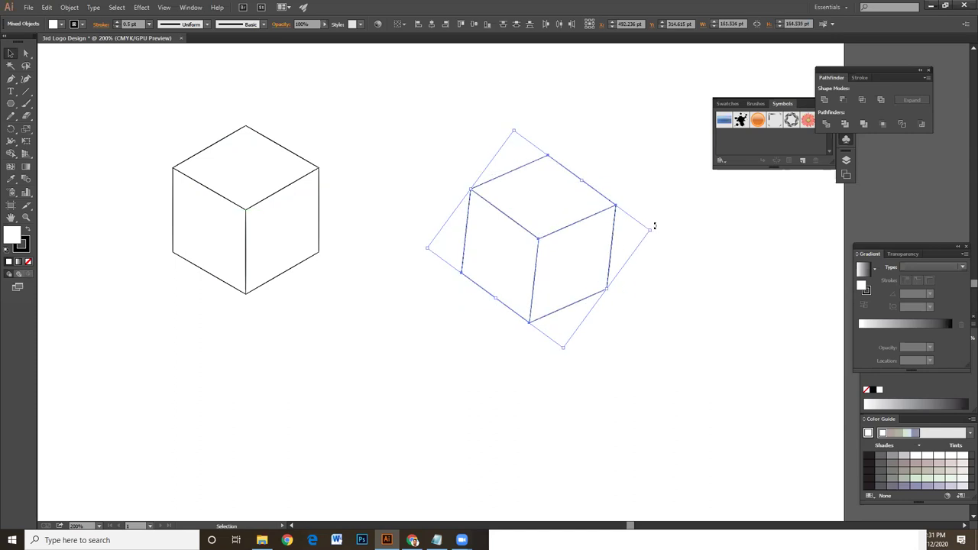
pyautogui.moveTo(654, 230); pyautogui.dragTo(569, 337)
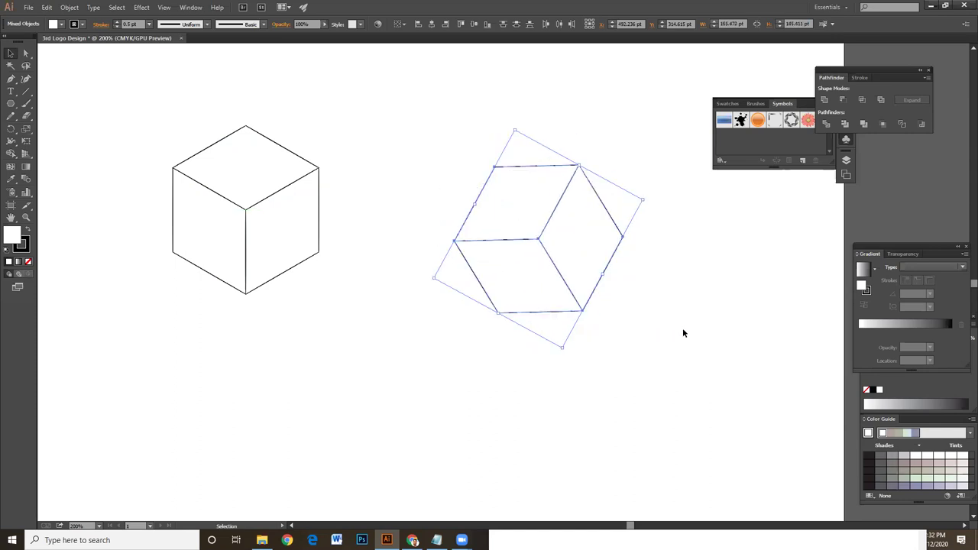
pyautogui.click(707, 333)
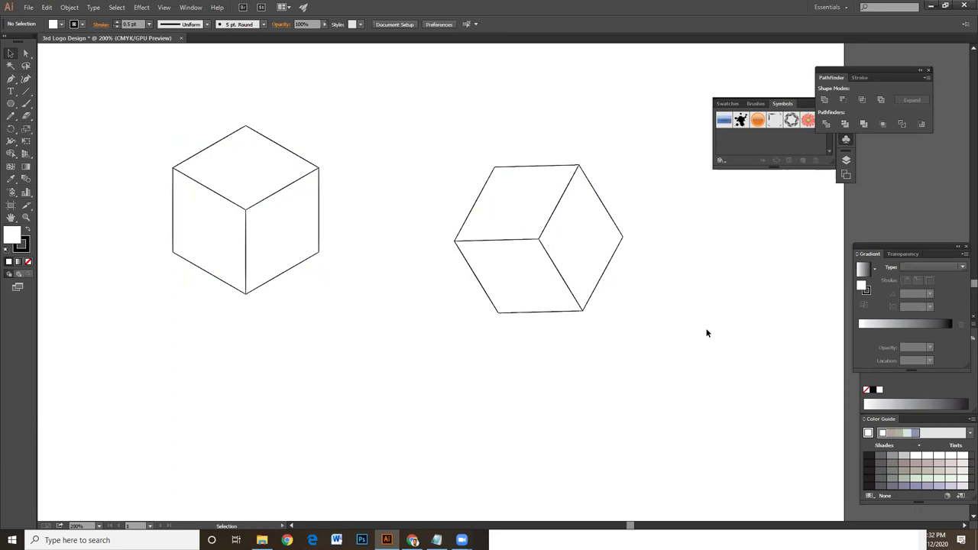
# Select all the cube's shapes and set their fill to None.
pyautogui.hotkey('ctrl', '+')
pyautogui.hotkey('ctrl', '+')
pyautogui.moveTo(346, 226); pyautogui.dragTo(660, 247)
pyautogui.moveTo(476, 85)
pyautogui.mouseDown()
pyautogui.moveTo(619, 133)
pyautogui.moveTo(597, 198)
pyautogui.mouseUp()
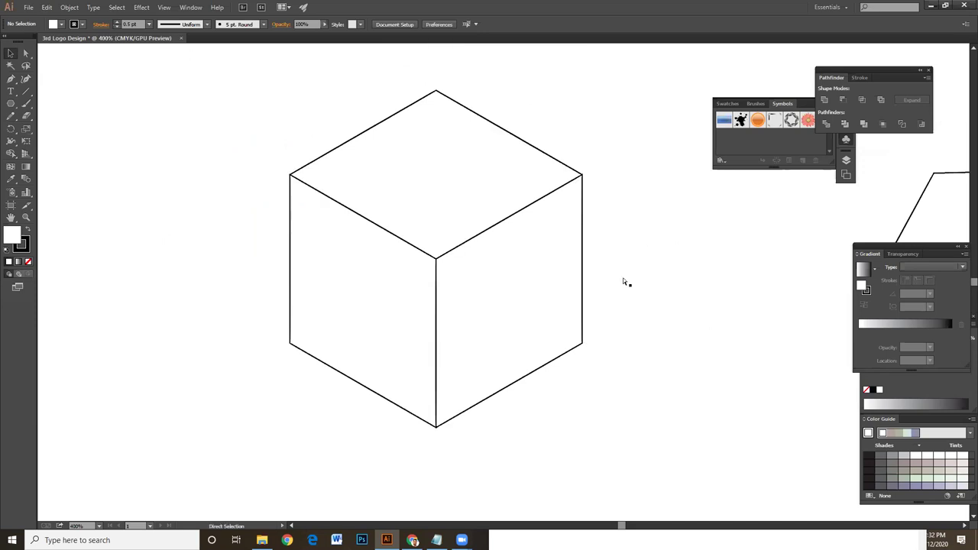
pyautogui.hotkey('ctrl', '+')
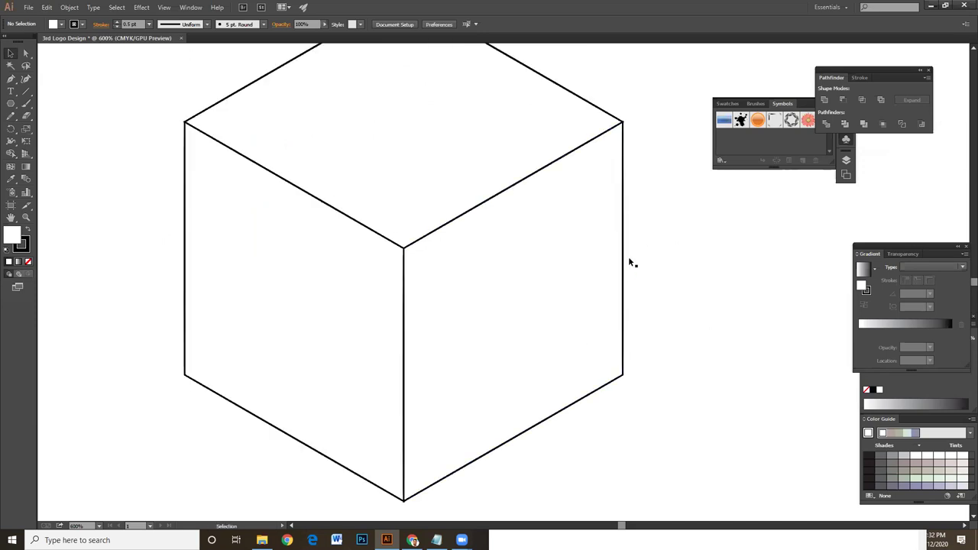
pyautogui.moveTo(559, 205); pyautogui.dragTo(564, 275)
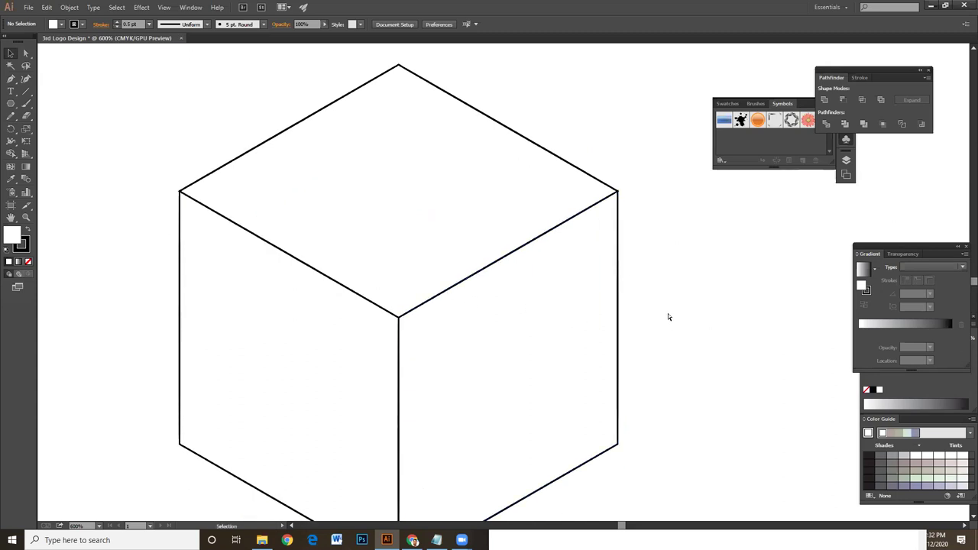
pyautogui.hotkey('ctrl', '-')
pyautogui.moveTo(217, 153); pyautogui.dragTo(634, 447)
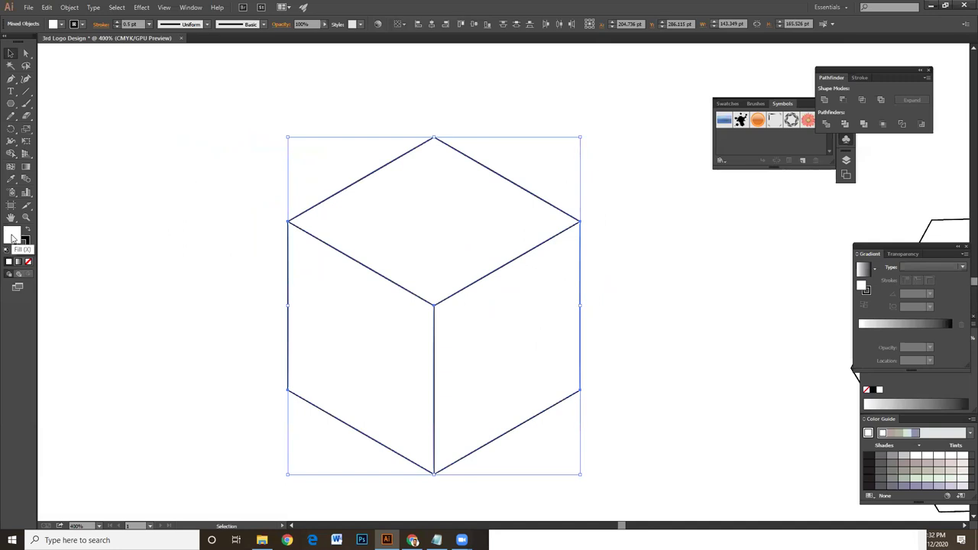
pyautogui.click(28, 262)
pyautogui.click(197, 258)
pyautogui.moveTo(197, 258); pyautogui.dragTo(699, 430)
pyautogui.click(700, 402)
# Zoom in on the cube's top face and bring up the Line Segment tool group.
pyautogui.hotkey('ctrl', '+')
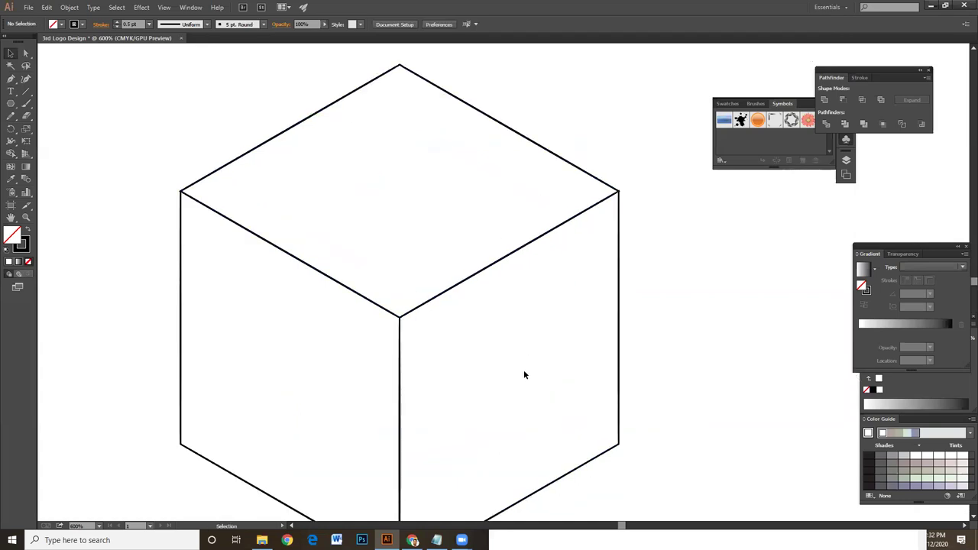
pyautogui.moveTo(166, 168); pyautogui.dragTo(308, 312)
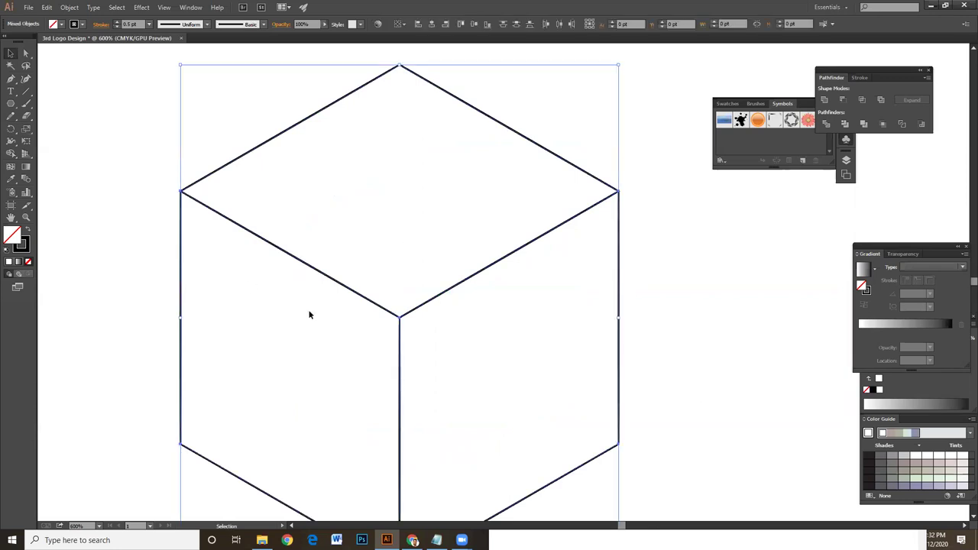
pyautogui.click(668, 281)
pyautogui.hotkey('ctrl', '+')
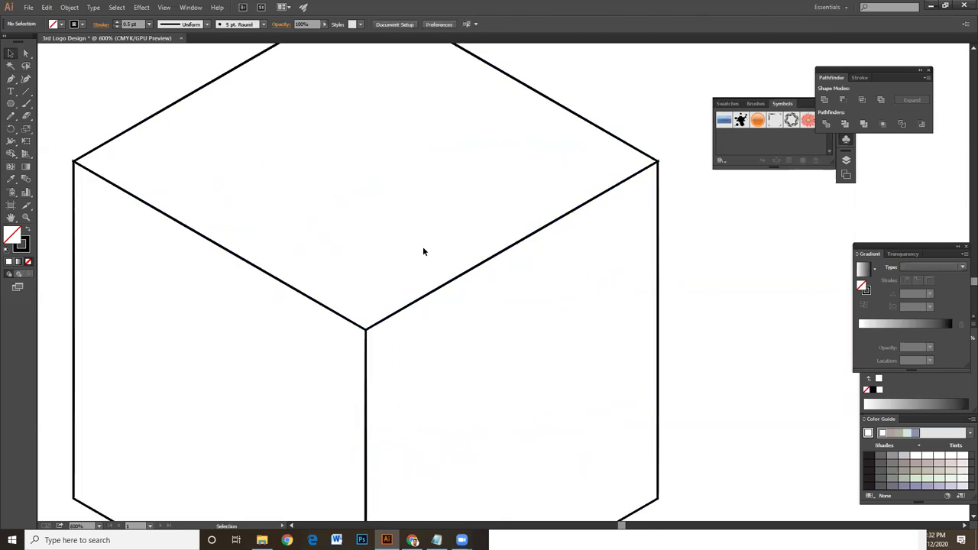
pyautogui.scroll(3, 416, 305)
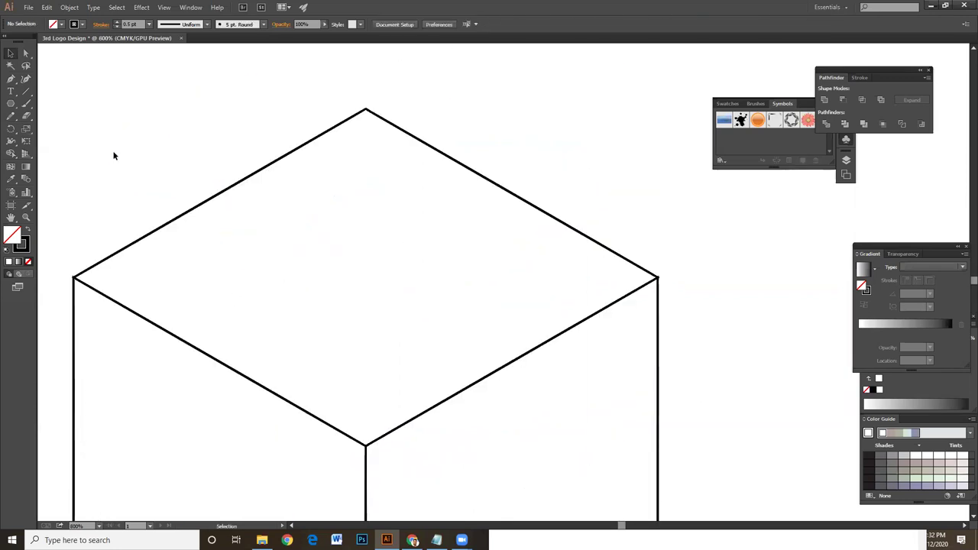
pyautogui.click(153, 232)
pyautogui.click(714, 264)
pyautogui.moveTo(204, 214); pyautogui.dragTo(286, 181)
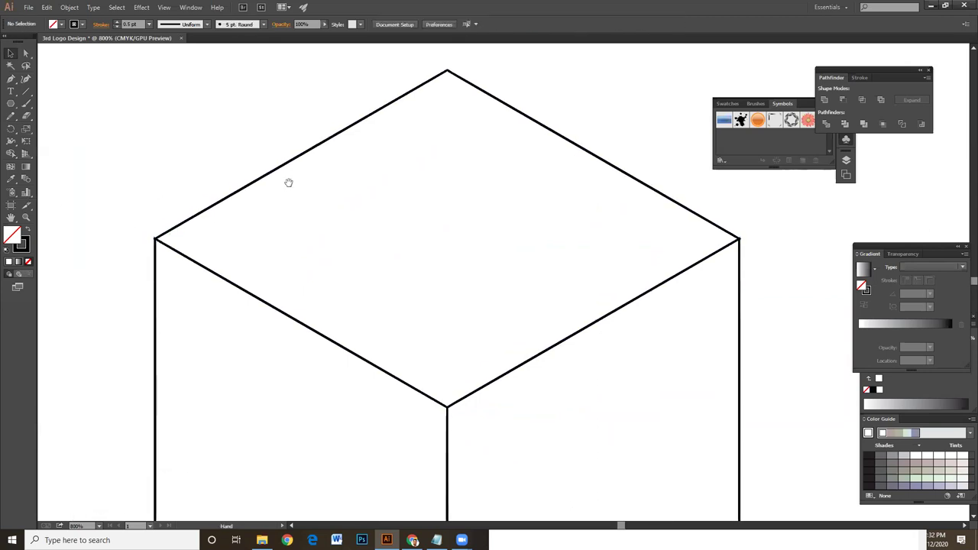
pyautogui.click(24, 92)
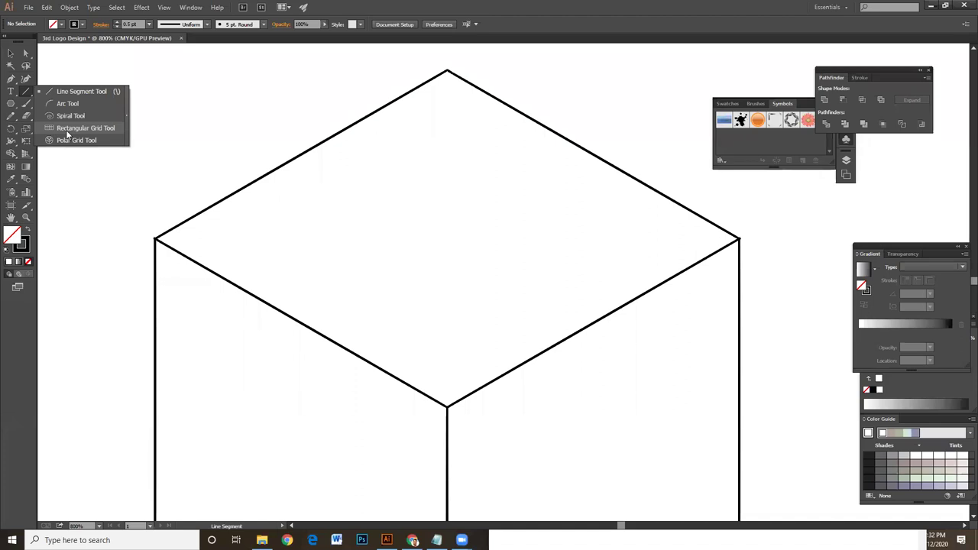
# Set the Rectangular Grid Tool to 9 horizontal and 9 vertical dividers at 100 × 100 pt.
pyautogui.click(67, 128)
pyautogui.doubleClick(26, 92)
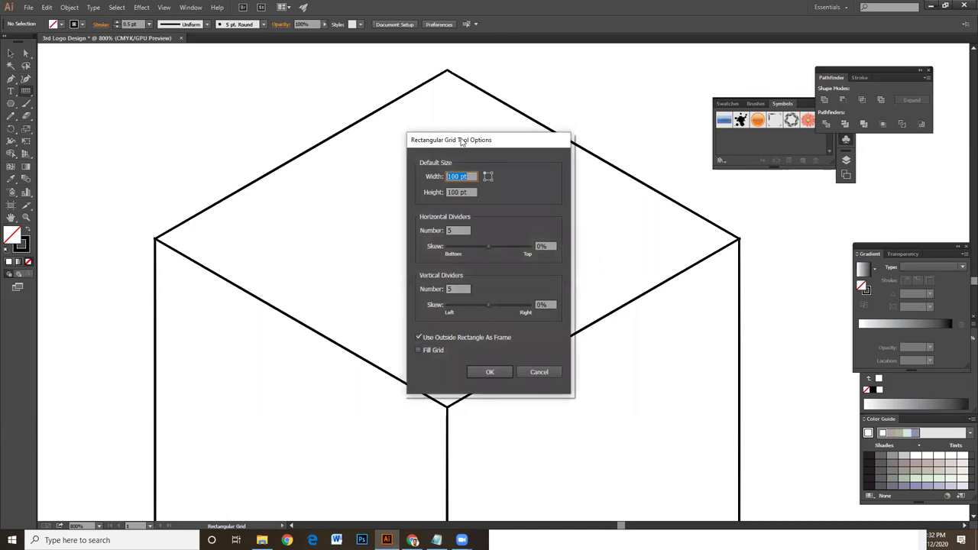
pyautogui.moveTo(469, 142); pyautogui.dragTo(334, 94)
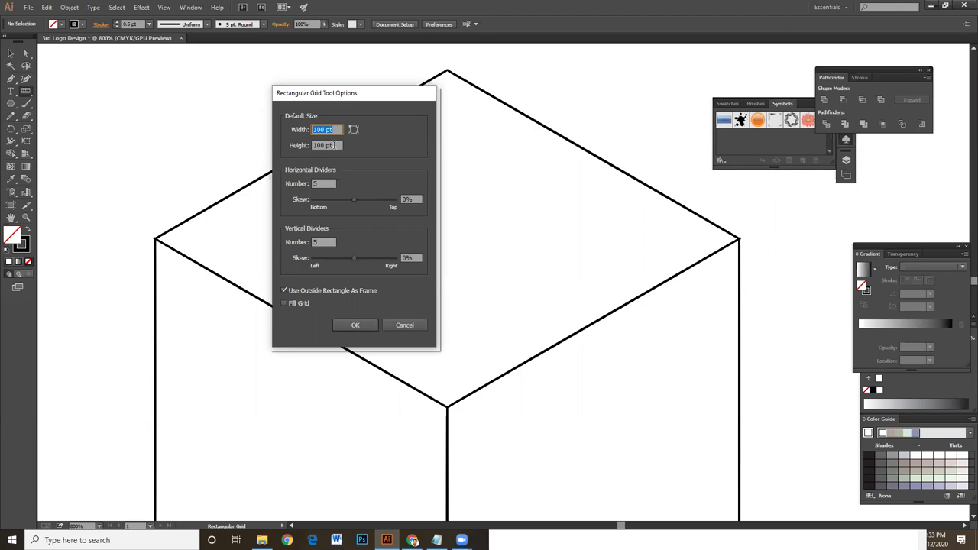
pyautogui.click(324, 184)
pyautogui.click(328, 241)
pyautogui.click(325, 182)
pyautogui.click(323, 241)
pyautogui.click(356, 325)
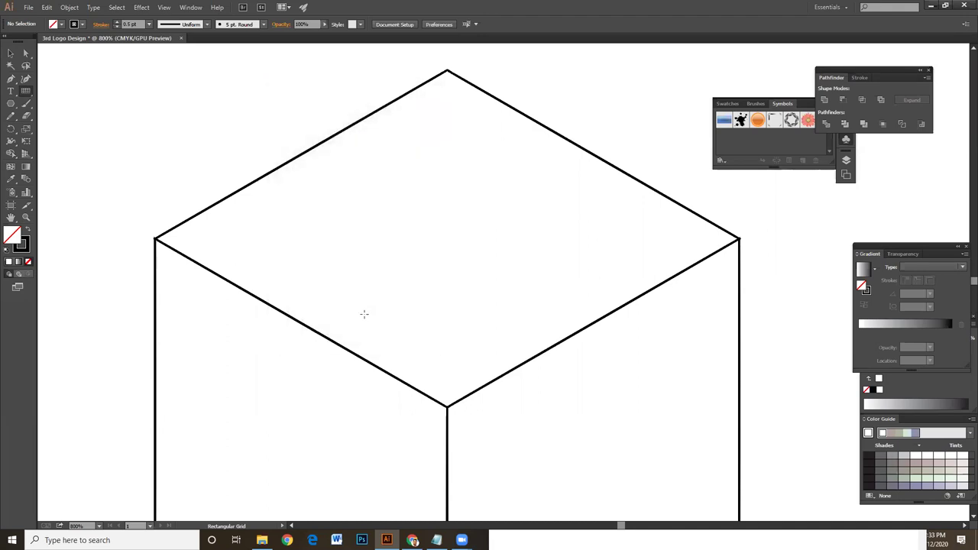
pyautogui.hotkey('ctrl', '-')
# Draw a 10-by-10 rectangular grid to the right of the cube.
pyautogui.moveTo(548, 331); pyautogui.dragTo(444, 305)
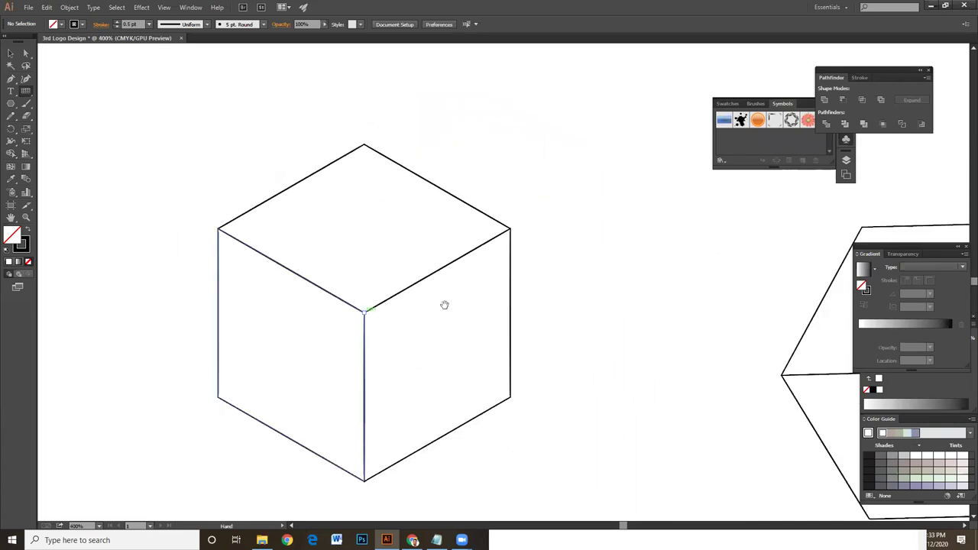
pyautogui.moveTo(509, 316); pyautogui.dragTo(478, 279)
pyautogui.moveTo(526, 116); pyautogui.dragTo(616, 343)
pyautogui.click(16, 55)
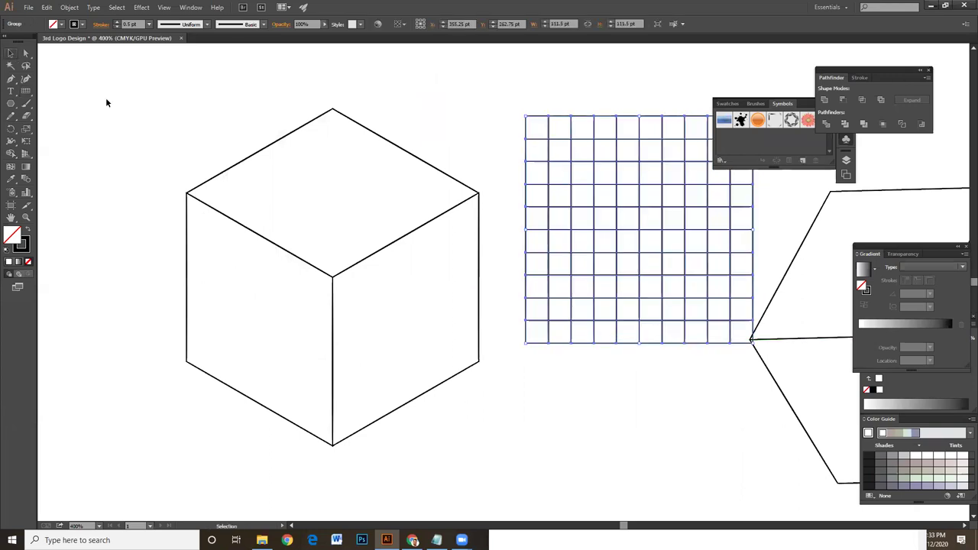
pyautogui.click(637, 393)
# Move the square grid over the cube.
pyautogui.click(643, 279)
pyautogui.click(634, 394)
pyautogui.moveTo(640, 278); pyautogui.dragTo(561, 390)
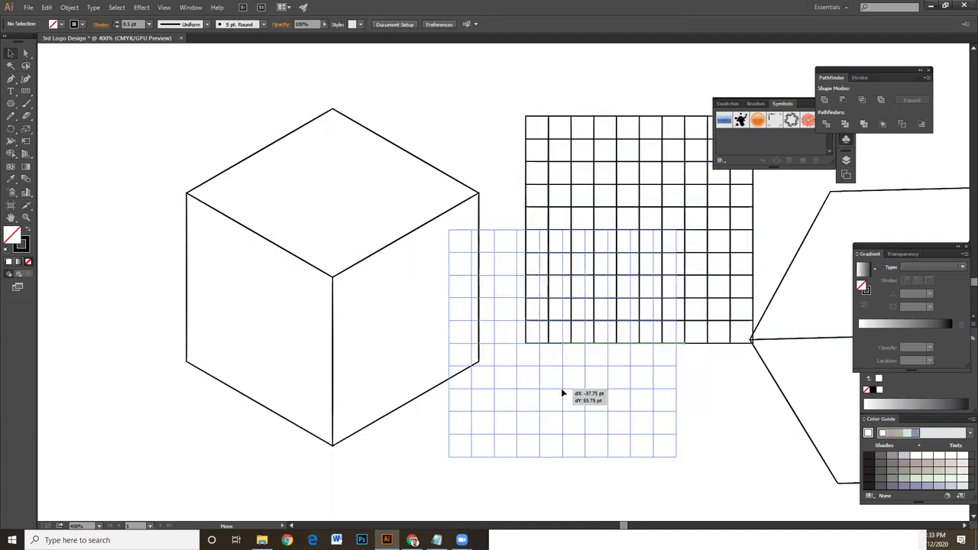
pyautogui.hotkey('ctrl', '+')
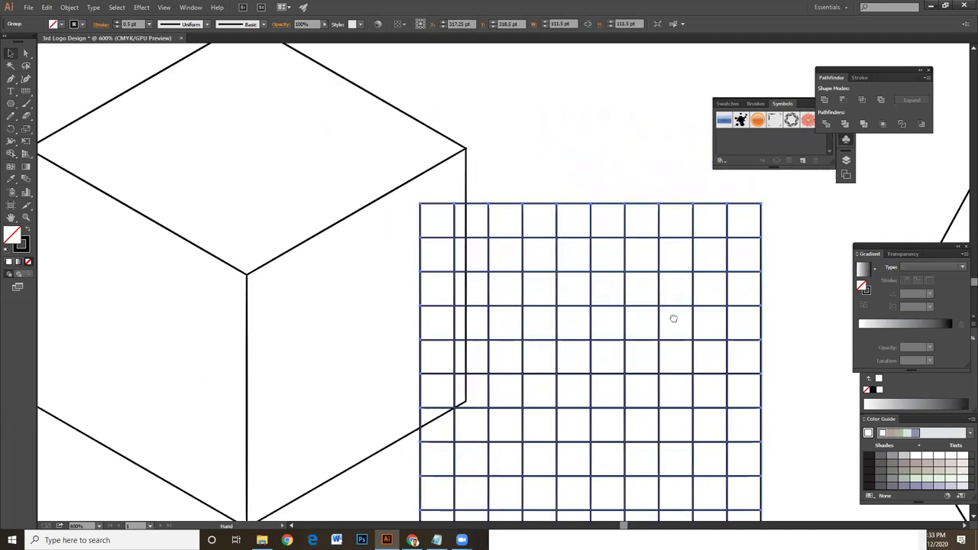
pyautogui.hscroll(-5, 672, 321)
pyautogui.scroll(-2, 673, 321)
pyautogui.moveTo(679, 181); pyautogui.dragTo(290, 130)
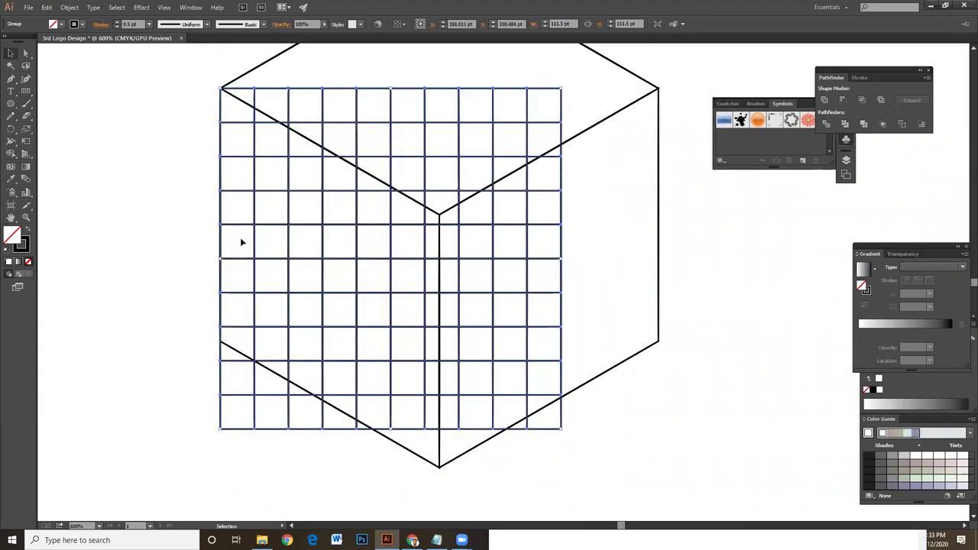
pyautogui.click(155, 237)
# Squash the grid vertically to 111.5 × 82.43 pt.
pyautogui.moveTo(449, 319); pyautogui.dragTo(535, 289)
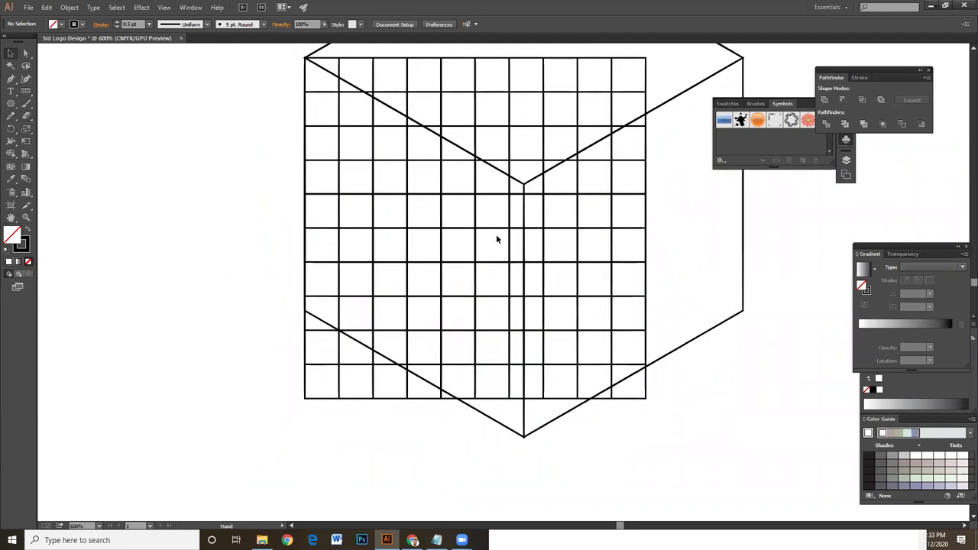
pyautogui.scroll(2, 474, 436)
pyautogui.scroll(3, 475, 435)
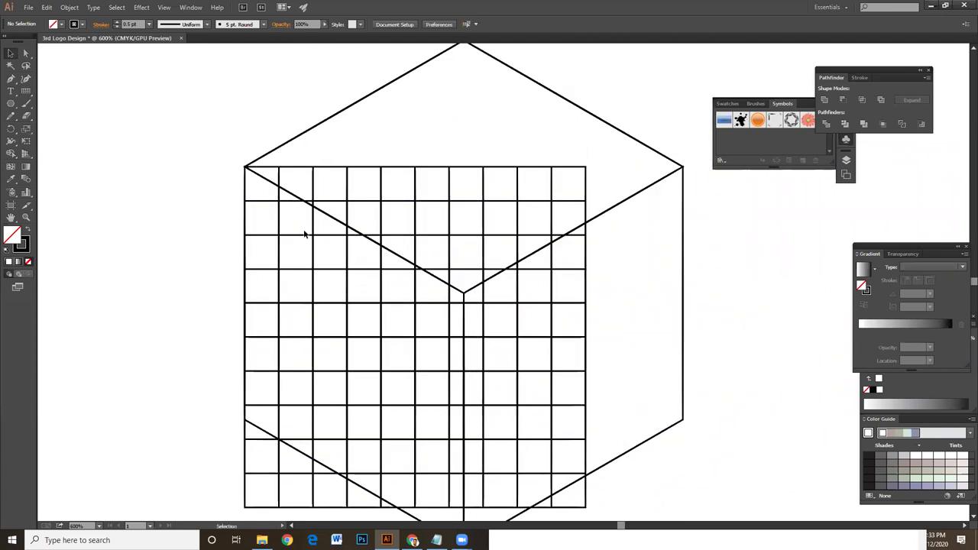
pyautogui.moveTo(434, 381); pyautogui.dragTo(437, 307)
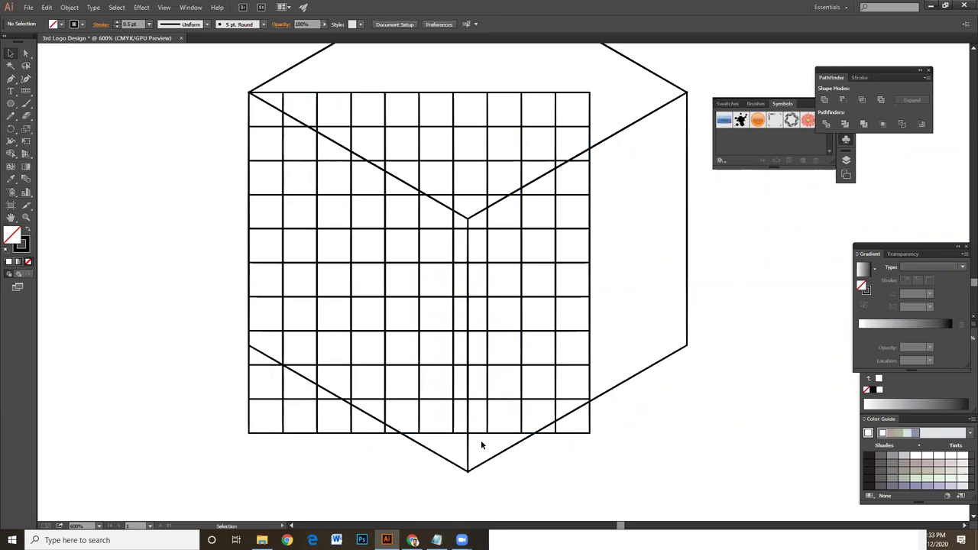
pyautogui.moveTo(498, 457); pyautogui.dragTo(523, 380)
pyautogui.moveTo(528, 279); pyautogui.dragTo(520, 387)
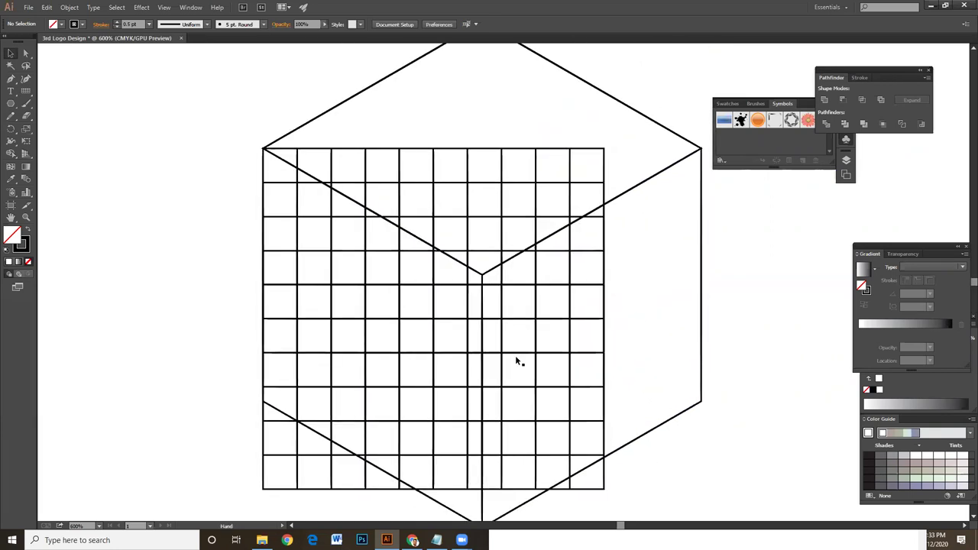
pyautogui.click(455, 149)
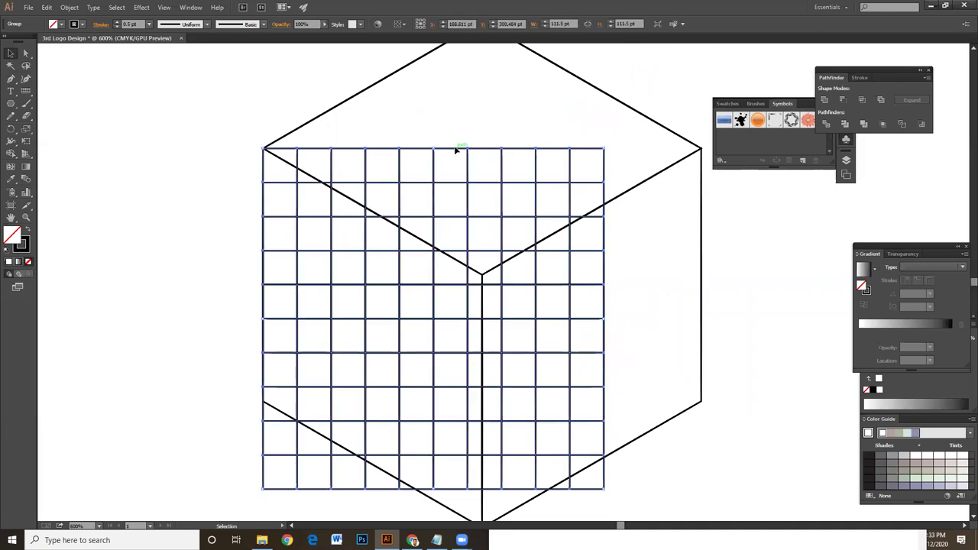
pyautogui.moveTo(494, 499); pyautogui.dragTo(508, 407)
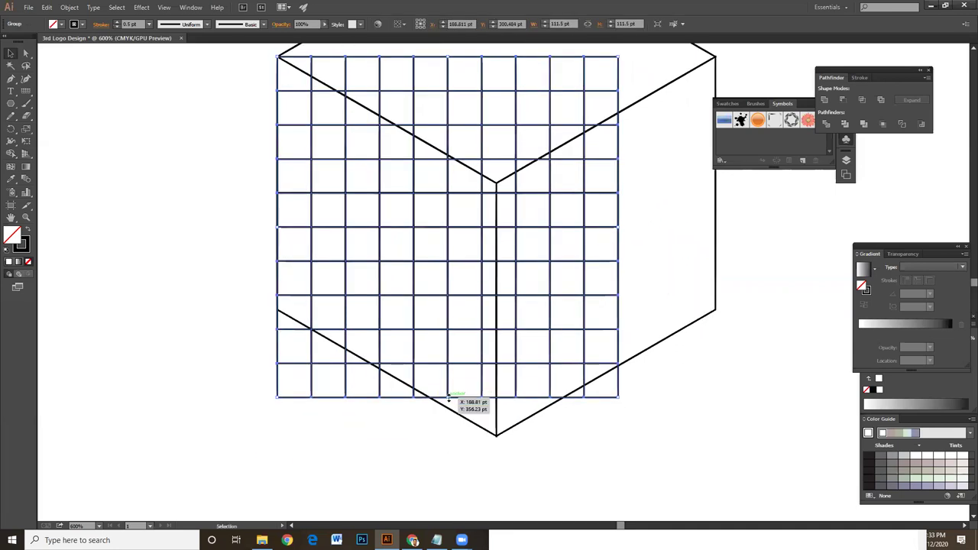
pyautogui.moveTo(449, 397); pyautogui.dragTo(449, 309)
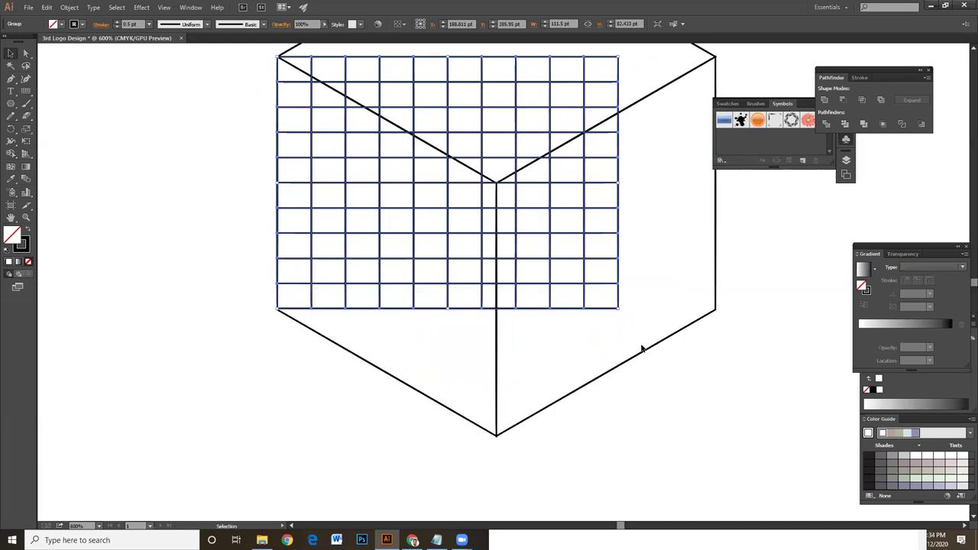
# In Outline view at 1600%, align the grid's upper-left corner with the cube's corner.
pyautogui.scroll(2, 659, 397)
pyautogui.moveTo(634, 376)
pyautogui.mouseDown()
pyautogui.moveTo(638, 417)
pyautogui.moveTo(632, 395)
pyautogui.mouseUp()
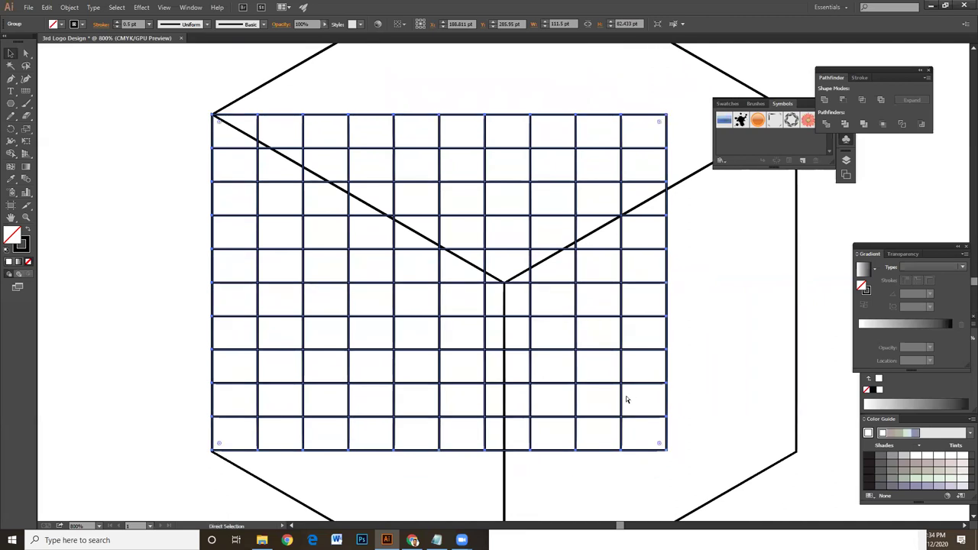
pyautogui.hotkey('ctrl', 'y')
pyautogui.click(755, 368)
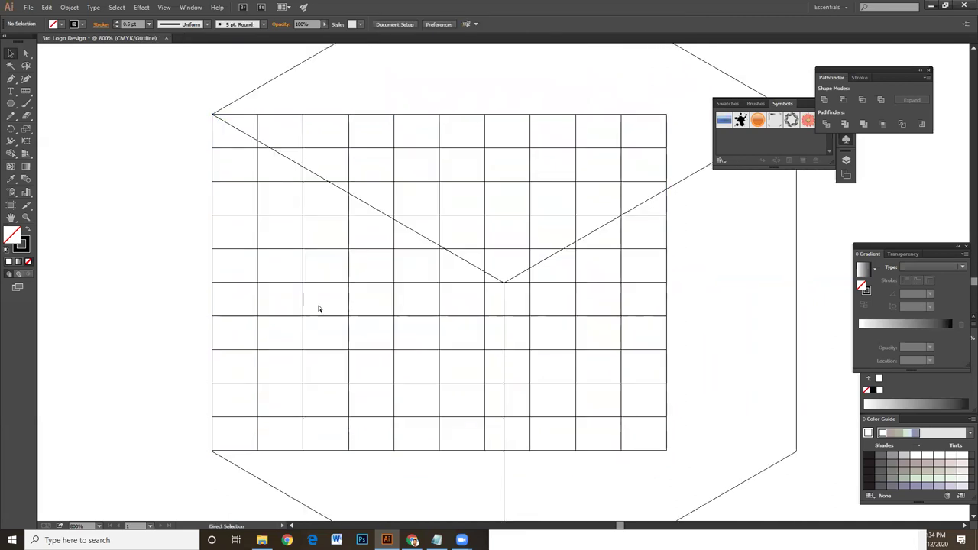
pyautogui.hotkey('ctrl', '=')
pyautogui.moveTo(201, 266); pyautogui.dragTo(333, 304)
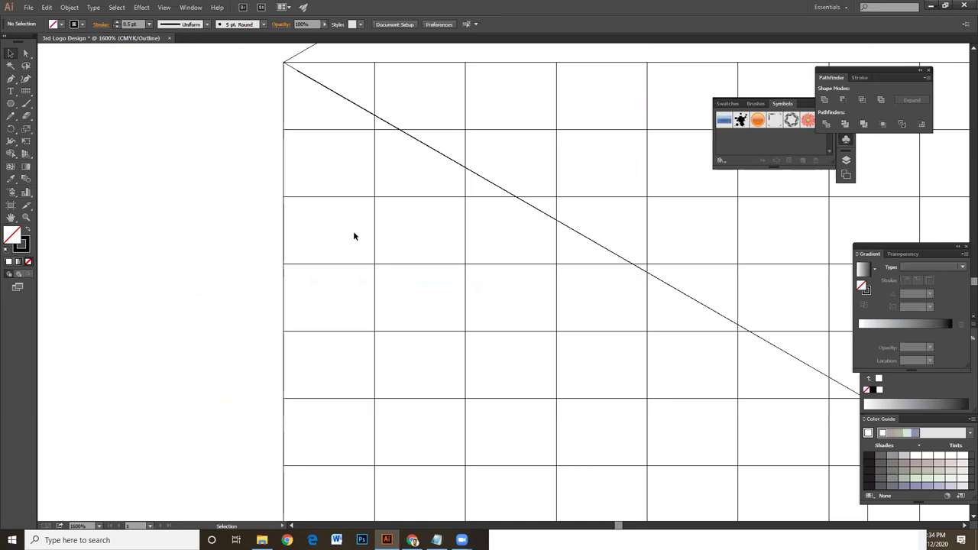
pyautogui.moveTo(350, 196); pyautogui.dragTo(353, 197)
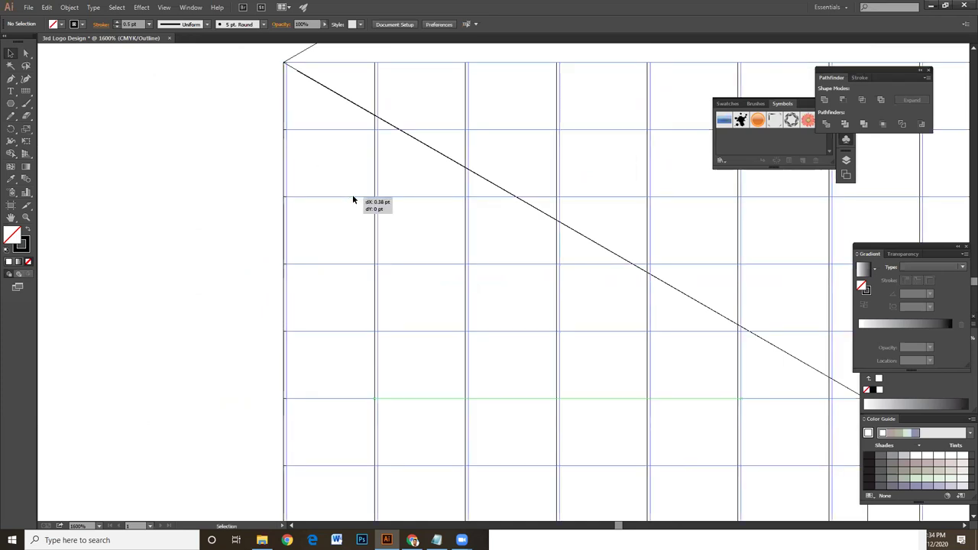
pyautogui.click(230, 217)
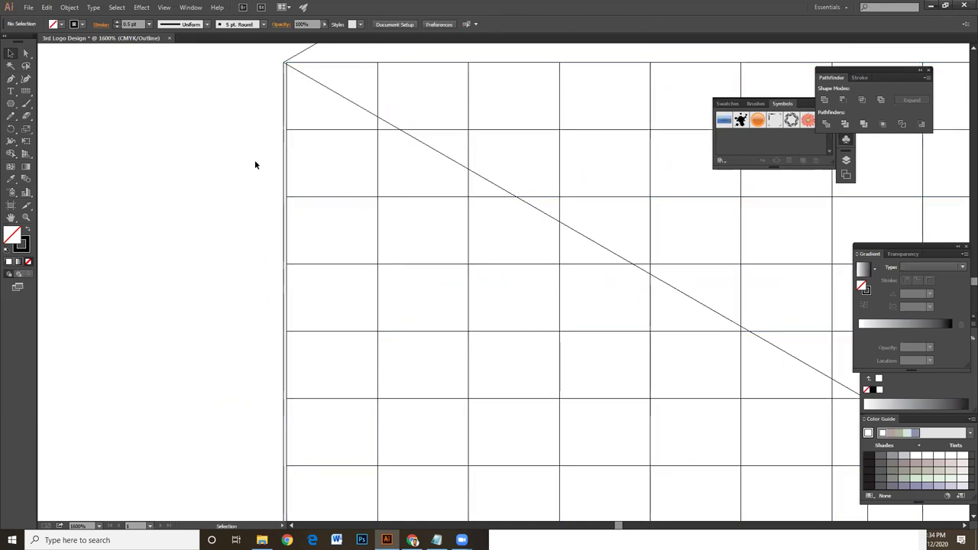
# Reselect the grid and undo the last adjustment.
pyautogui.click(320, 134)
pyautogui.click(120, 201)
pyautogui.click(330, 133)
pyautogui.click(361, 153)
pyautogui.click(339, 129)
pyautogui.click(360, 128)
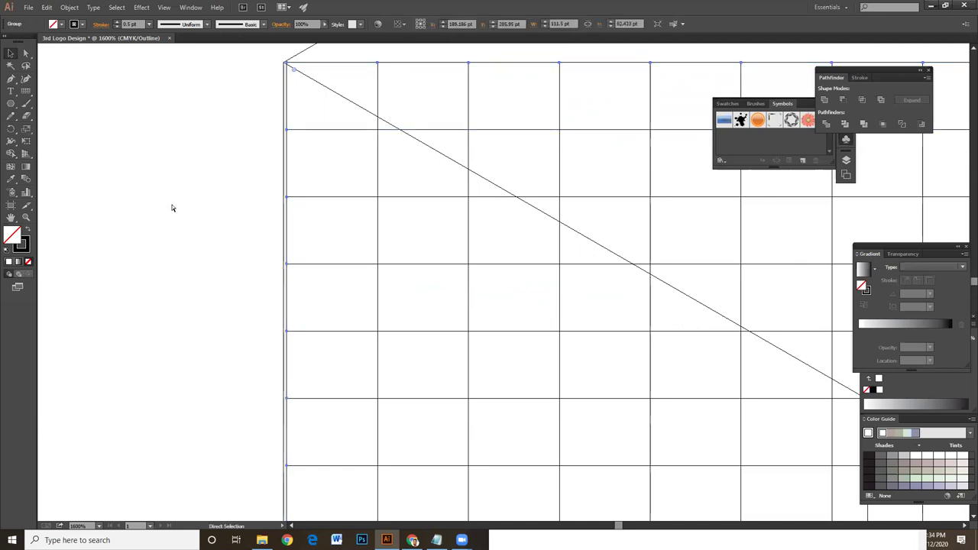
pyautogui.hotkey('ctrl', 'z')
pyautogui.press('v')
# At 800% zoom, select the square grid rather than the cube's lines.
pyautogui.moveTo(536, 345)
pyautogui.mouseDown()
pyautogui.moveTo(417, 265)
pyautogui.moveTo(459, 201)
pyautogui.mouseUp()
pyautogui.hotkey('ctrl', '-')
pyautogui.hotkey('ctrl', '-')
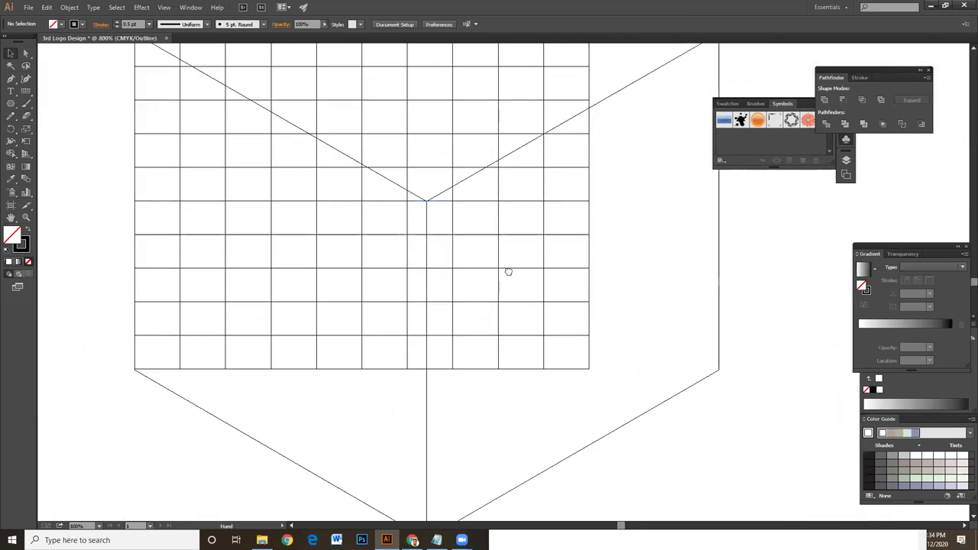
pyautogui.scroll(-2, 481, 229)
pyautogui.click(445, 250)
pyautogui.click(435, 409)
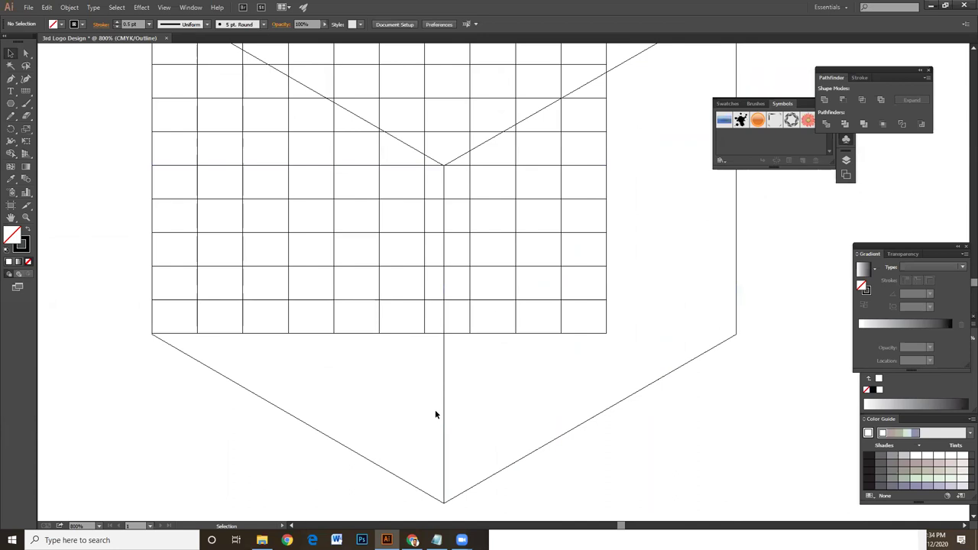
pyautogui.click(374, 463)
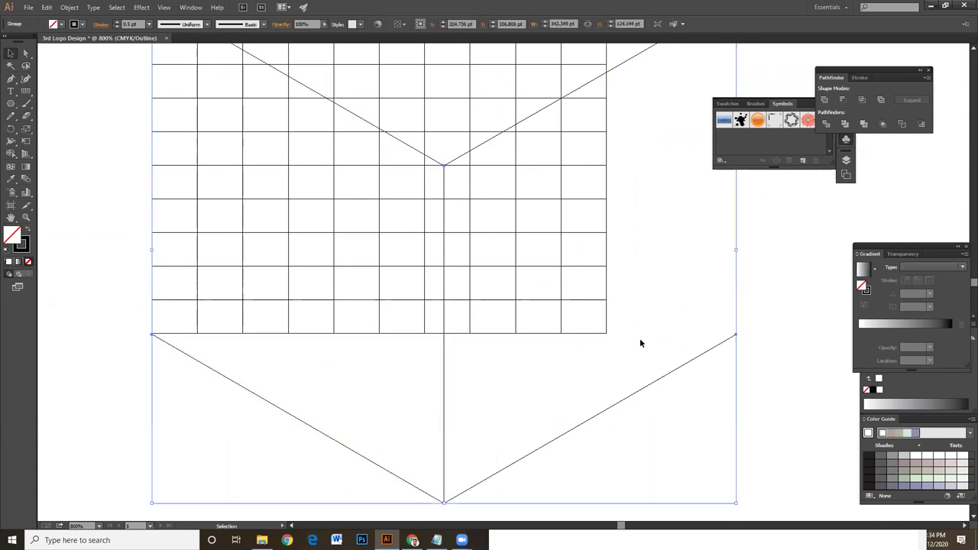
pyautogui.click(601, 208)
pyautogui.click(606, 191)
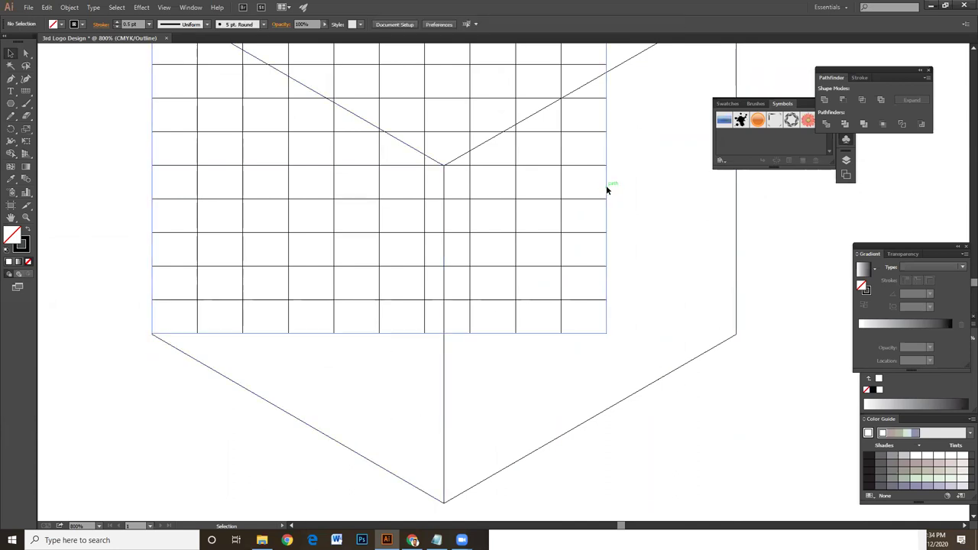
# Narrow the grid to 73.875 × 82.43 pt so its right edge meets the cube's centre line.
pyautogui.moveTo(609, 167); pyautogui.dragTo(452, 199)
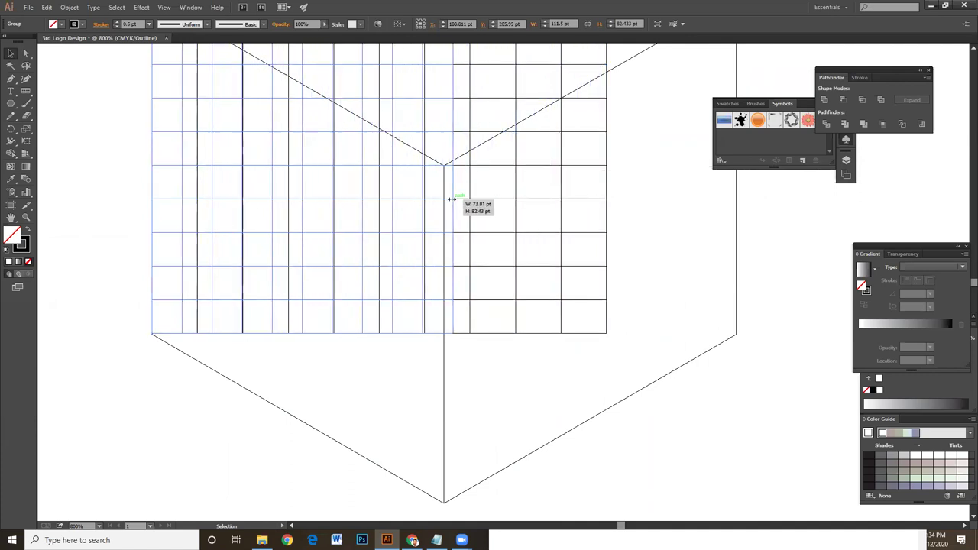
pyautogui.moveTo(452, 199); pyautogui.dragTo(444, 200)
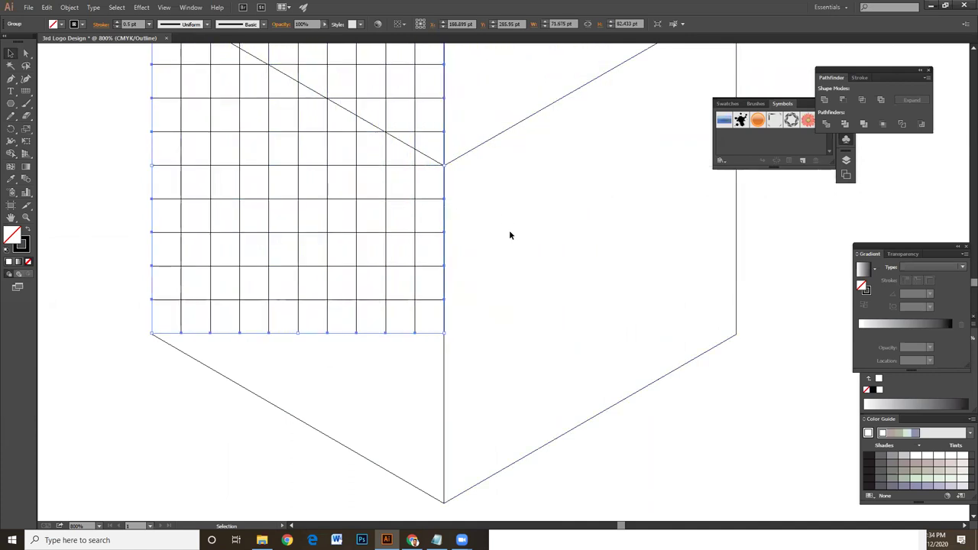
pyautogui.click(498, 280)
pyautogui.scroll(5, 512, 344)
pyautogui.scroll(1, 510, 369)
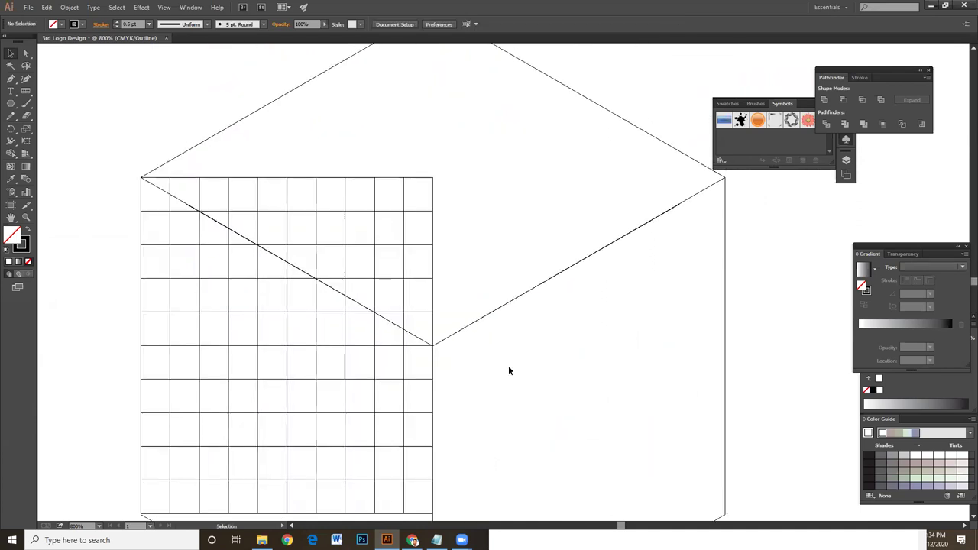
pyautogui.hotkey('ctrl', '-')
pyautogui.hotkey('ctrl', '-')
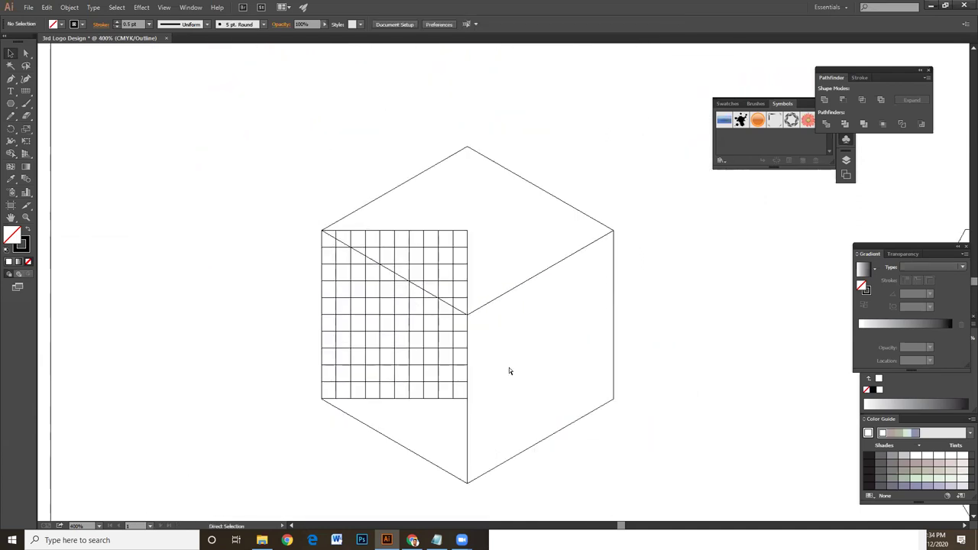
# Return to GPU Preview and zoom in to select the grid group.
pyautogui.hotkey('ctrl', 'y')
pyautogui.scroll(-1, 519, 294)
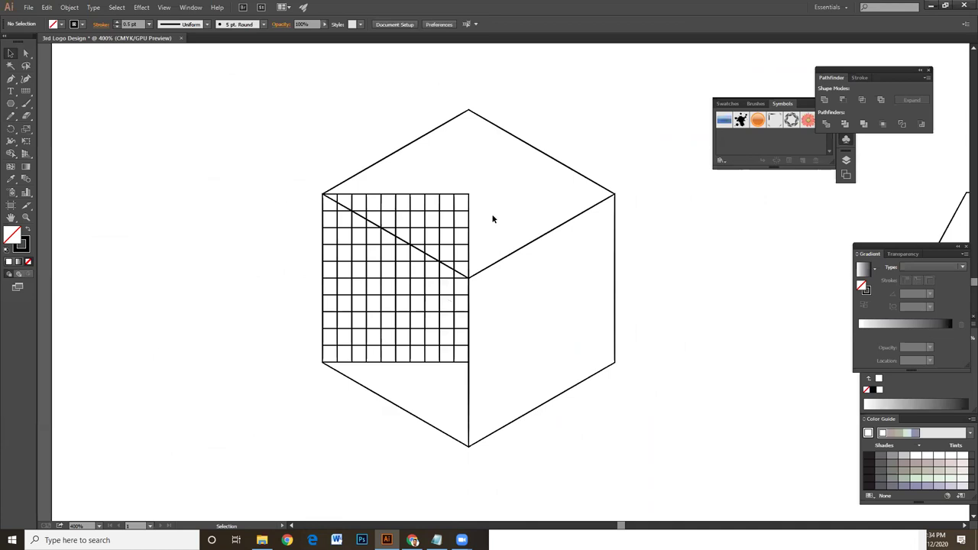
pyautogui.click(470, 195)
pyautogui.click(692, 264)
pyautogui.press('a')
pyautogui.hotkey('ctrl', '+')
pyautogui.scroll(-1, 699, 269)
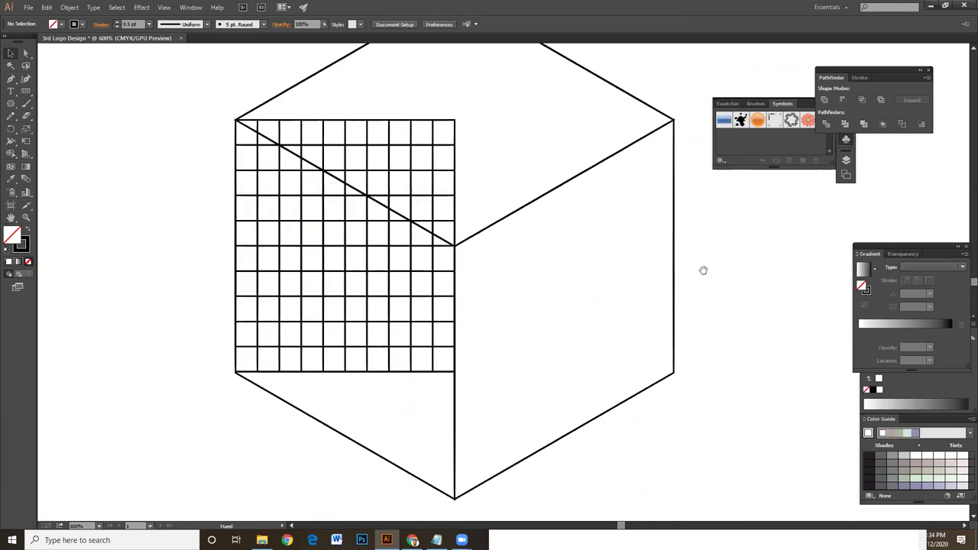
pyautogui.click(348, 372)
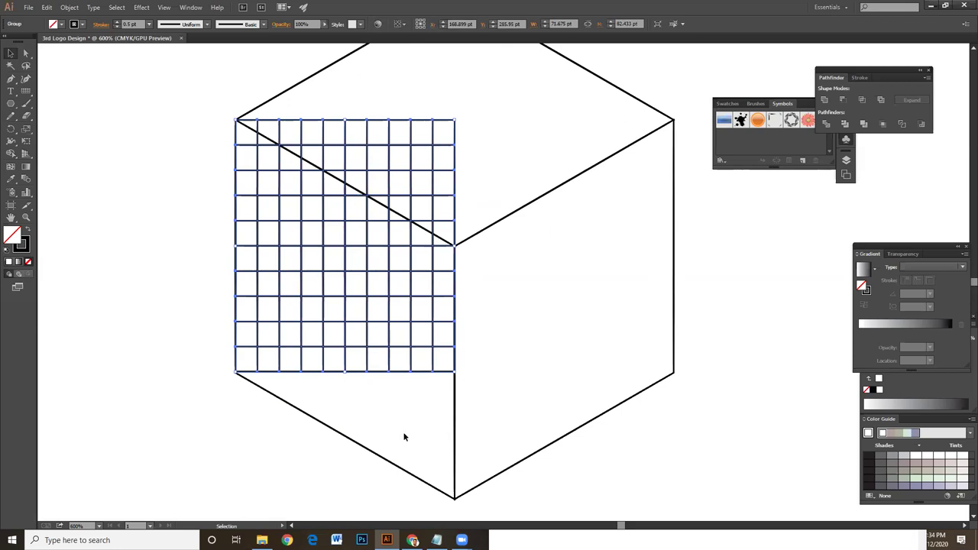
pyautogui.scroll(-2, 467, 439)
pyautogui.click(588, 165)
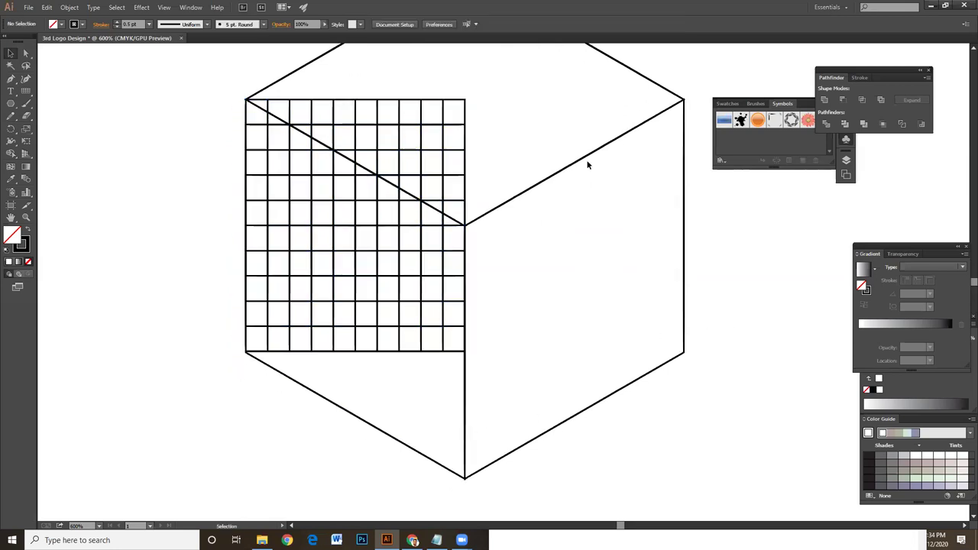
# Set the grid's stroke weight to 0.25 pt.
pyautogui.click(414, 105)
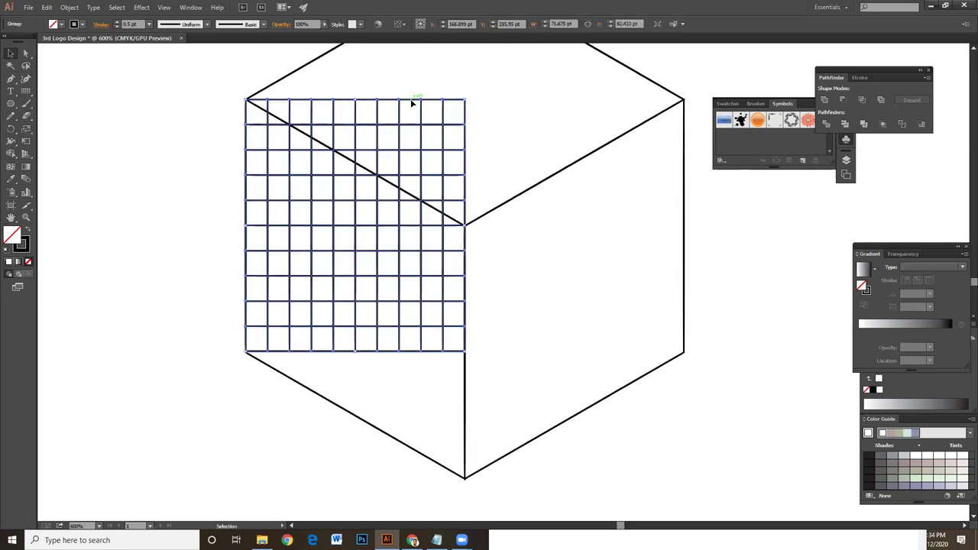
pyautogui.click(149, 24)
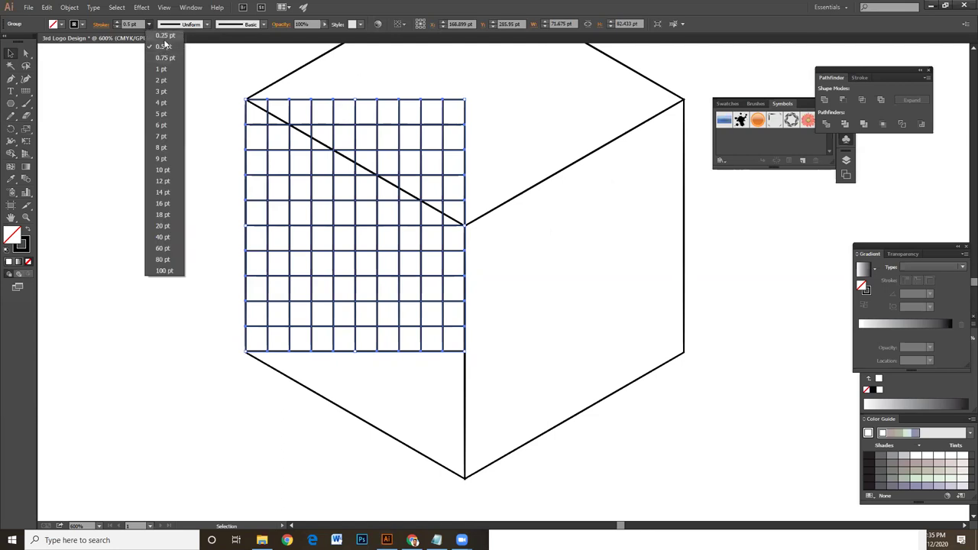
pyautogui.click(164, 35)
pyautogui.click(525, 135)
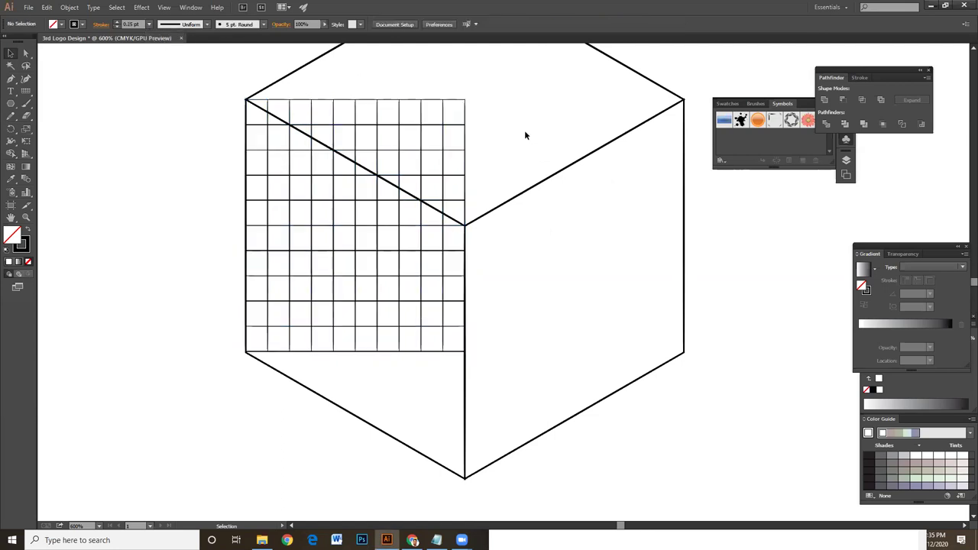
pyautogui.click(464, 115)
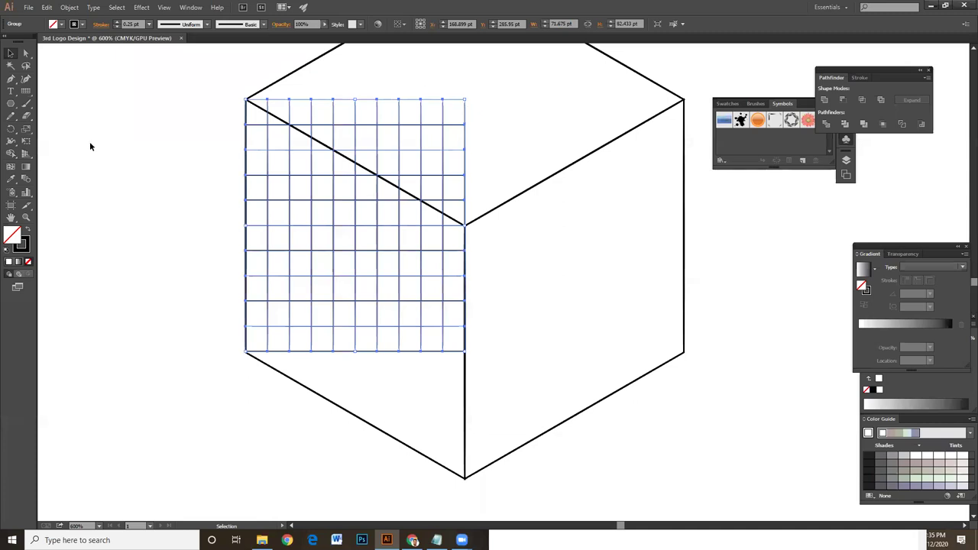
# With Free Distort, pull the grid's top-right corner to the cube's centre corner.
pyautogui.click(26, 142)
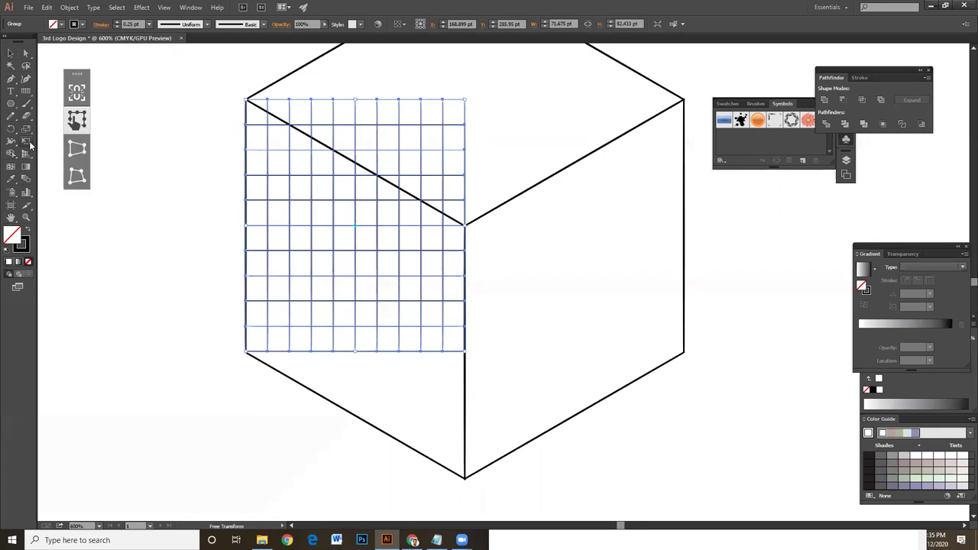
pyautogui.click(78, 177)
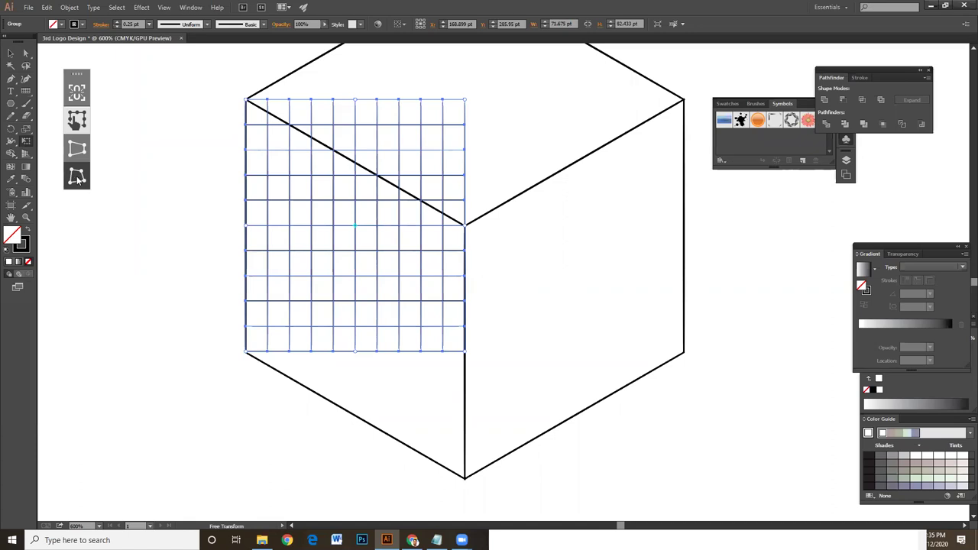
pyautogui.click(78, 178)
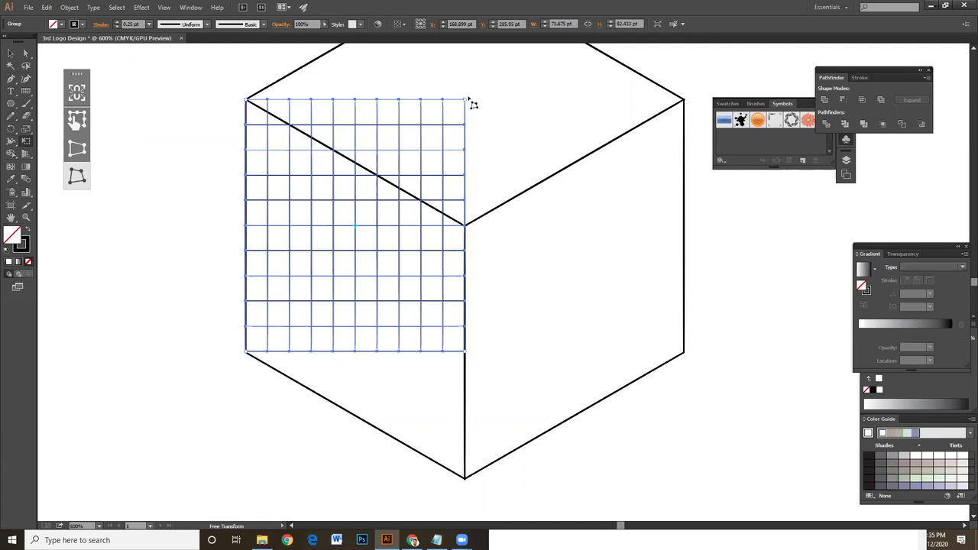
pyautogui.scroll(-1, 496, 242)
pyautogui.moveTo(464, 81); pyautogui.dragTo(462, 206)
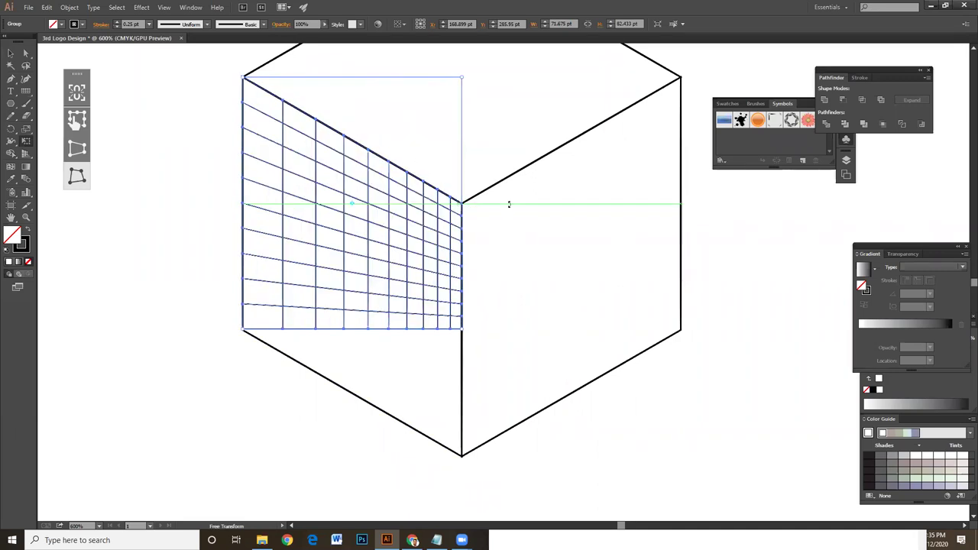
pyautogui.moveTo(513, 326); pyautogui.dragTo(508, 210)
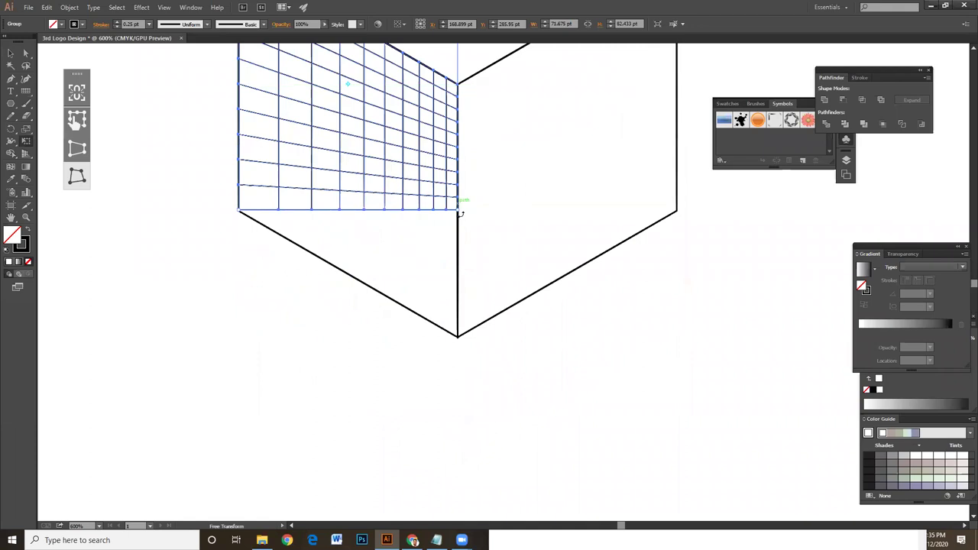
pyautogui.moveTo(462, 219); pyautogui.dragTo(464, 345)
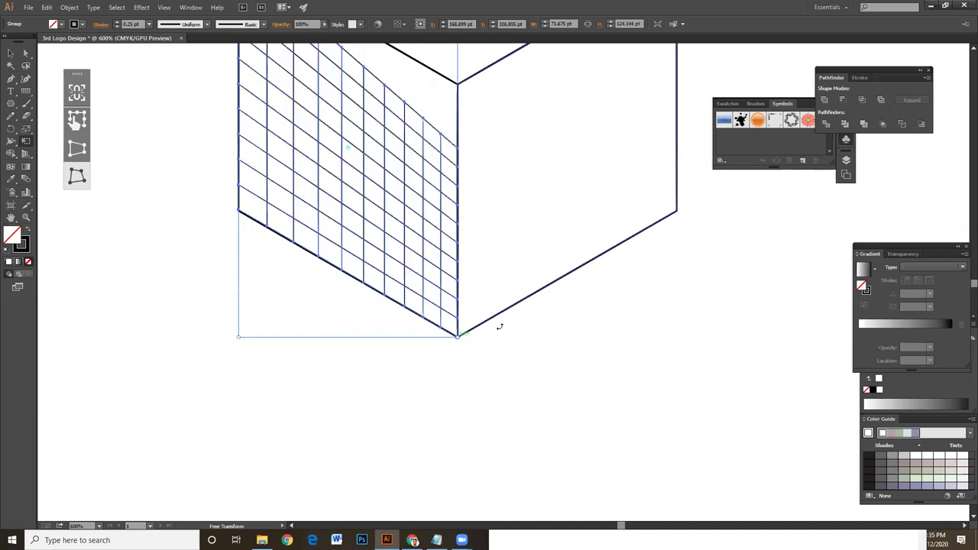
# Redo the bottom-right corner onto the cube's bottom point so the grid fits the left face.
pyautogui.scroll(3, 551, 306)
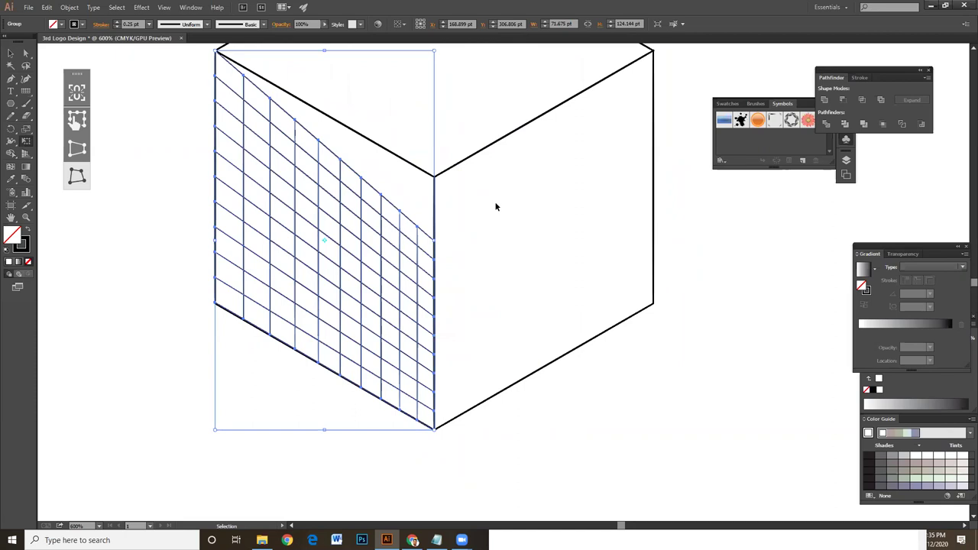
pyautogui.hotkey('ctrl', 'z')
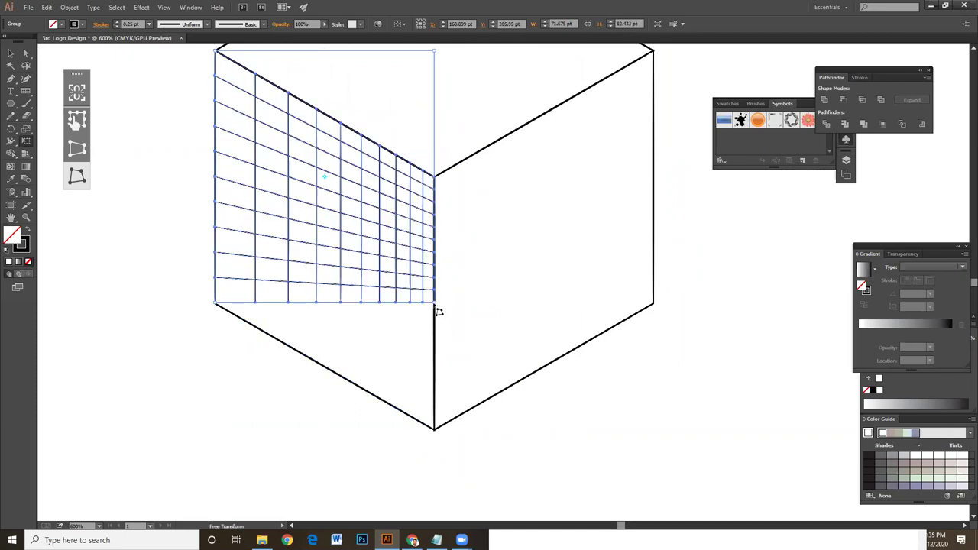
pyautogui.moveTo(439, 311); pyautogui.dragTo(438, 437)
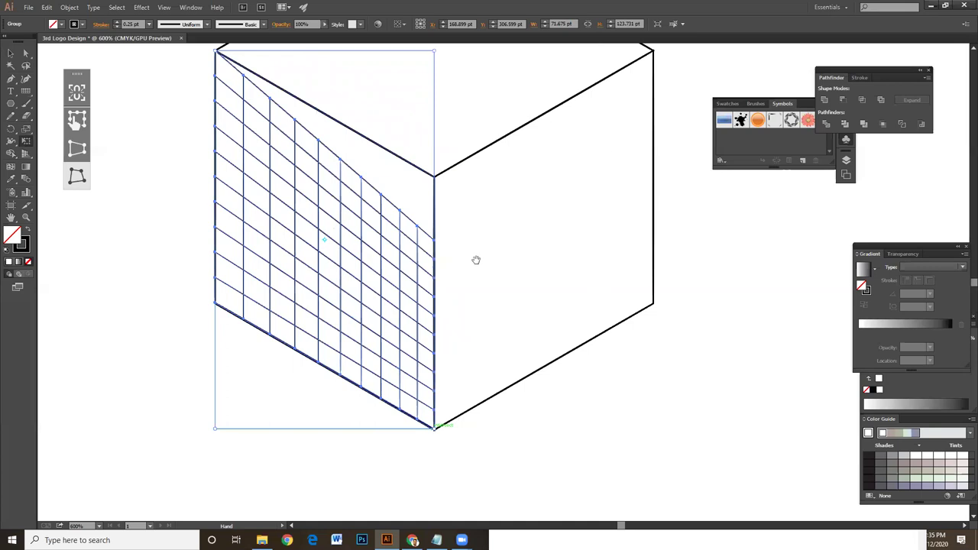
pyautogui.moveTo(476, 261); pyautogui.dragTo(471, 336)
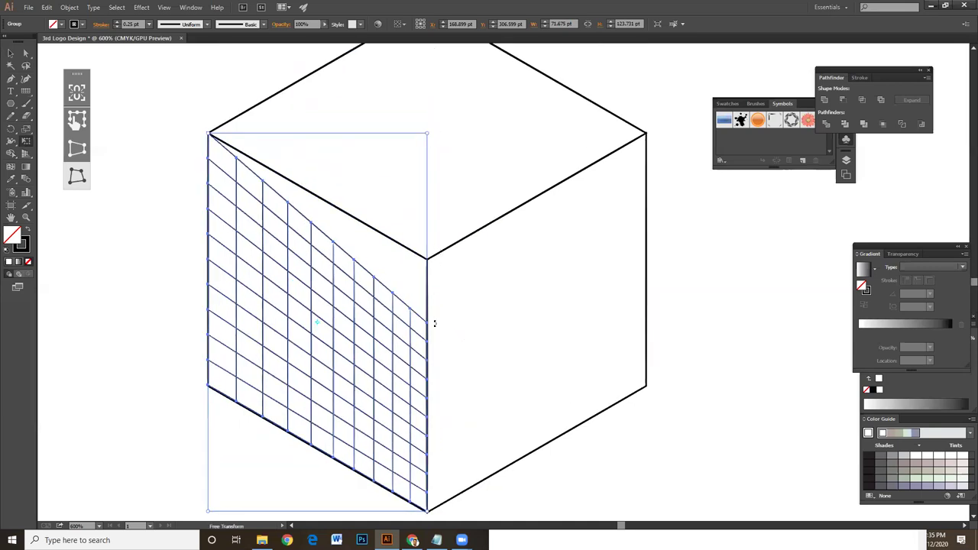
pyautogui.click(81, 178)
pyautogui.click(76, 176)
pyautogui.click(11, 52)
pyautogui.click(400, 295)
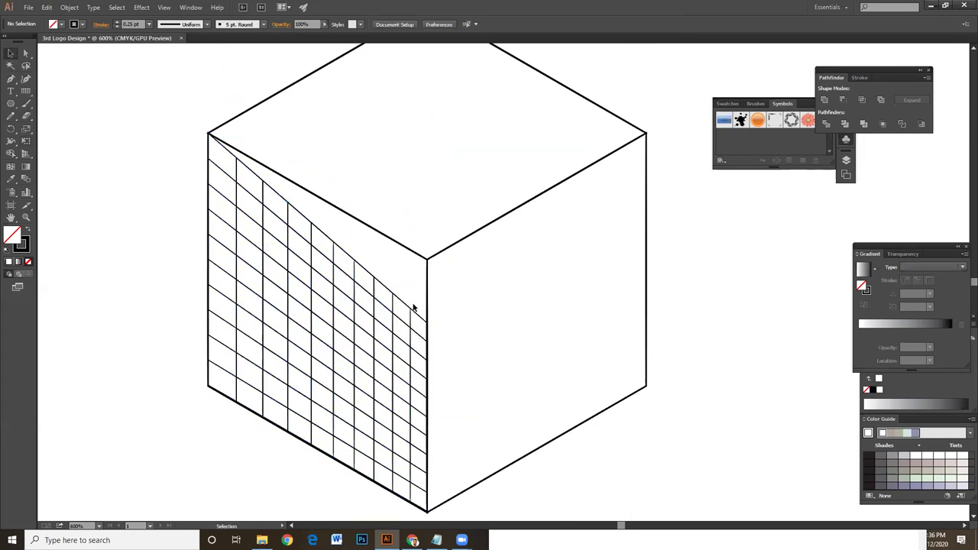
pyautogui.click(413, 310)
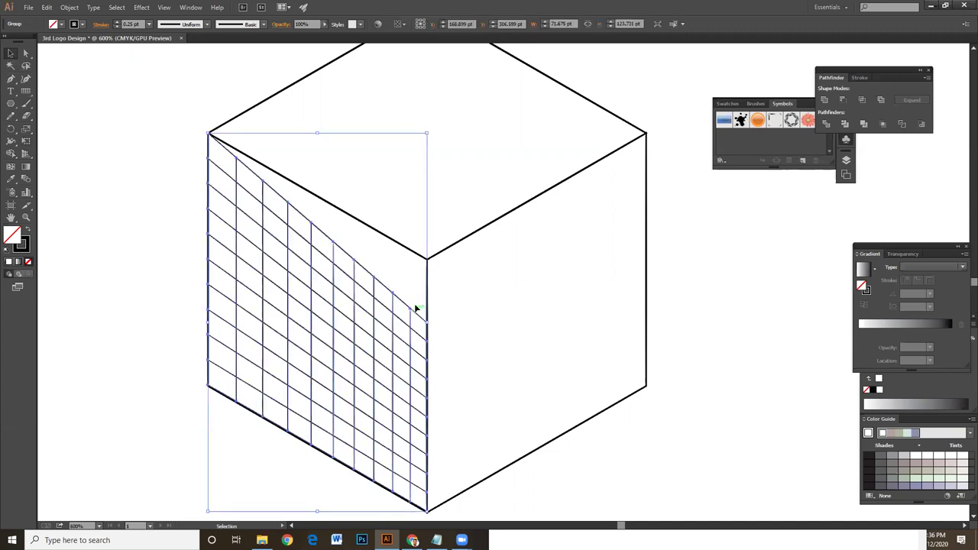
# Free-distort the grid again, raising its top-right corner into place.
pyautogui.click(26, 141)
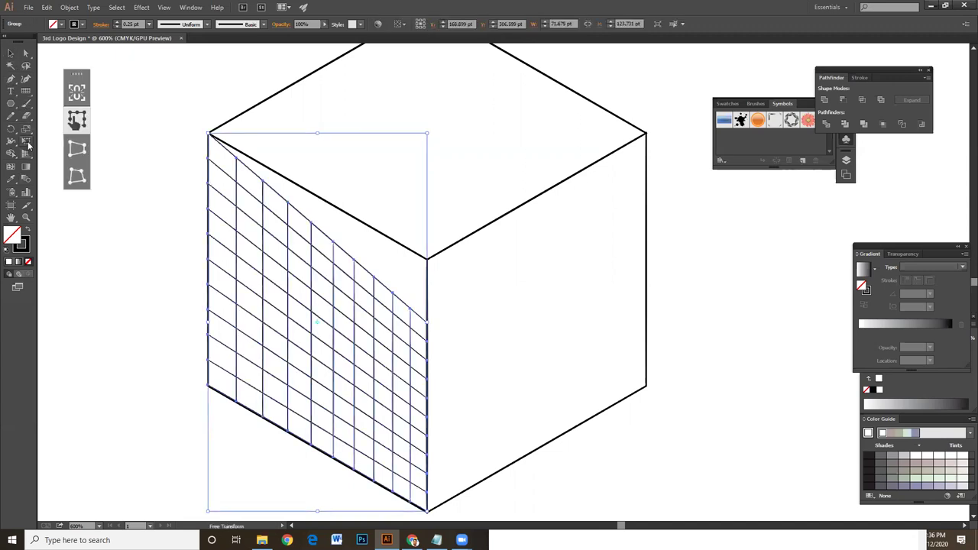
pyautogui.click(80, 178)
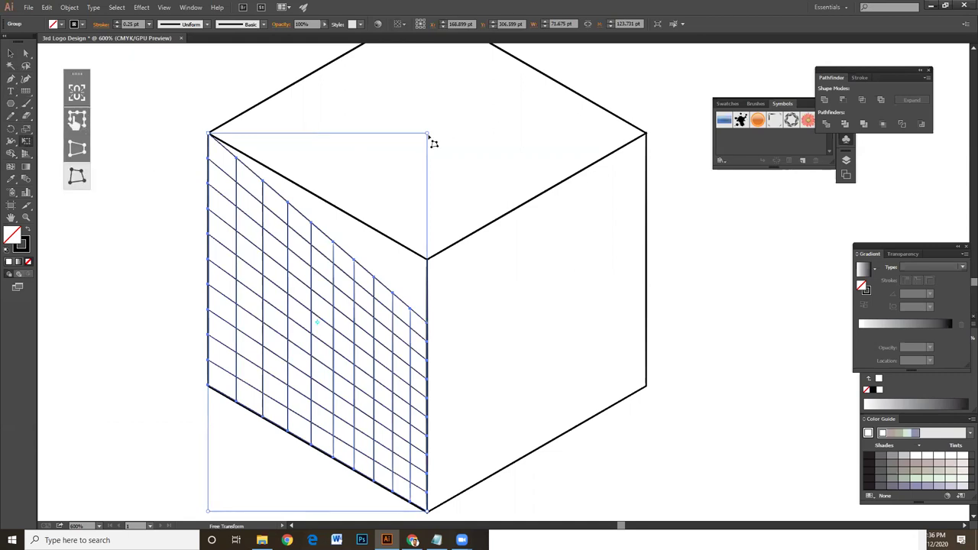
pyautogui.moveTo(428, 134)
pyautogui.mouseDown()
pyautogui.moveTo(418, 70)
pyautogui.moveTo(408, 94)
pyautogui.mouseUp()
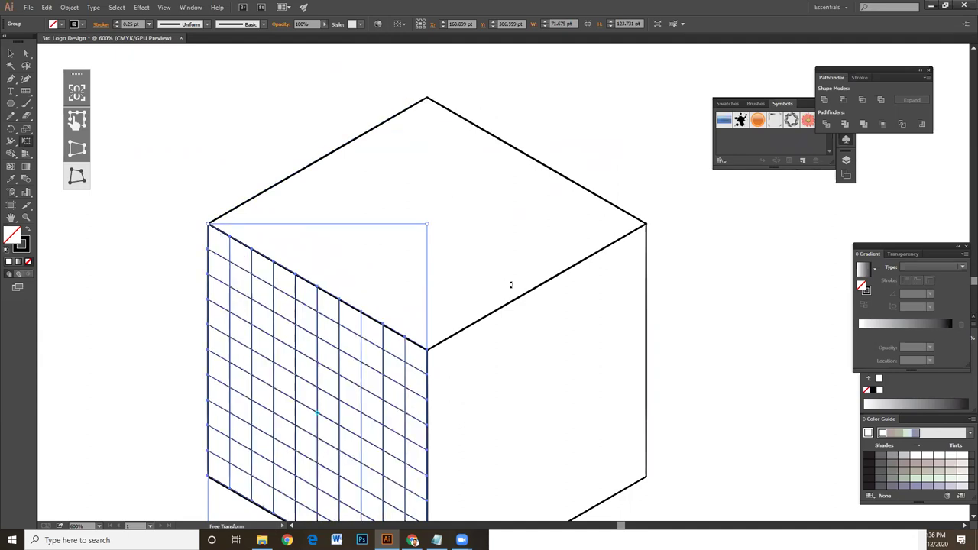
pyautogui.scroll(-5, 528, 229)
pyautogui.scroll(1, 527, 260)
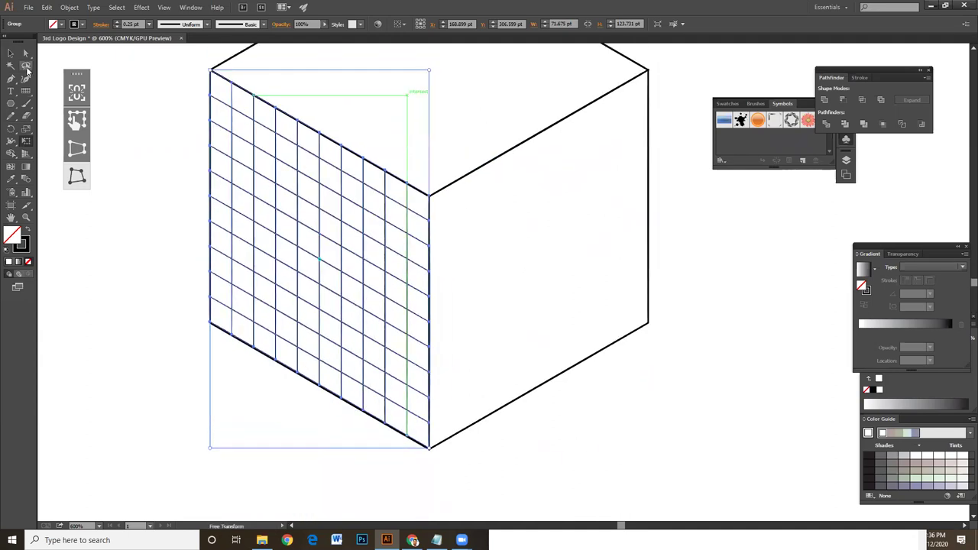
pyautogui.click(11, 53)
pyautogui.click(204, 265)
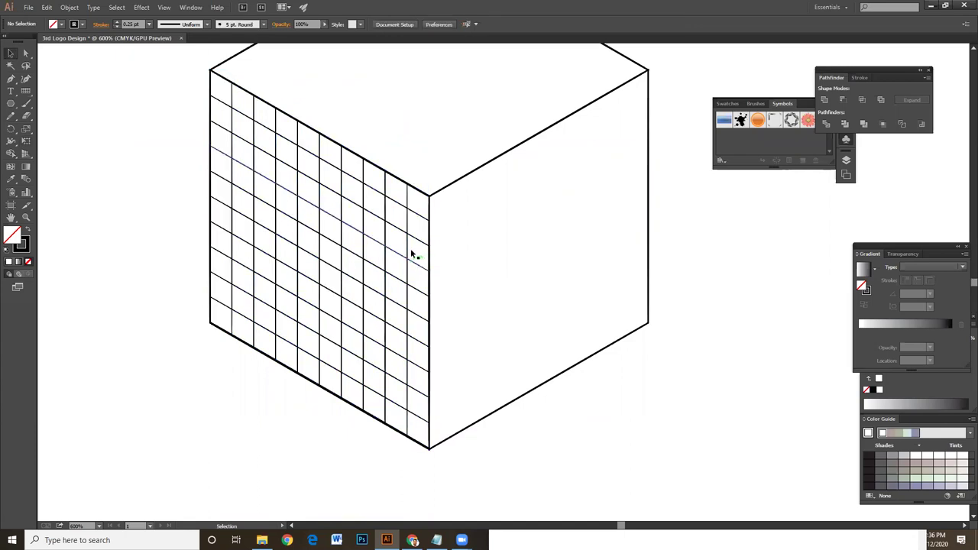
# Switch the artwork to Outline mode.
pyautogui.click(408, 214)
pyautogui.click(509, 240)
pyautogui.press('a')
pyautogui.hotkey('ctrl', 'y')
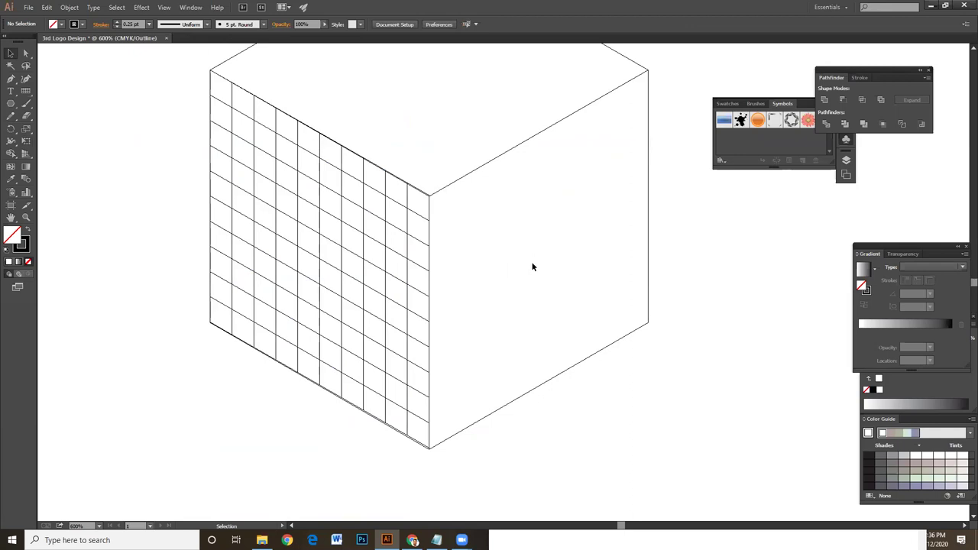
# Zoom in on the left-face grid and put it into Free Distort mode.
pyautogui.scroll(1, 536, 266)
pyautogui.scroll(1, 536, 266)
pyautogui.scroll(1, 536, 266)
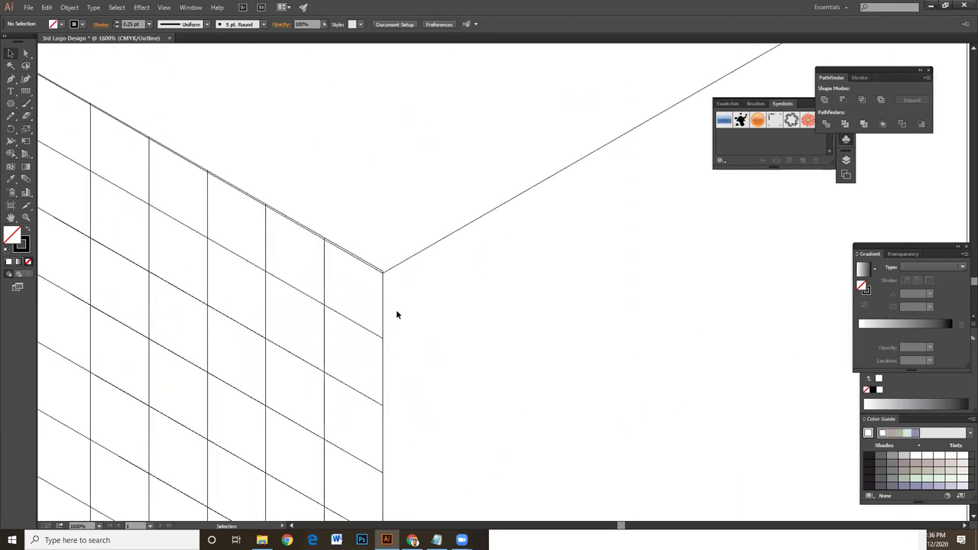
pyautogui.click(384, 283)
pyautogui.scroll(1, 450, 324)
pyautogui.scroll(1, 450, 325)
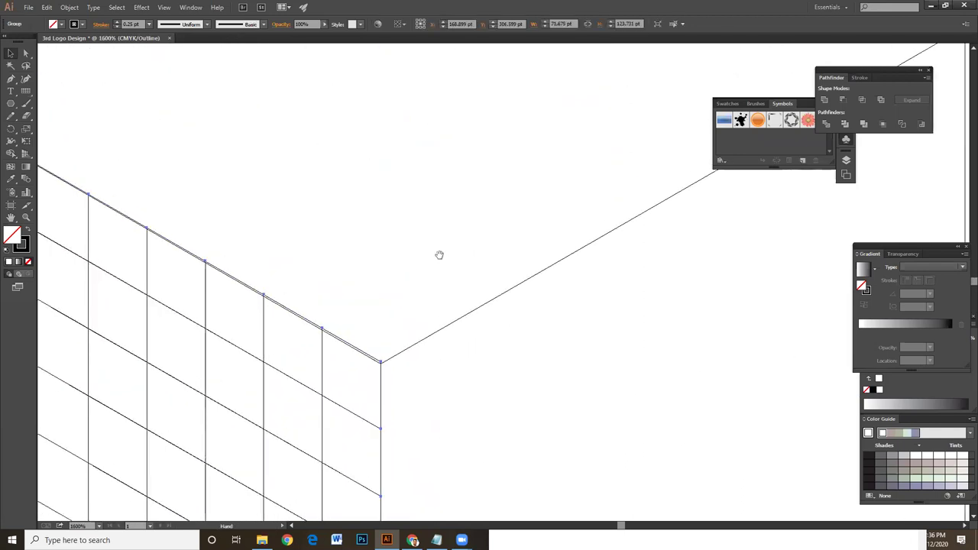
pyautogui.scroll(1, 438, 255)
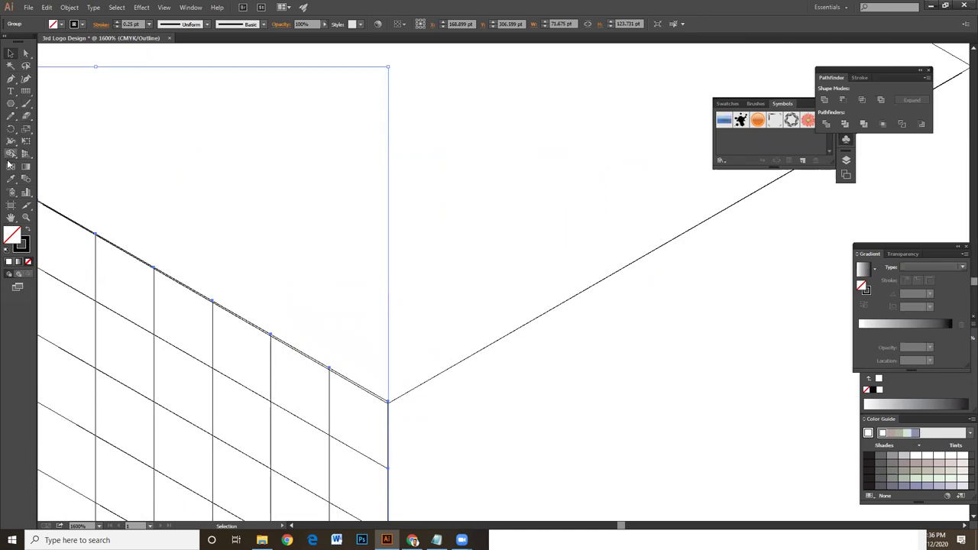
pyautogui.moveTo(213, 216)
pyautogui.mouseDown()
pyautogui.moveTo(360, 201)
pyautogui.moveTo(458, 273)
pyautogui.moveTo(243, 207)
pyautogui.mouseUp()
pyautogui.click(64, 226)
pyautogui.click(28, 144)
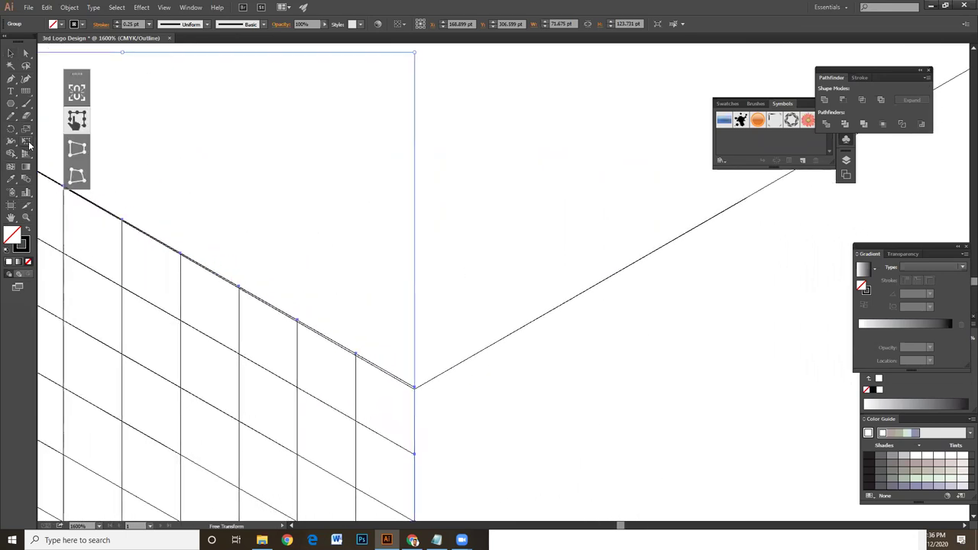
pyautogui.click(78, 179)
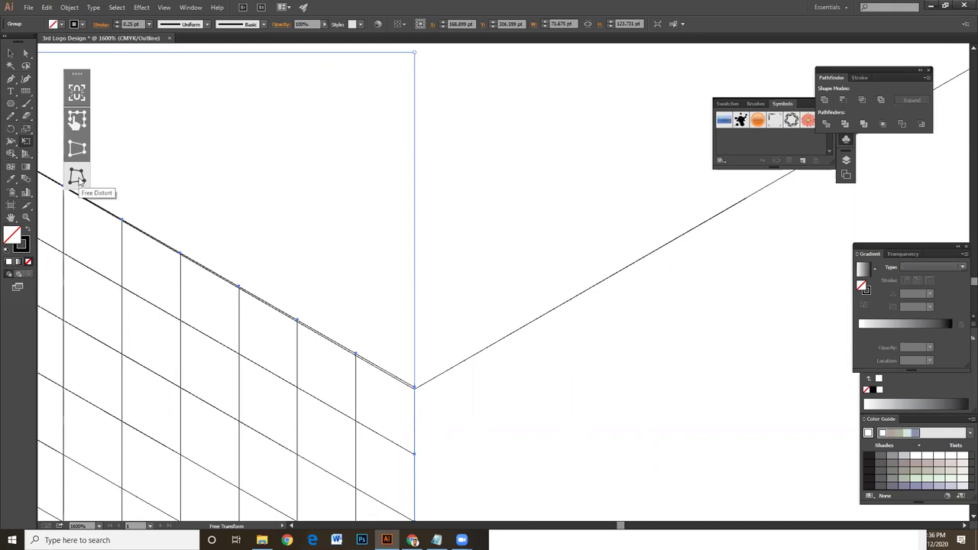
# Nudge the grid's top-right corner onto the cube's front edge.
pyautogui.scroll(3, 474, 230)
pyautogui.scroll(-1, 429, 163)
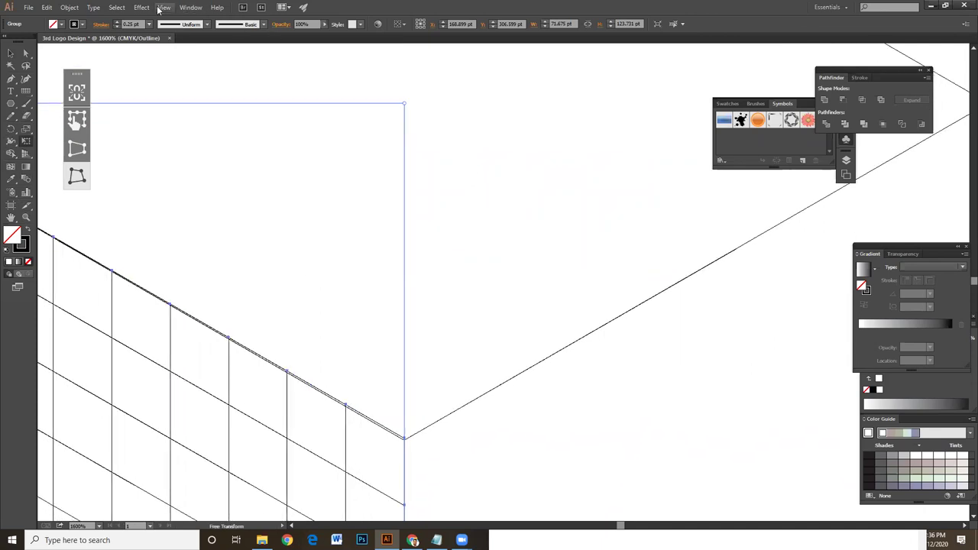
pyautogui.click(162, 8)
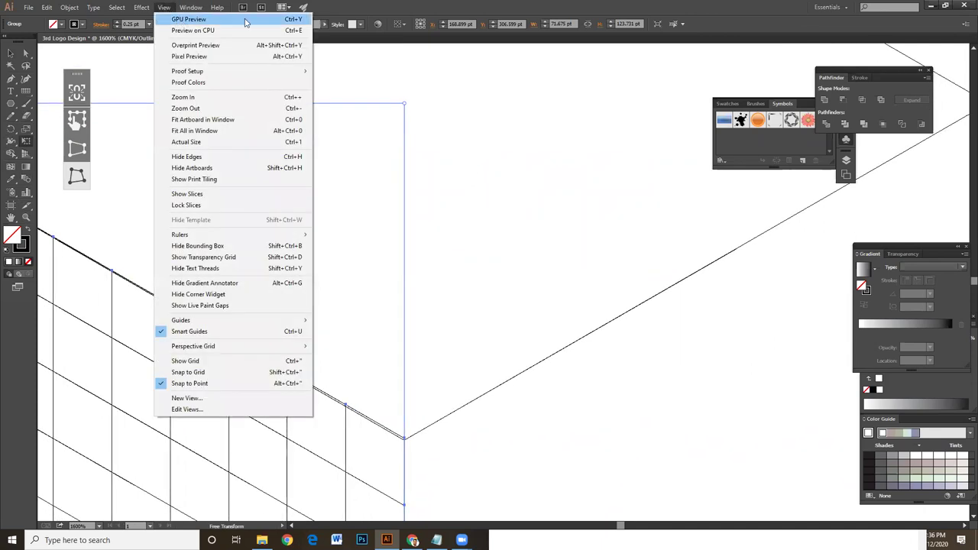
pyautogui.click(470, 9)
pyautogui.scroll(-1, 459, 153)
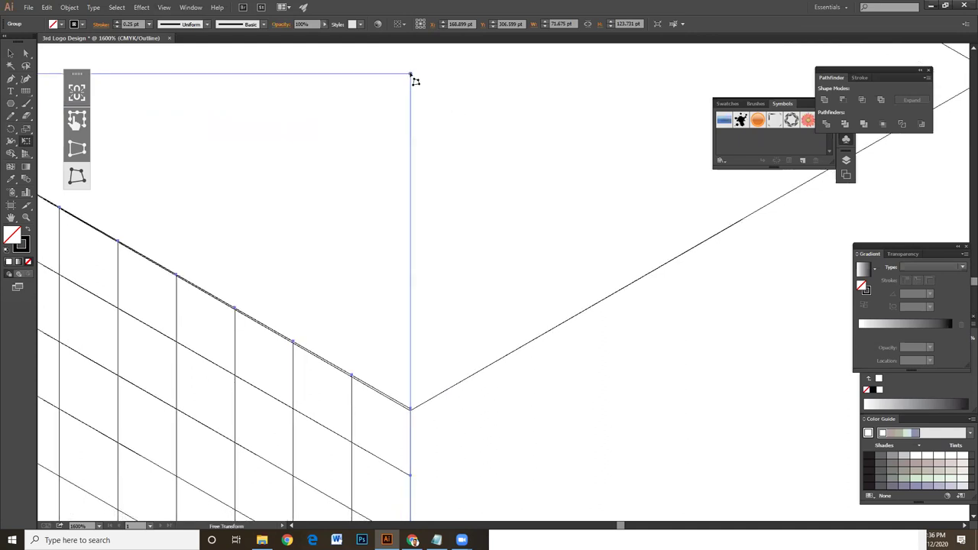
pyautogui.moveTo(411, 75); pyautogui.dragTo(412, 79)
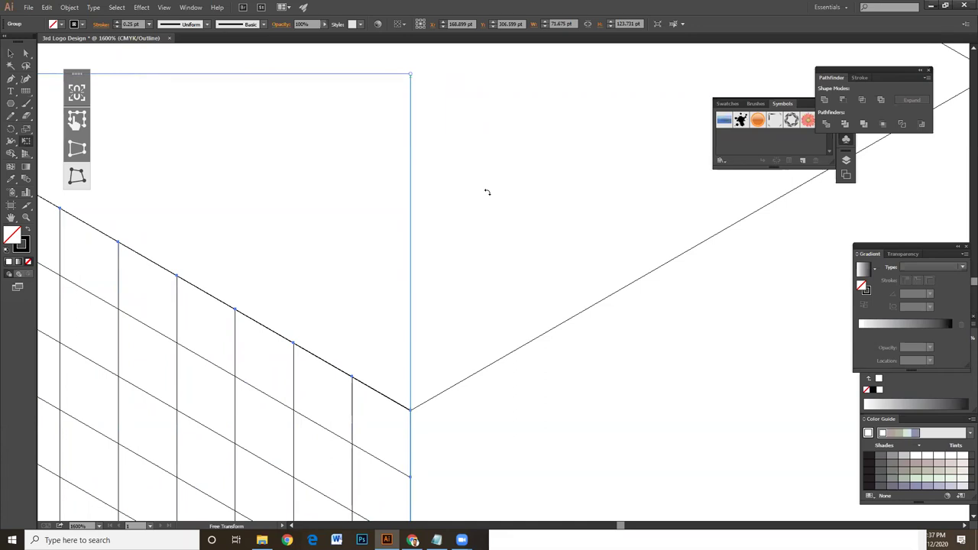
pyautogui.scroll(-5, 462, 183)
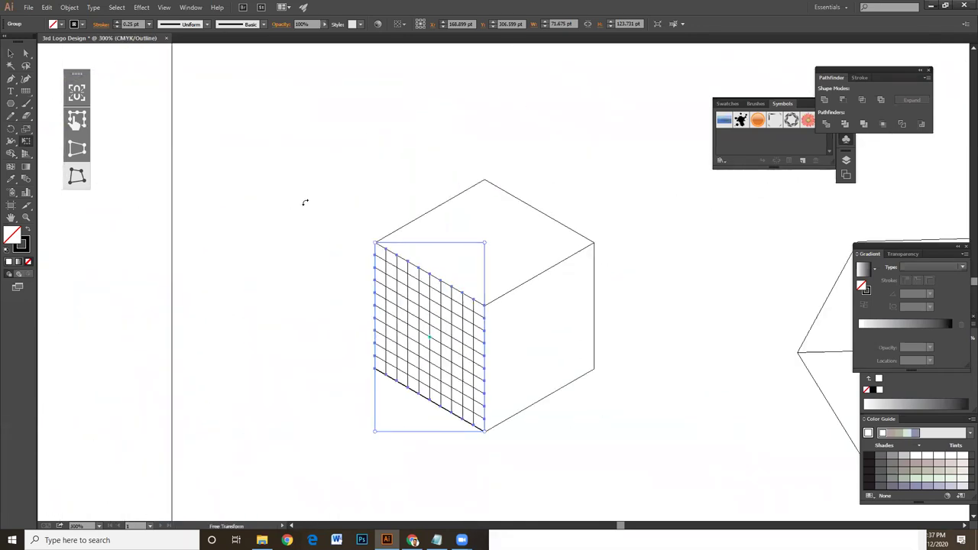
# Return to GPU Preview, deselect, and zoom in on the grid-covered left face.
pyautogui.hotkey('ctrl', 'y')
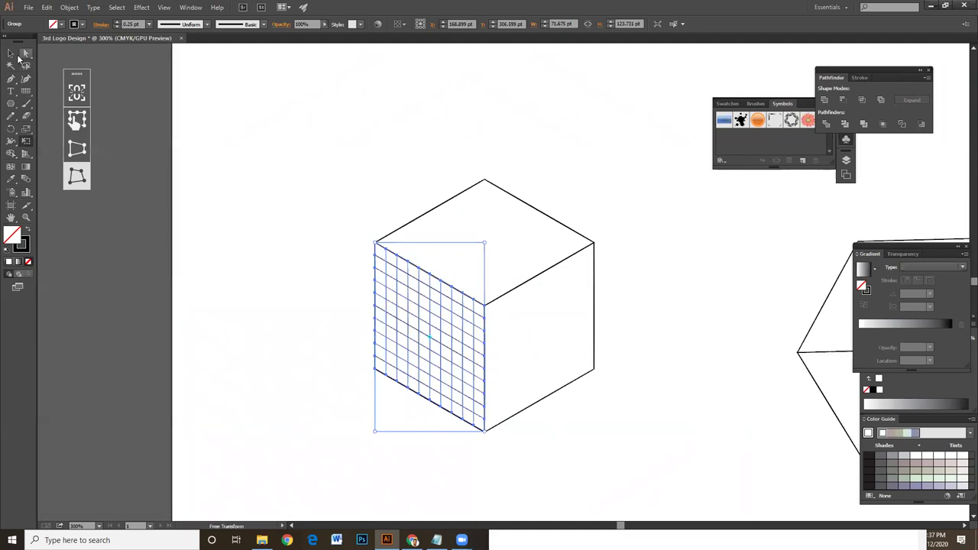
pyautogui.click(19, 57)
pyautogui.click(206, 188)
pyautogui.hotkey('ctrl', '+')
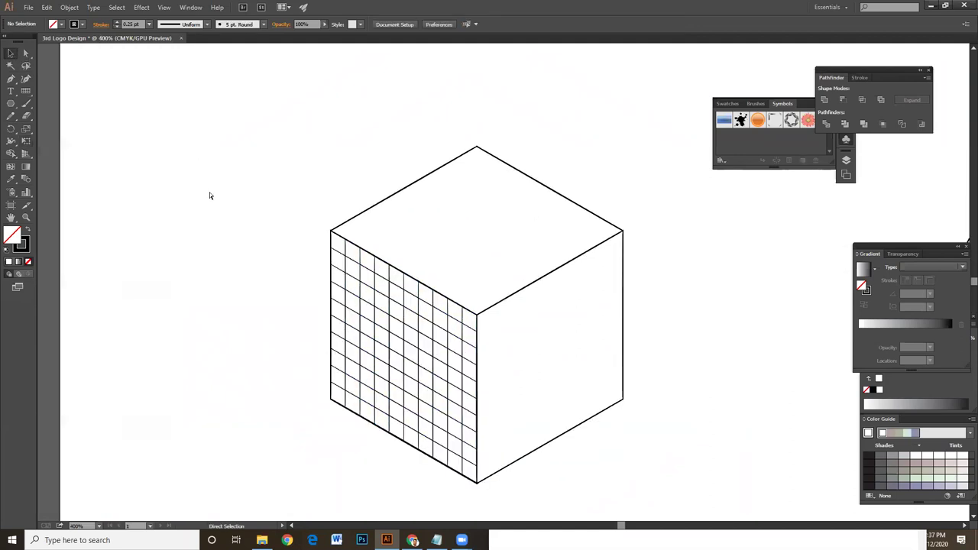
pyautogui.hotkey('ctrl', '+')
pyautogui.moveTo(379, 314); pyautogui.dragTo(350, 267)
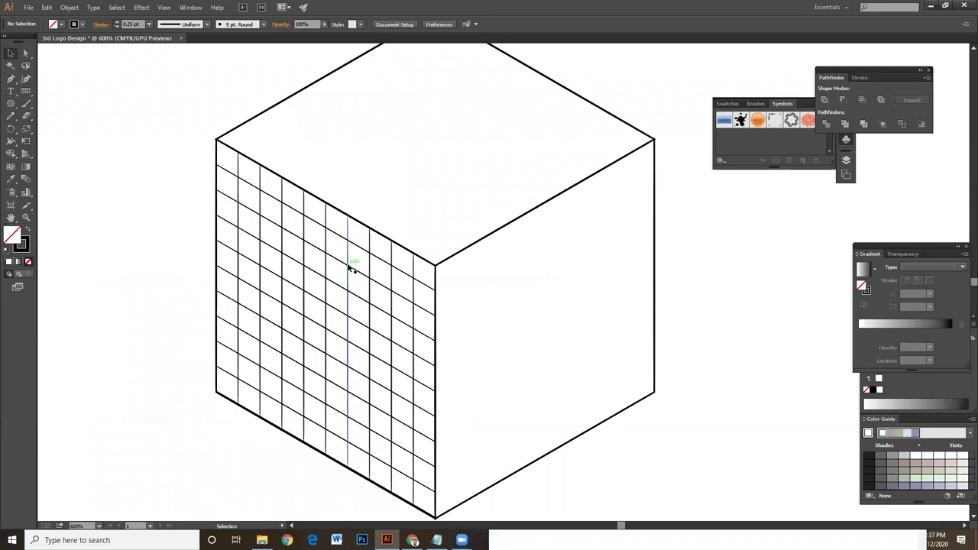
# Check the fit in Outline view, then reselect the left-face grid group.
pyautogui.press('a')
pyautogui.hotkey('ctrl', 'y')
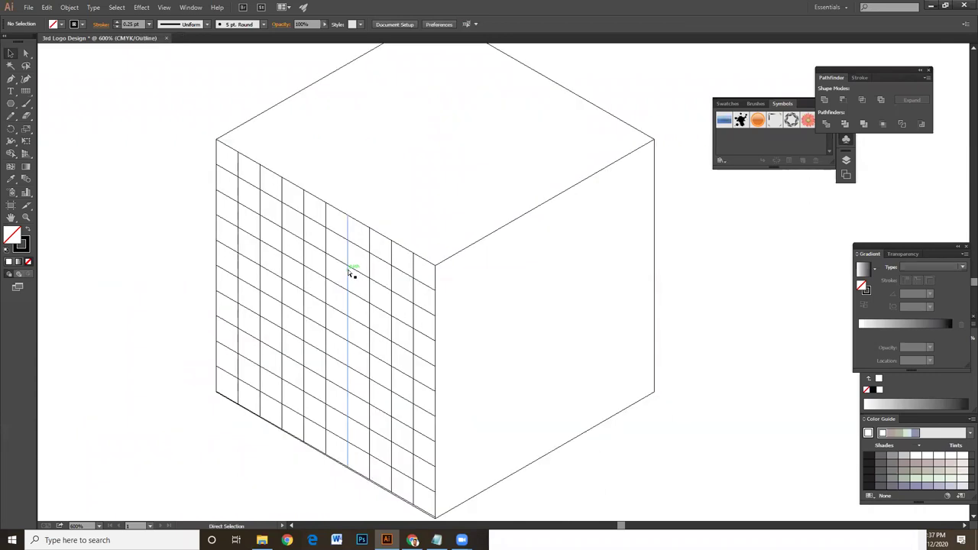
pyautogui.hotkey('ctrl', 'y')
pyautogui.hotkey('ctrl', 'y')
pyautogui.hotkey('ctrl', 'y')
pyautogui.hotkey('ctrl', 'y')
pyautogui.hotkey('ctrl', 'y')
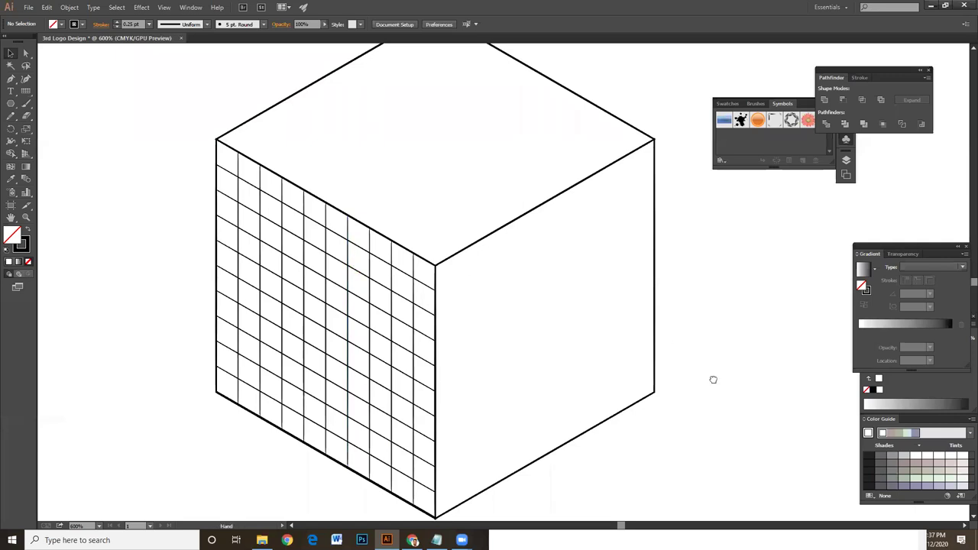
pyautogui.hscroll(1, 711, 377)
pyautogui.press('v')
pyautogui.click(366, 292)
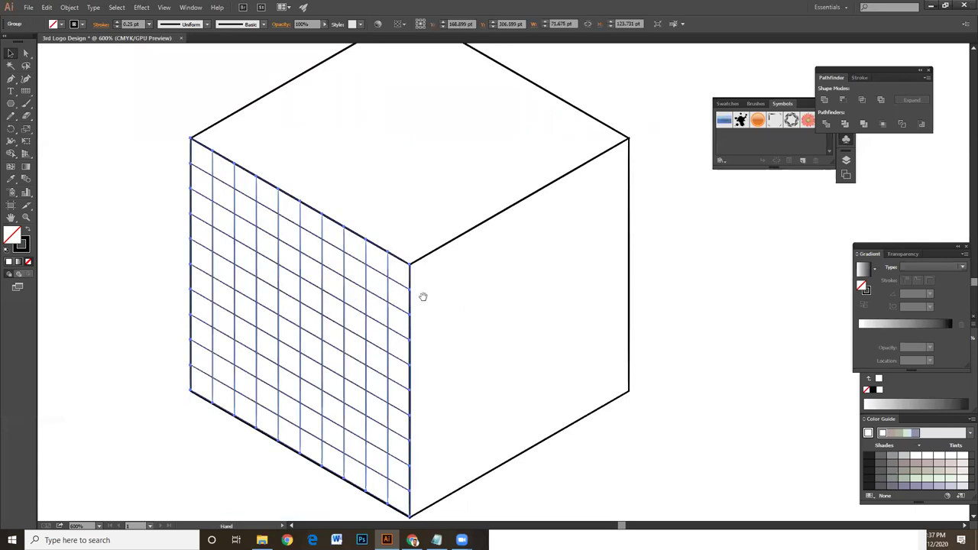
pyautogui.hscroll(1, 421, 295)
pyautogui.scroll(-1, 425, 316)
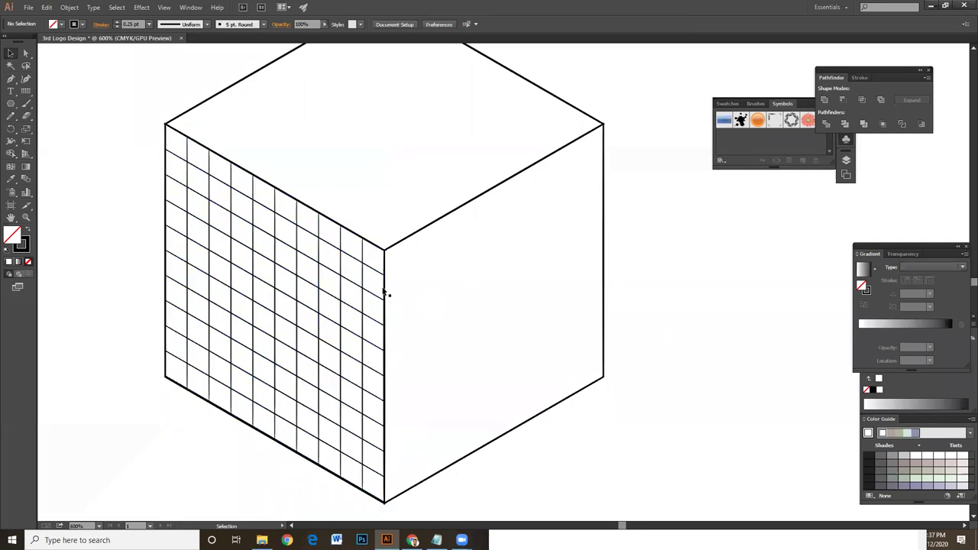
# Make a vertically reflected copy of the left-face grid with Transform > Reflect.
pyautogui.moveTo(481, 312); pyautogui.dragTo(475, 291)
pyautogui.rightClick(334, 240)
pyautogui.moveTo(363, 312)
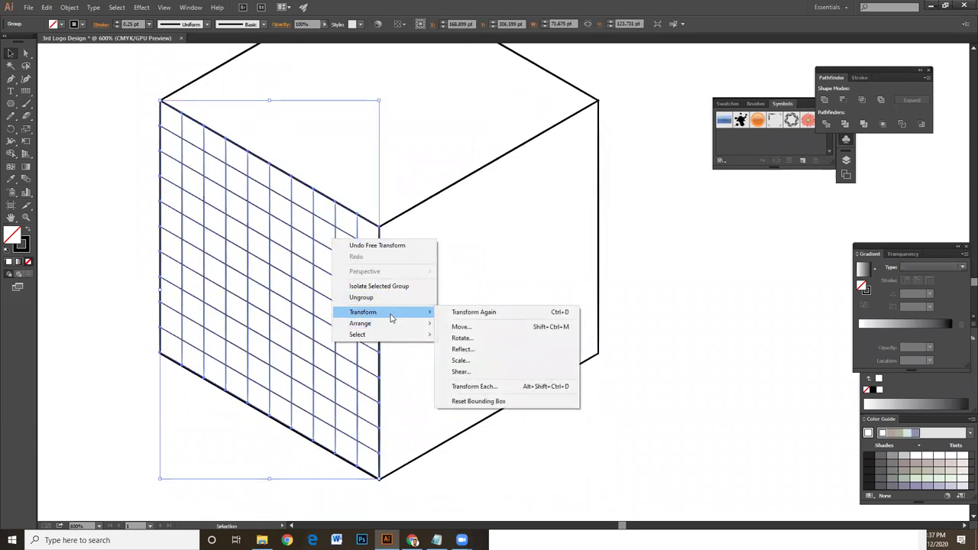
pyautogui.click(480, 351)
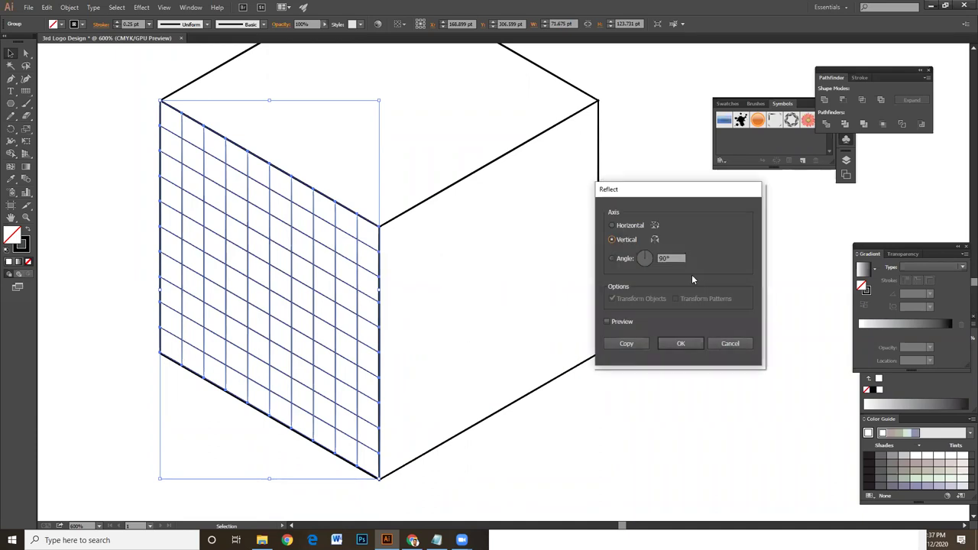
pyautogui.click(607, 322)
pyautogui.click(624, 324)
pyautogui.click(624, 323)
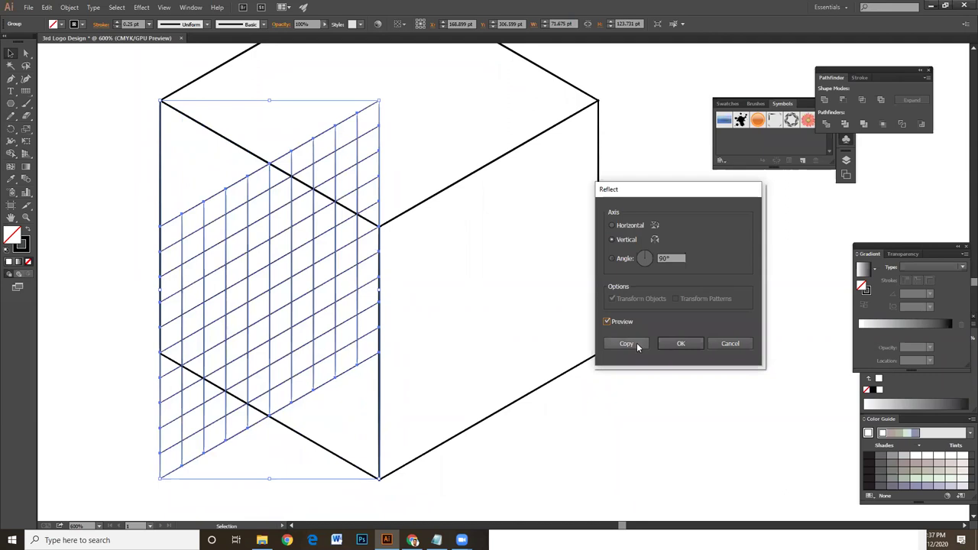
pyautogui.click(637, 342)
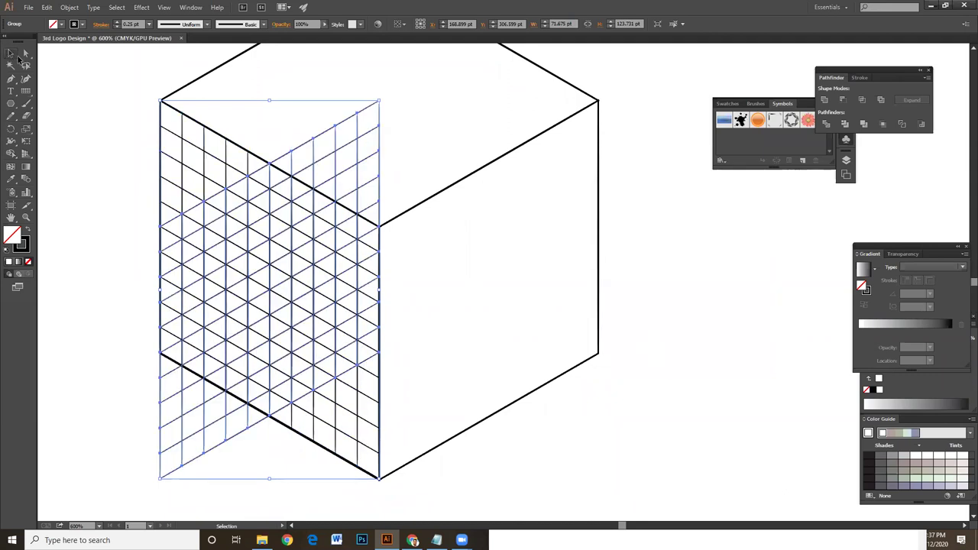
# Move the mirrored grid copy onto the cube's right face.
pyautogui.moveTo(628, 240); pyautogui.dragTo(588, 235)
pyautogui.moveTo(317, 134); pyautogui.dragTo(537, 141)
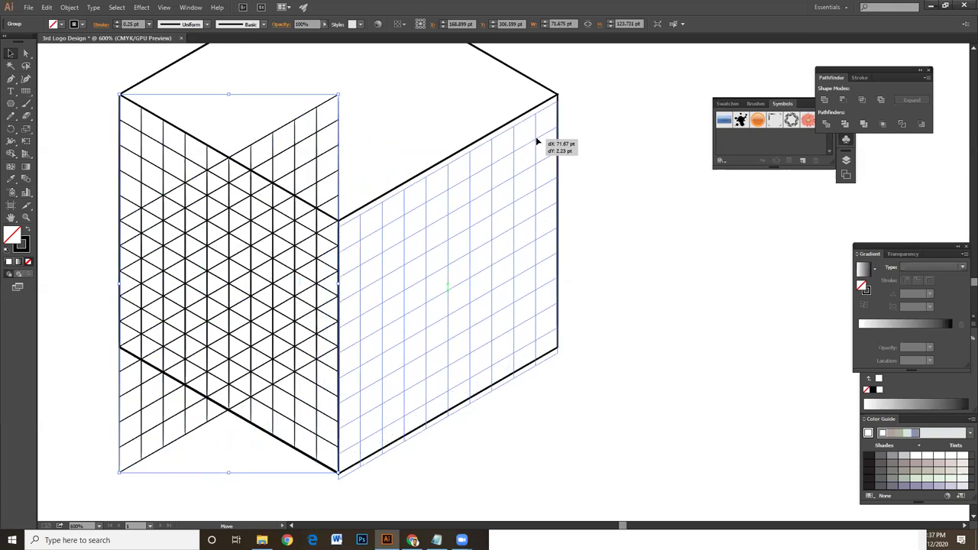
pyautogui.moveTo(537, 142); pyautogui.dragTo(537, 137)
pyautogui.click(609, 179)
pyautogui.moveTo(609, 179); pyautogui.dragTo(586, 236)
pyautogui.click(497, 266)
# Create a reflected copy of the right-face grid at a 120° angle.
pyautogui.moveTo(616, 270); pyautogui.dragTo(617, 212)
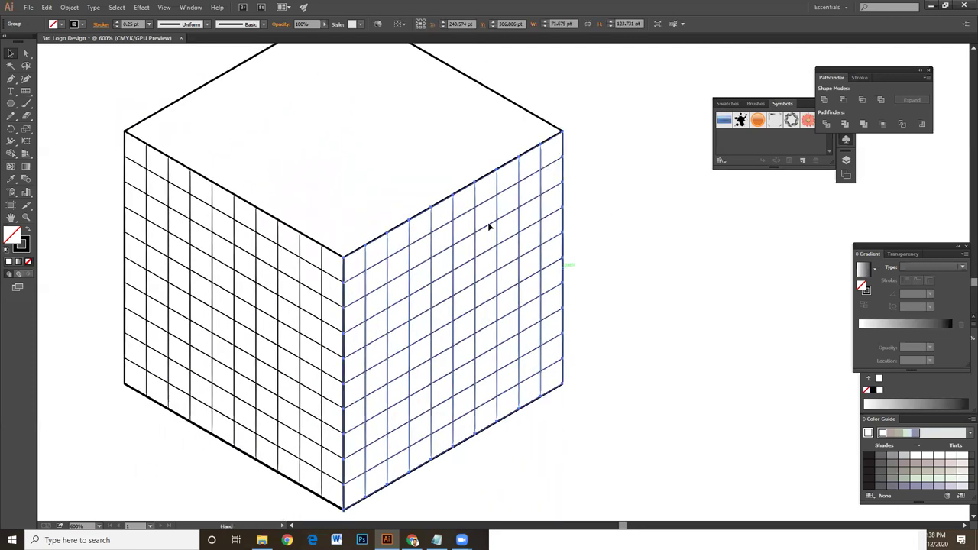
pyautogui.rightClick(481, 223)
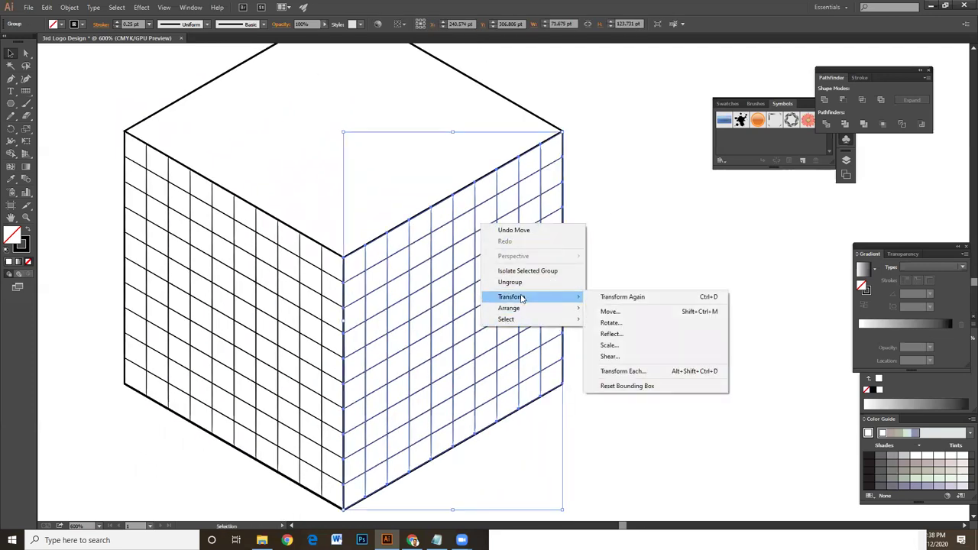
pyautogui.click(643, 335)
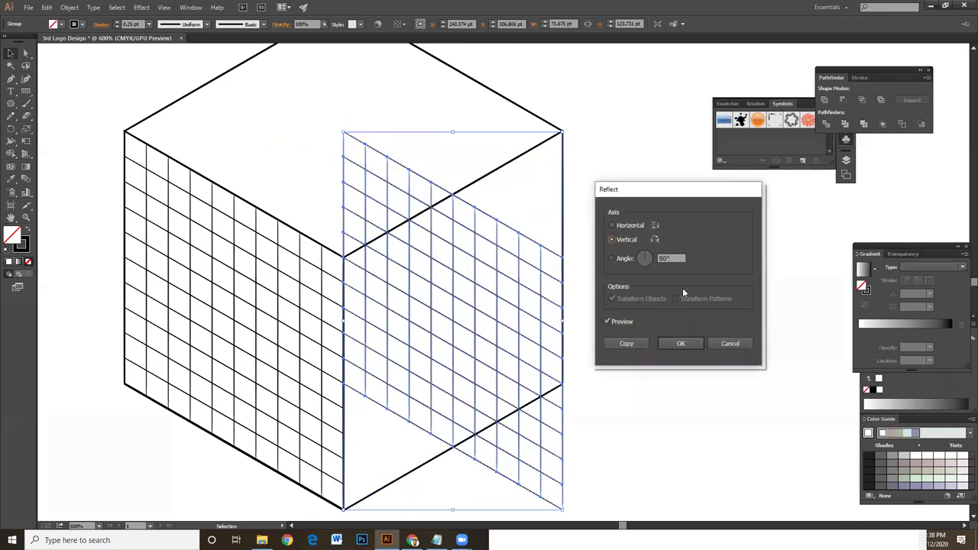
pyautogui.doubleClick(662, 258)
pyautogui.click(627, 343)
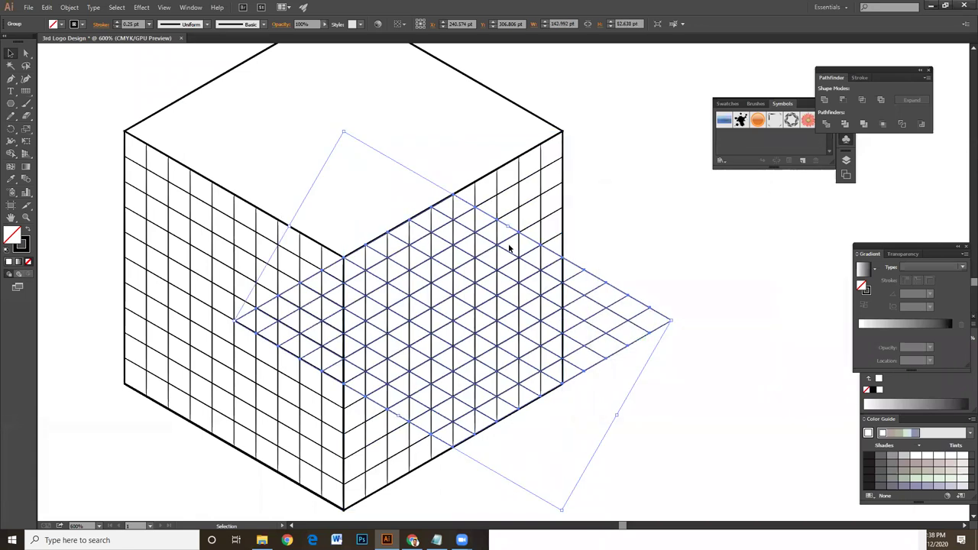
# Drag the reflected grid copy onto the cube's top face and deselect it.
pyautogui.hscroll(1, 642, 302)
pyautogui.hscroll(1, 323, 208)
pyautogui.hscroll(2, 467, 240)
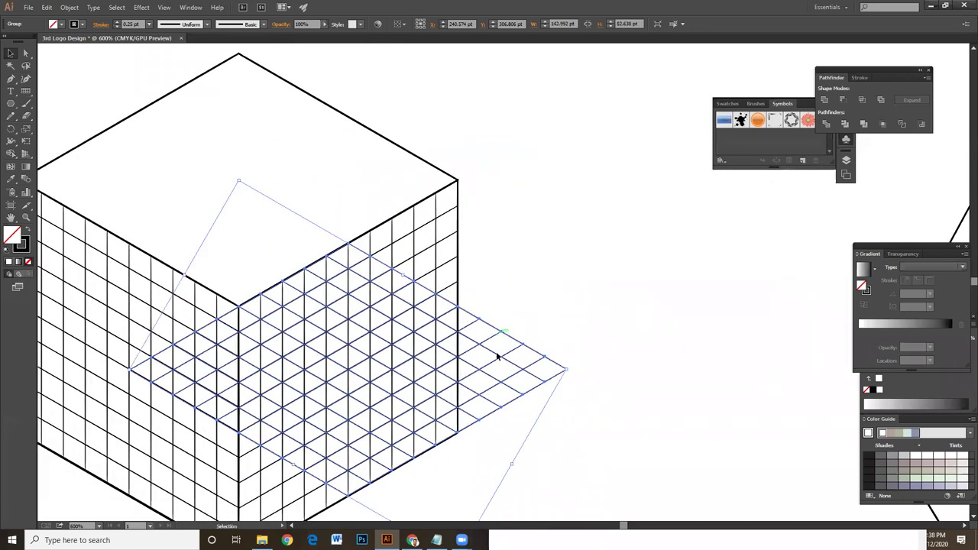
pyautogui.moveTo(502, 357); pyautogui.dragTo(392, 172)
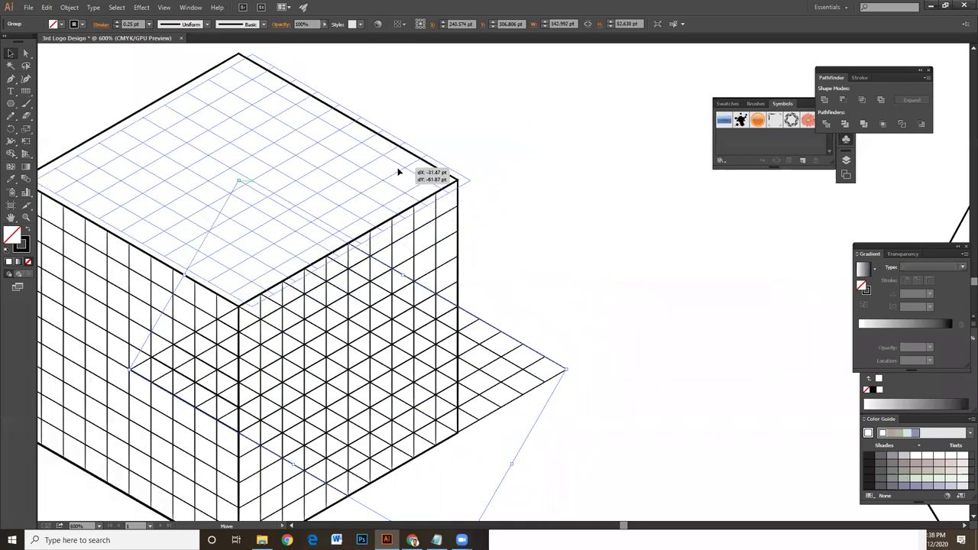
pyautogui.click(539, 198)
pyautogui.moveTo(544, 201); pyautogui.dragTo(638, 291)
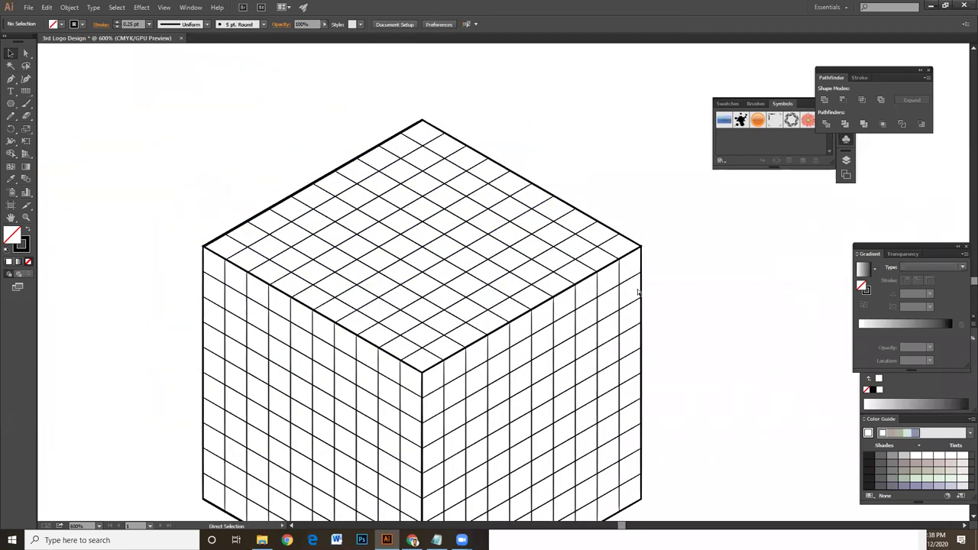
# In Outline view, snap the top-face grid's corner onto the cube's top corner.
pyautogui.hotkey('ctrl', 'y')
pyautogui.scroll(2, 613, 286)
pyautogui.scroll(2, 614, 286)
pyautogui.moveTo(677, 360)
pyautogui.mouseDown()
pyautogui.moveTo(691, 369)
pyautogui.moveTo(553, 328)
pyautogui.mouseUp()
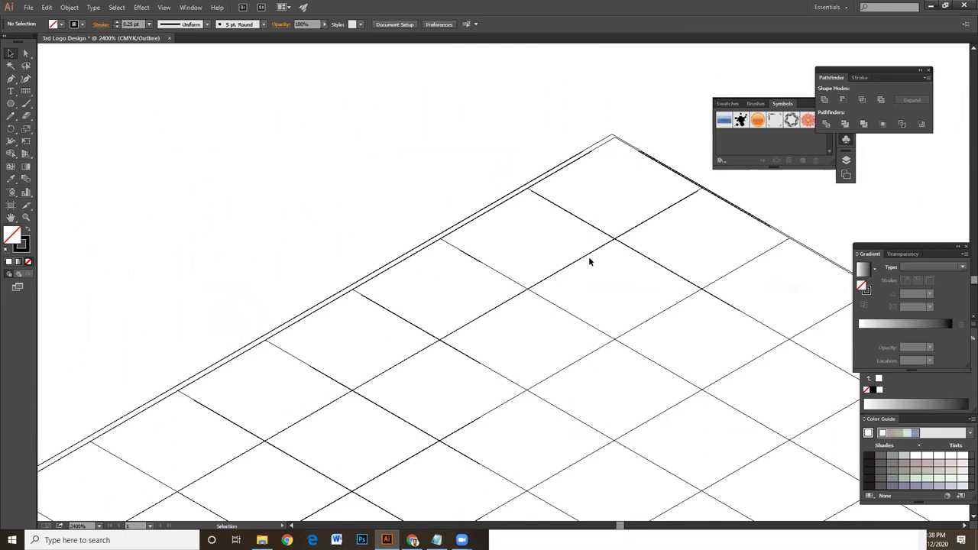
pyautogui.moveTo(585, 222); pyautogui.dragTo(576, 215)
pyautogui.click(619, 120)
pyautogui.moveTo(610, 233); pyautogui.dragTo(609, 236)
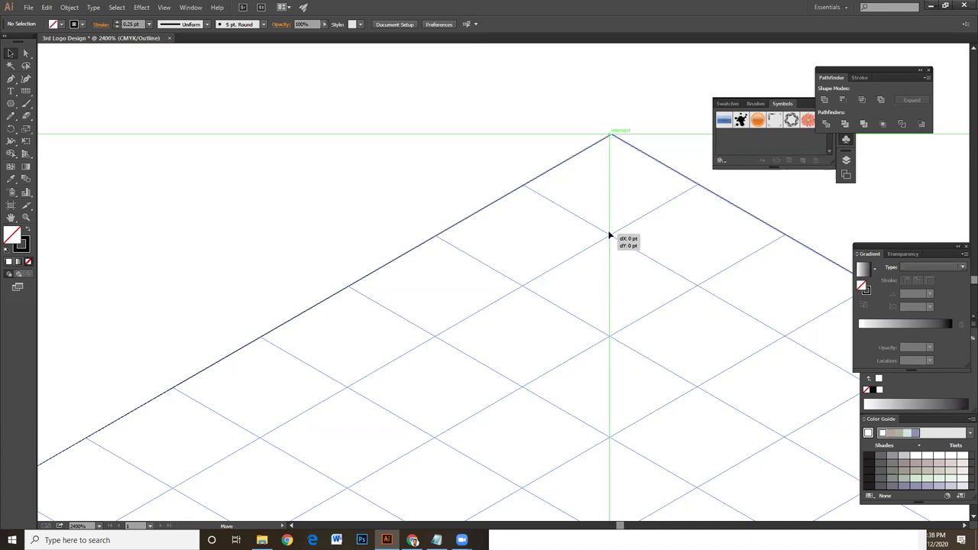
pyautogui.click(458, 164)
# Inspect the cube's edge anchors along the top edge, then return to Preview.
pyautogui.hotkey('ctrl', '-')
pyautogui.hotkey('ctrl', '-')
pyautogui.hotkey('ctrl', '-')
pyautogui.hotkey('ctrl', '-')
pyautogui.hotkey('ctrl', '-')
pyautogui.hotkey('ctrl', '-')
pyautogui.hotkey('ctrl', '-')
pyautogui.scroll(1, 566, 275)
pyautogui.scroll(3, 553, 250)
pyautogui.scroll(2, 552, 250)
pyautogui.scroll(1, 553, 250)
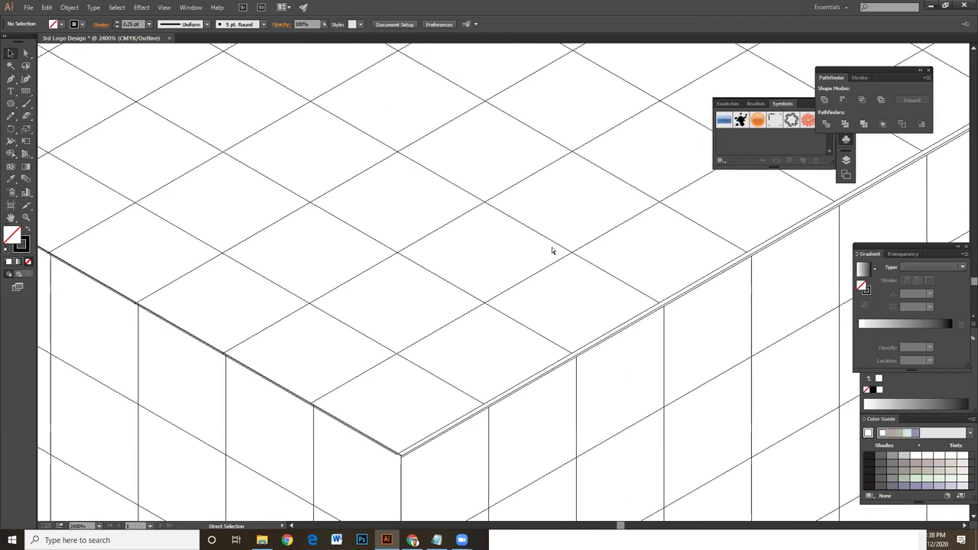
pyautogui.click(558, 345)
pyautogui.press('a')
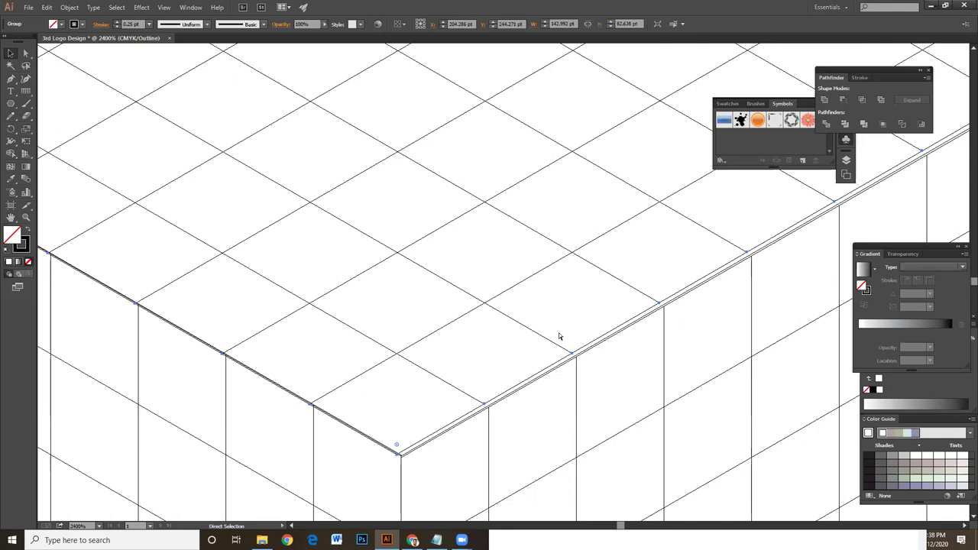
pyautogui.moveTo(563, 313)
pyautogui.mouseDown()
pyautogui.moveTo(581, 406)
pyautogui.moveTo(542, 371)
pyautogui.moveTo(360, 316)
pyautogui.moveTo(384, 324)
pyautogui.moveTo(324, 284)
pyautogui.mouseUp()
pyautogui.scroll(-2, 297, 266)
pyautogui.hotkey('ctrl', '-')
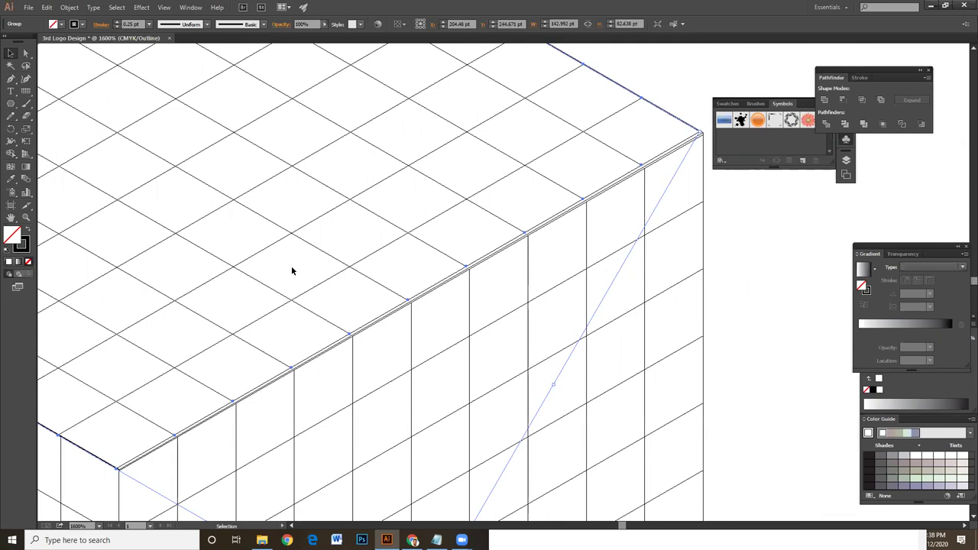
pyautogui.hotkey('ctrl', '-')
pyautogui.hotkey('ctrl', '-')
pyautogui.hotkey('ctrl', '-')
pyautogui.hotkey('ctrl', '-')
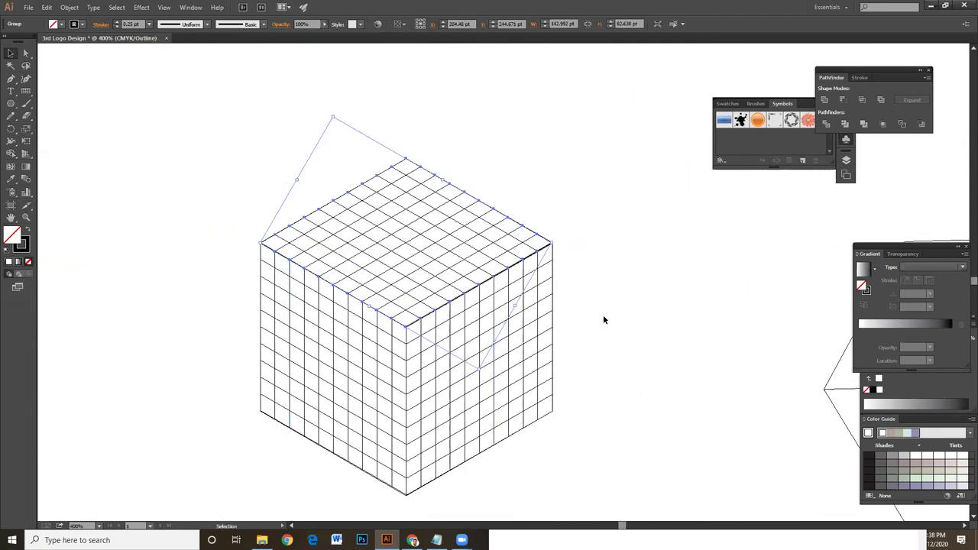
pyautogui.click(604, 317)
pyautogui.hotkey('ctrl', 'y')
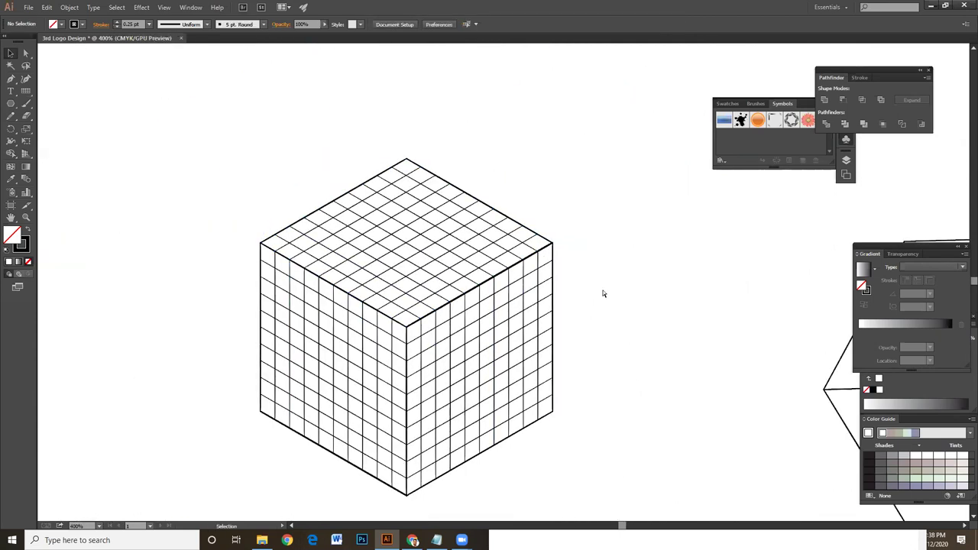
# Set the stroke of the cube's top-face outline to None.
pyautogui.hotkey('ctrl', '+')
pyautogui.moveTo(586, 288); pyautogui.dragTo(627, 283)
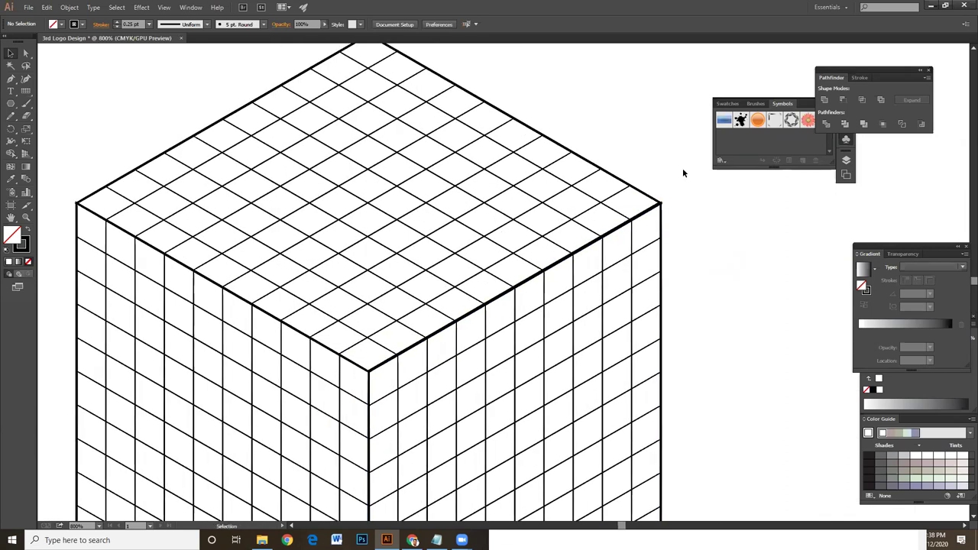
pyautogui.click(660, 204)
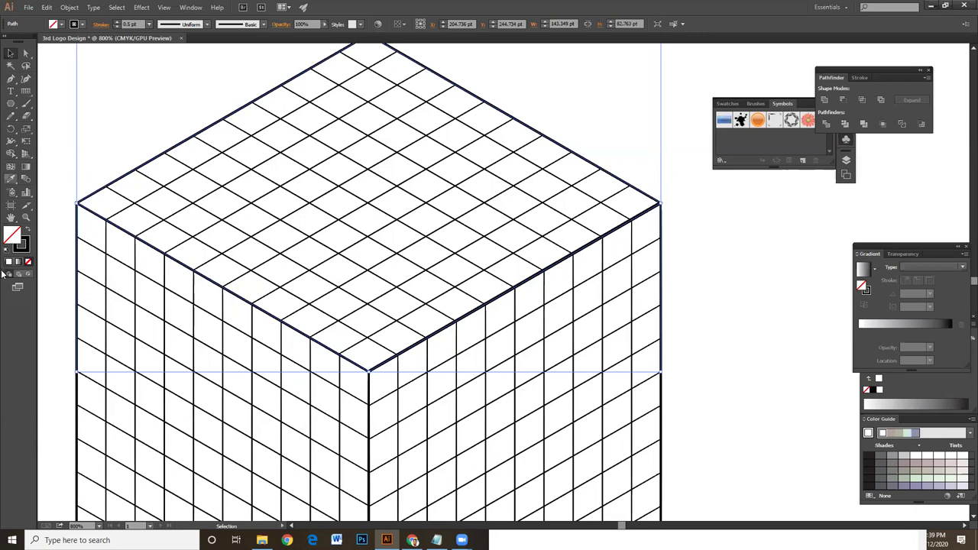
pyautogui.click(28, 261)
pyautogui.click(29, 262)
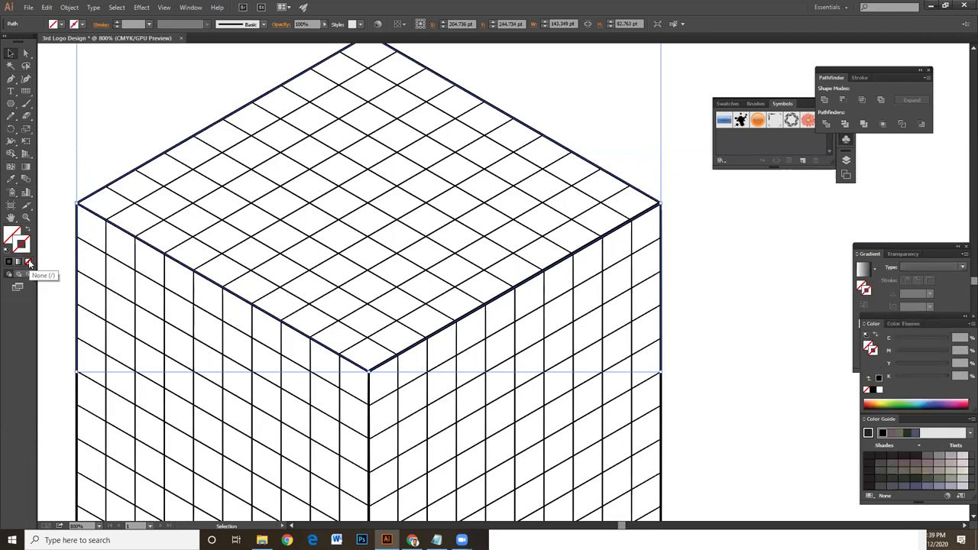
pyautogui.click(744, 390)
# Set the cube's outer outline stroke to None, undoing an accidental right-face grid change.
pyautogui.moveTo(706, 384); pyautogui.dragTo(639, 230)
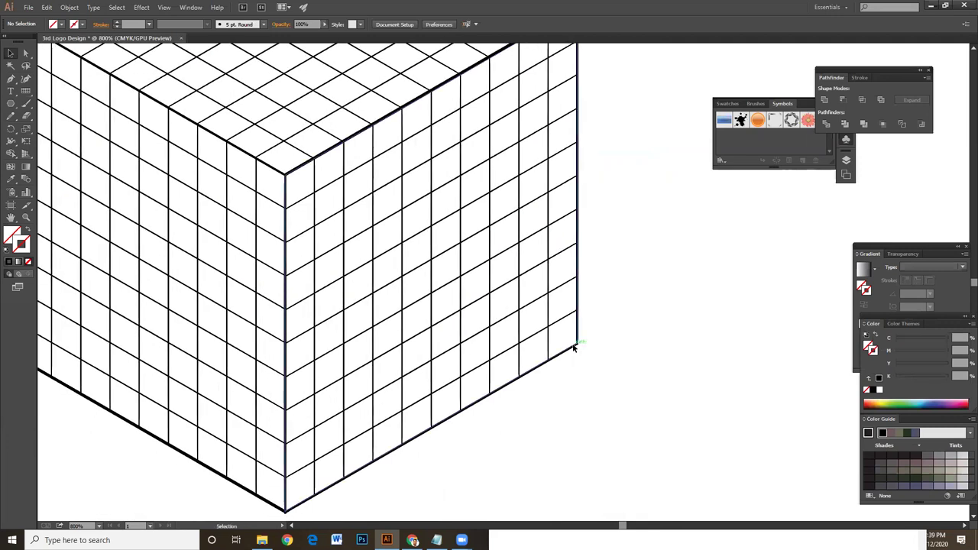
pyautogui.click(574, 348)
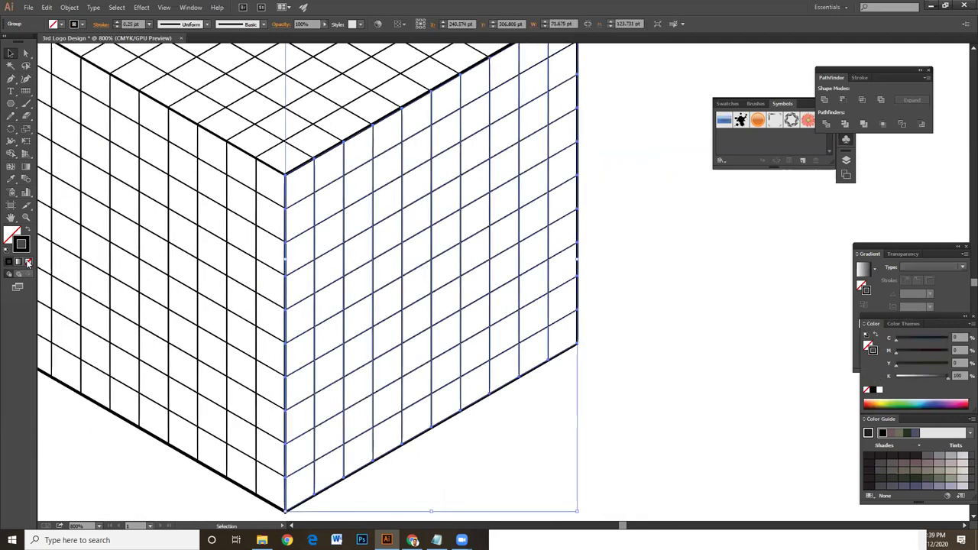
pyautogui.click(28, 262)
pyautogui.hotkey('ctrl', 'z')
pyautogui.click(596, 349)
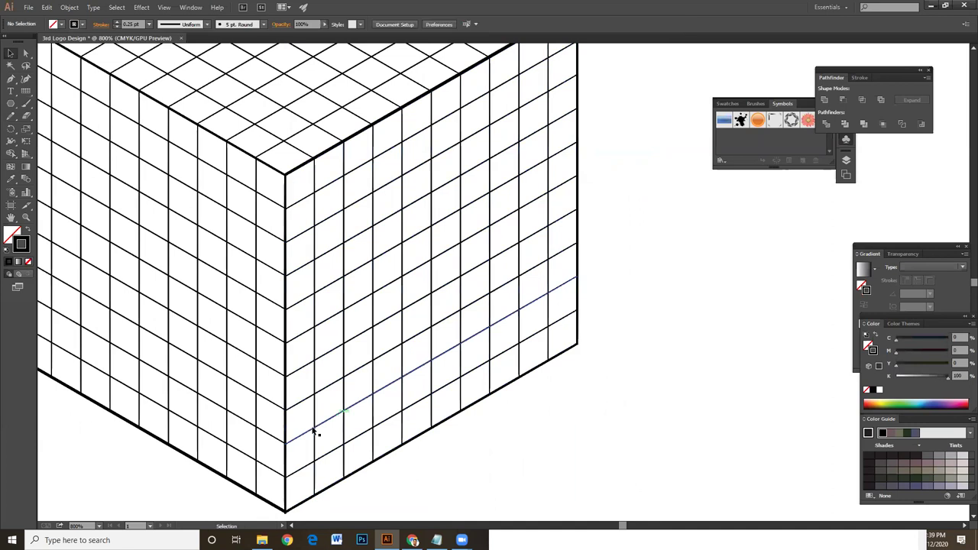
pyautogui.click(277, 511)
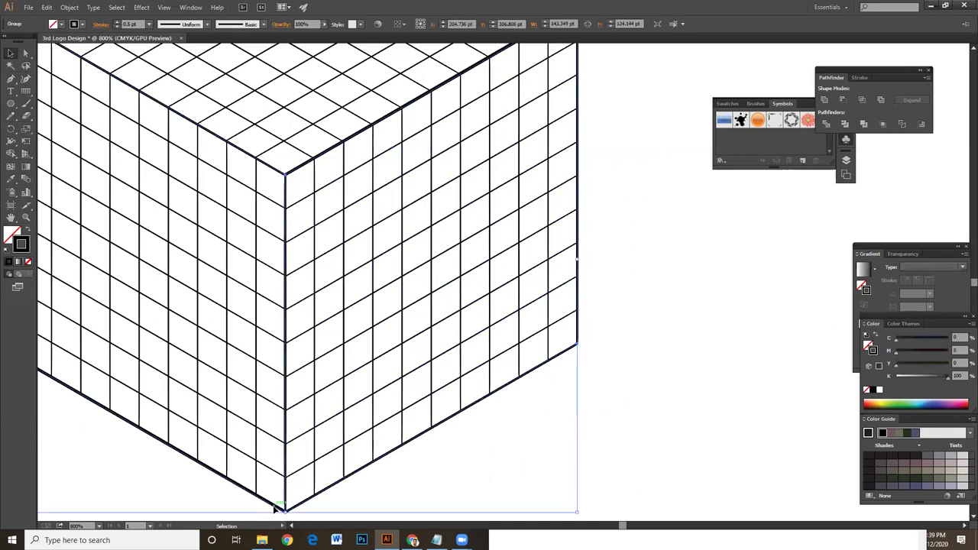
pyautogui.click(28, 263)
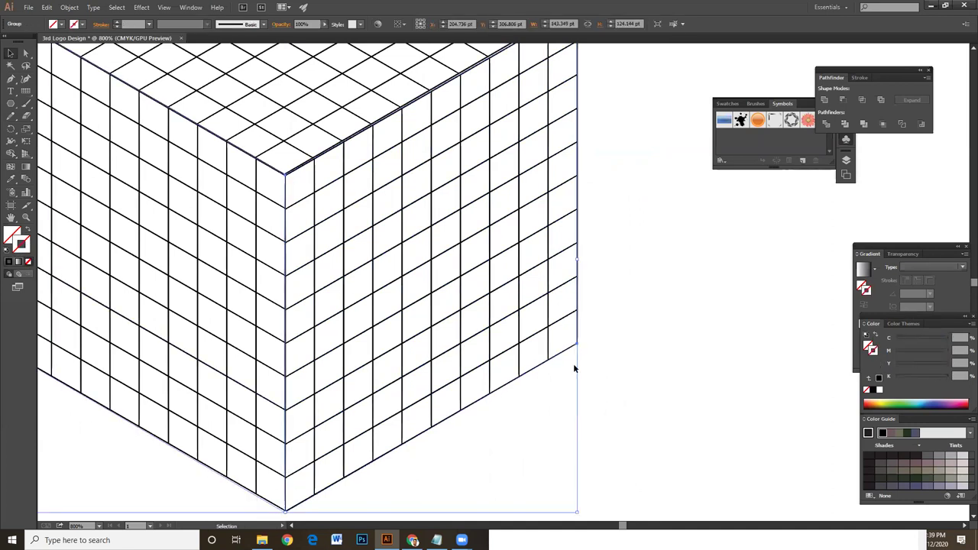
pyautogui.click(655, 358)
pyautogui.moveTo(603, 388); pyautogui.dragTo(617, 319)
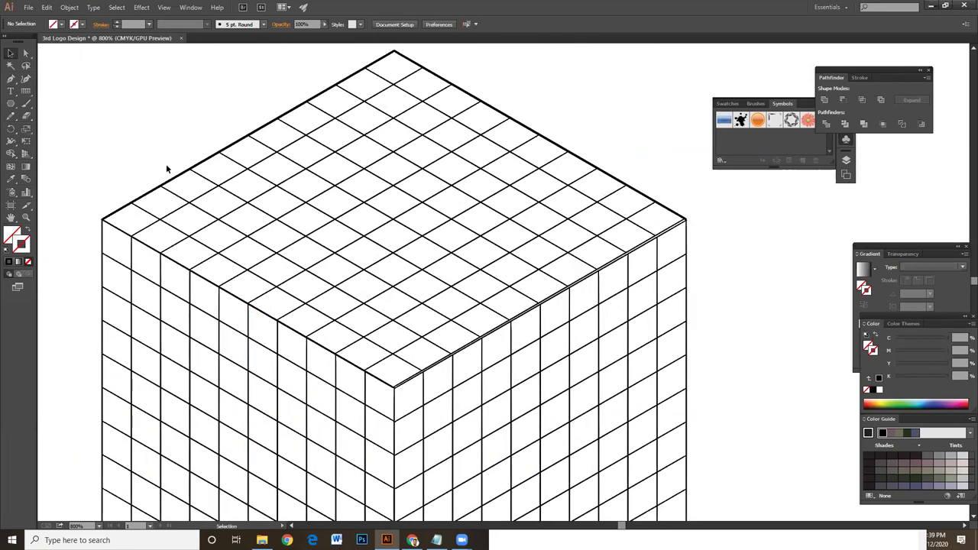
pyautogui.moveTo(135, 203); pyautogui.dragTo(136, 150)
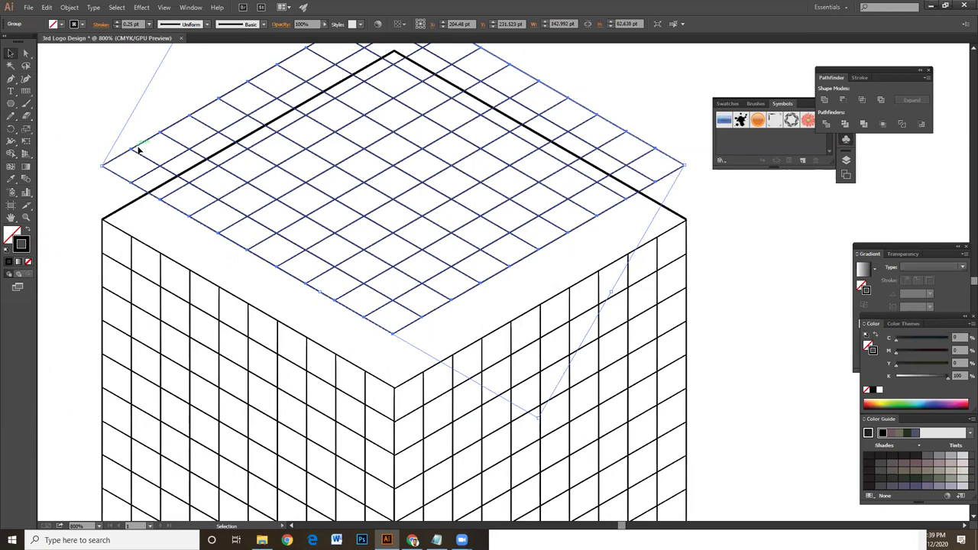
pyautogui.hotkey('ctrl', 'z')
pyautogui.press('a')
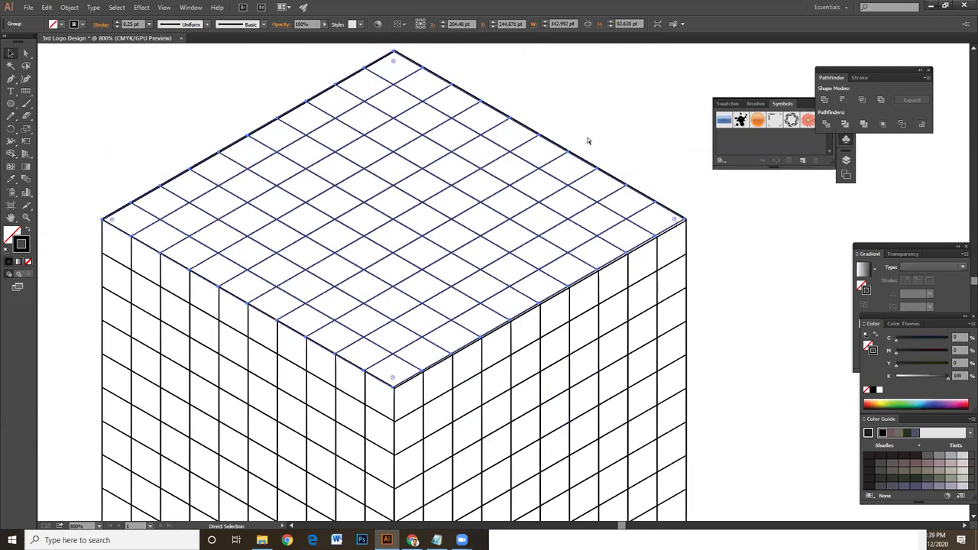
pyautogui.press('v')
pyautogui.click(264, 108)
pyautogui.click(262, 127)
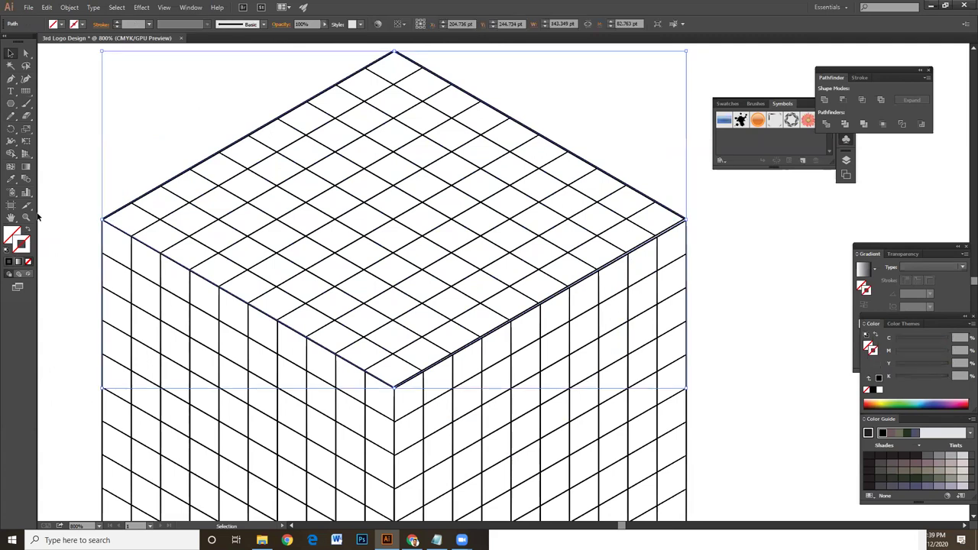
pyautogui.click(240, 144)
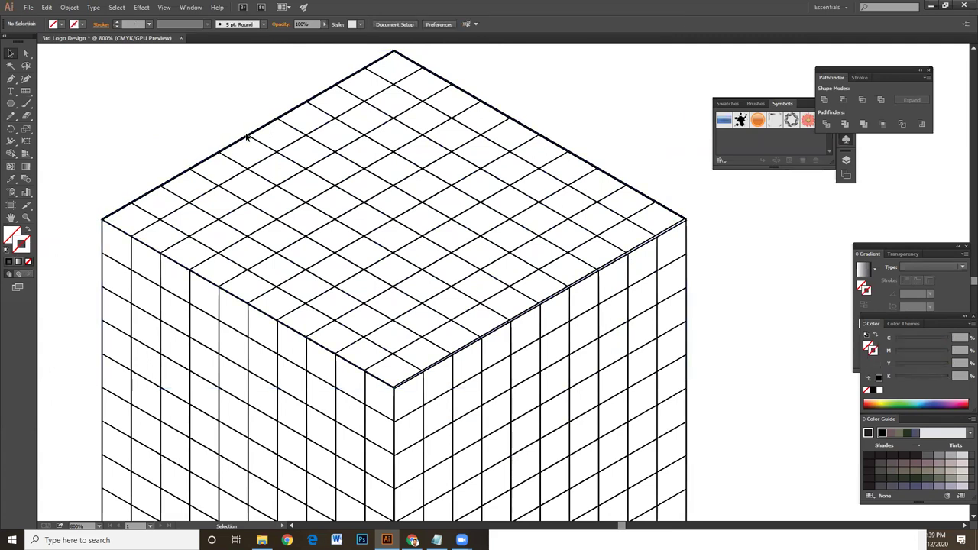
pyautogui.moveTo(246, 137); pyautogui.dragTo(206, 124)
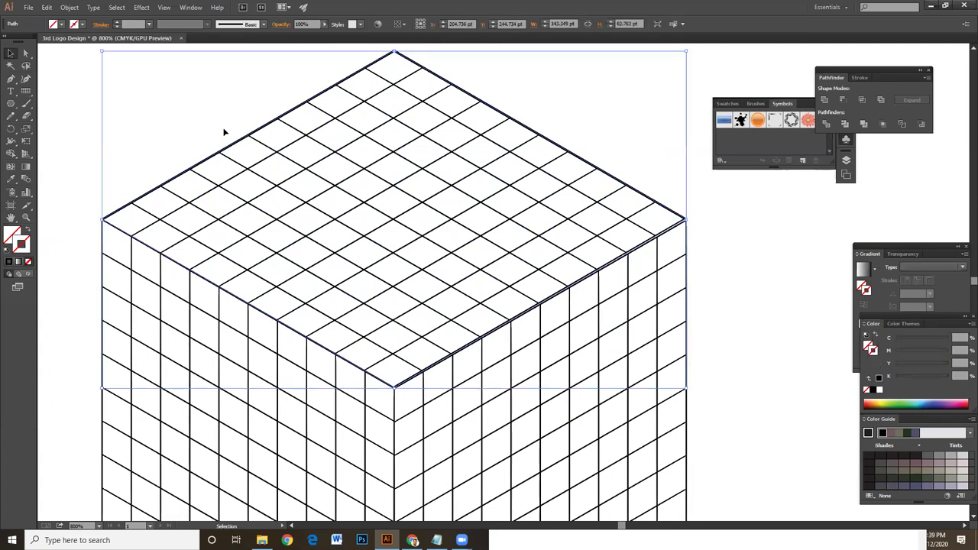
pyautogui.press('Escape')
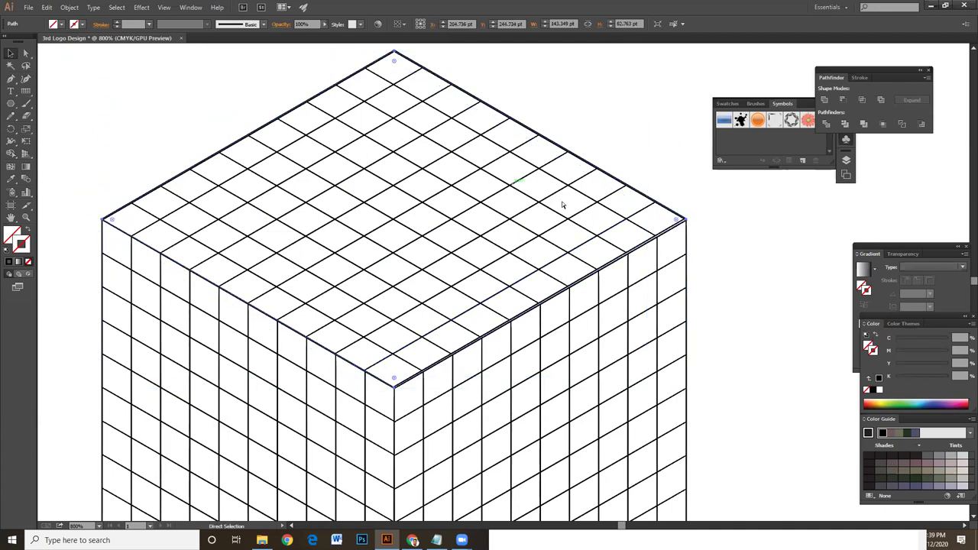
pyautogui.doubleClick(665, 208)
pyautogui.doubleClick(709, 212)
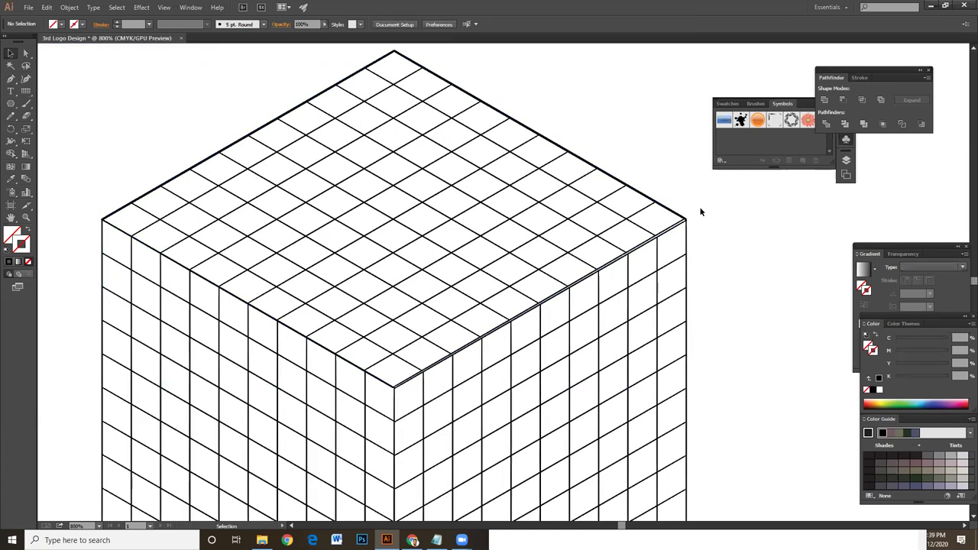
pyautogui.moveTo(660, 208)
pyautogui.mouseDown()
pyautogui.moveTo(642, 194)
pyautogui.moveTo(650, 197)
pyautogui.mouseUp()
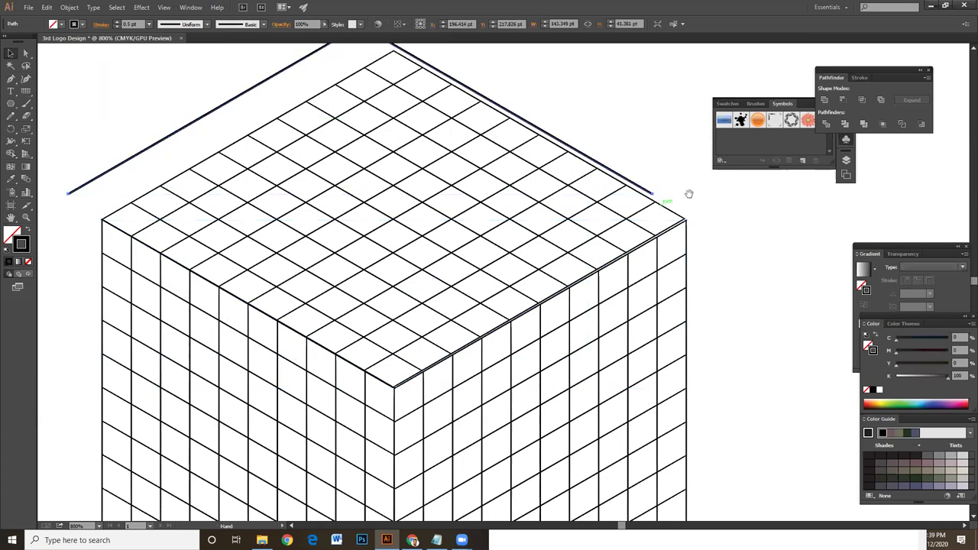
# Undo the outline-path move and cancel a trial move of the grid group.
pyautogui.hotkey('ctrl', 'z')
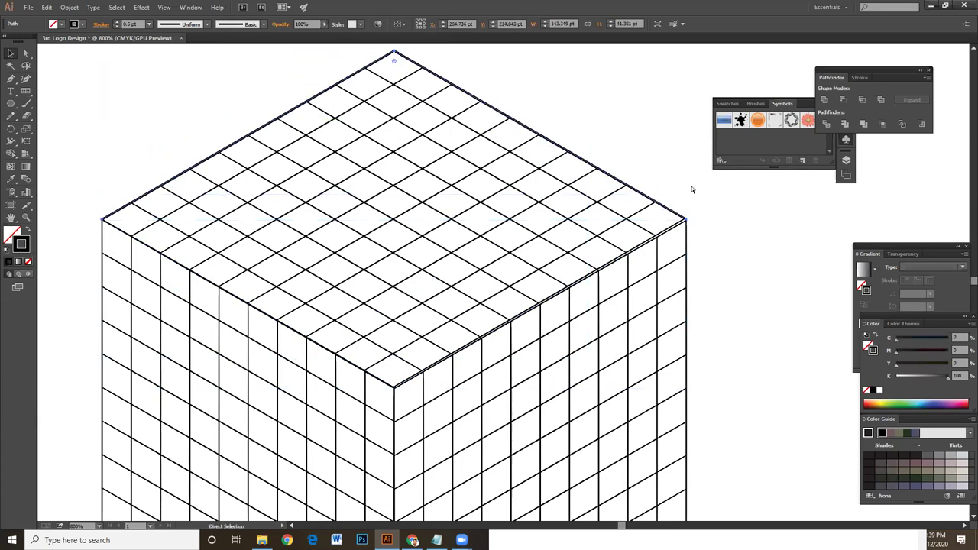
pyautogui.press('v')
pyautogui.click(714, 233)
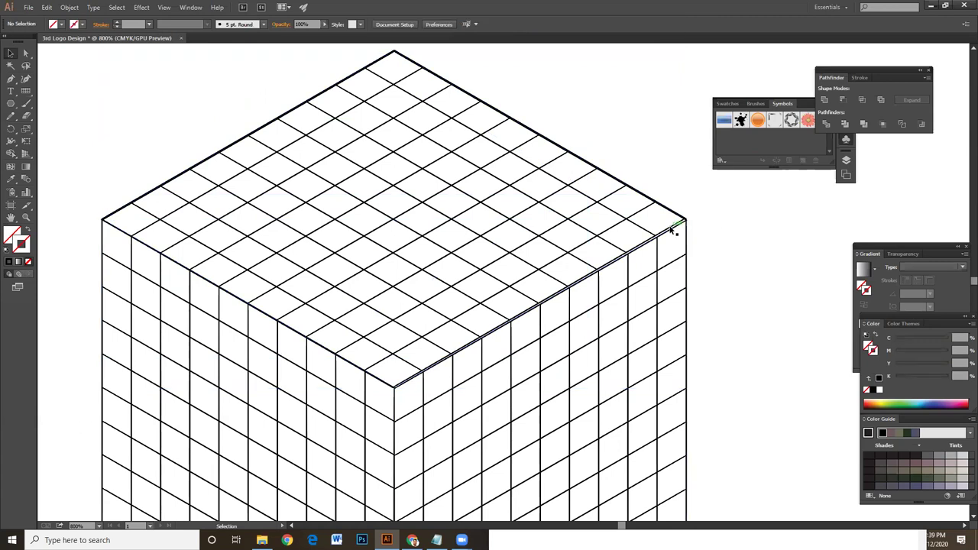
pyautogui.click(672, 230)
pyautogui.moveTo(671, 229); pyautogui.dragTo(448, 204)
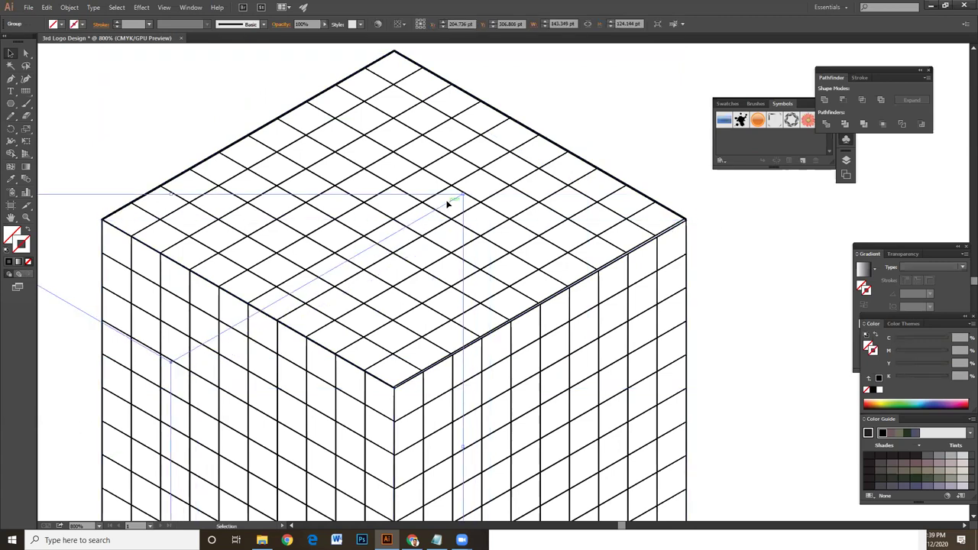
pyautogui.press('Escape')
pyautogui.click(710, 211)
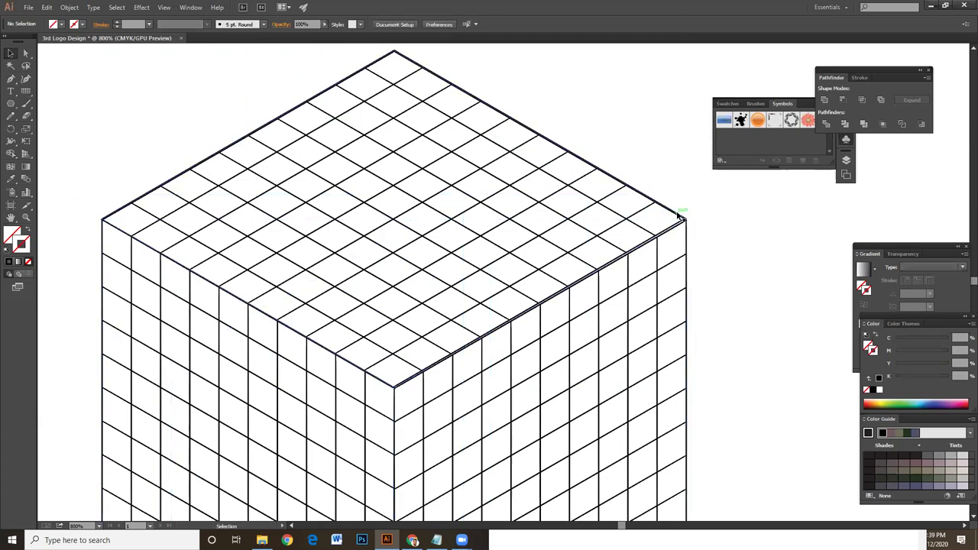
# Pick out the top-face outline path, drag it off the cube and delete it.
pyautogui.press('a')
pyautogui.click(677, 218)
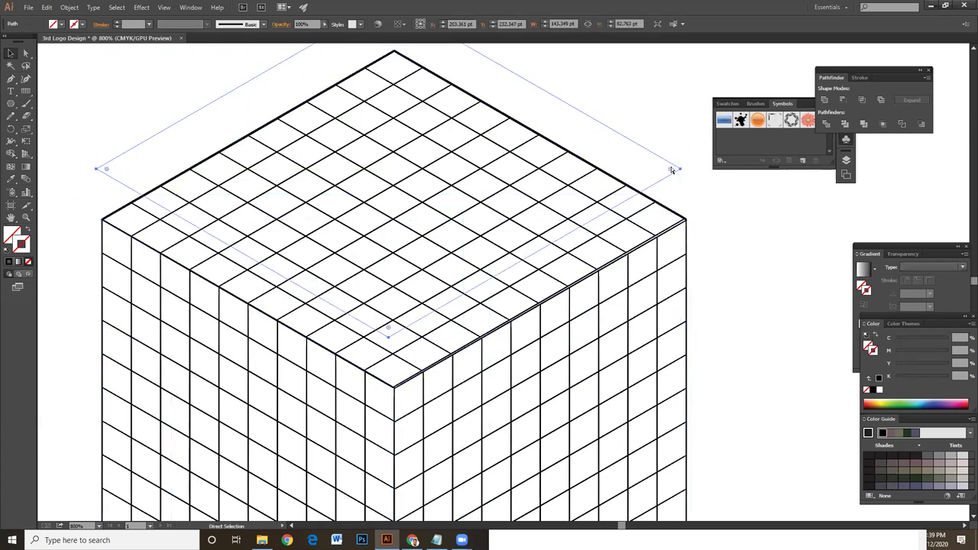
pyautogui.press('v')
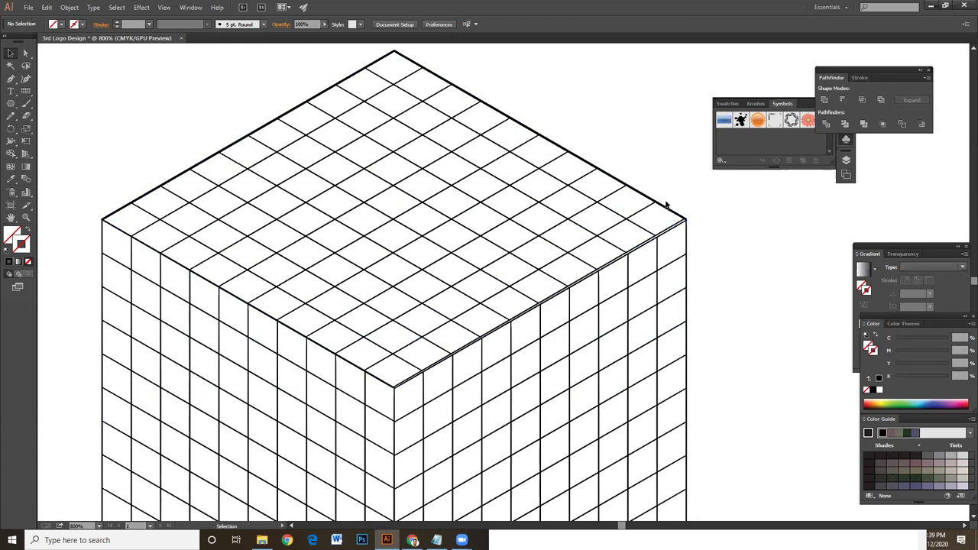
pyautogui.moveTo(665, 208); pyautogui.dragTo(674, 153)
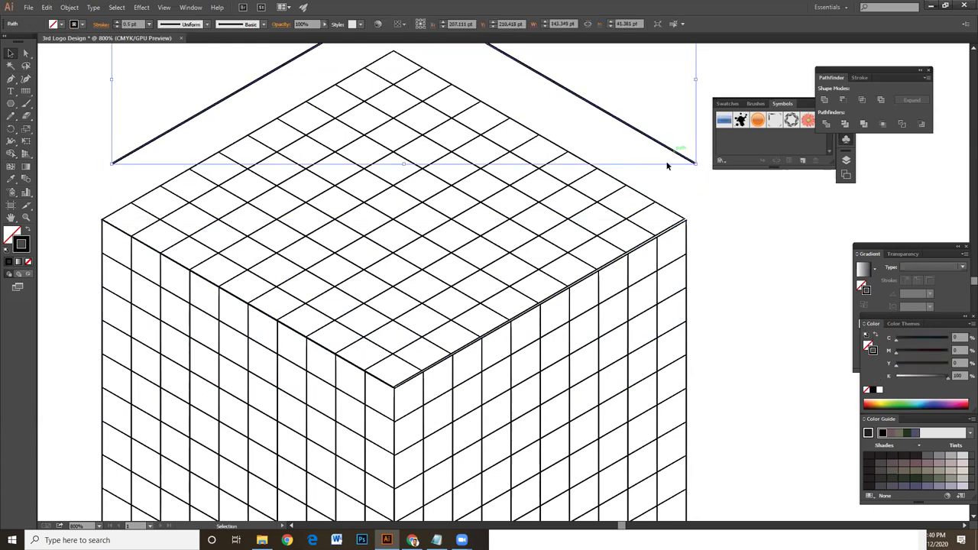
pyautogui.press('Delete')
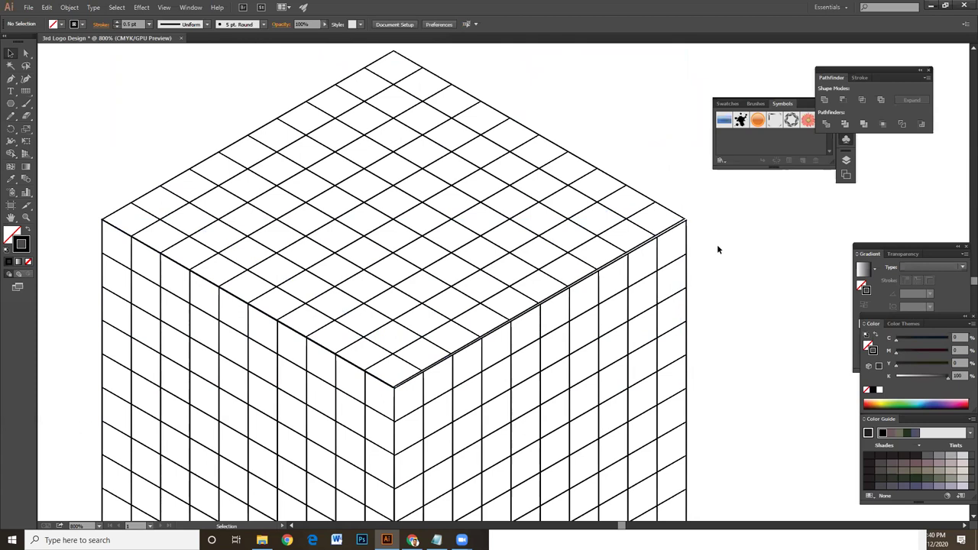
# Test-move the left-face grid, undo the move, and reframe the cube.
pyautogui.click(262, 319)
pyautogui.moveTo(263, 316); pyautogui.dragTo(216, 333)
pyautogui.hotkey('ctrl', 'z')
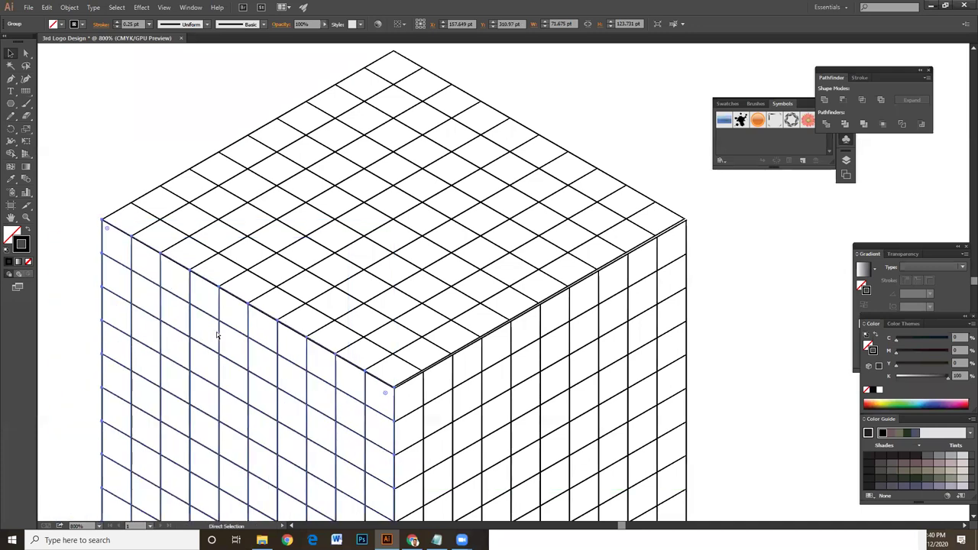
pyautogui.click(732, 276)
pyautogui.moveTo(743, 267)
pyautogui.mouseDown()
pyautogui.moveTo(698, 280)
pyautogui.moveTo(689, 261)
pyautogui.mouseUp()
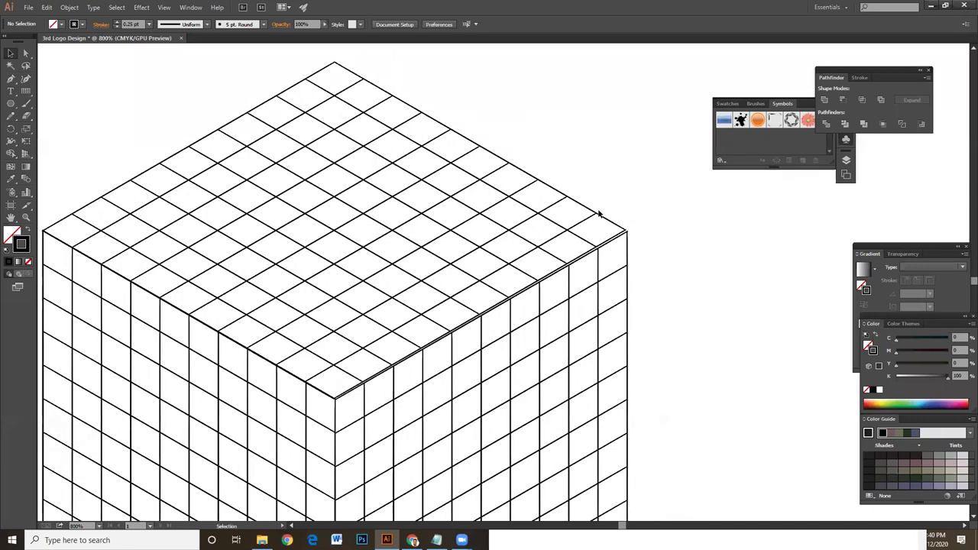
pyautogui.moveTo(597, 218); pyautogui.dragTo(586, 210)
# Unlock all artwork and nudge the top-face grid flush with the cube's edge.
pyautogui.click(69, 7)
pyautogui.click(90, 79)
pyautogui.click(646, 191)
pyautogui.scroll(2, 652, 204)
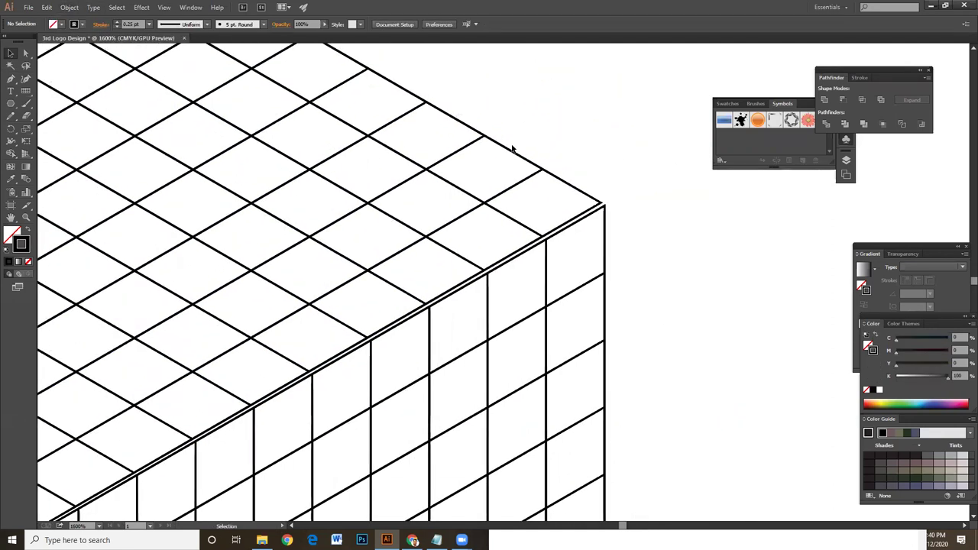
pyautogui.click(520, 155)
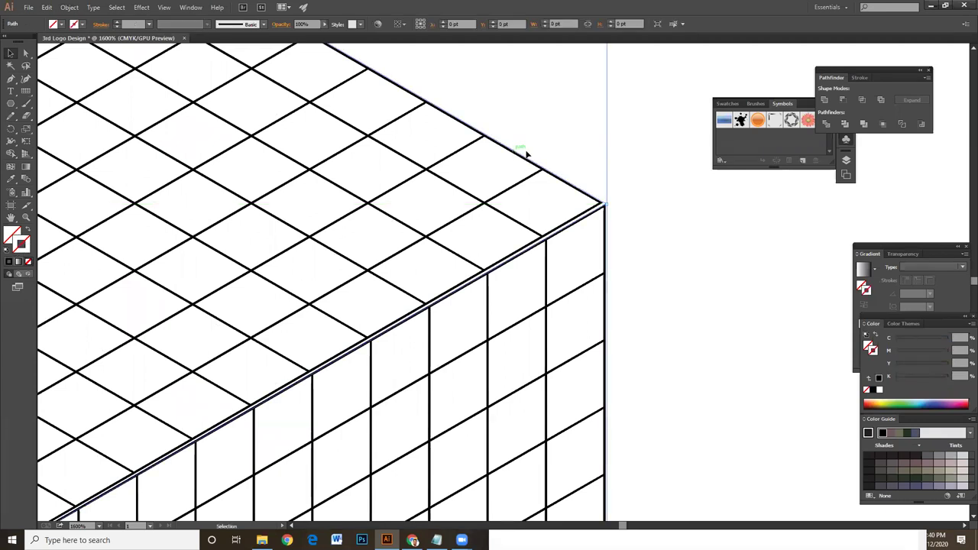
pyautogui.click(589, 212)
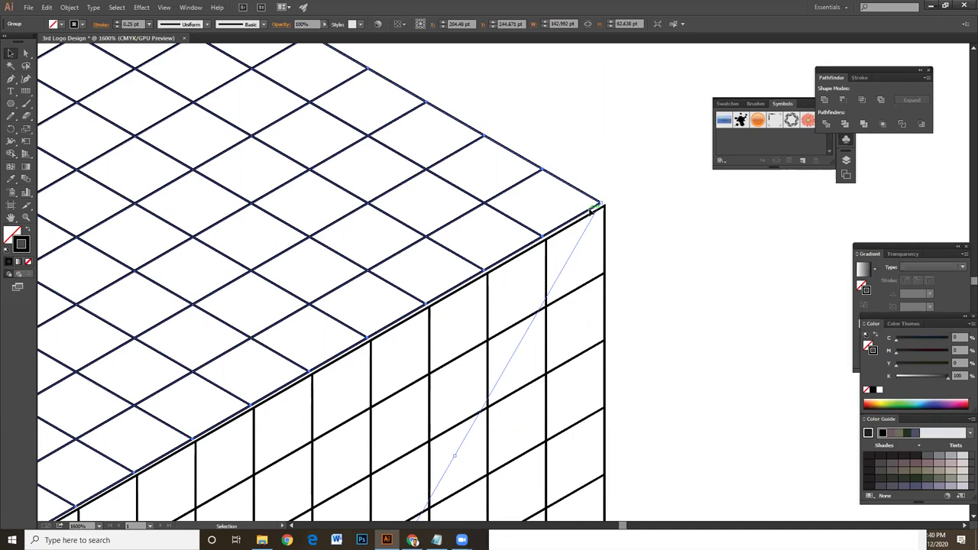
pyautogui.moveTo(592, 208); pyautogui.dragTo(594, 215)
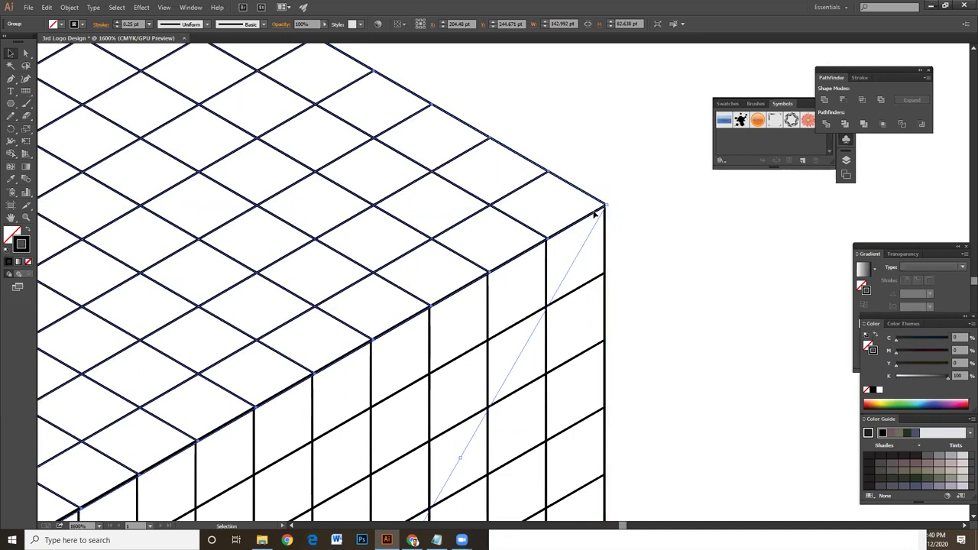
pyautogui.click(616, 273)
# Inspect the cube's left corner edge, rezoom, and reselect the top-face grid group.
pyautogui.hscroll(-10, 416, 242)
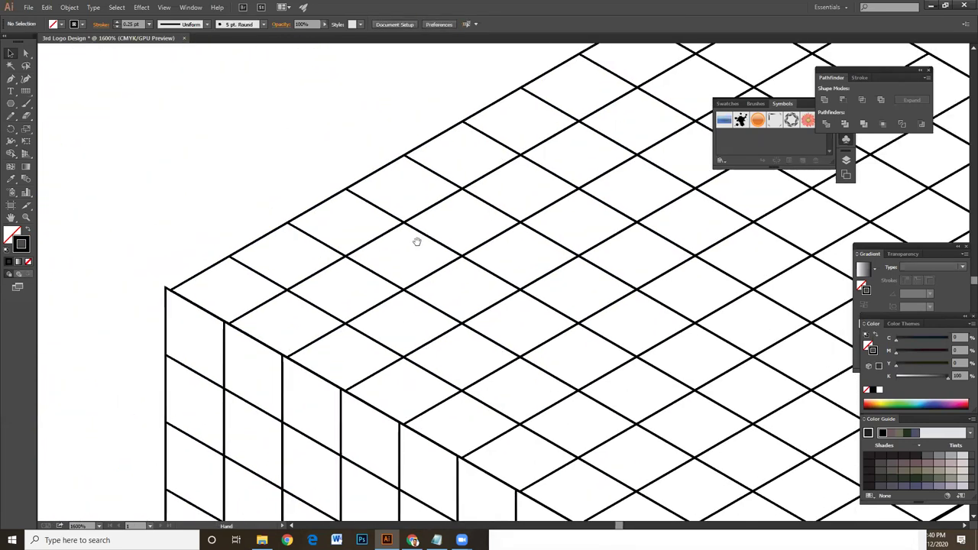
pyautogui.click(253, 238)
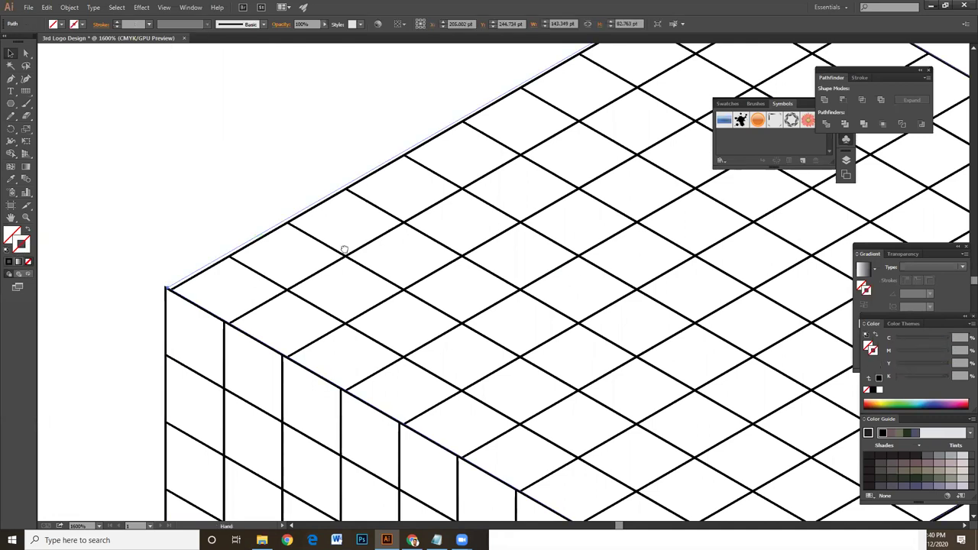
pyautogui.moveTo(345, 249); pyautogui.dragTo(377, 338)
pyautogui.click(279, 289)
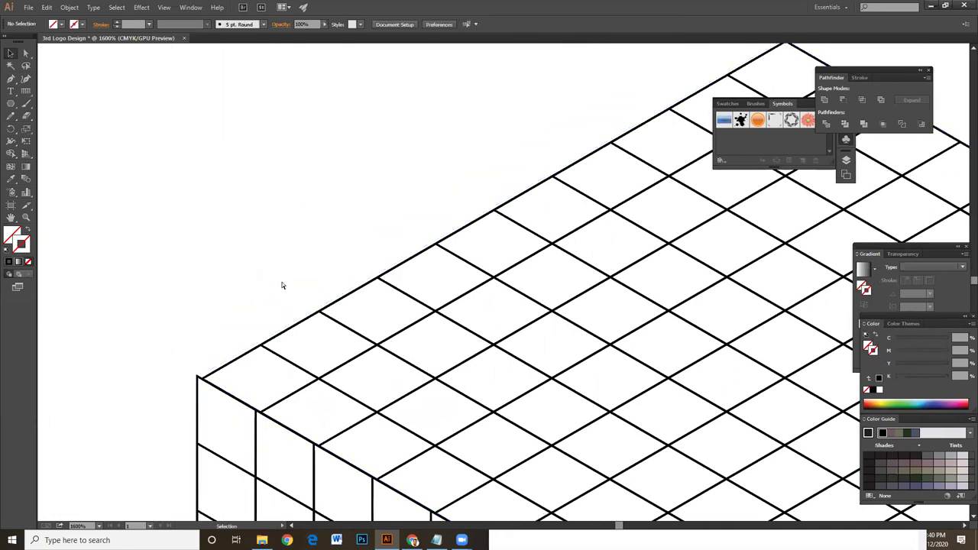
pyautogui.hotkey('ctrl', '-')
pyautogui.hotkey('ctrl', '-')
pyautogui.hotkey('ctrl', '-')
pyautogui.hotkey('ctrl', '-')
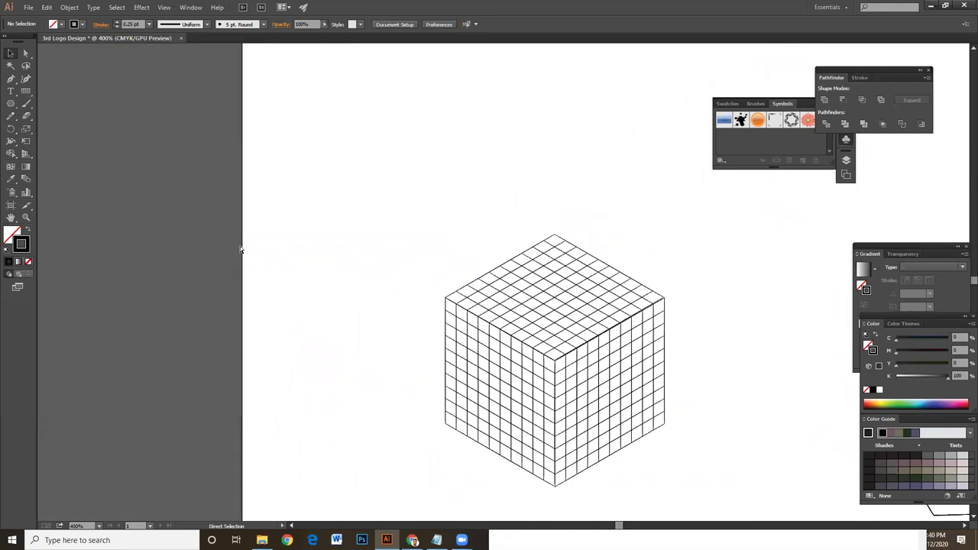
pyautogui.hotkey('ctrl', '+')
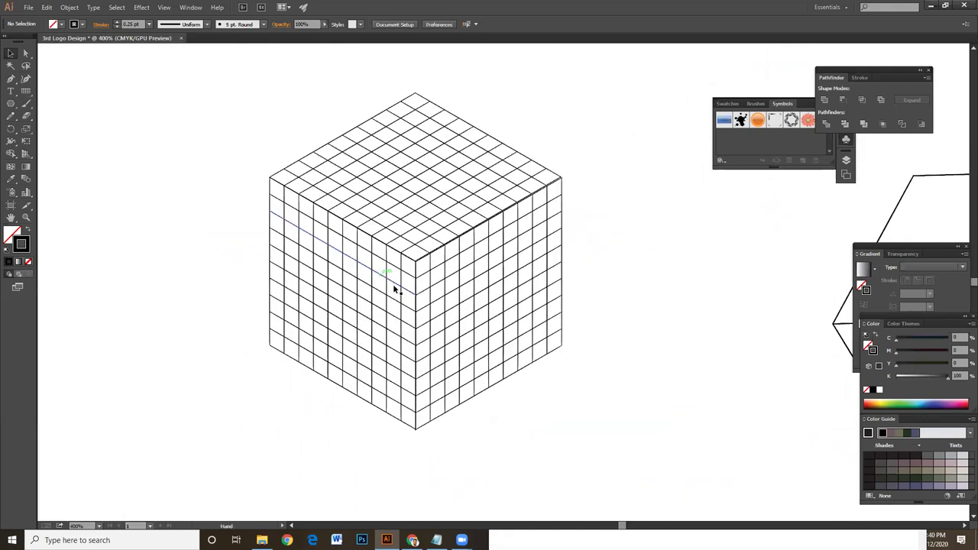
pyautogui.hotkey('ctrl', '+')
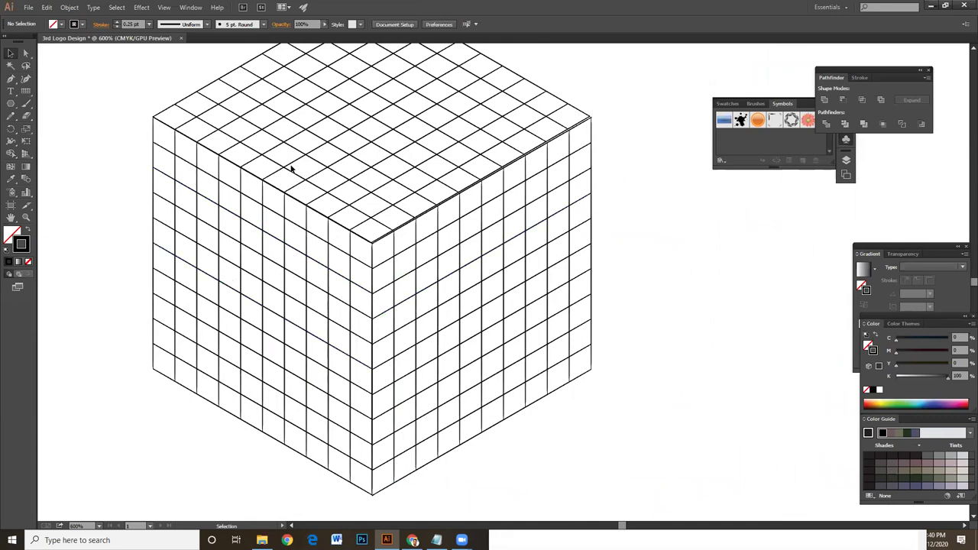
pyautogui.scroll(3, 439, 186)
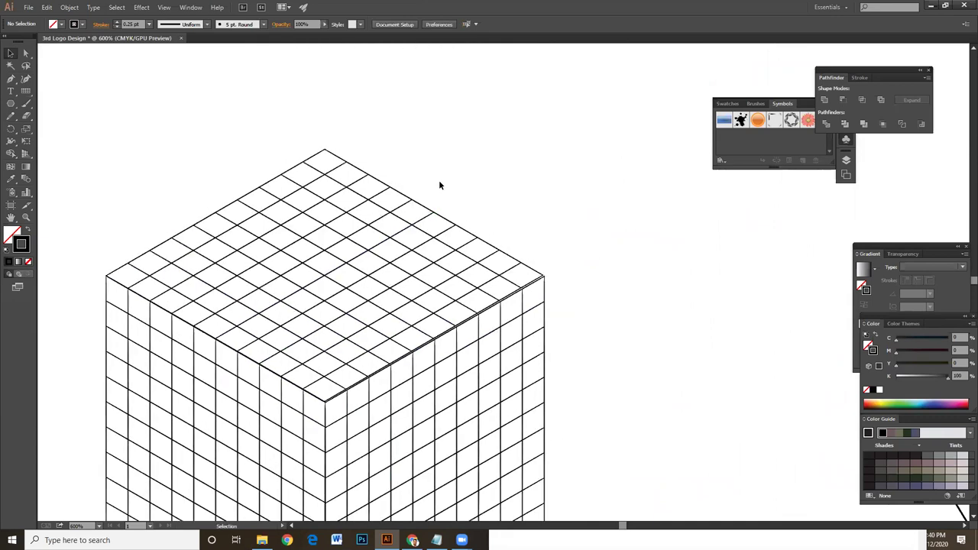
pyautogui.click(415, 228)
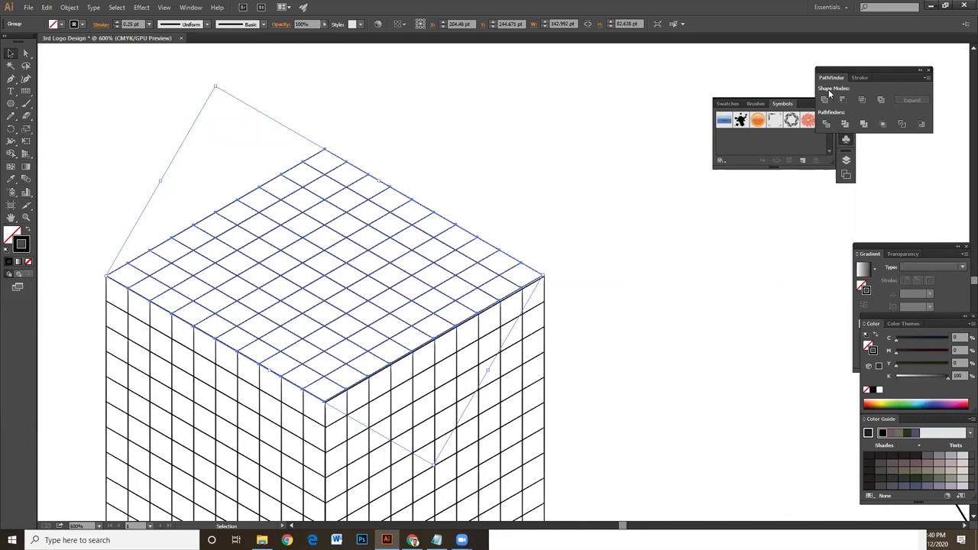
# With Shape Builder and a white fill, trial-merge several runs of top-face cells.
pyautogui.click(10, 154)
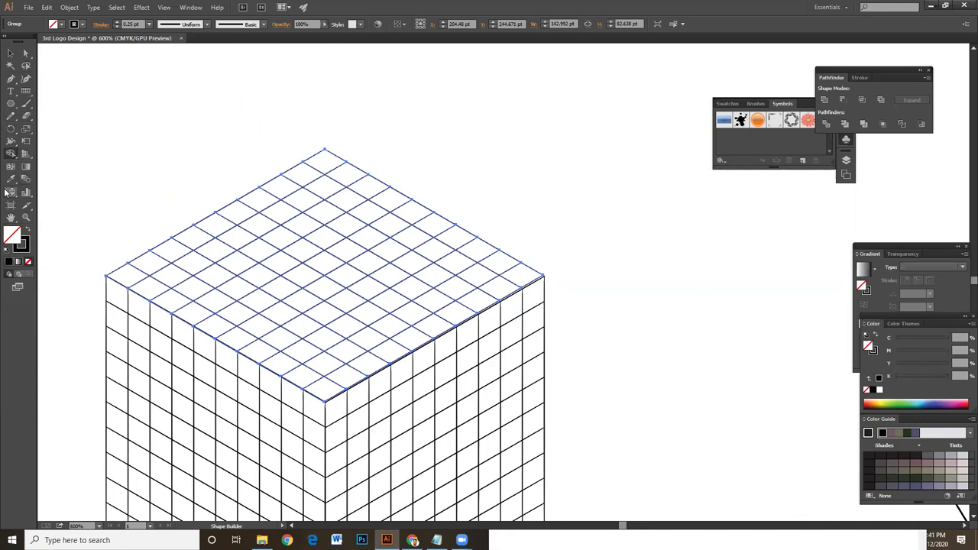
pyautogui.doubleClick(15, 239)
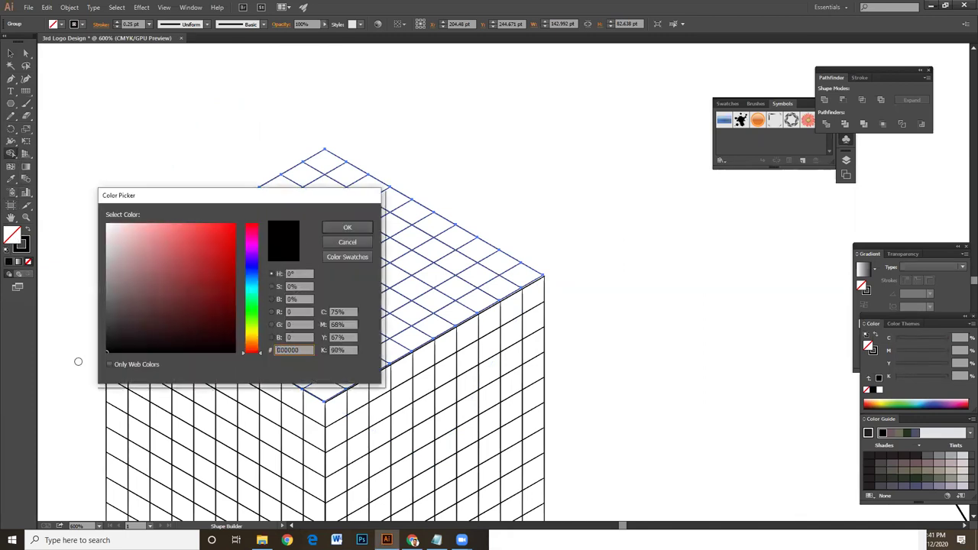
pyautogui.click(347, 229)
pyautogui.moveTo(344, 227); pyautogui.dragTo(481, 256)
pyautogui.moveTo(572, 316); pyautogui.dragTo(581, 288)
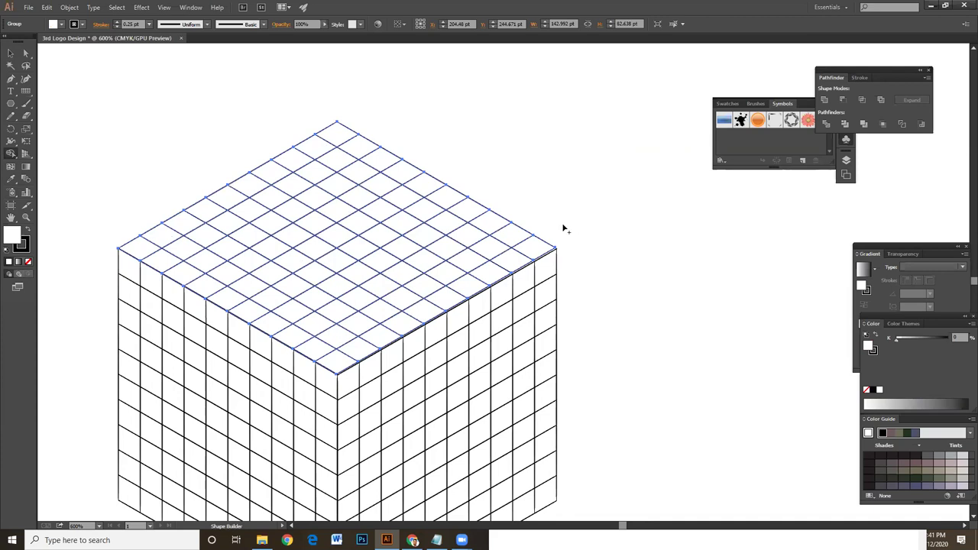
pyautogui.moveTo(501, 235)
pyautogui.mouseDown()
pyautogui.moveTo(447, 201)
pyautogui.moveTo(372, 176)
pyautogui.moveTo(343, 143)
pyautogui.moveTo(311, 148)
pyautogui.moveTo(312, 184)
pyautogui.moveTo(262, 184)
pyautogui.moveTo(256, 201)
pyautogui.moveTo(227, 203)
pyautogui.moveTo(226, 221)
pyautogui.moveTo(206, 236)
pyautogui.moveTo(158, 245)
pyautogui.moveTo(197, 257)
pyautogui.moveTo(201, 278)
pyautogui.moveTo(232, 280)
pyautogui.moveTo(290, 327)
pyautogui.moveTo(309, 325)
pyautogui.moveTo(318, 344)
pyautogui.moveTo(343, 343)
pyautogui.moveTo(343, 356)
pyautogui.mouseUp()
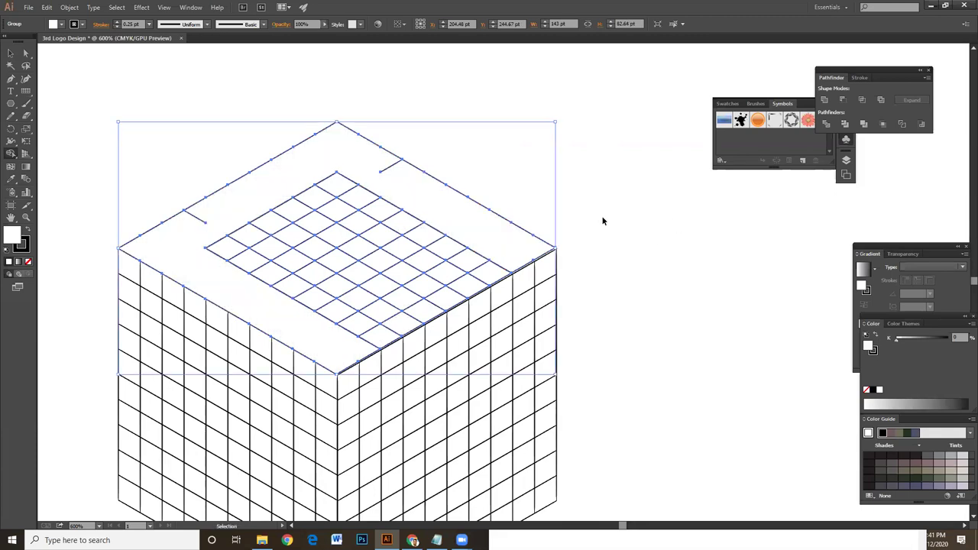
# Set the fill to near-black #0C0C0C and undo the trial cell merges.
pyautogui.doubleClick(9, 239)
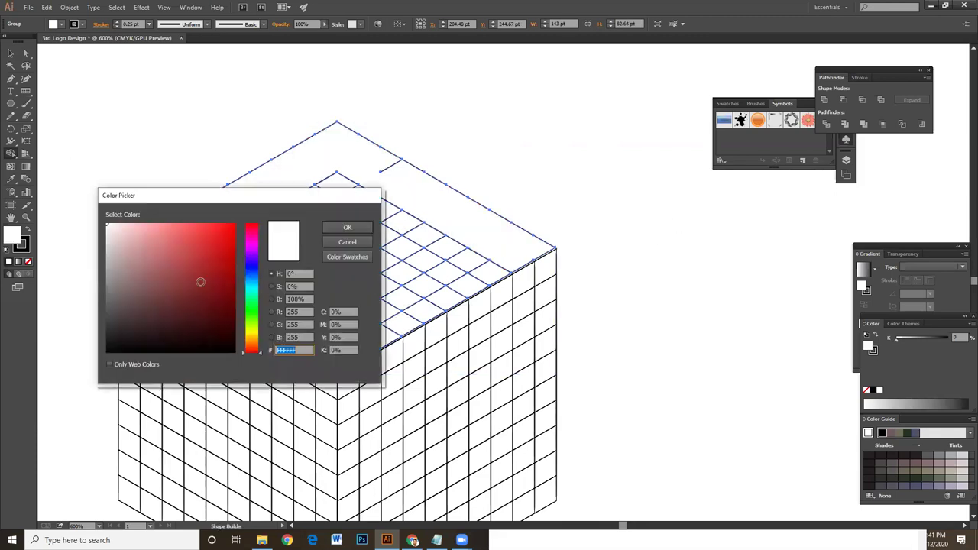
pyautogui.click(111, 346)
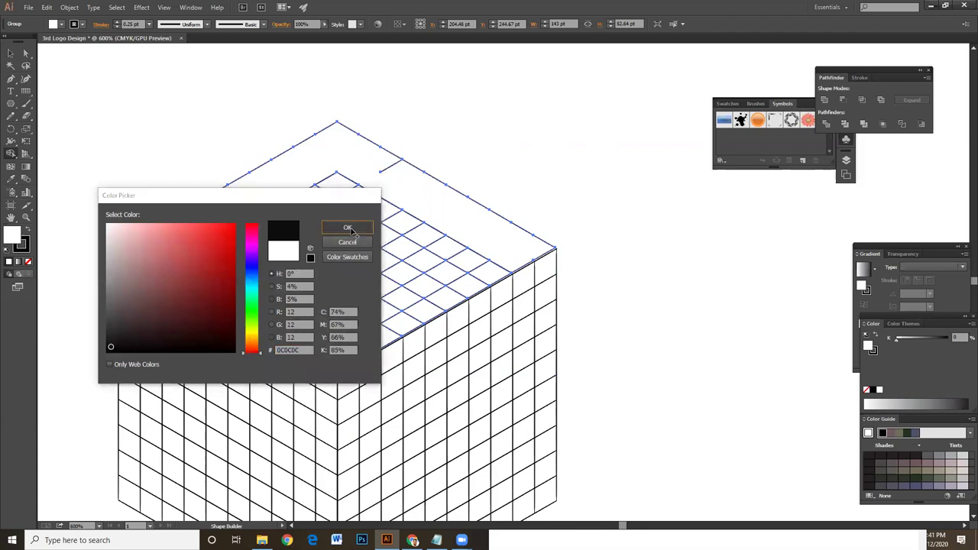
pyautogui.click(345, 227)
pyautogui.hotkey('ctrl', 'z')
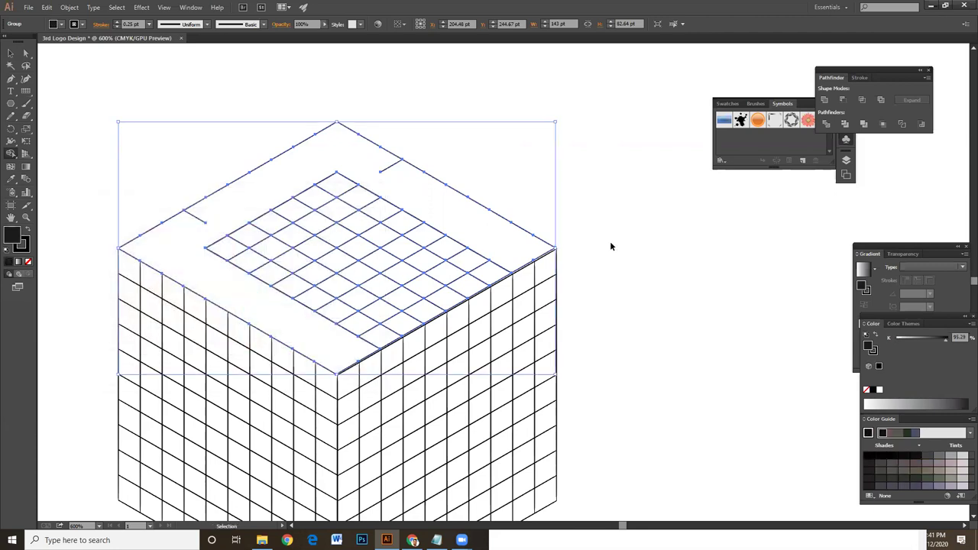
pyautogui.hotkey('ctrl', 'z')
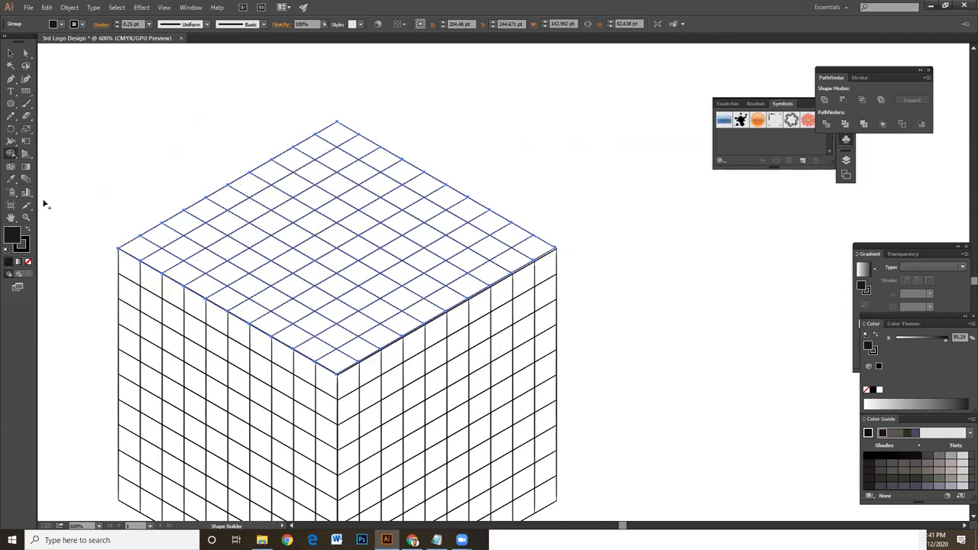
pyautogui.click(10, 53)
# Reselect the top-face grid, cancel the Color Picker, and zoom in on the top face.
pyautogui.click(485, 130)
pyautogui.click(422, 200)
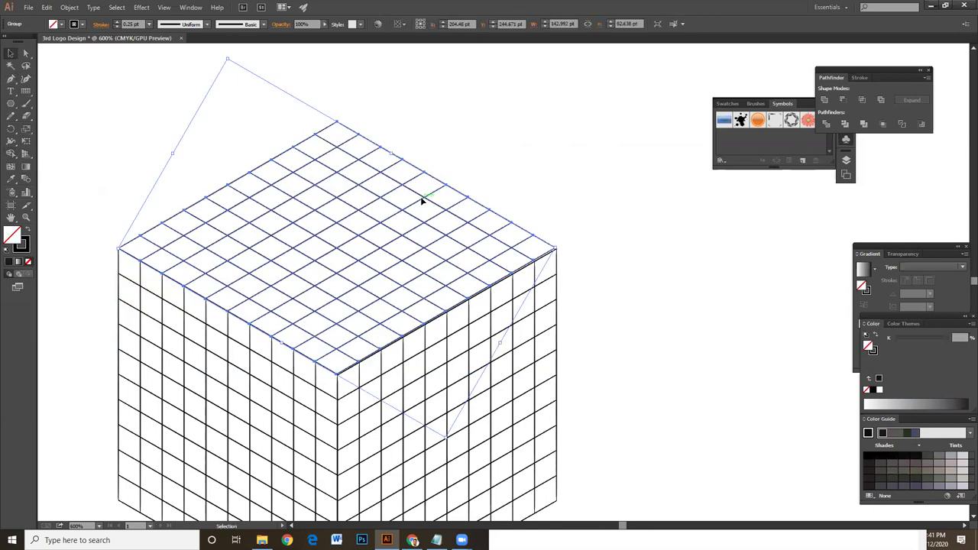
pyautogui.doubleClick(16, 239)
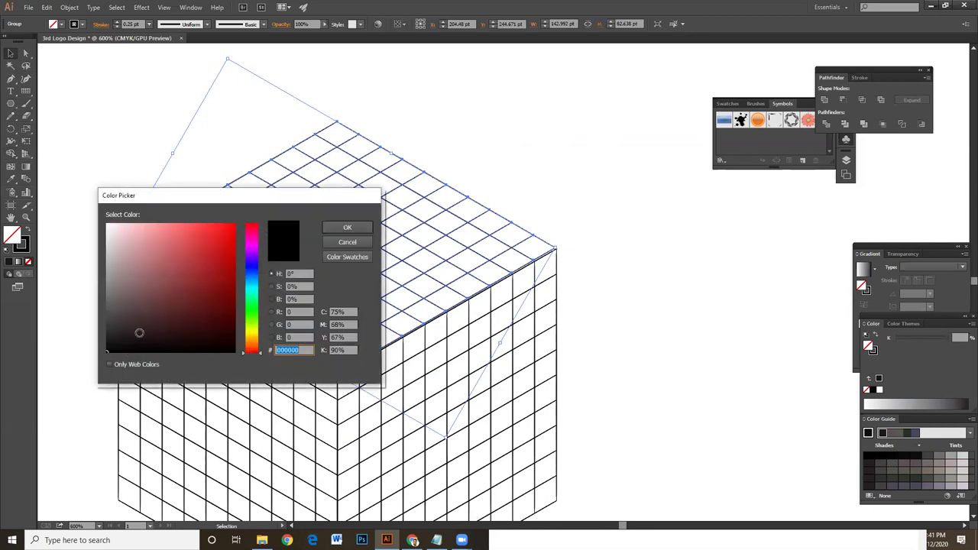
pyautogui.click(349, 242)
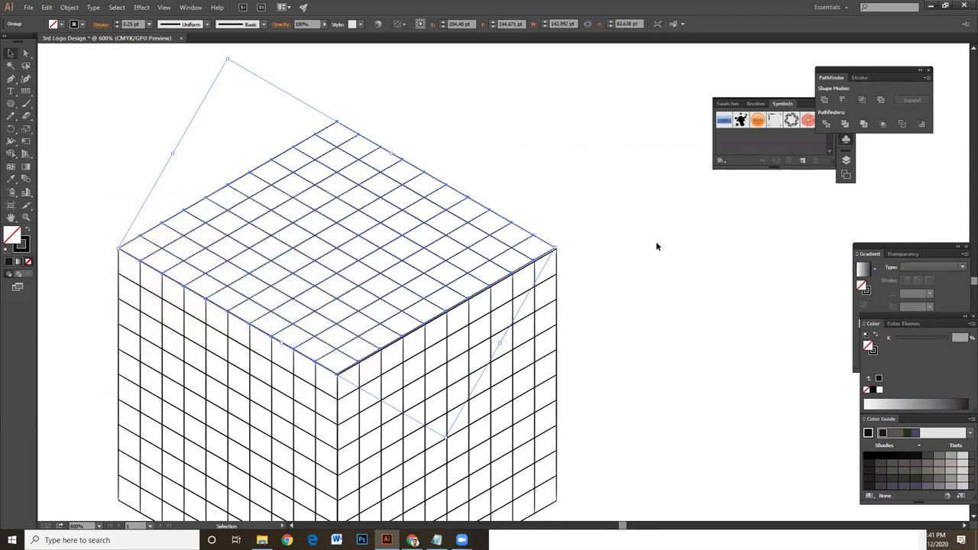
pyautogui.hotkey('ctrl', '+')
pyautogui.moveTo(530, 277); pyautogui.dragTo(609, 280)
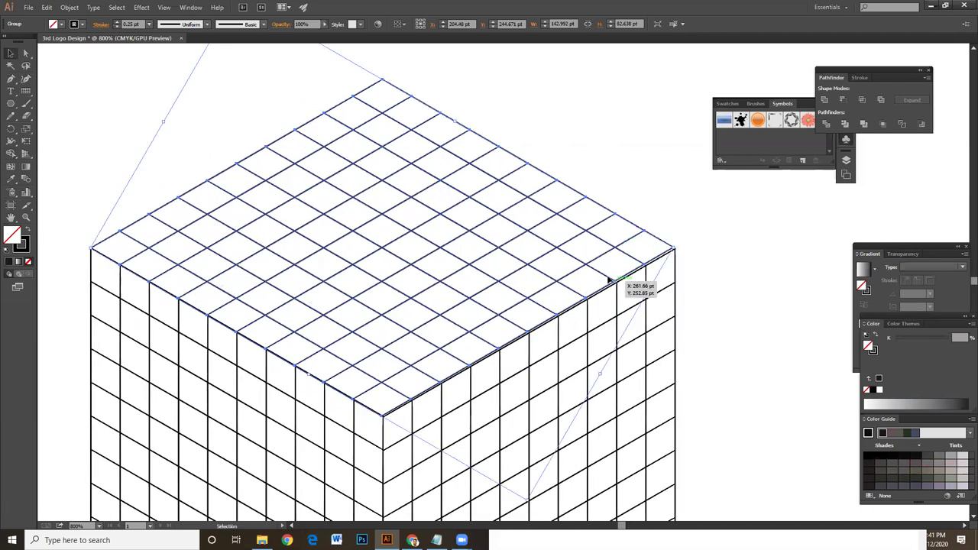
pyautogui.hotkey('ctrl', '+')
pyautogui.hotkey('ctrl', '-')
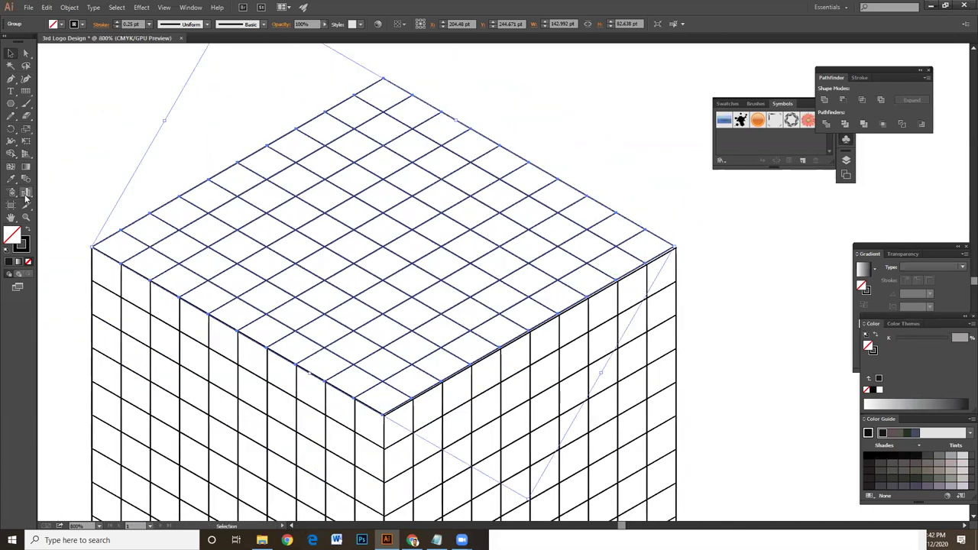
# Check the Shape Builder Tool Options without changes and reactivate Shape Builder.
pyautogui.click(11, 155)
pyautogui.doubleClick(10, 156)
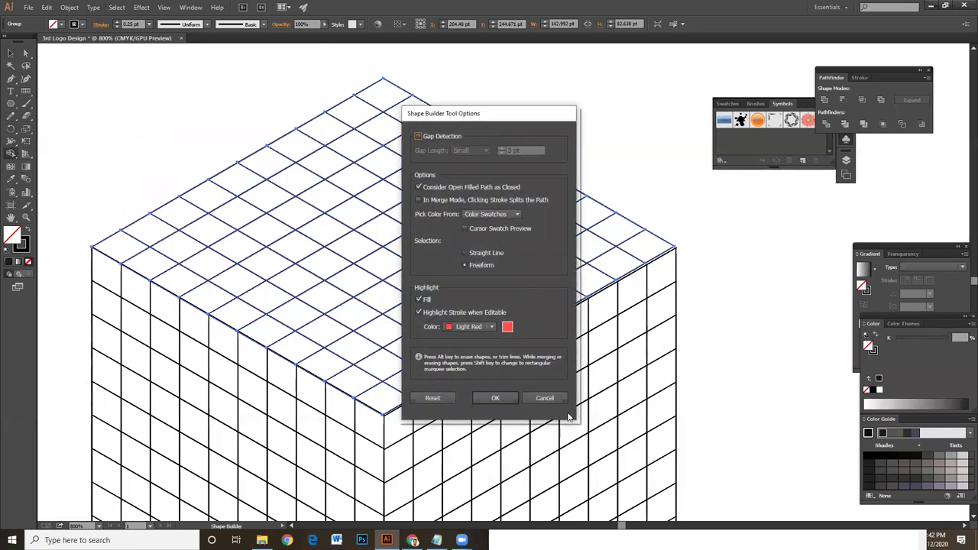
pyautogui.click(551, 397)
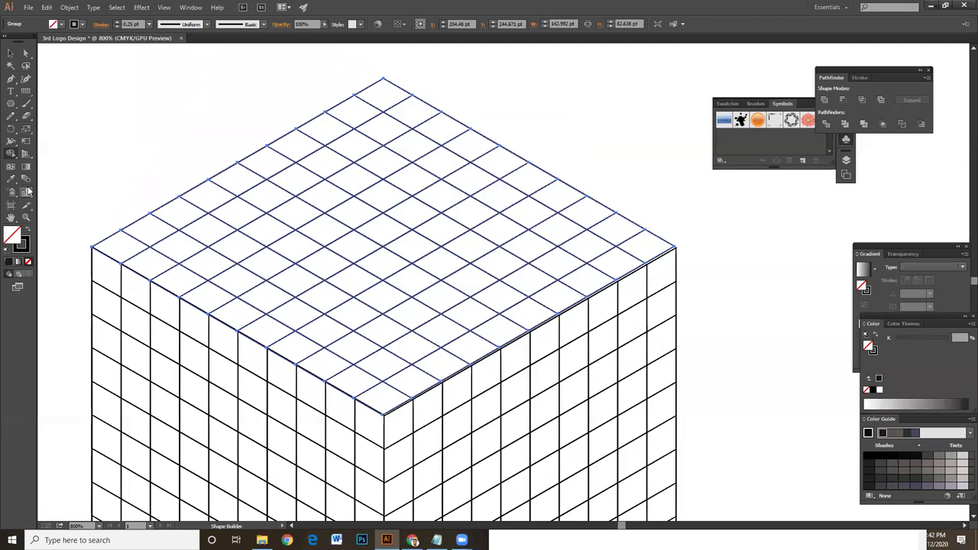
pyautogui.click(10, 53)
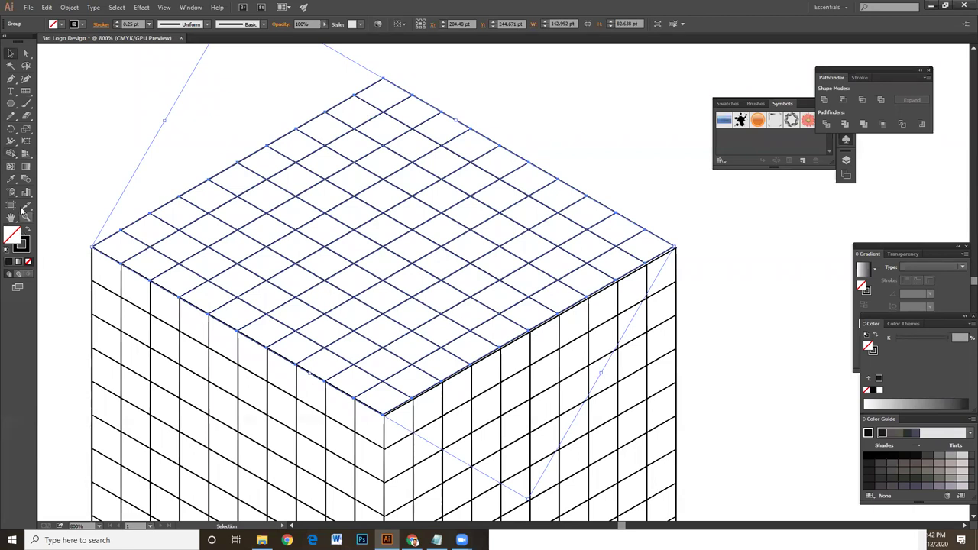
pyautogui.click(11, 154)
pyautogui.click(26, 156)
# Set a near-black fill, trial-merge two top-right cells, then undo it.
pyautogui.doubleClick(18, 242)
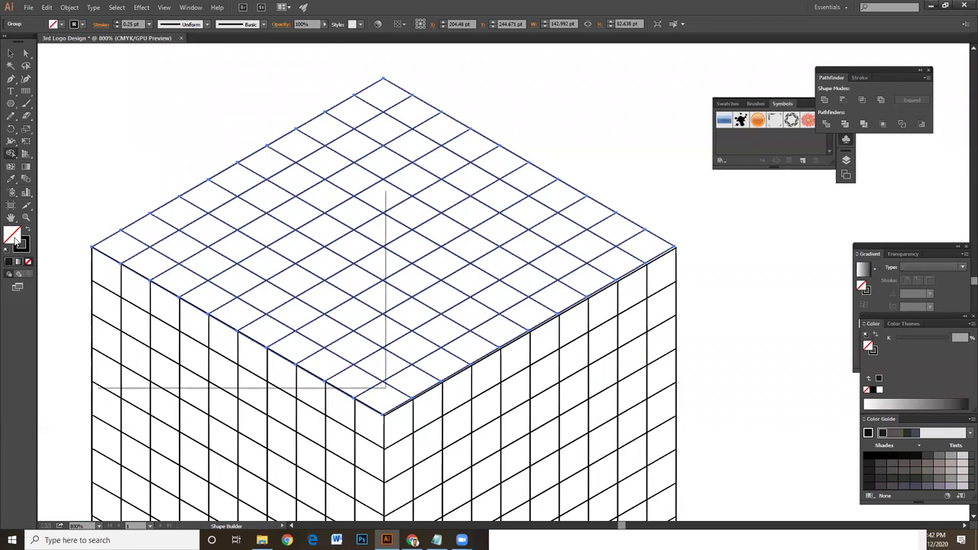
pyautogui.click(104, 352)
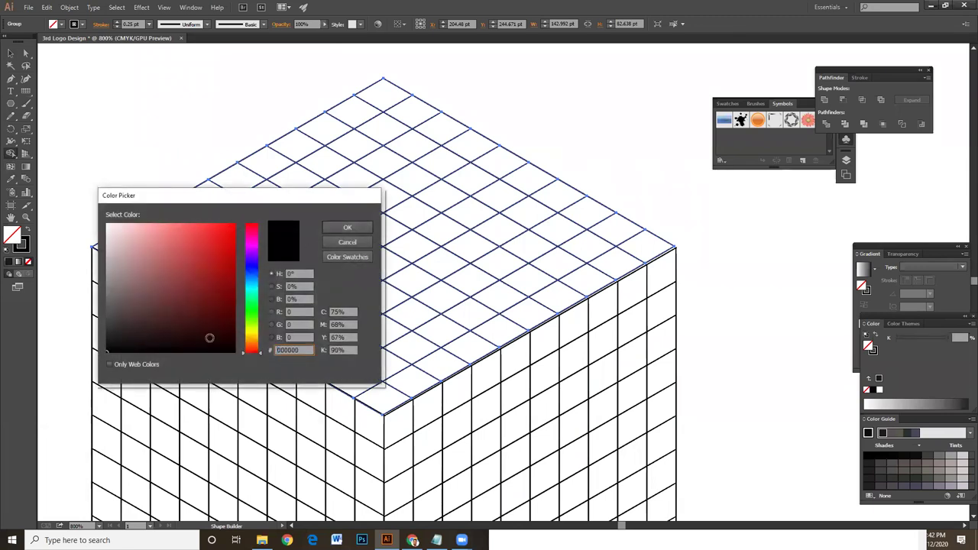
pyautogui.click(347, 228)
pyautogui.moveTo(646, 248)
pyautogui.mouseDown()
pyautogui.moveTo(606, 244)
pyautogui.moveTo(567, 223)
pyautogui.mouseUp()
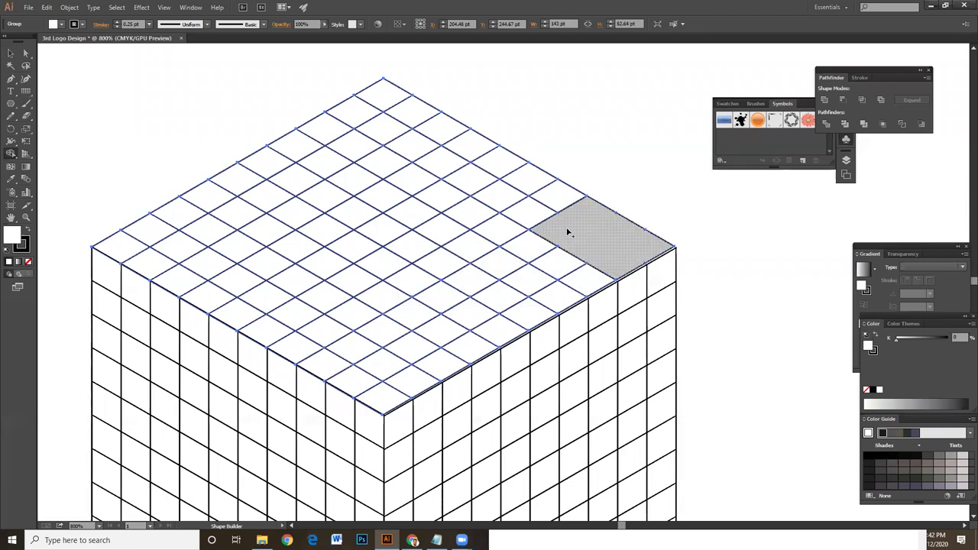
pyautogui.press('v')
pyautogui.hotkey('ctrl', 'z')
pyautogui.hotkey('shift', 'm')
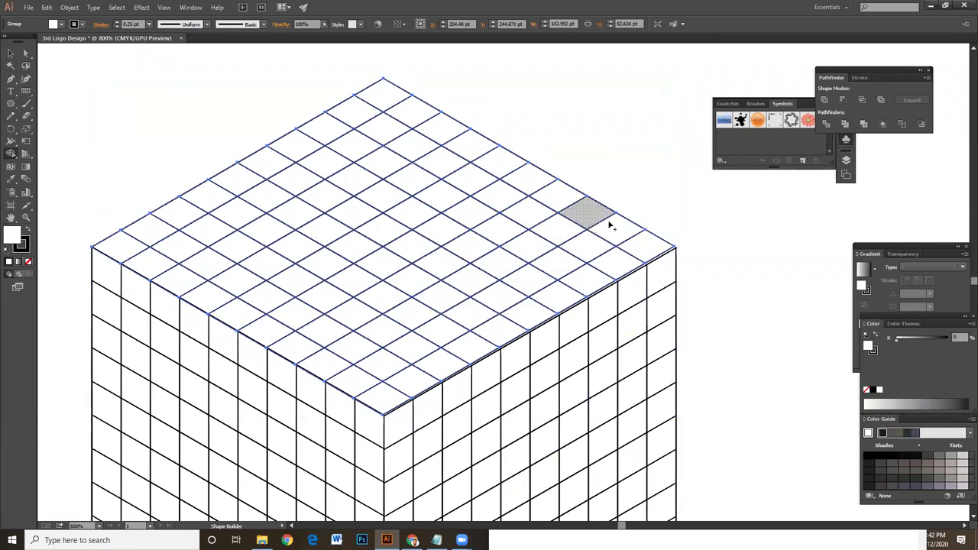
# Set the fill to black 000000 and merge the upper-right edge cells into one strip to the top corner.
pyautogui.doubleClick(13, 235)
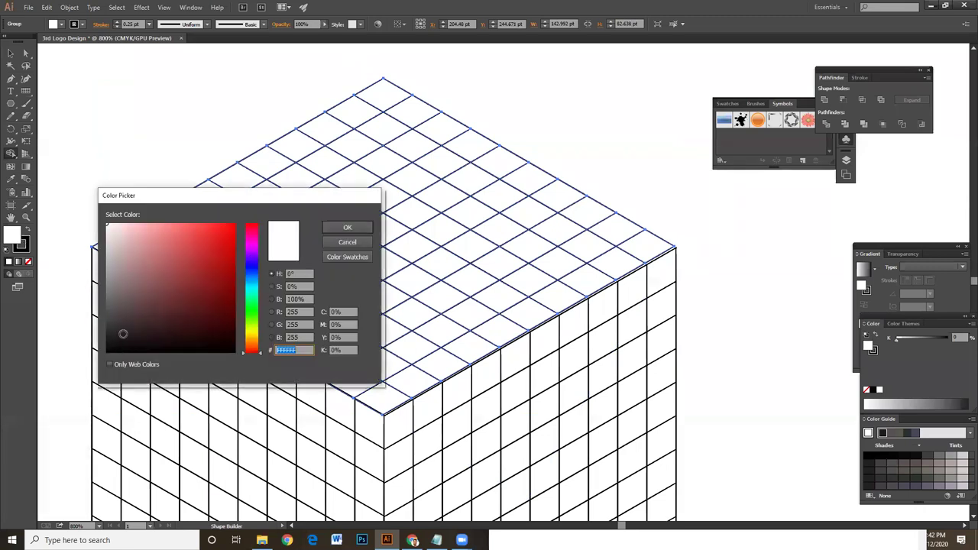
pyautogui.click(107, 352)
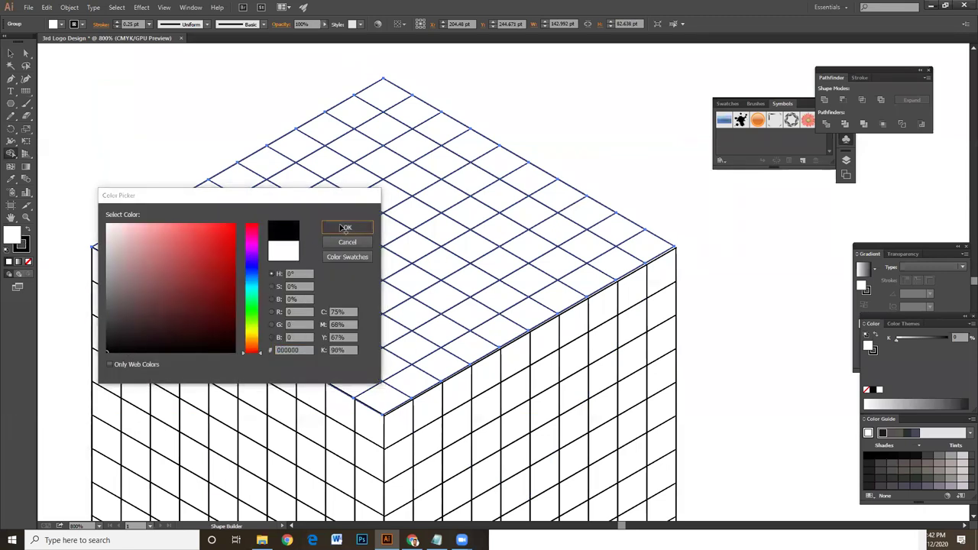
pyautogui.click(347, 227)
pyautogui.moveTo(631, 256); pyautogui.dragTo(562, 226)
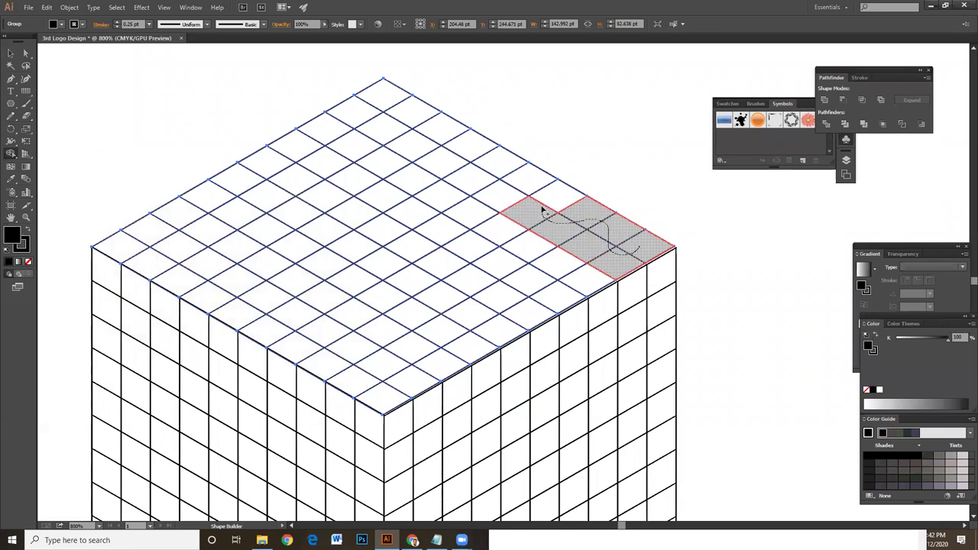
pyautogui.moveTo(562, 225)
pyautogui.mouseDown()
pyautogui.moveTo(574, 203)
pyautogui.moveTo(504, 192)
pyautogui.moveTo(498, 168)
pyautogui.mouseUp()
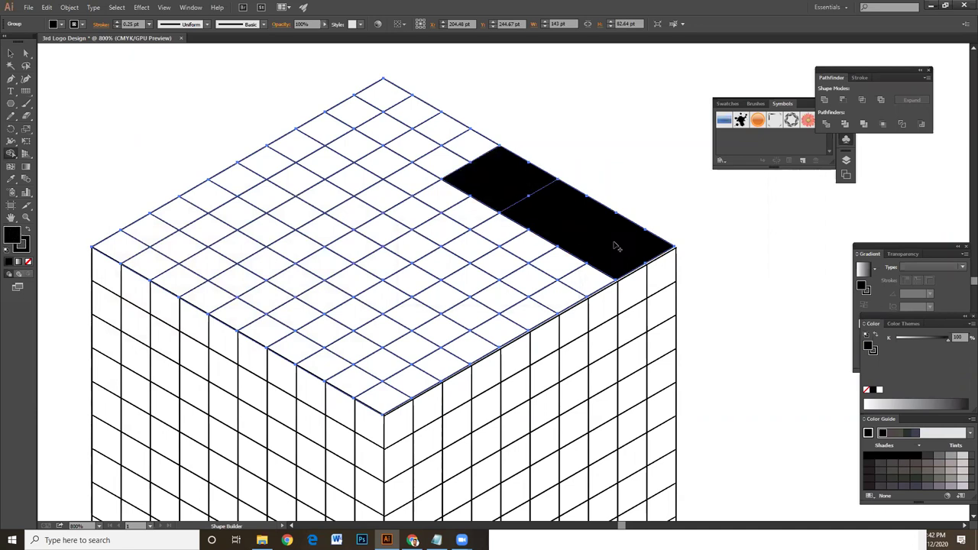
pyautogui.moveTo(595, 232); pyautogui.dragTo(542, 206)
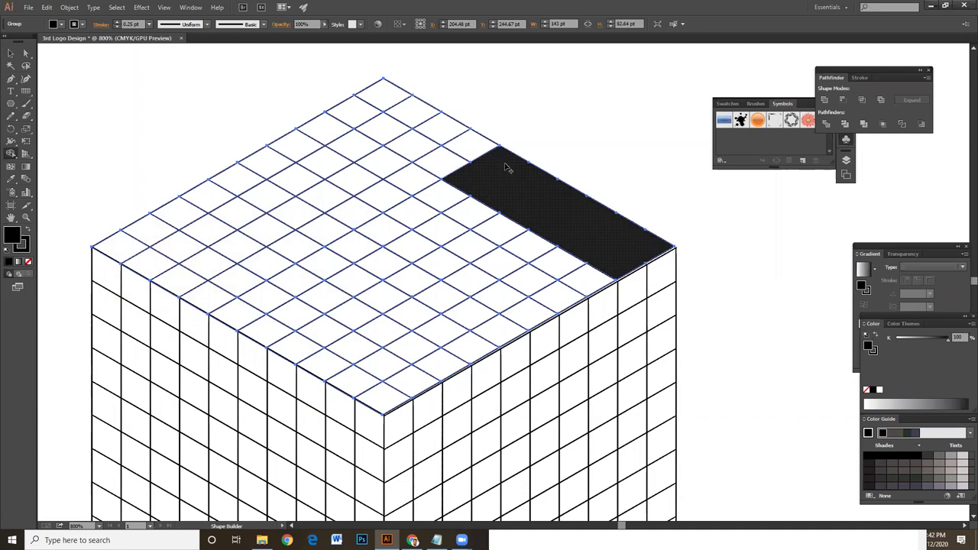
pyautogui.moveTo(477, 171)
pyautogui.mouseDown()
pyautogui.moveTo(459, 140)
pyautogui.moveTo(401, 118)
pyautogui.mouseUp()
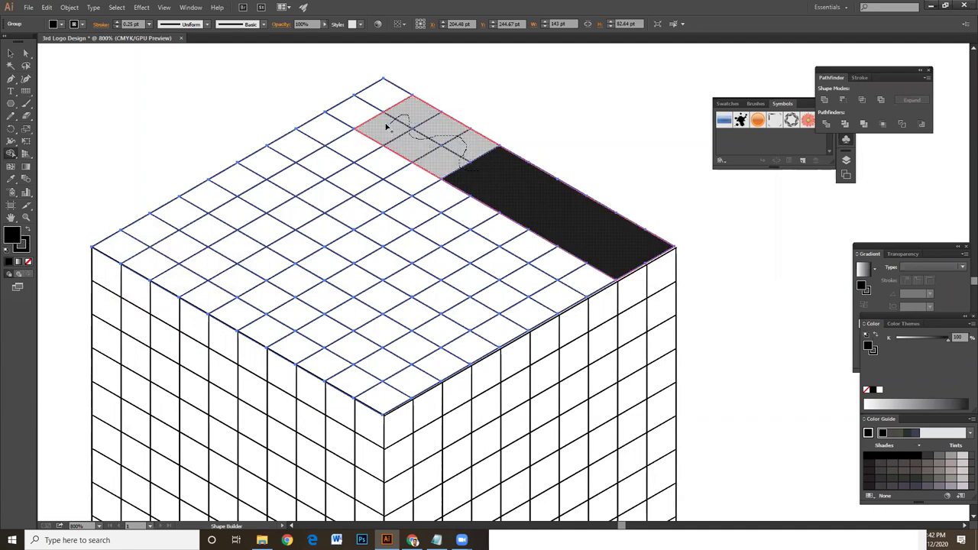
pyautogui.moveTo(387, 126); pyautogui.dragTo(378, 102)
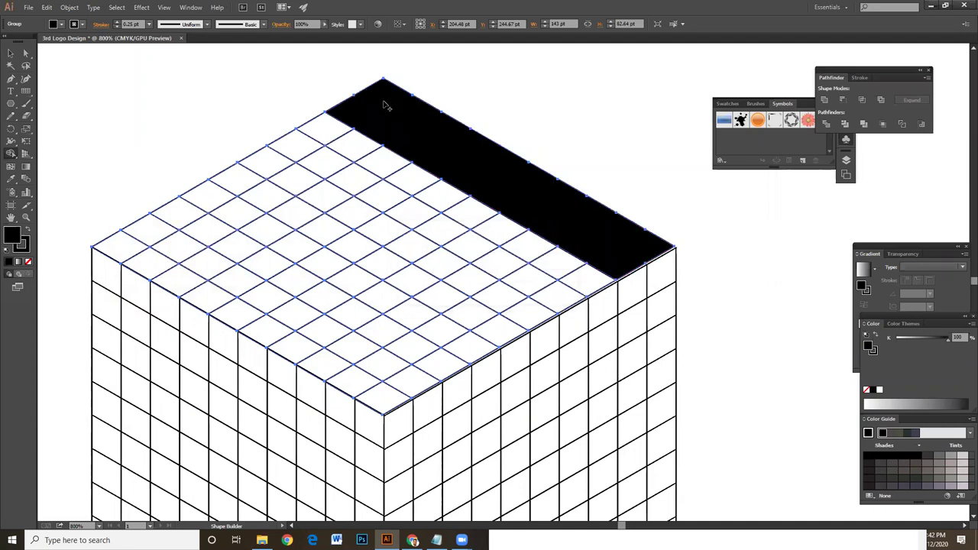
# Merge the upper-left edge, side and middle cells into the black letter, leaving two white windows.
pyautogui.moveTo(350, 149)
pyautogui.mouseDown()
pyautogui.moveTo(178, 221)
pyautogui.moveTo(166, 269)
pyautogui.moveTo(211, 275)
pyautogui.moveTo(211, 293)
pyautogui.moveTo(230, 286)
pyautogui.moveTo(272, 328)
pyautogui.moveTo(317, 327)
pyautogui.moveTo(332, 359)
pyautogui.moveTo(367, 354)
pyautogui.moveTo(364, 380)
pyautogui.moveTo(393, 388)
pyautogui.mouseUp()
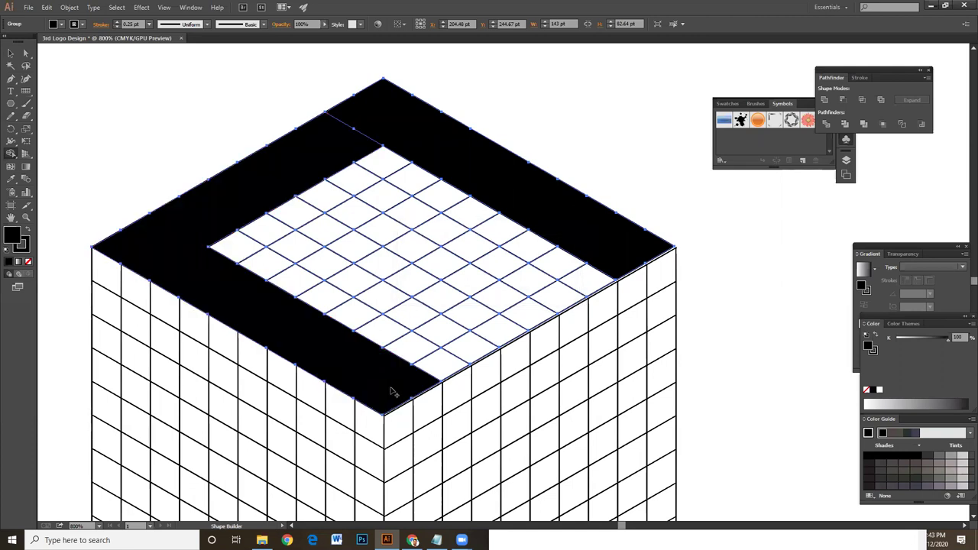
pyautogui.click(13, 237)
pyautogui.moveTo(345, 140); pyautogui.dragTo(320, 142)
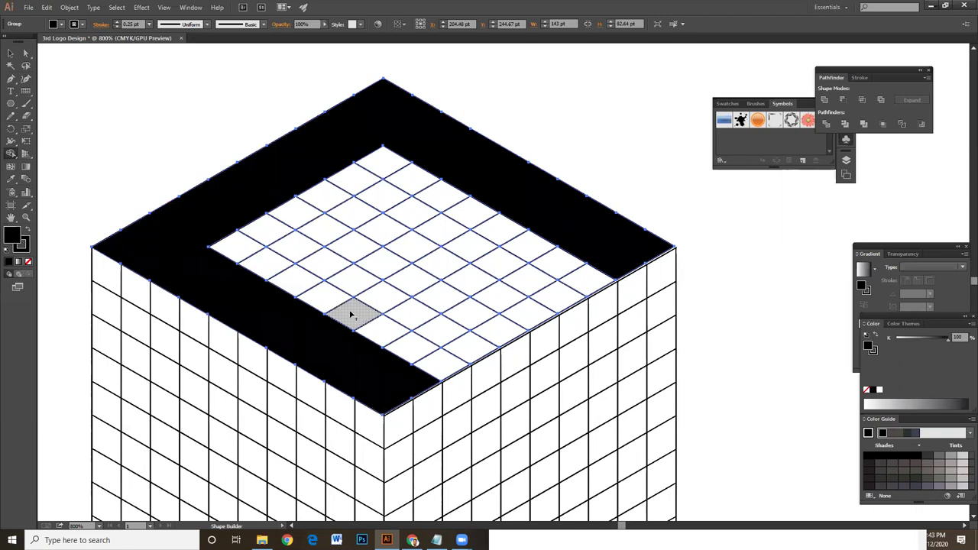
pyautogui.moveTo(337, 330)
pyautogui.mouseDown()
pyautogui.moveTo(329, 297)
pyautogui.moveTo(339, 288)
pyautogui.moveTo(384, 290)
pyautogui.moveTo(413, 256)
pyautogui.moveTo(434, 259)
pyautogui.moveTo(458, 220)
pyautogui.moveTo(517, 212)
pyautogui.mouseUp()
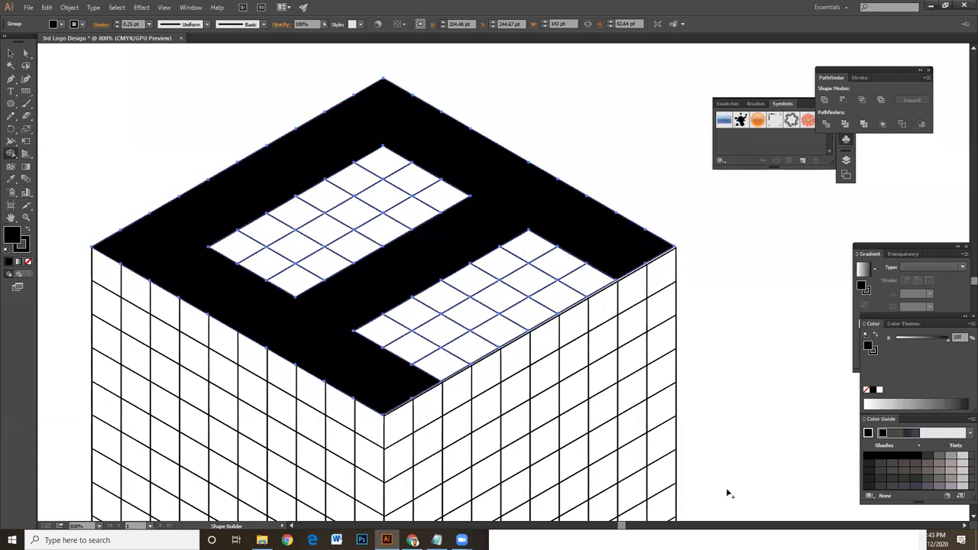
pyautogui.press('h')
pyautogui.moveTo(305, 343); pyautogui.dragTo(390, 218)
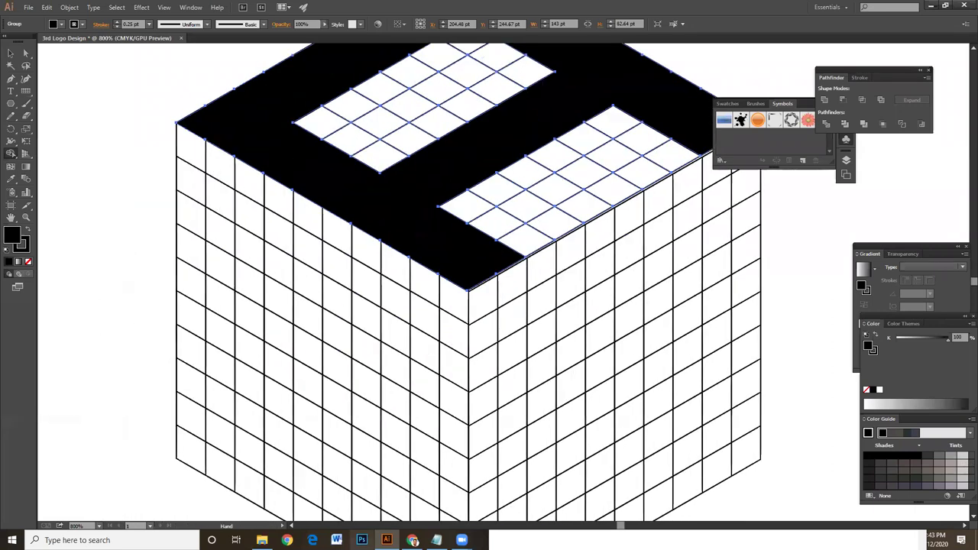
pyautogui.hotkey('shift', 'm')
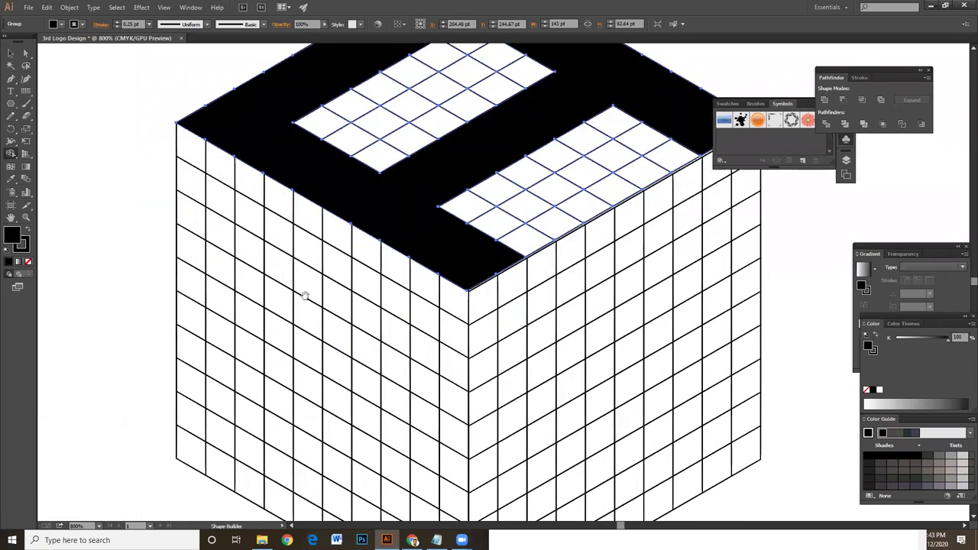
pyautogui.moveTo(304, 295); pyautogui.dragTo(301, 281)
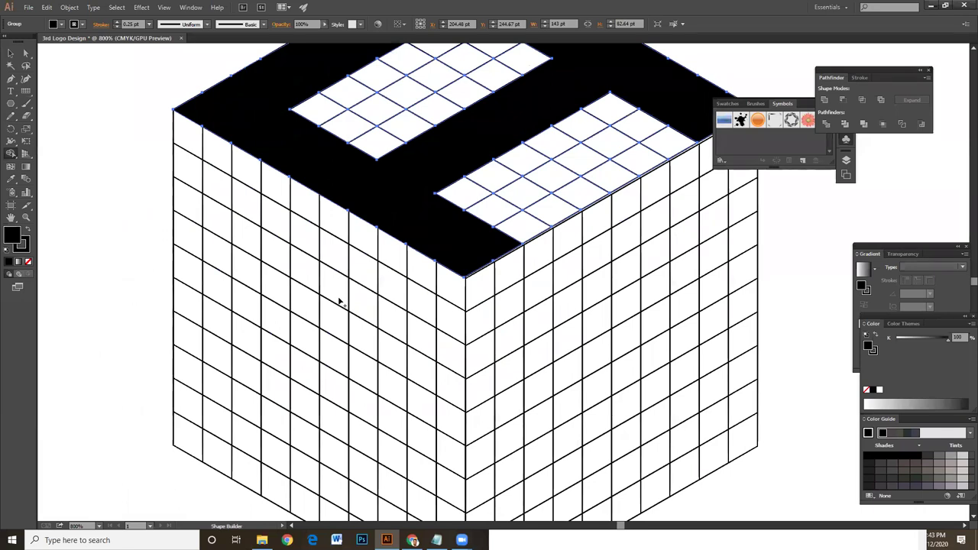
pyautogui.moveTo(339, 302); pyautogui.dragTo(341, 290)
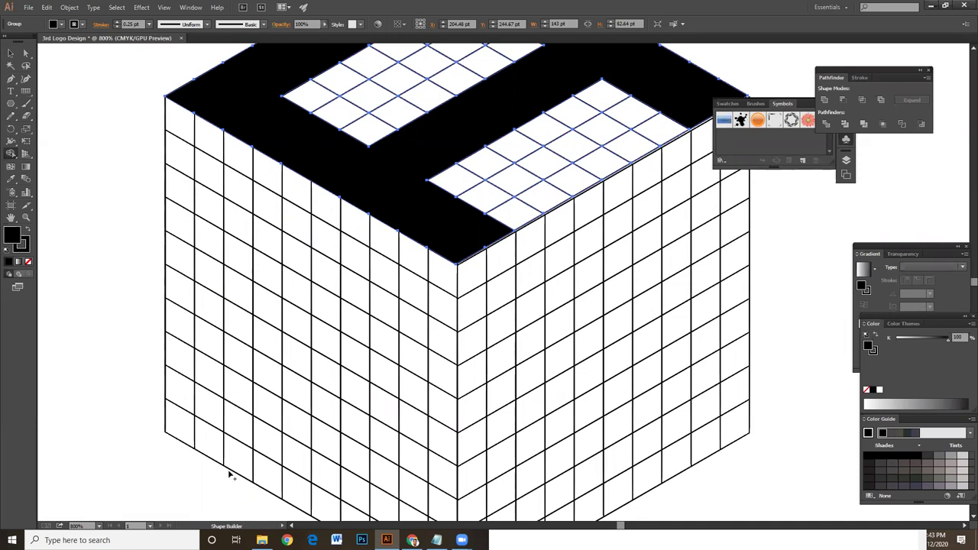
pyautogui.hscroll(1, 382, 344)
pyautogui.scroll(-1, 382, 344)
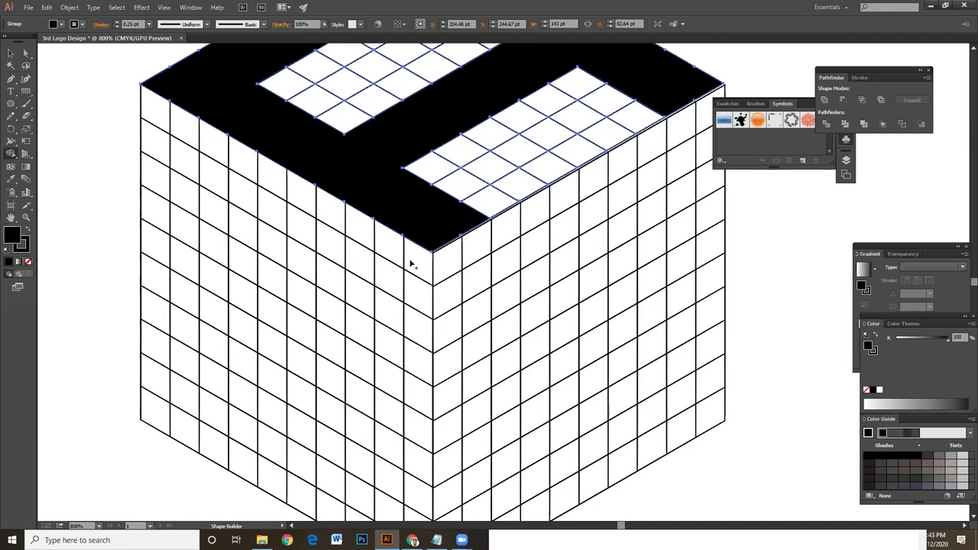
# Select the grid group on the cube's left face with the Selection tool.
pyautogui.moveTo(410, 264); pyautogui.dragTo(408, 262)
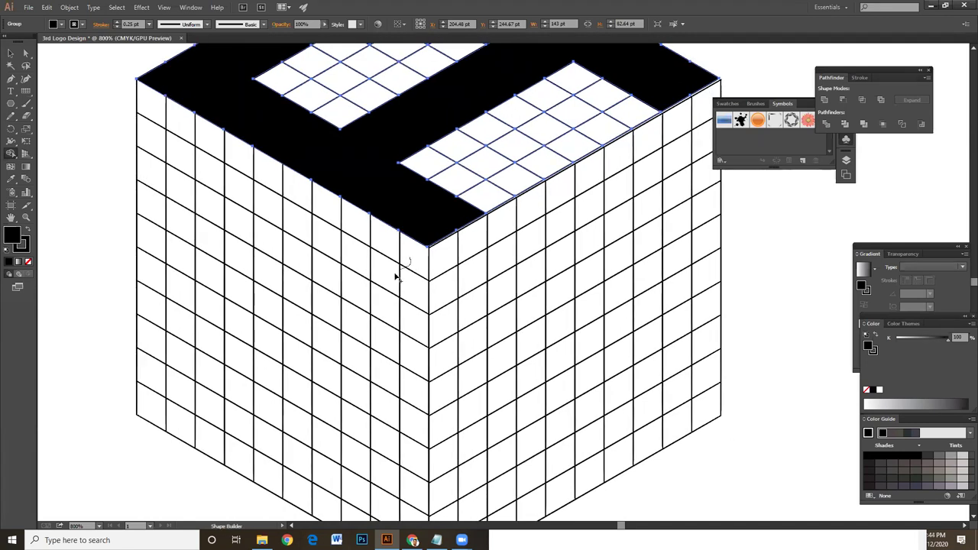
pyautogui.click(11, 53)
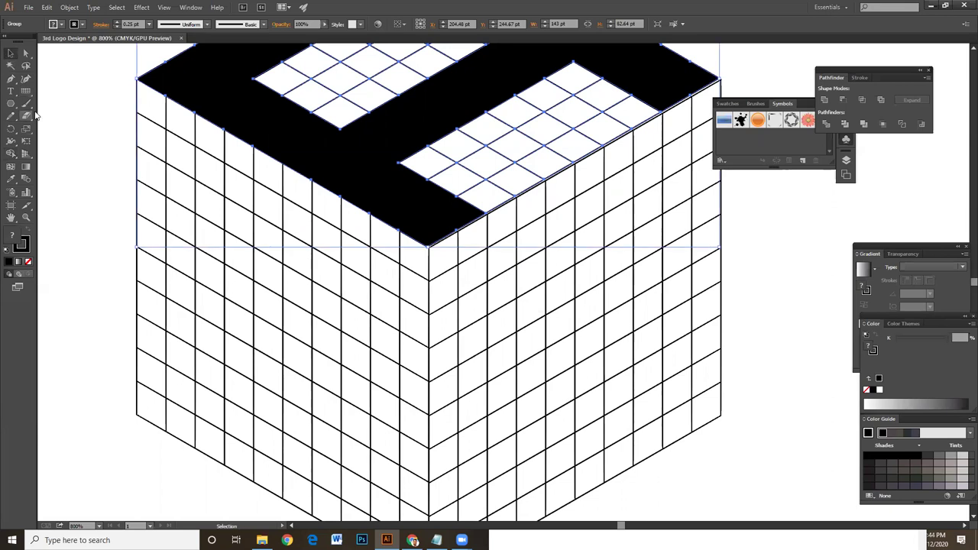
pyautogui.click(115, 334)
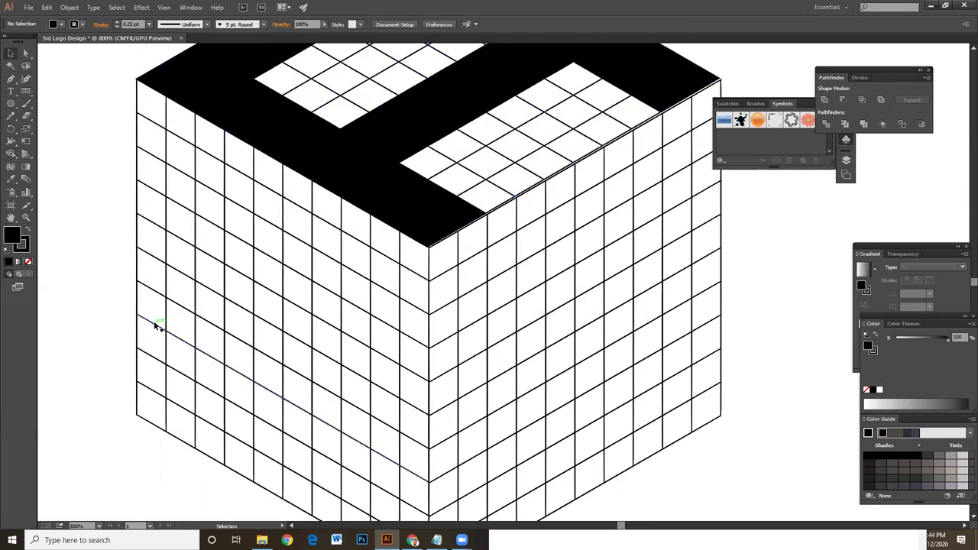
pyautogui.click(158, 329)
pyautogui.moveTo(175, 300); pyautogui.dragTo(150, 265)
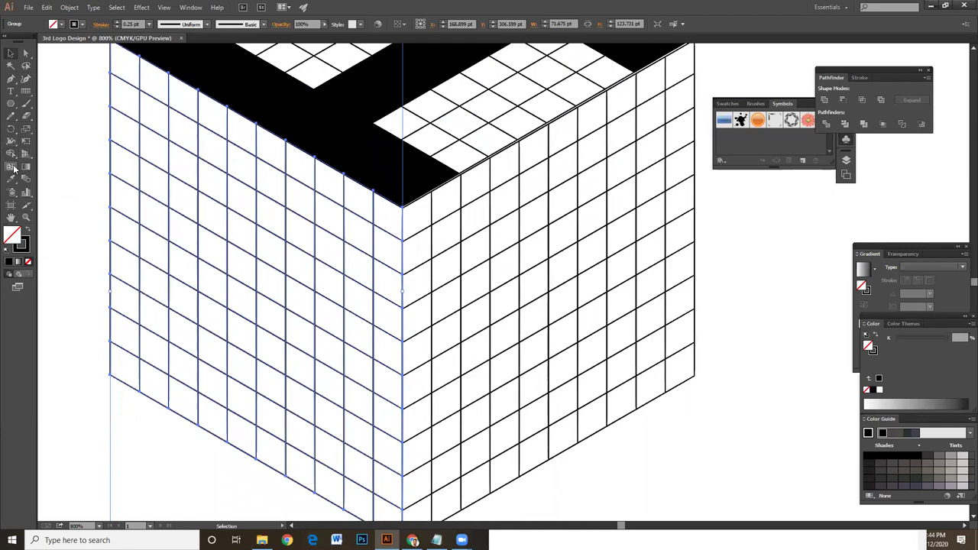
# Set the Shape Builder fill colour to black in the Color Picker.
pyautogui.click(10, 155)
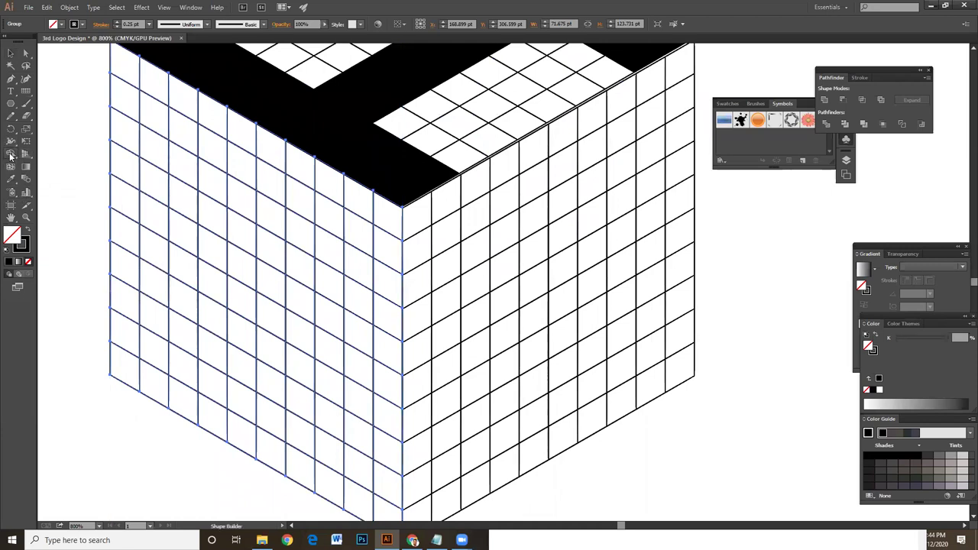
pyautogui.doubleClick(14, 237)
pyautogui.moveTo(114, 328); pyautogui.dragTo(118, 351)
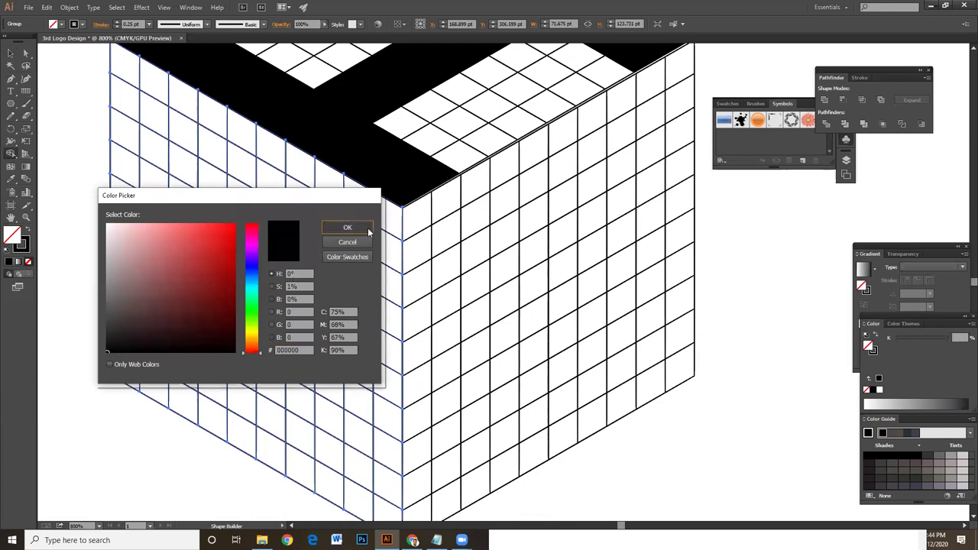
pyautogui.click(347, 227)
pyautogui.doubleClick(8, 237)
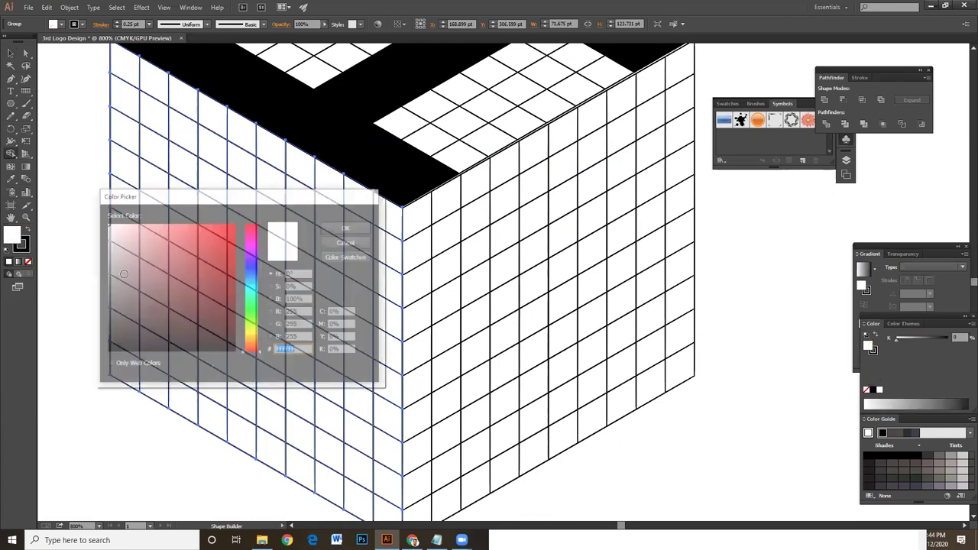
pyautogui.moveTo(139, 328); pyautogui.dragTo(92, 357)
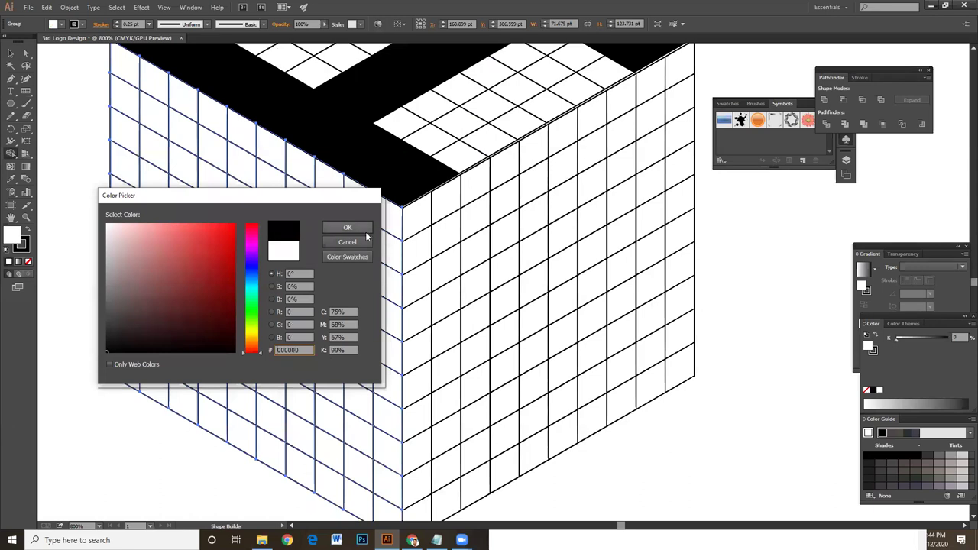
pyautogui.click(347, 226)
# Merge the left face's outer edge cells into a black frame, then deselect.
pyautogui.click(381, 225)
pyautogui.moveTo(382, 223); pyautogui.dragTo(373, 241)
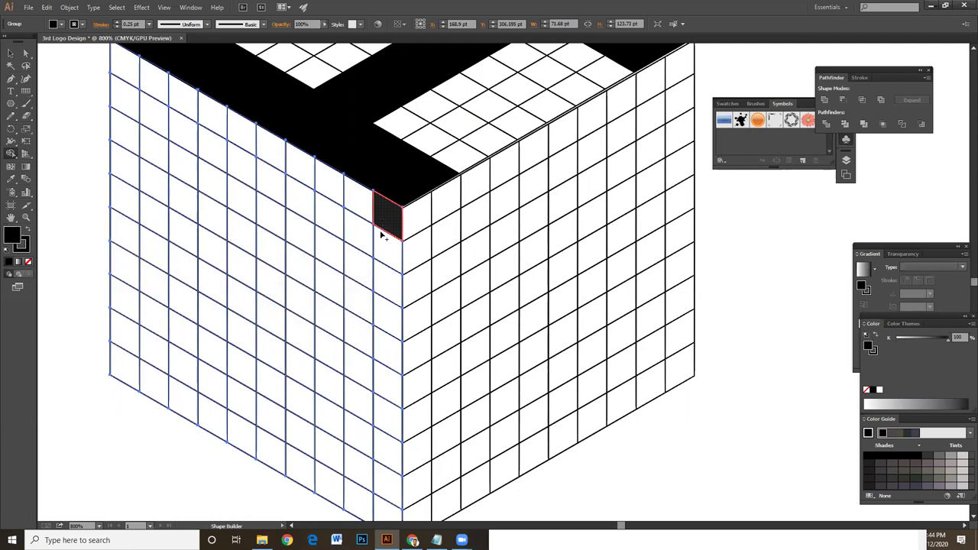
pyautogui.moveTo(344, 203)
pyautogui.mouseDown()
pyautogui.moveTo(253, 175)
pyautogui.moveTo(218, 131)
pyautogui.moveTo(203, 138)
pyautogui.moveTo(163, 97)
pyautogui.moveTo(145, 107)
pyautogui.moveTo(130, 84)
pyautogui.moveTo(149, 157)
pyautogui.moveTo(149, 175)
pyautogui.moveTo(130, 188)
pyautogui.moveTo(146, 234)
pyautogui.moveTo(135, 247)
pyautogui.moveTo(152, 289)
pyautogui.moveTo(146, 316)
pyautogui.moveTo(124, 332)
pyautogui.moveTo(147, 354)
pyautogui.moveTo(144, 375)
pyautogui.moveTo(131, 371)
pyautogui.moveTo(179, 390)
pyautogui.moveTo(193, 380)
pyautogui.moveTo(218, 409)
pyautogui.moveTo(265, 423)
pyautogui.moveTo(281, 454)
pyautogui.moveTo(308, 445)
pyautogui.moveTo(382, 508)
pyautogui.moveTo(362, 421)
pyautogui.moveTo(380, 411)
pyautogui.moveTo(379, 384)
pyautogui.moveTo(360, 357)
pyautogui.moveTo(378, 323)
pyautogui.moveTo(361, 287)
pyautogui.moveTo(380, 246)
pyautogui.mouseUp()
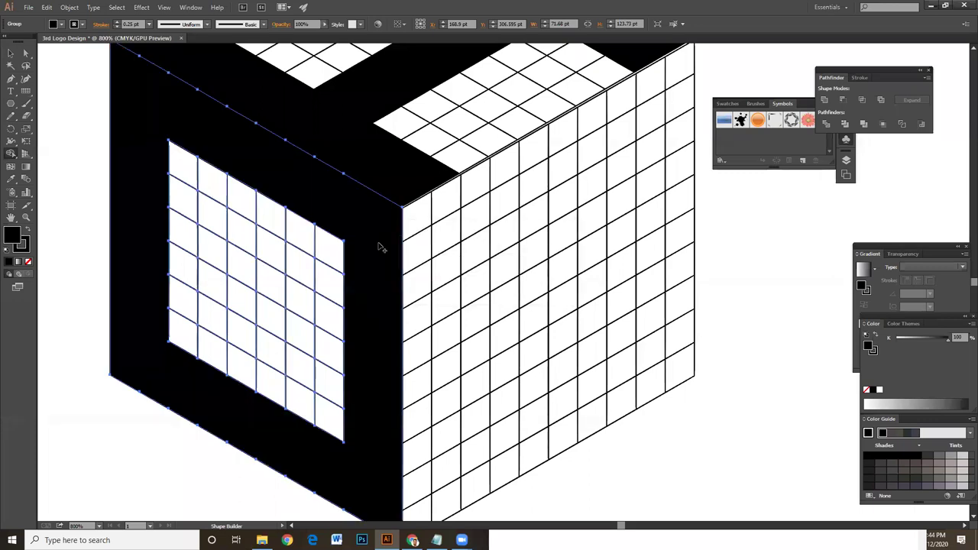
pyautogui.click(12, 51)
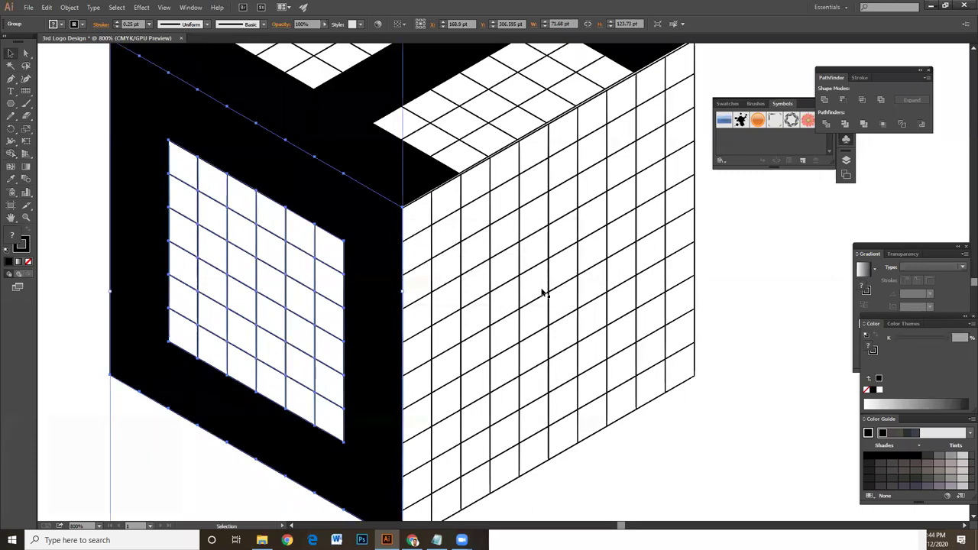
pyautogui.moveTo(625, 355); pyautogui.dragTo(577, 313)
pyautogui.hotkey('ctrl', '-')
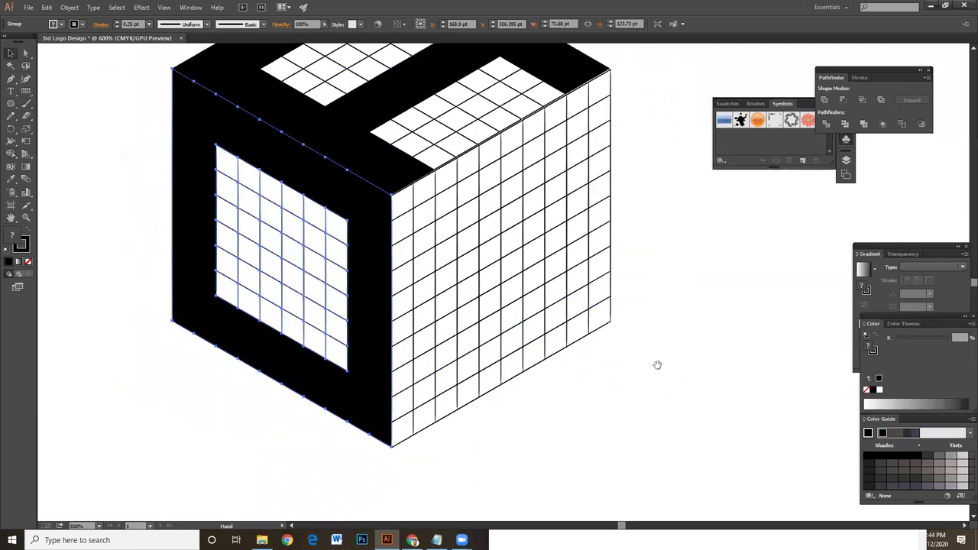
pyautogui.moveTo(655, 367); pyautogui.dragTo(616, 332)
pyautogui.click(616, 329)
pyautogui.moveTo(678, 326); pyautogui.dragTo(666, 330)
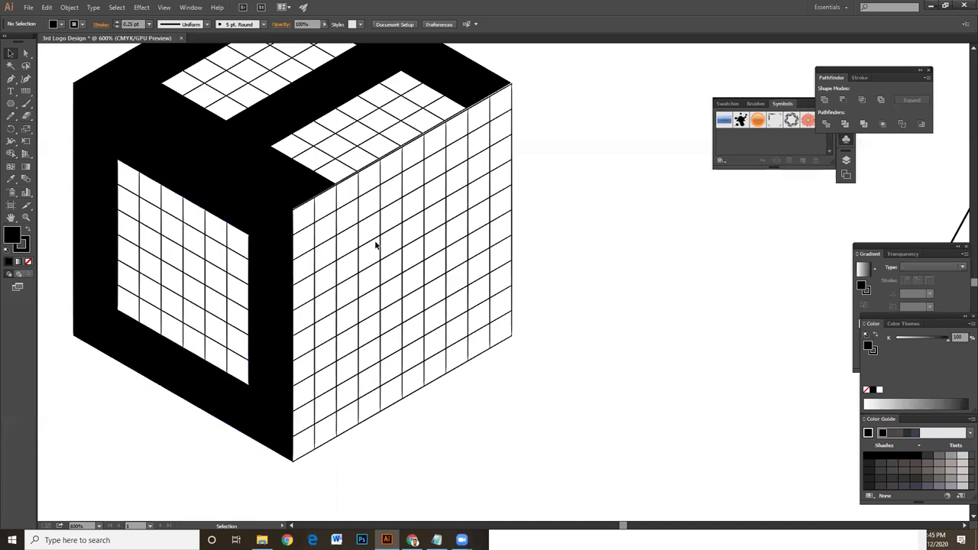
# Select the right face grid and set the Shape Builder fill to black.
pyautogui.click(354, 206)
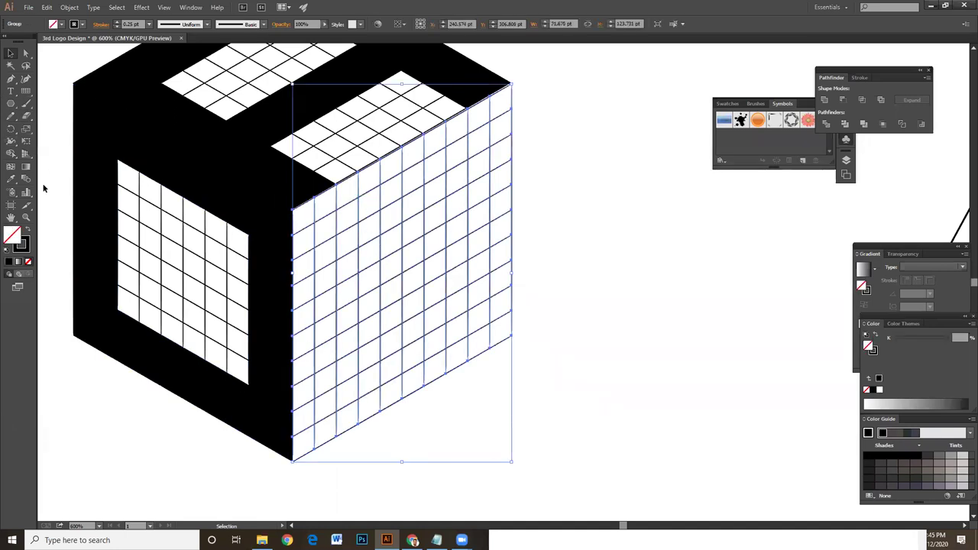
pyautogui.click(13, 155)
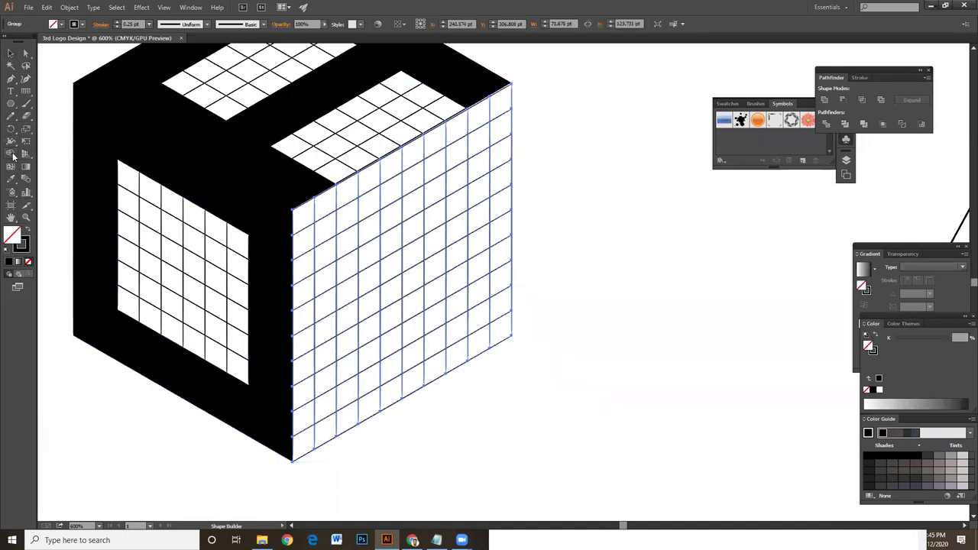
pyautogui.doubleClick(12, 154)
pyautogui.click(549, 398)
pyautogui.doubleClick(13, 238)
pyautogui.moveTo(114, 332); pyautogui.dragTo(84, 373)
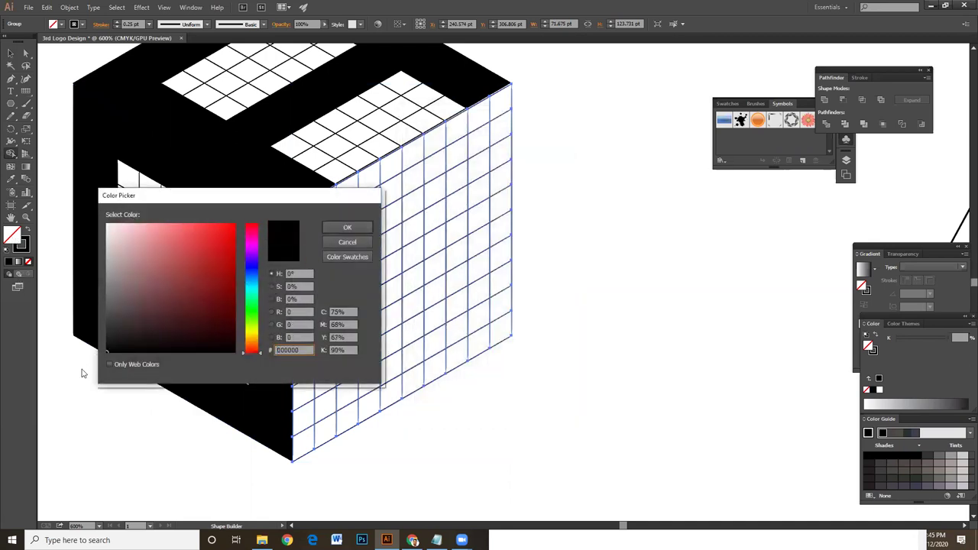
pyautogui.click(348, 229)
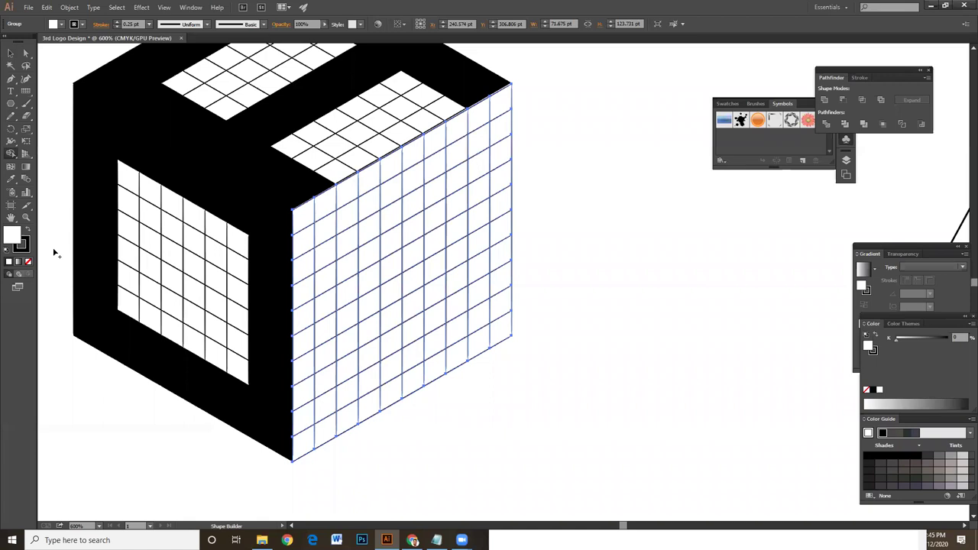
pyautogui.doubleClick(17, 238)
pyautogui.moveTo(130, 350); pyautogui.dragTo(93, 359)
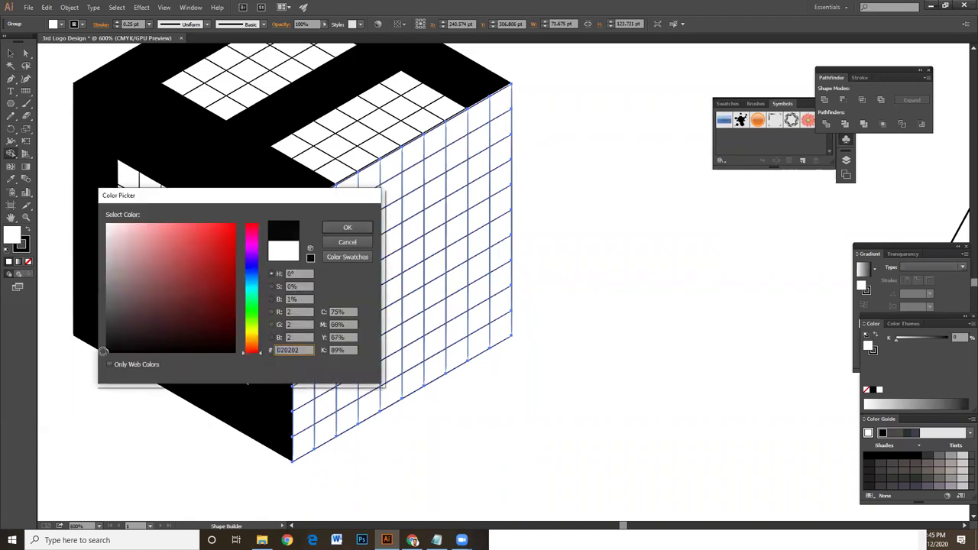
pyautogui.click(347, 227)
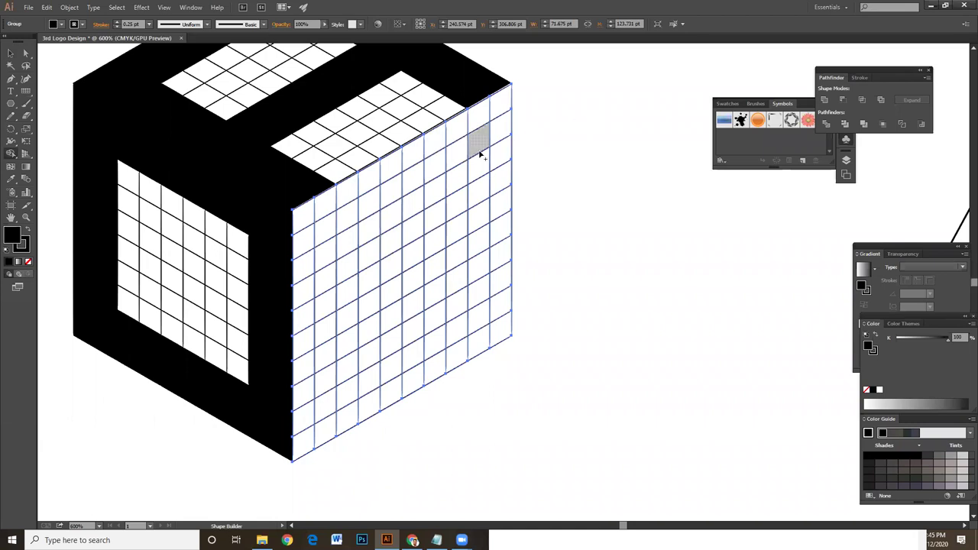
# Merge the right face's top cells, bottom band and a middle bar into black.
pyautogui.moveTo(499, 137)
pyautogui.mouseDown()
pyautogui.moveTo(484, 123)
pyautogui.moveTo(477, 140)
pyautogui.moveTo(409, 164)
pyautogui.moveTo(389, 188)
pyautogui.moveTo(371, 179)
pyautogui.moveTo(308, 242)
pyautogui.moveTo(320, 262)
pyautogui.moveTo(311, 335)
pyautogui.moveTo(323, 360)
pyautogui.moveTo(308, 389)
pyautogui.moveTo(321, 405)
pyautogui.moveTo(321, 433)
pyautogui.moveTo(307, 372)
pyautogui.moveTo(333, 327)
pyautogui.mouseUp()
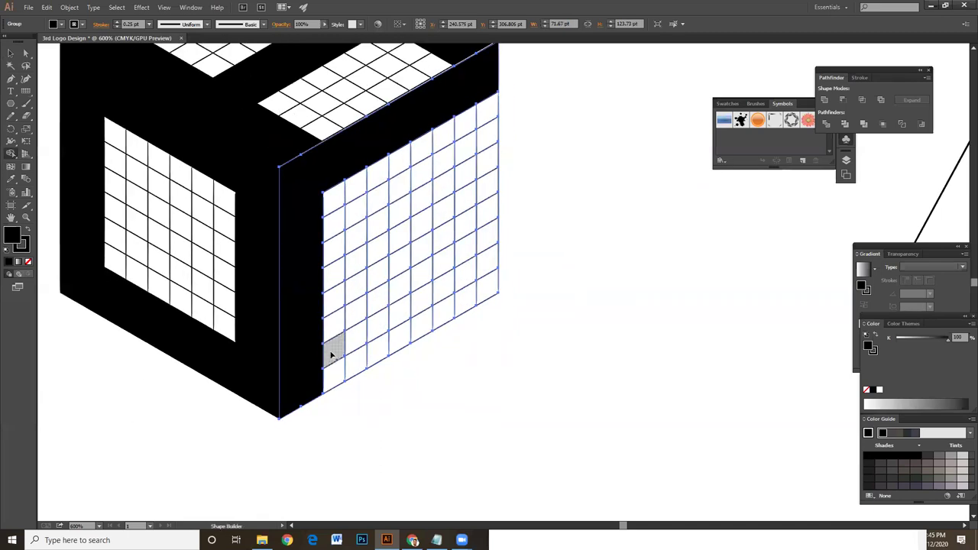
pyautogui.moveTo(333, 372)
pyautogui.mouseDown()
pyautogui.moveTo(356, 343)
pyautogui.moveTo(421, 327)
pyautogui.moveTo(439, 297)
pyautogui.moveTo(494, 285)
pyautogui.mouseUp()
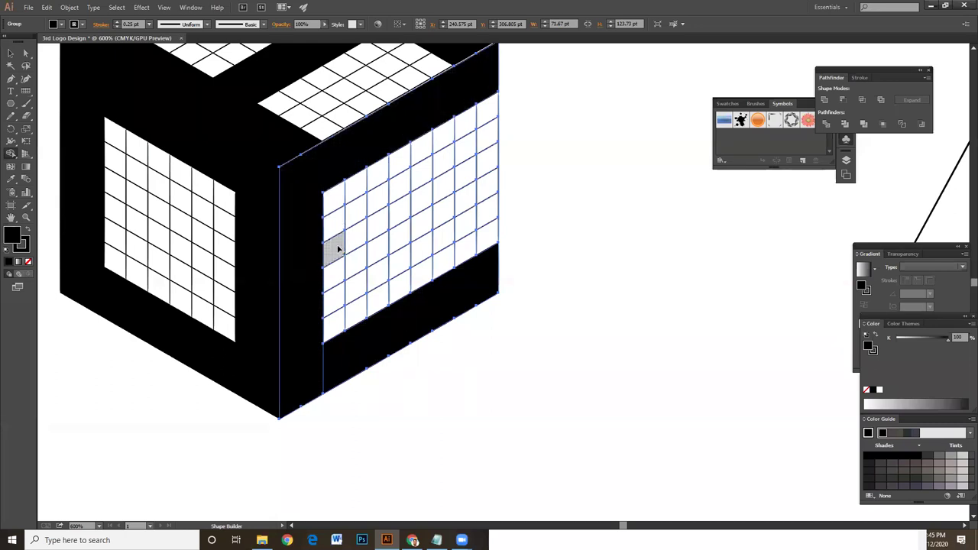
pyautogui.moveTo(334, 249)
pyautogui.mouseDown()
pyautogui.moveTo(339, 267)
pyautogui.moveTo(367, 234)
pyautogui.moveTo(378, 240)
pyautogui.moveTo(449, 193)
pyautogui.mouseUp()
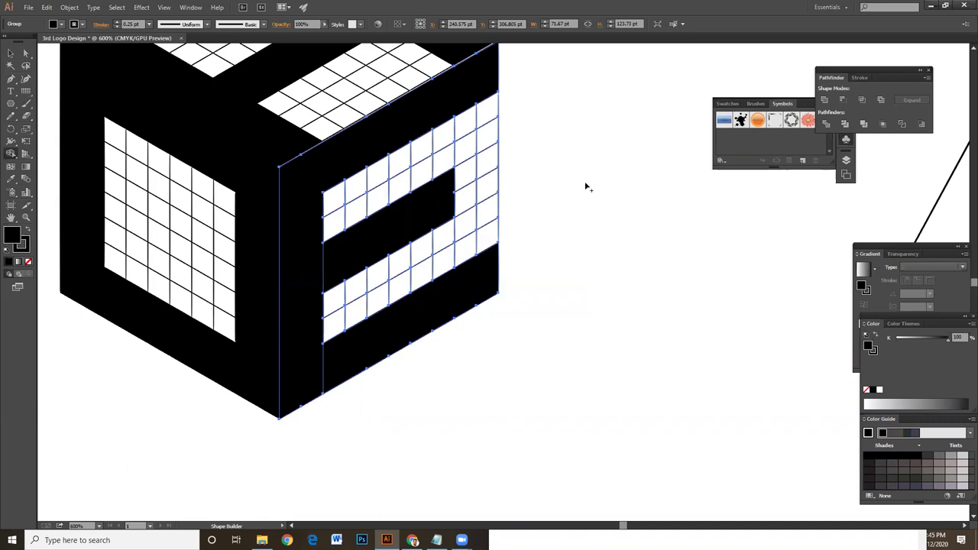
pyautogui.click(10, 54)
# Ungroup the cube's left, top and right face groups.
pyautogui.click(634, 194)
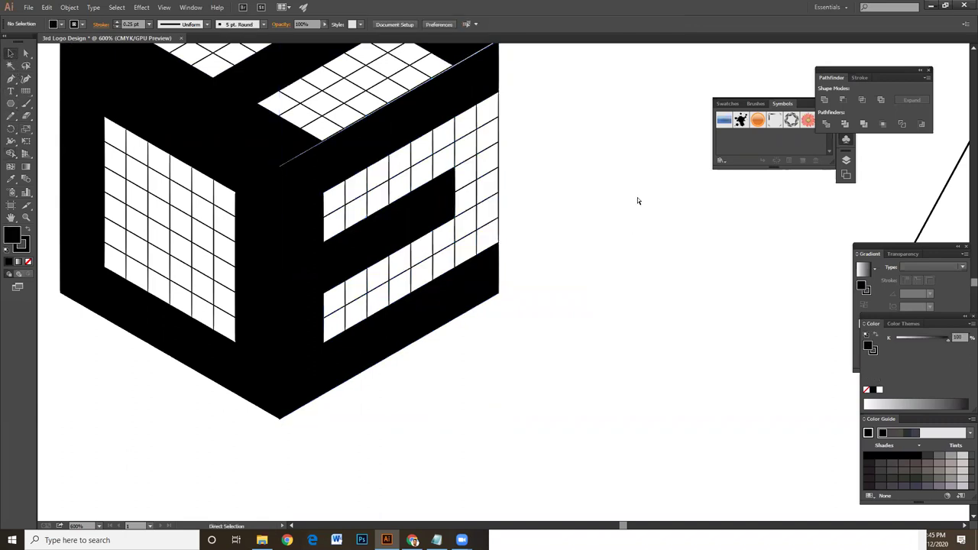
pyautogui.scroll(-1, 638, 201)
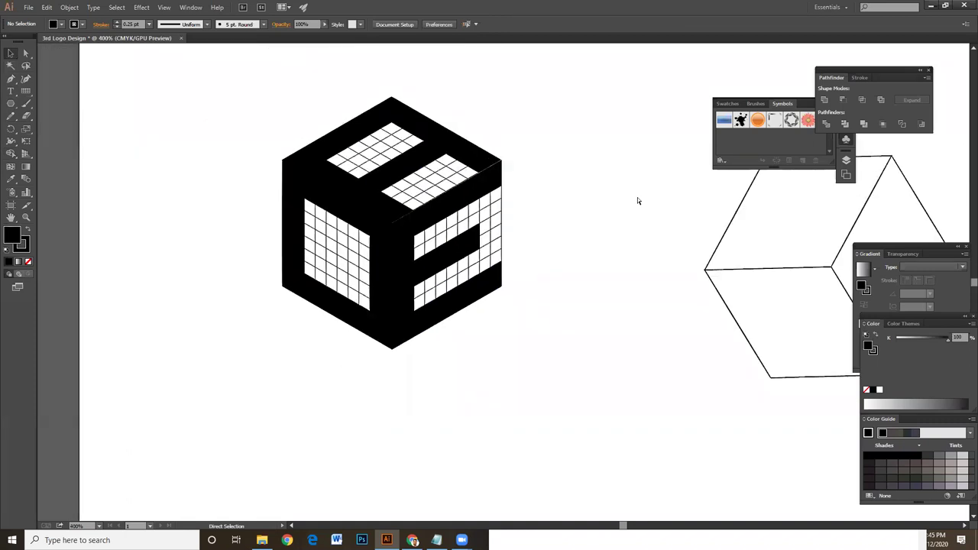
pyautogui.click(352, 212)
pyautogui.rightClick(355, 209)
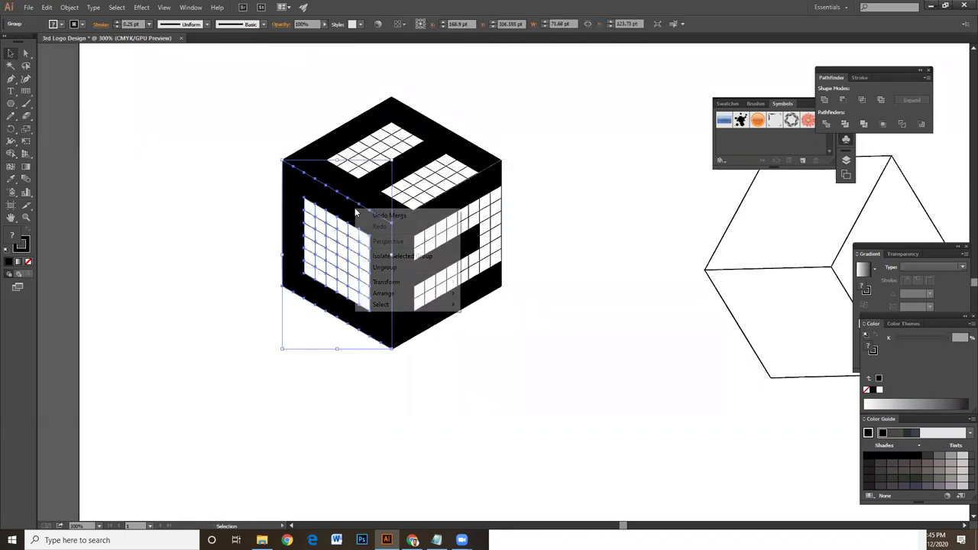
pyautogui.click(391, 268)
pyautogui.rightClick(471, 153)
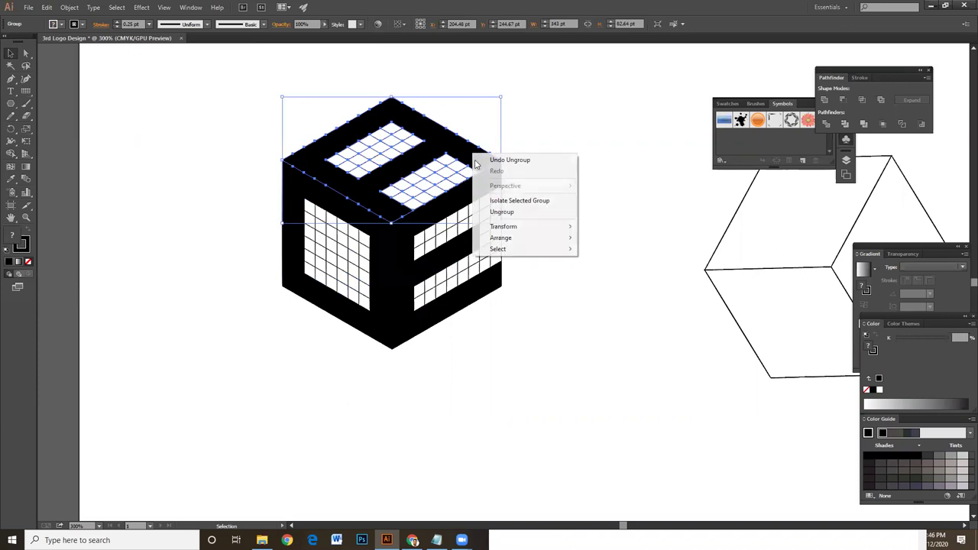
pyautogui.click(502, 212)
pyautogui.click(588, 214)
pyautogui.rightClick(440, 212)
pyautogui.click(464, 271)
# Select all the pieces of the three faces together.
pyautogui.click(568, 266)
pyautogui.click(423, 266)
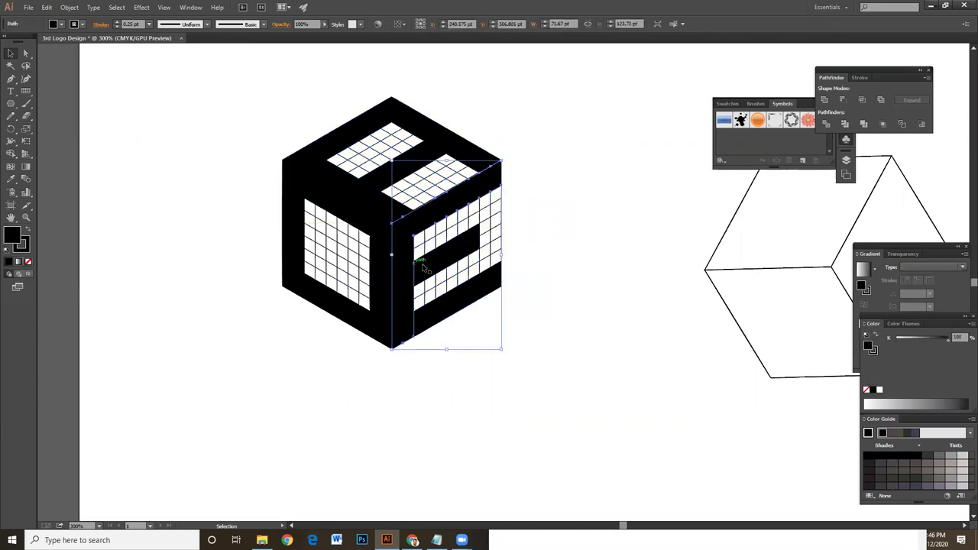
pyautogui.keyDown('shift'); pyautogui.click(367, 225); pyautogui.keyUp('shift')
pyautogui.keyDown('shift'); pyautogui.click(370, 200); pyautogui.keyUp('shift')
pyautogui.keyDown('shift'); pyautogui.click(382, 245); pyautogui.keyUp('shift')
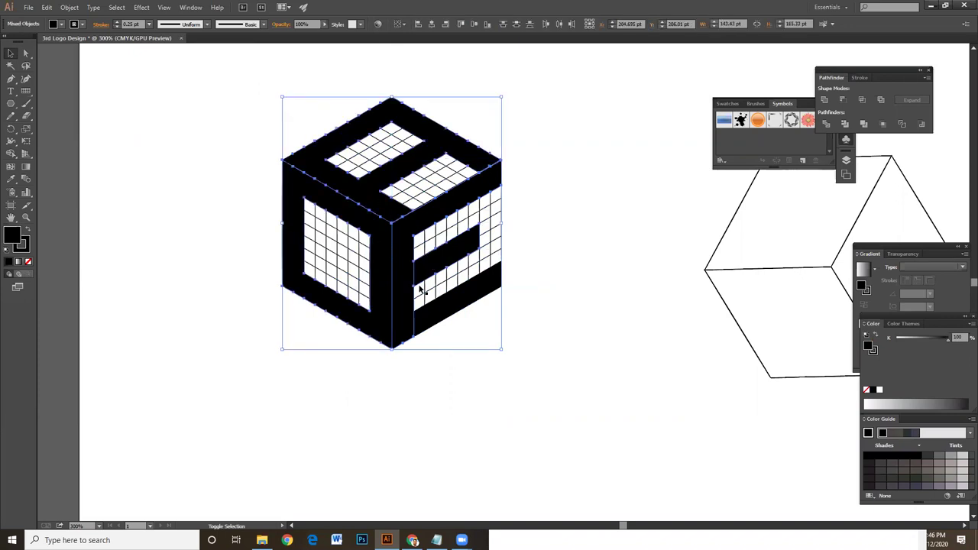
# Move the outline cube up and to the right, undoing an accidental drag.
pyautogui.moveTo(553, 272); pyautogui.dragTo(323, 255)
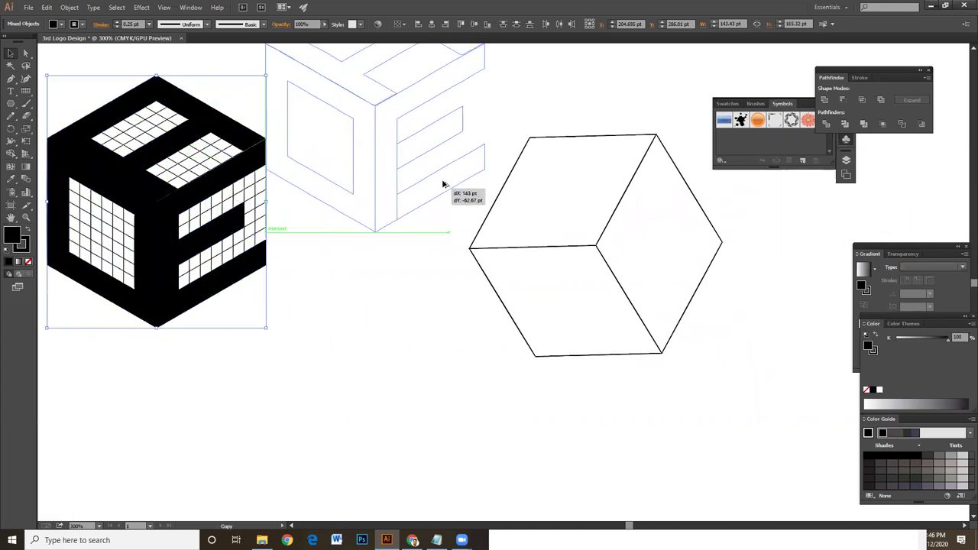
pyautogui.moveTo(224, 287); pyautogui.dragTo(464, 165)
pyautogui.hotkey('alt', 'space')
pyautogui.moveTo(467, 200); pyautogui.dragTo(390, 395)
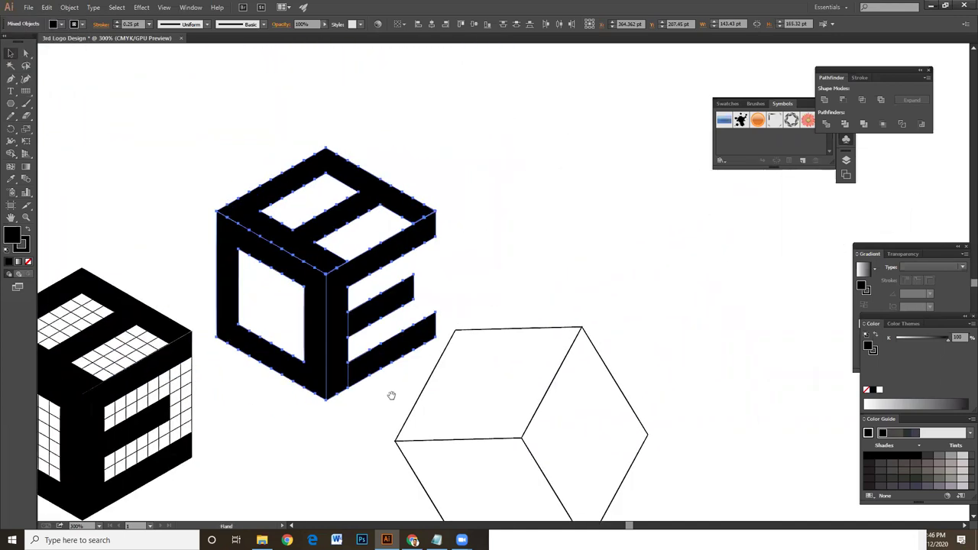
pyautogui.moveTo(535, 339); pyautogui.dragTo(681, 275)
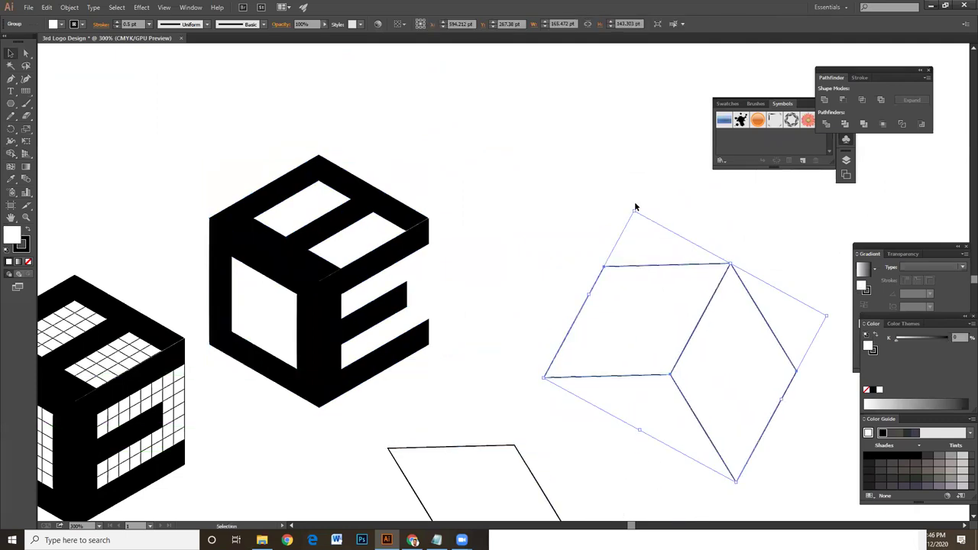
pyautogui.hotkey('ctrl', 'z')
pyautogui.scroll(-2, 644, 257)
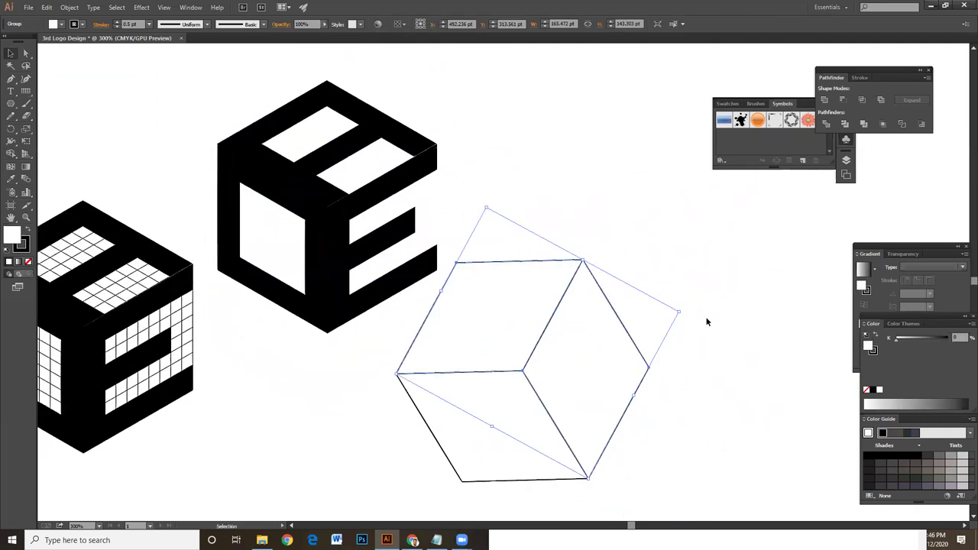
pyautogui.click(527, 227)
pyautogui.click(562, 482)
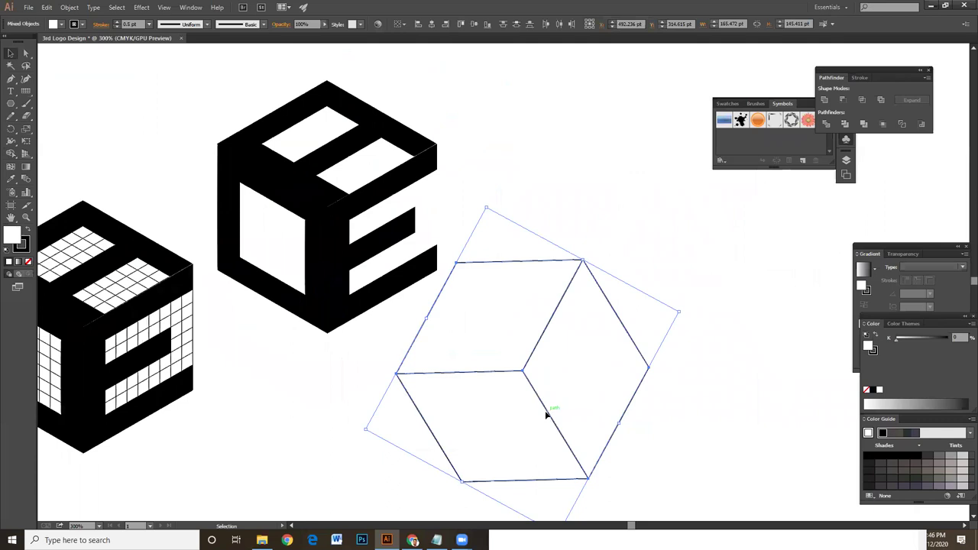
pyautogui.moveTo(556, 413); pyautogui.dragTo(665, 375)
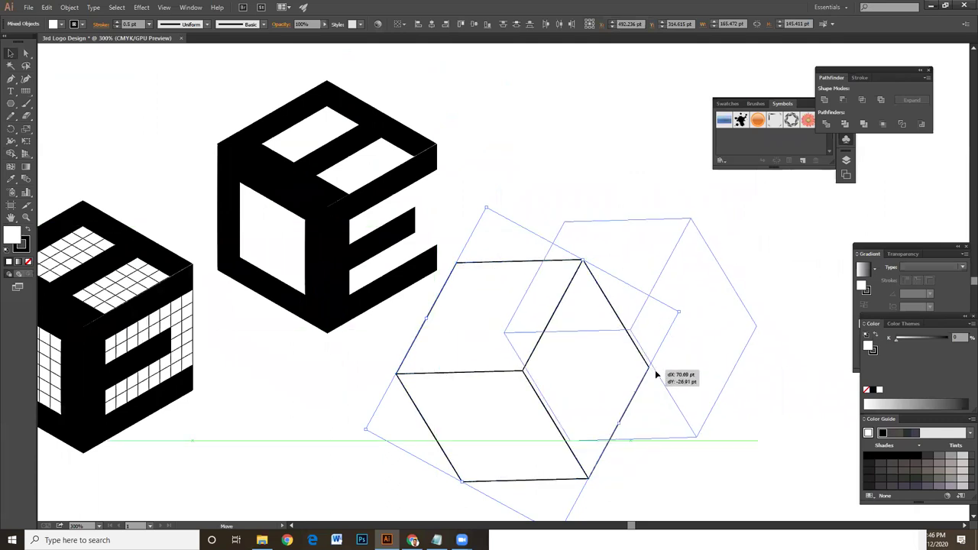
pyautogui.click(327, 411)
# Zoom in to inspect the solid E cube's edges, then zoom back out.
pyautogui.moveTo(425, 299); pyautogui.dragTo(472, 398)
pyautogui.hotkey('ctrl', '+')
pyautogui.hotkey('ctrl', '+')
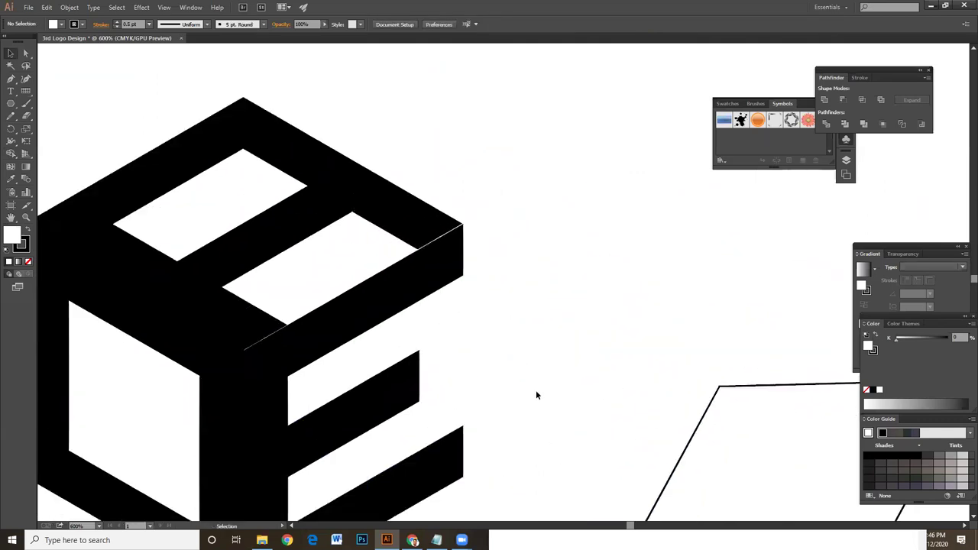
pyautogui.scroll(2, 545, 376)
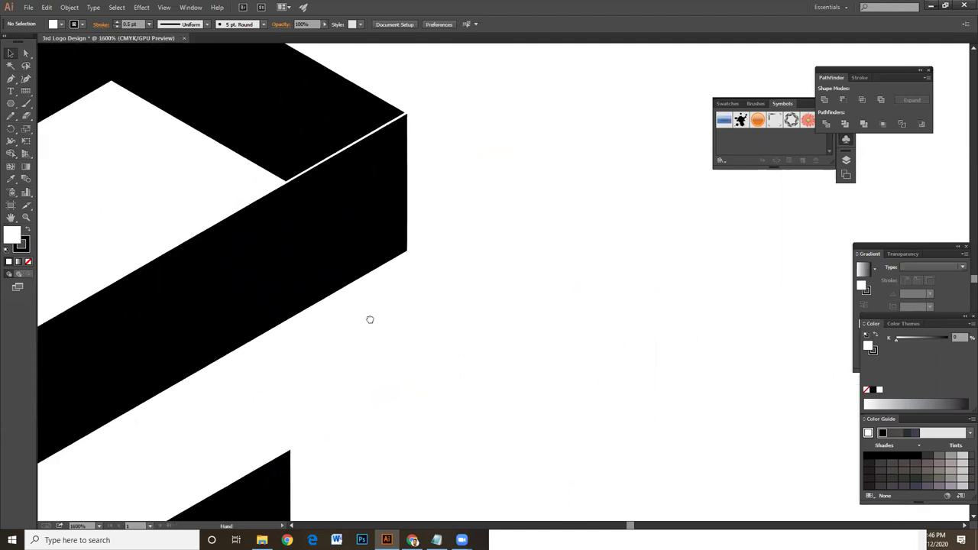
pyautogui.scroll(2, 746, 231)
pyautogui.scroll(-2, 747, 233)
pyautogui.hotkey('ctrl', '-')
pyautogui.hotkey('ctrl', '-')
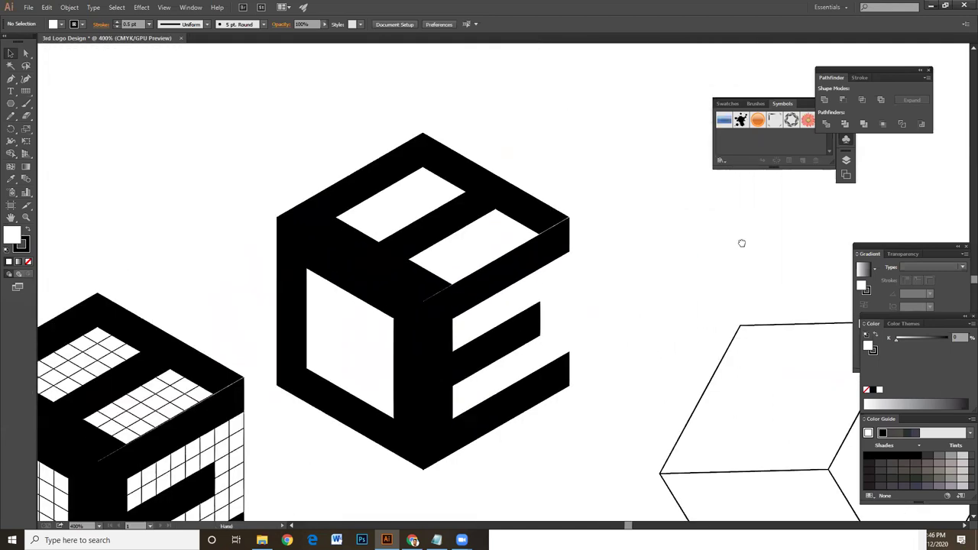
# Remove the left face's stroke and lighten its fill to grey.
pyautogui.moveTo(741, 243); pyautogui.dragTo(738, 216)
pyautogui.click(398, 281)
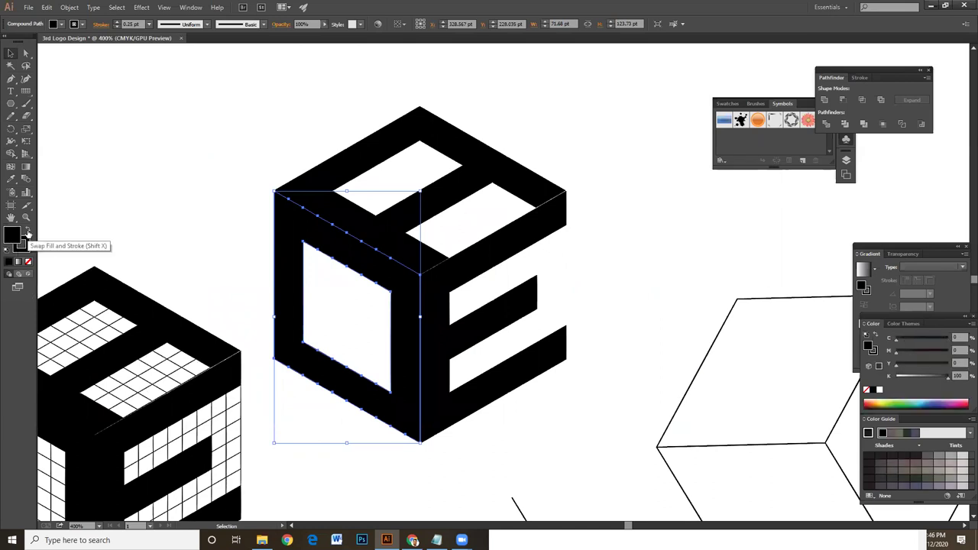
pyautogui.click(25, 245)
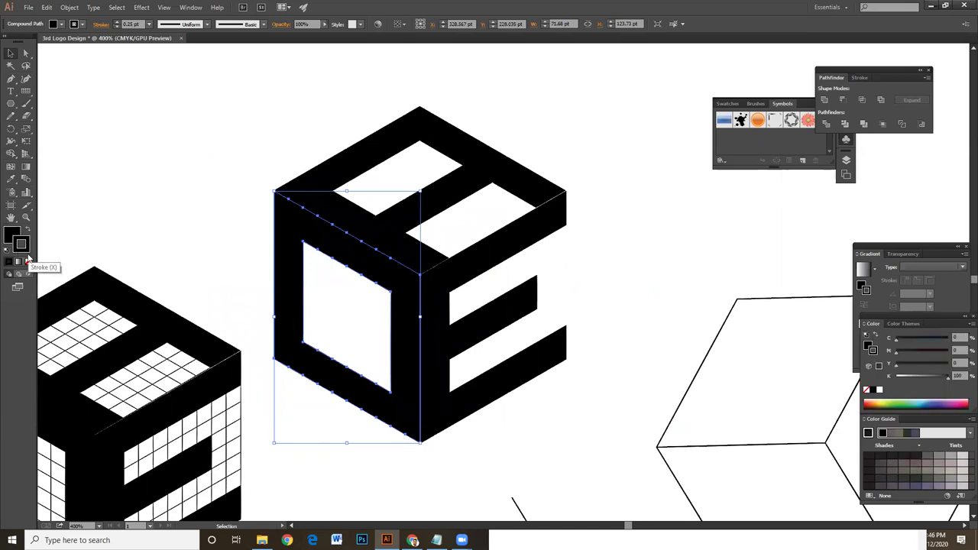
pyautogui.click(27, 262)
pyautogui.click(12, 239)
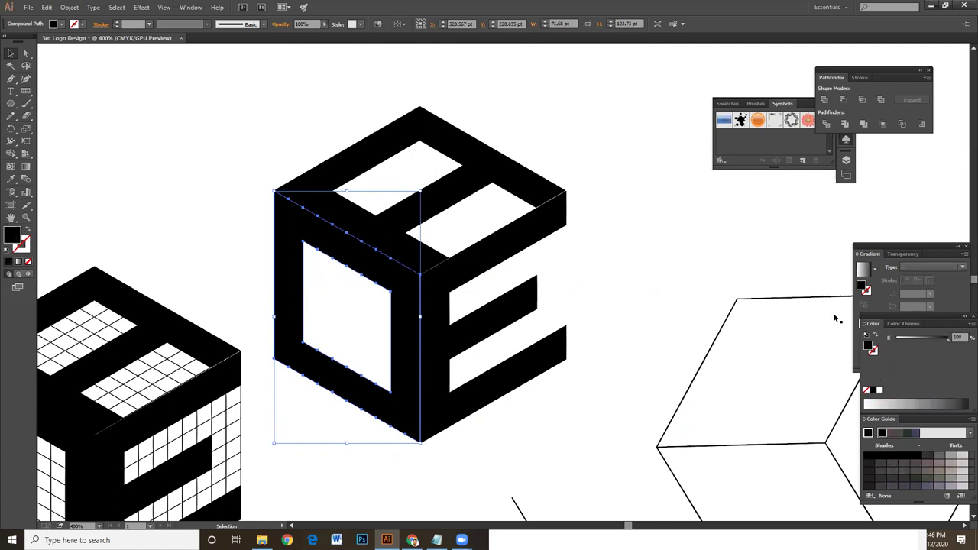
pyautogui.moveTo(939, 342); pyautogui.dragTo(933, 340)
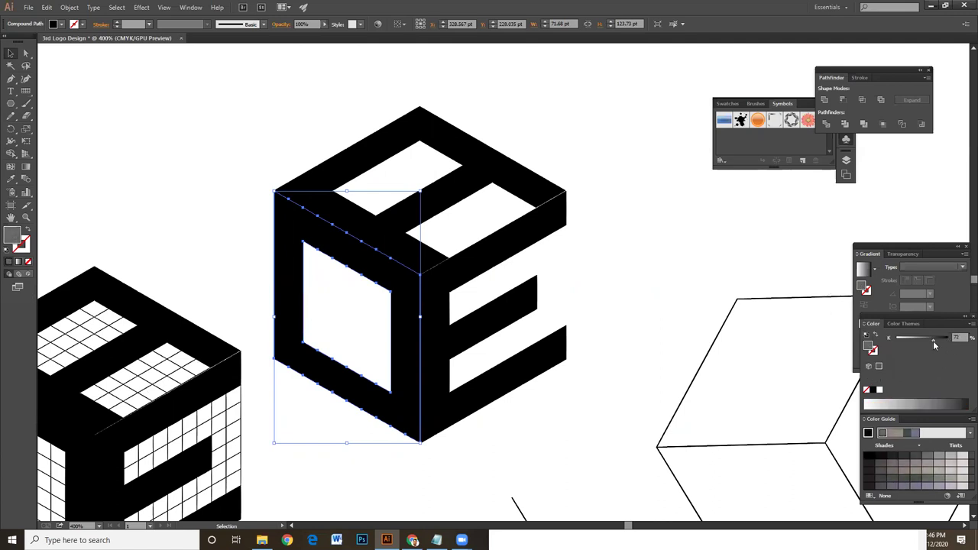
# Make the top face magenta using CMYK values and remove its stroke.
pyautogui.click(525, 182)
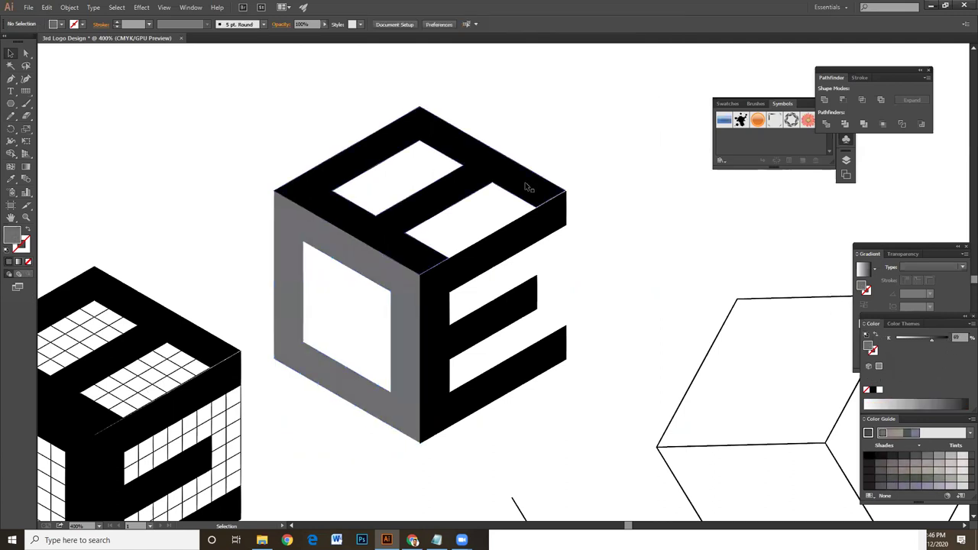
pyautogui.click(964, 324)
pyautogui.click(905, 374)
pyautogui.moveTo(920, 378)
pyautogui.mouseDown()
pyautogui.moveTo(900, 377)
pyautogui.moveTo(951, 354)
pyautogui.mouseUp()
pyautogui.click(428, 306)
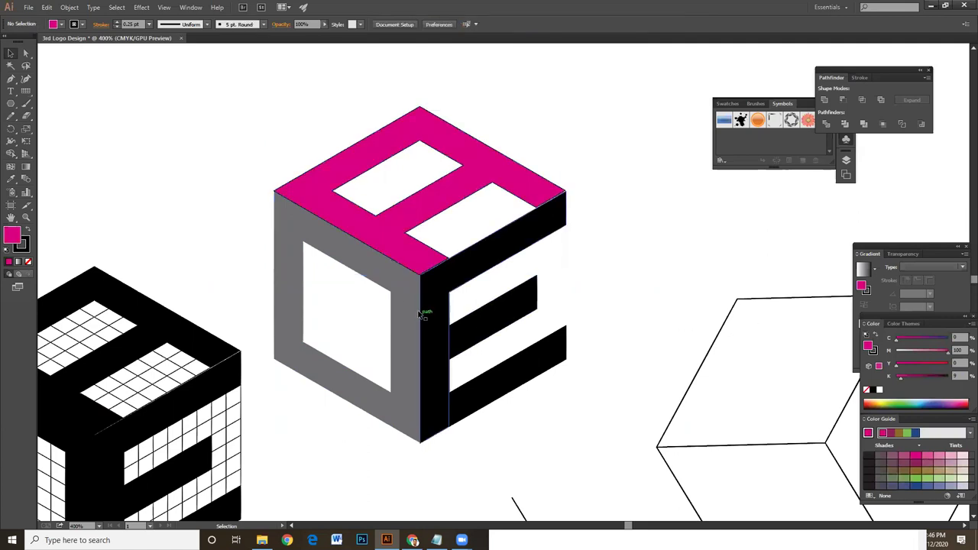
pyautogui.click(472, 157)
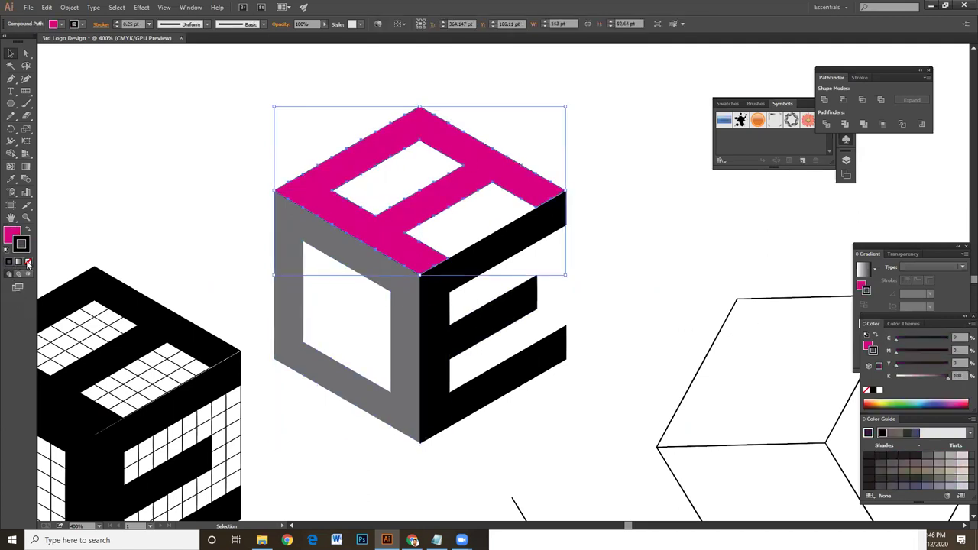
pyautogui.click(27, 263)
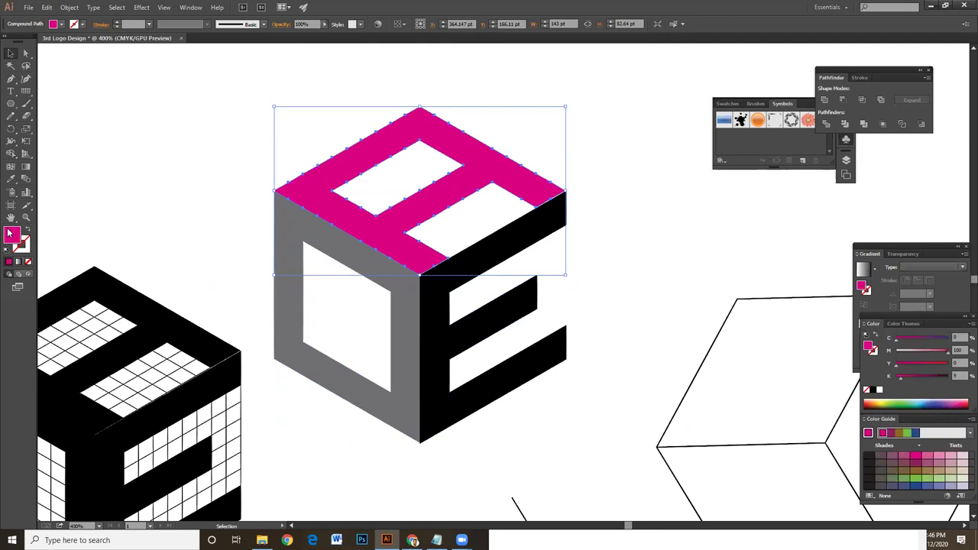
# Turn the left face a light blue using CMYK values.
pyautogui.click(399, 310)
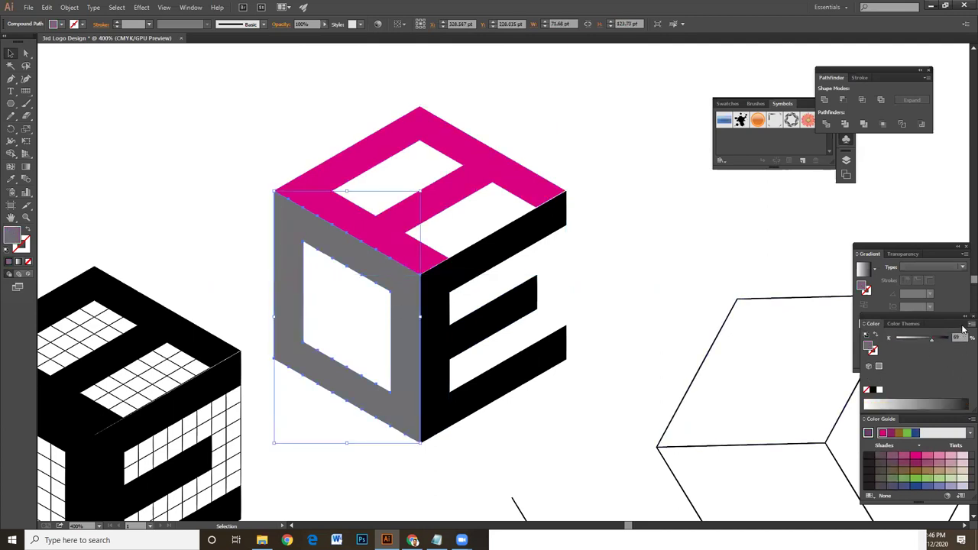
pyautogui.click(969, 324)
pyautogui.click(902, 372)
pyautogui.moveTo(918, 351)
pyautogui.mouseDown()
pyautogui.moveTo(941, 350)
pyautogui.moveTo(948, 338)
pyautogui.mouseUp()
pyautogui.moveTo(920, 376); pyautogui.dragTo(871, 377)
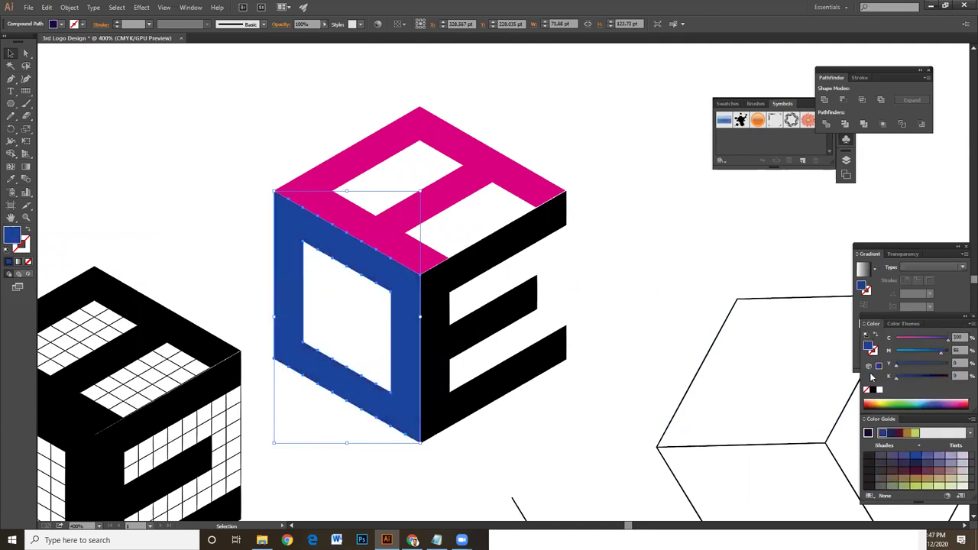
pyautogui.click(916, 350)
pyautogui.click(628, 303)
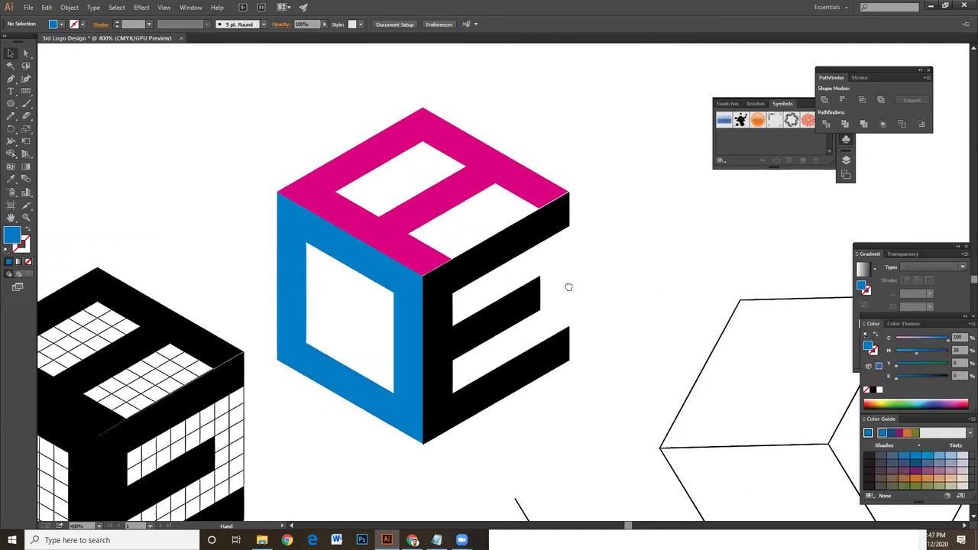
pyautogui.moveTo(569, 287); pyautogui.dragTo(505, 274)
pyautogui.click(497, 283)
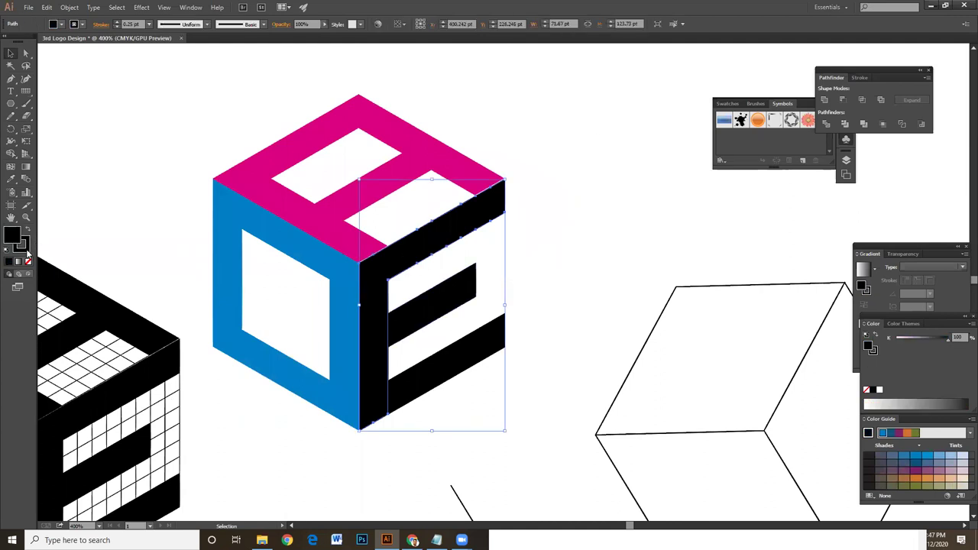
# Remove the right face's stroke and colour it teal via CMYK values.
pyautogui.click(866, 389)
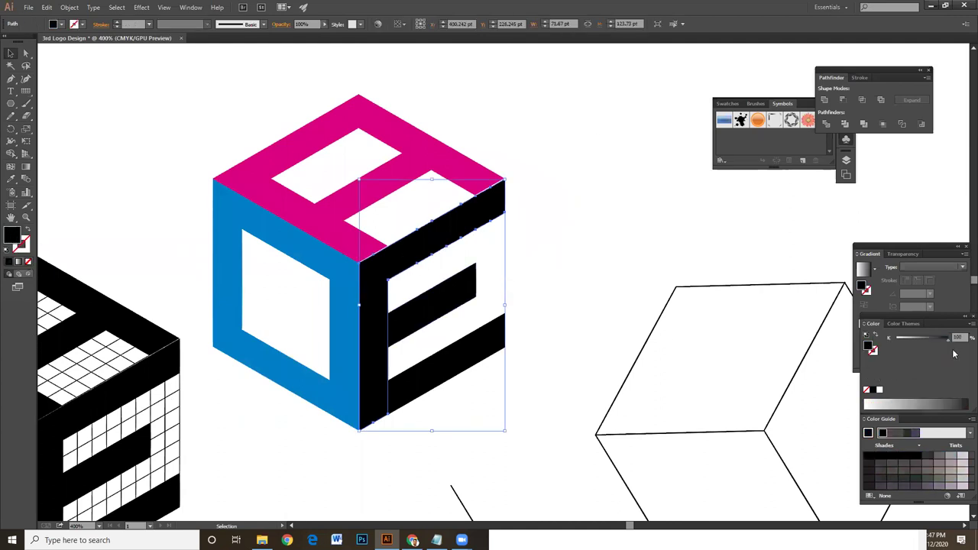
pyautogui.click(966, 324)
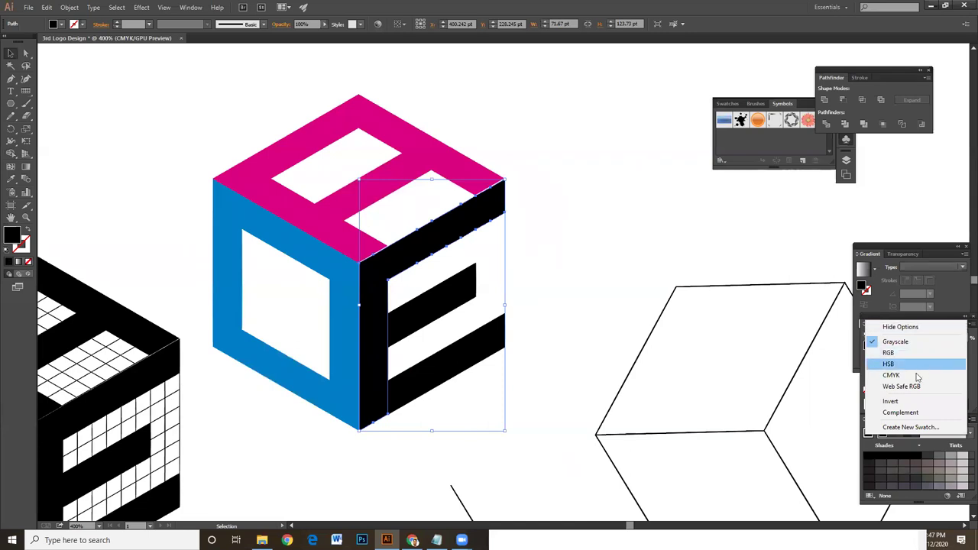
pyautogui.click(891, 374)
pyautogui.click(920, 376)
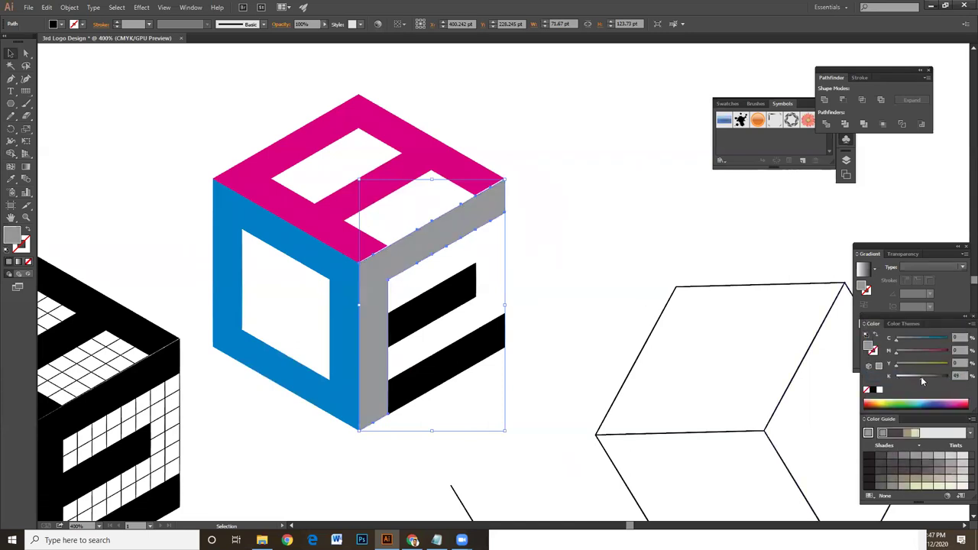
pyautogui.moveTo(920, 351)
pyautogui.mouseDown()
pyautogui.moveTo(948, 351)
pyautogui.moveTo(898, 352)
pyautogui.mouseUp()
pyautogui.click(951, 338)
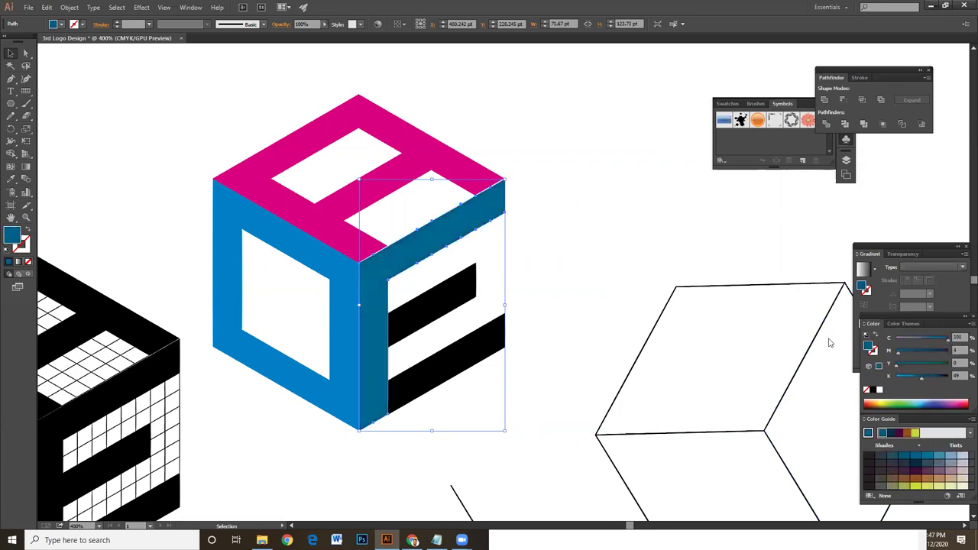
pyautogui.click(591, 297)
# Select both E stripes and give them a dark navy purple CMYK fill.
pyautogui.hotkey('ctrl', '+')
pyautogui.scroll(-2, 400, 262)
pyautogui.click(389, 275)
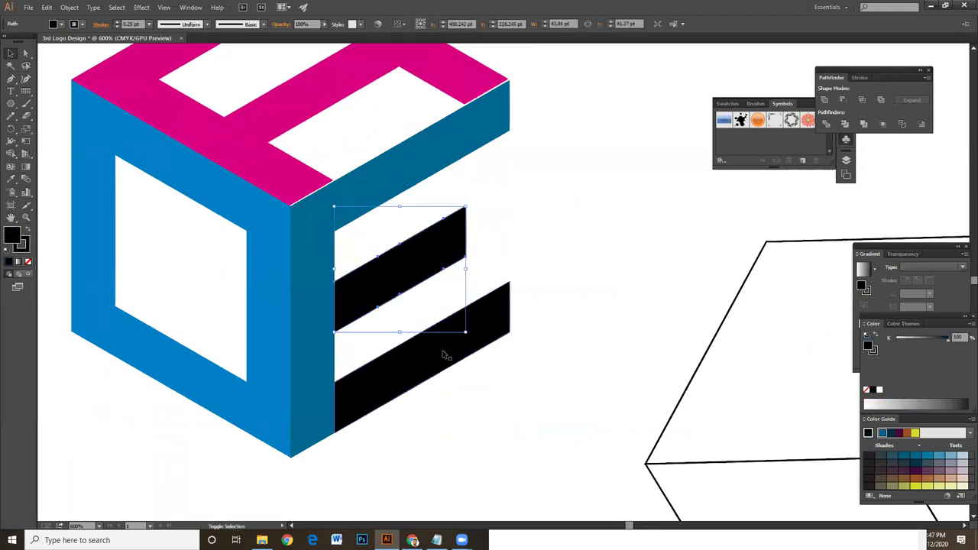
pyautogui.keyDown('shift'); pyautogui.click(449, 356); pyautogui.keyUp('shift')
pyautogui.click(969, 324)
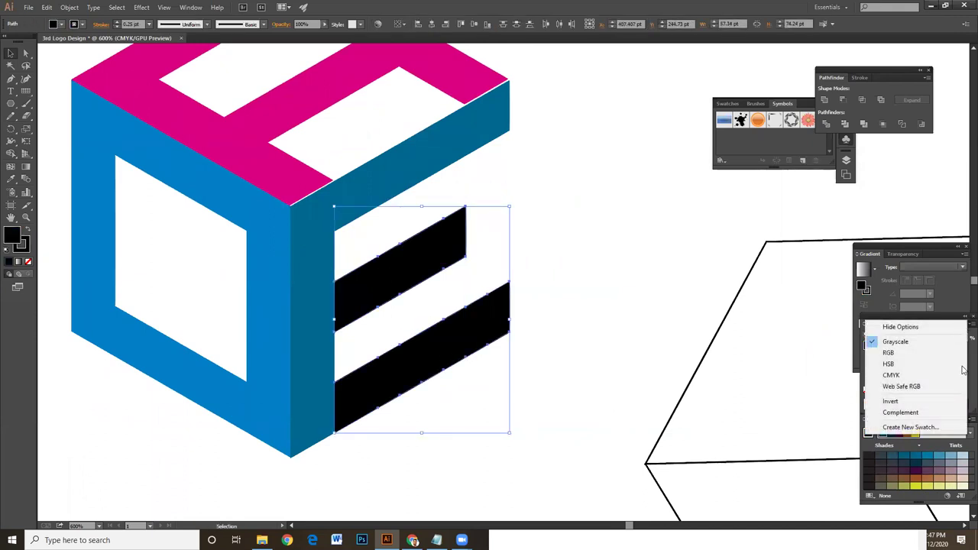
pyautogui.click(951, 375)
pyautogui.click(923, 377)
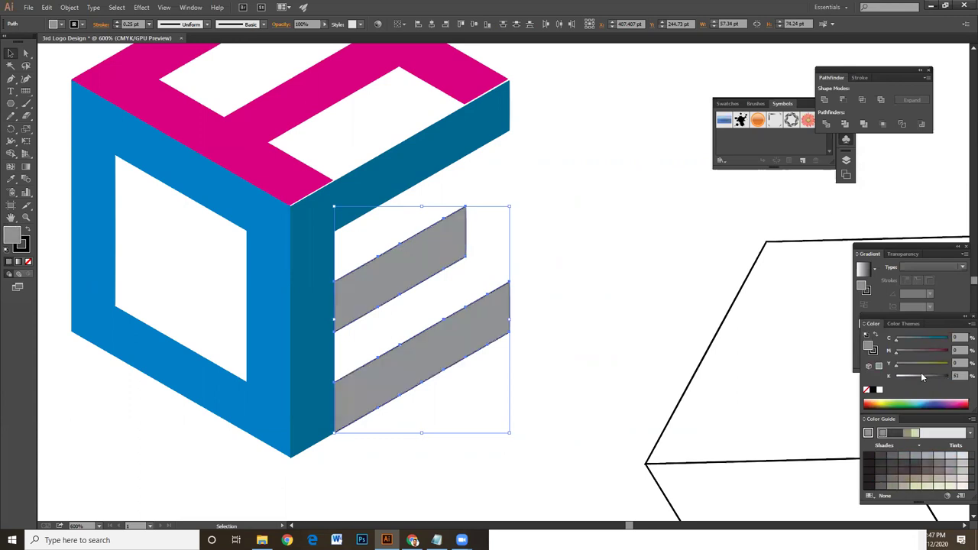
pyautogui.click(949, 350)
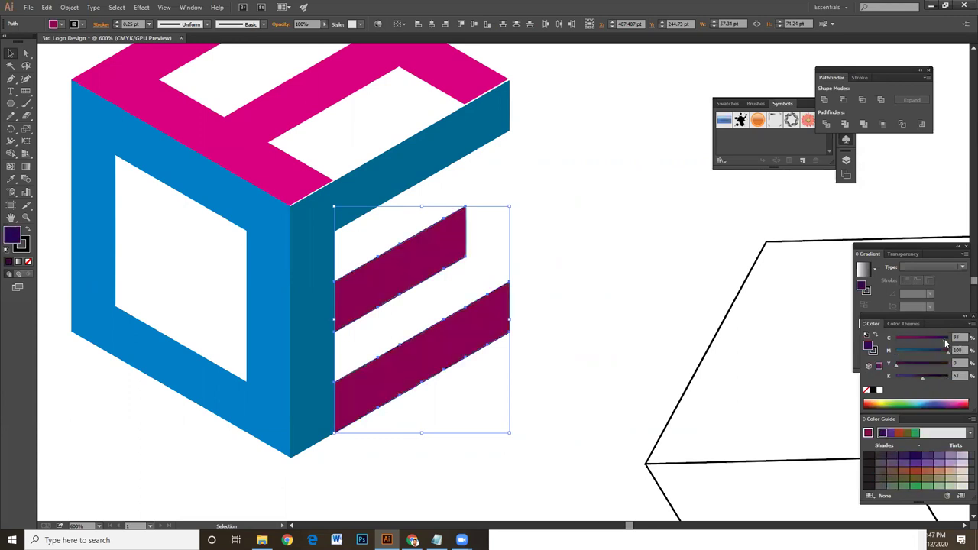
pyautogui.moveTo(954, 343); pyautogui.dragTo(951, 338)
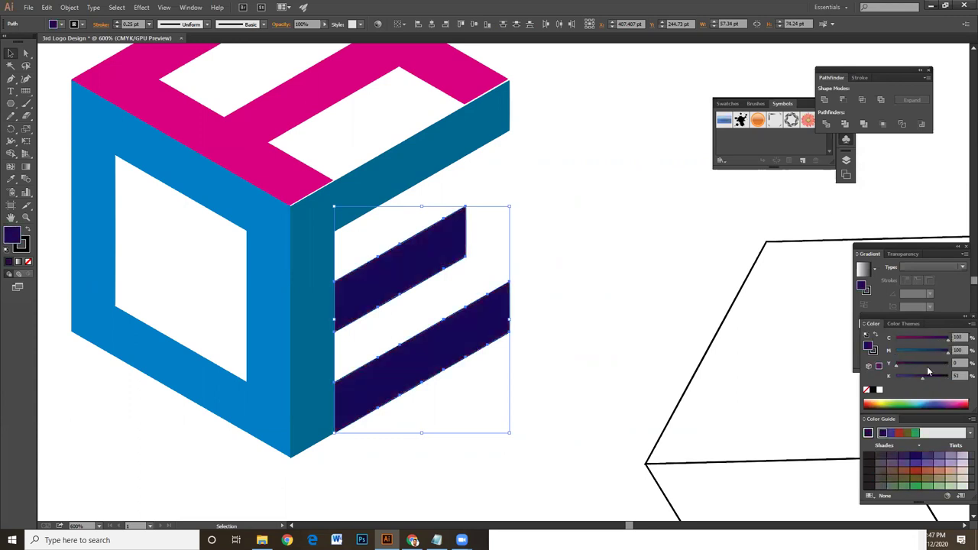
# Eyedropper the right face's teal onto the E stripes, then deselect.
pyautogui.press('i')
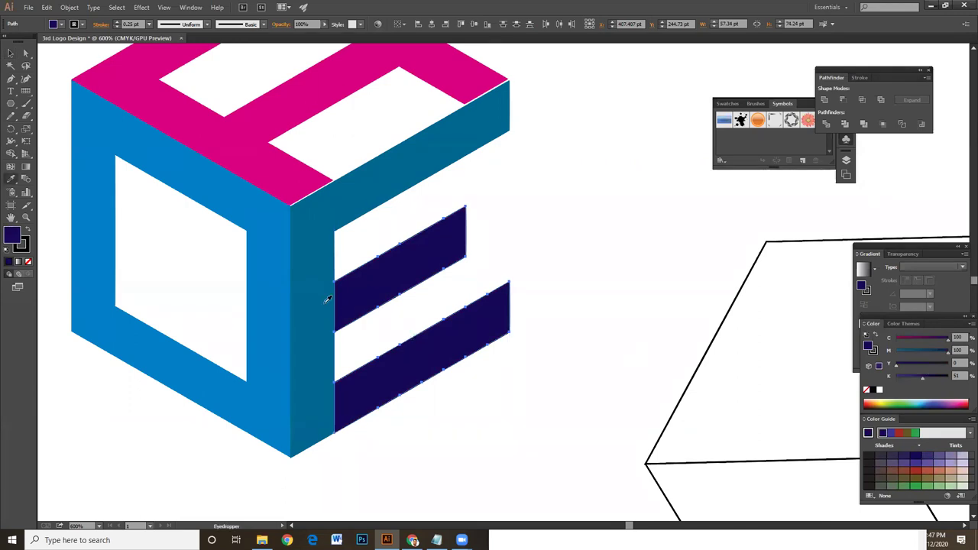
pyautogui.click(328, 299)
pyautogui.click(10, 53)
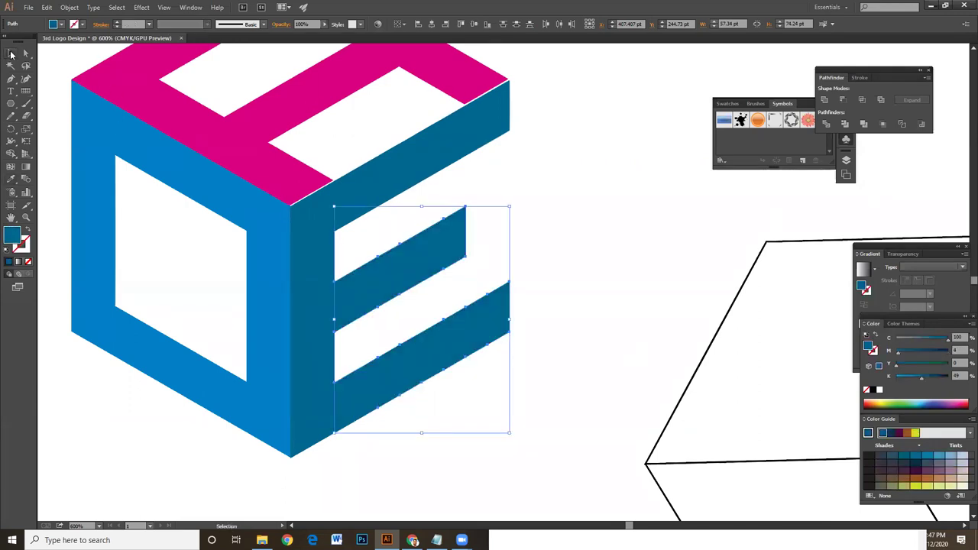
pyautogui.click(709, 239)
pyautogui.moveTo(601, 221)
pyautogui.mouseDown()
pyautogui.moveTo(609, 316)
pyautogui.moveTo(574, 316)
pyautogui.moveTo(467, 208)
pyautogui.mouseUp()
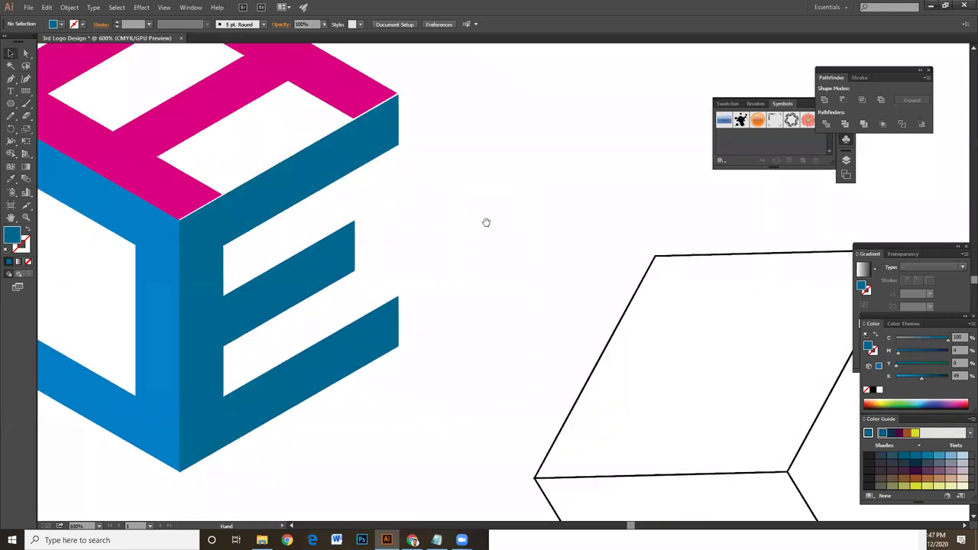
# Eyedropper the right face's dark blue onto the pink top face, undoing a stray white sample.
pyautogui.moveTo(502, 231); pyautogui.dragTo(712, 316)
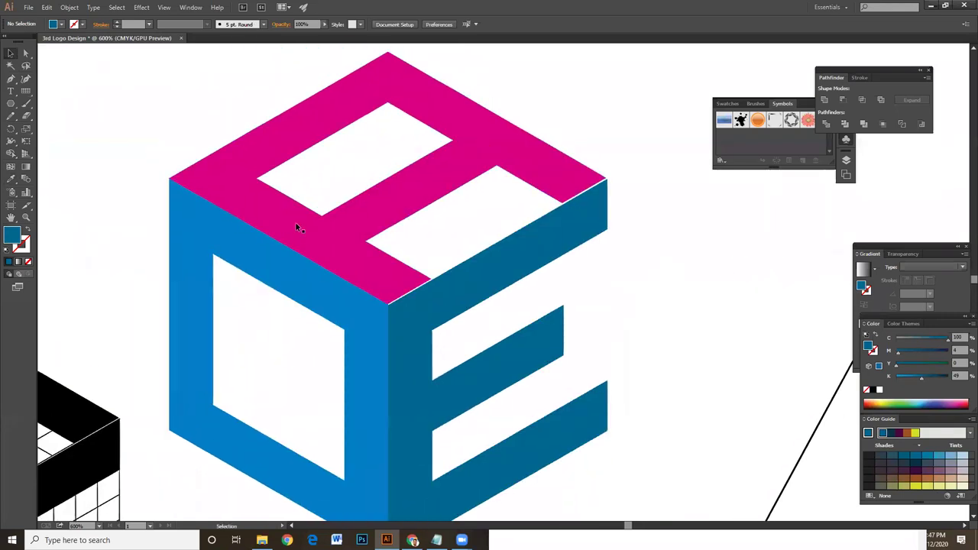
pyautogui.click(329, 227)
pyautogui.press('i')
pyautogui.click(478, 277)
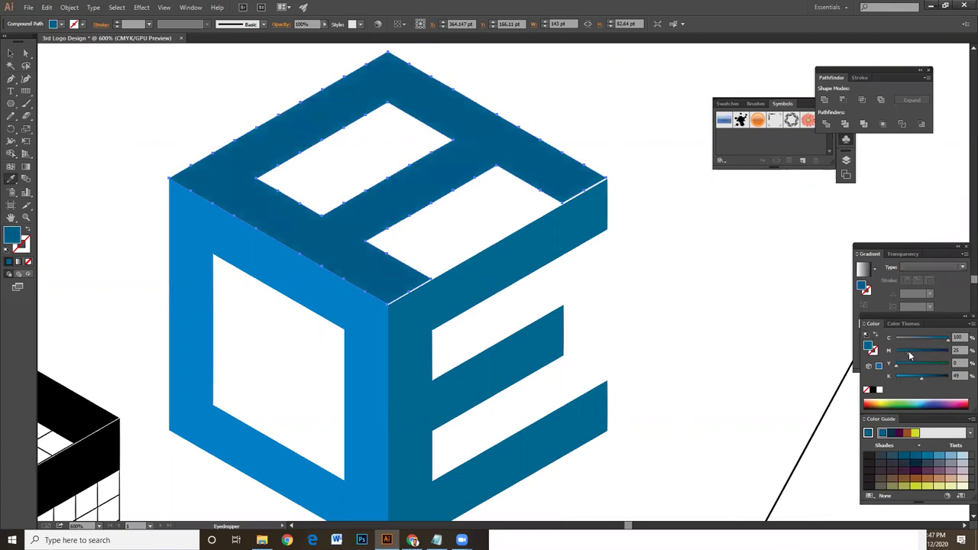
pyautogui.click(642, 276)
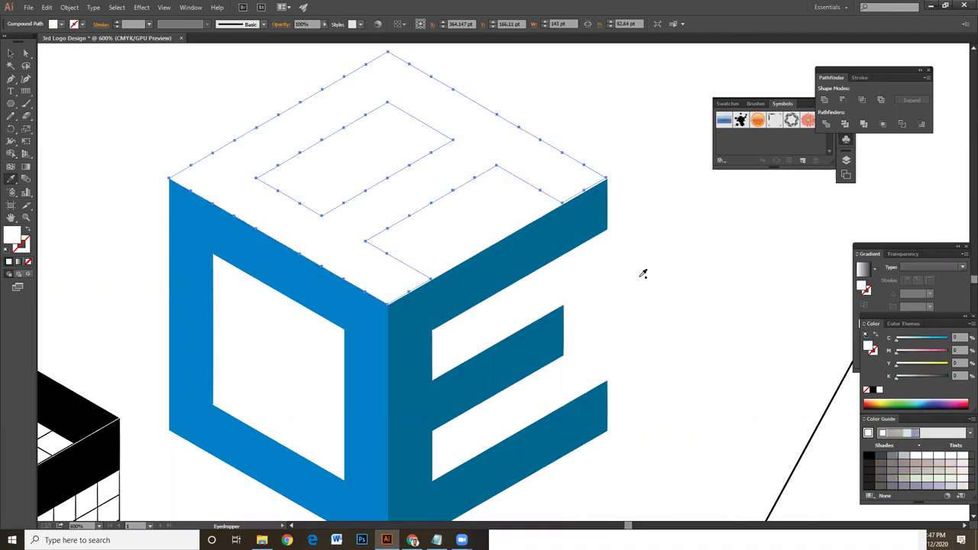
pyautogui.hotkey('ctrl', 'z')
pyautogui.press('v')
pyautogui.click(720, 310)
# Zoom into the front corner and drag the top face's anchors onto the right face's edge.
pyautogui.hotkey('ctrl', '=')
pyautogui.hotkey('ctrl', '=')
pyautogui.hotkey('ctrl', '=')
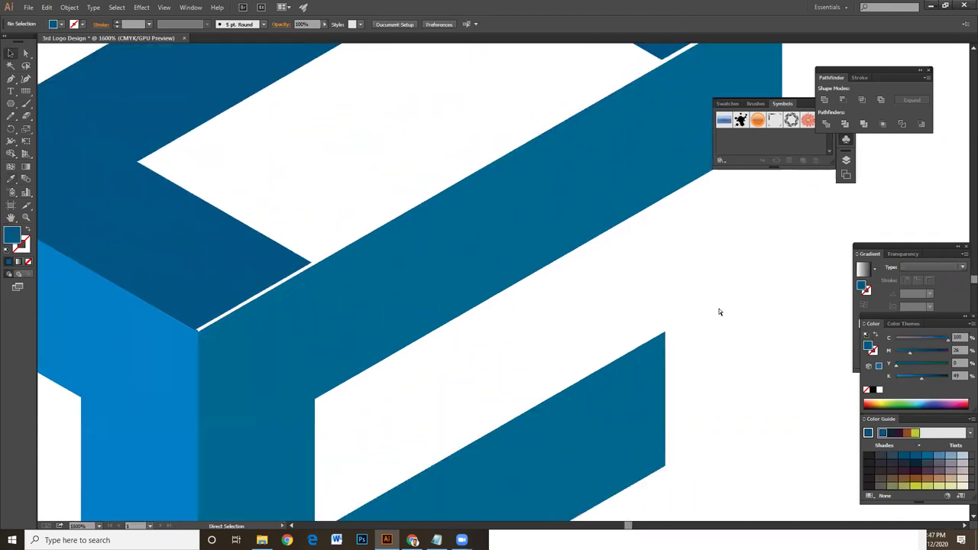
pyautogui.hotkey('ctrl', '=')
pyautogui.hscroll(-5, 717, 307)
pyautogui.click(25, 53)
pyautogui.click(270, 380)
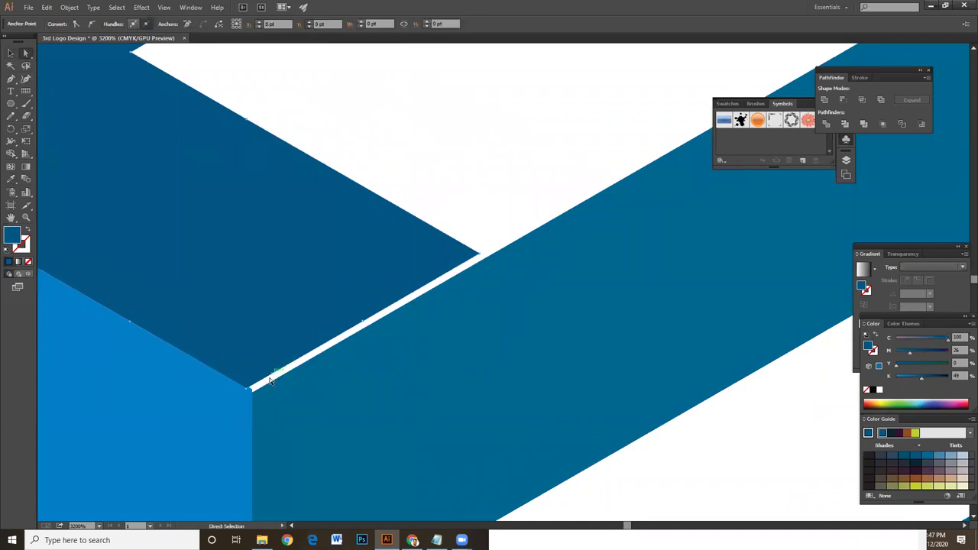
pyautogui.moveTo(251, 389); pyautogui.dragTo(252, 393)
pyautogui.moveTo(481, 253); pyautogui.dragTo(476, 258)
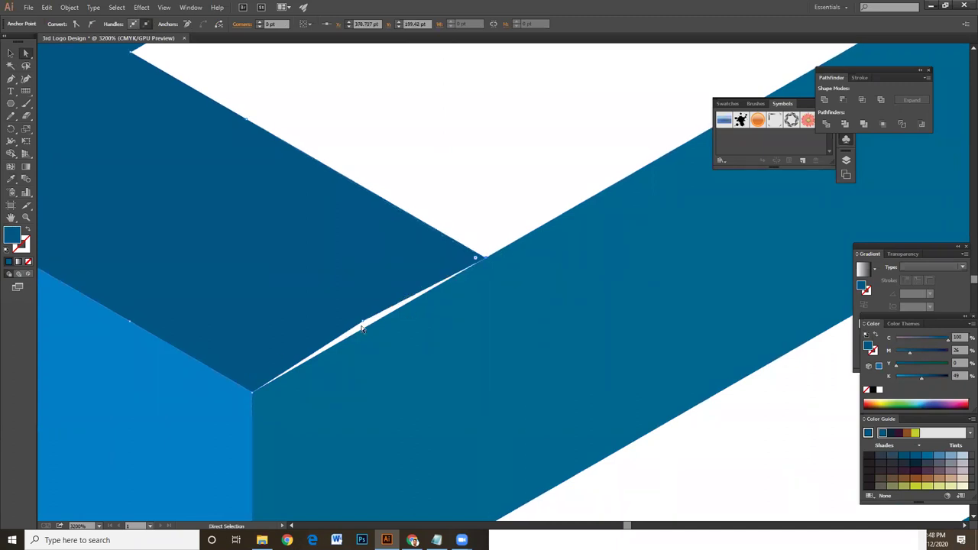
pyautogui.moveTo(362, 324); pyautogui.dragTo(366, 327)
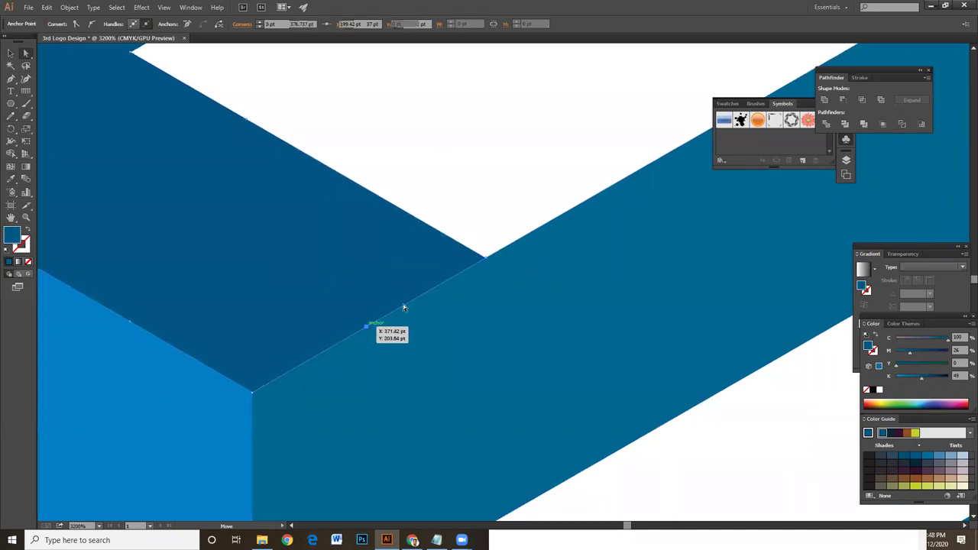
pyautogui.click(502, 216)
# Nudge the anchors at the far end to close the remaining white sliver.
pyautogui.moveTo(311, 367); pyautogui.dragTo(480, 305)
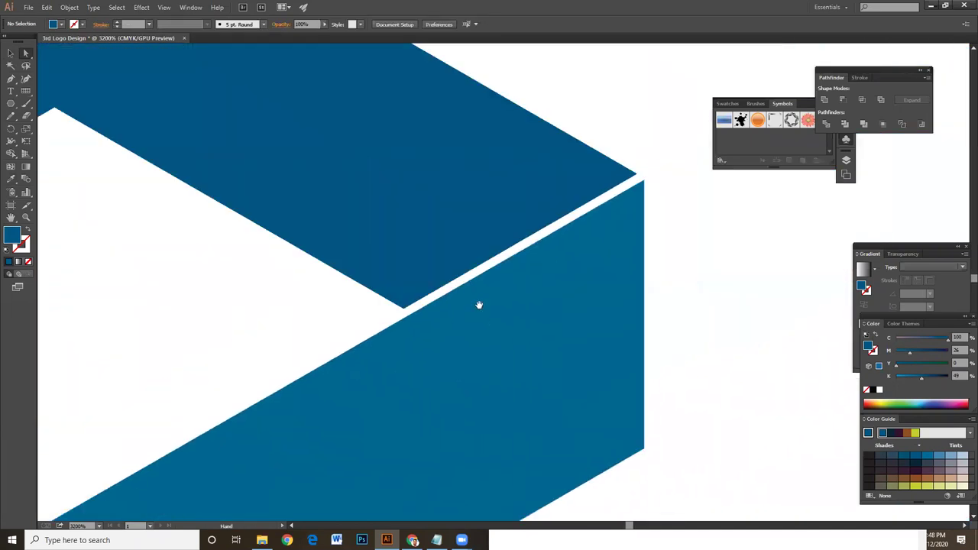
pyautogui.click(636, 175)
pyautogui.moveTo(638, 175); pyautogui.dragTo(645, 182)
pyautogui.moveTo(412, 306); pyautogui.dragTo(408, 319)
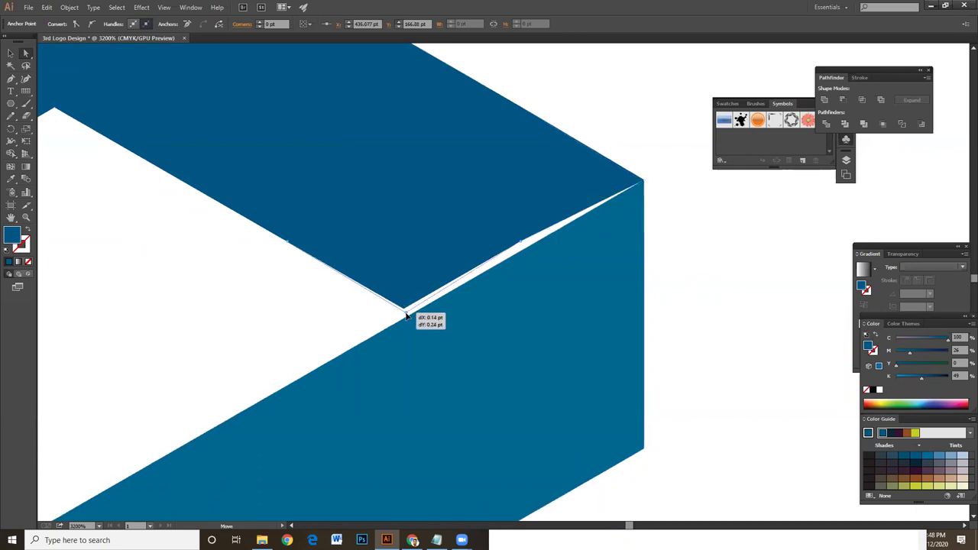
pyautogui.click(523, 246)
pyautogui.moveTo(524, 246); pyautogui.dragTo(535, 240)
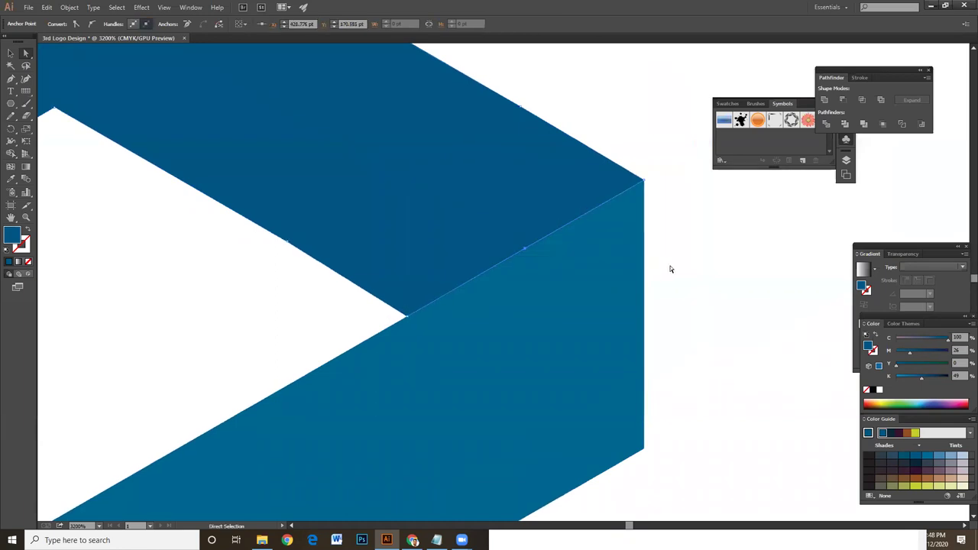
pyautogui.click(688, 268)
# Zoom out to show all three cubes and select the wireframe cube.
pyautogui.hotkey('ctrl', '-')
pyautogui.hotkey('ctrl', '-')
pyautogui.hotkey('ctrl', '-')
pyautogui.hotkey('ctrl', '-')
pyautogui.hotkey('ctrl', '-')
pyautogui.hotkey('ctrl', '-')
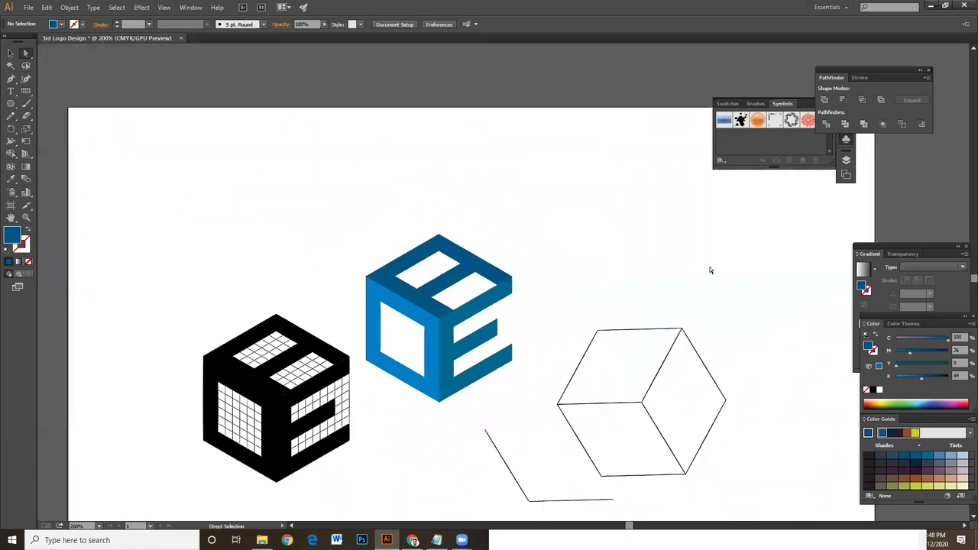
pyautogui.moveTo(699, 343); pyautogui.dragTo(700, 263)
pyautogui.click(11, 53)
pyautogui.moveTo(610, 369); pyautogui.dragTo(646, 363)
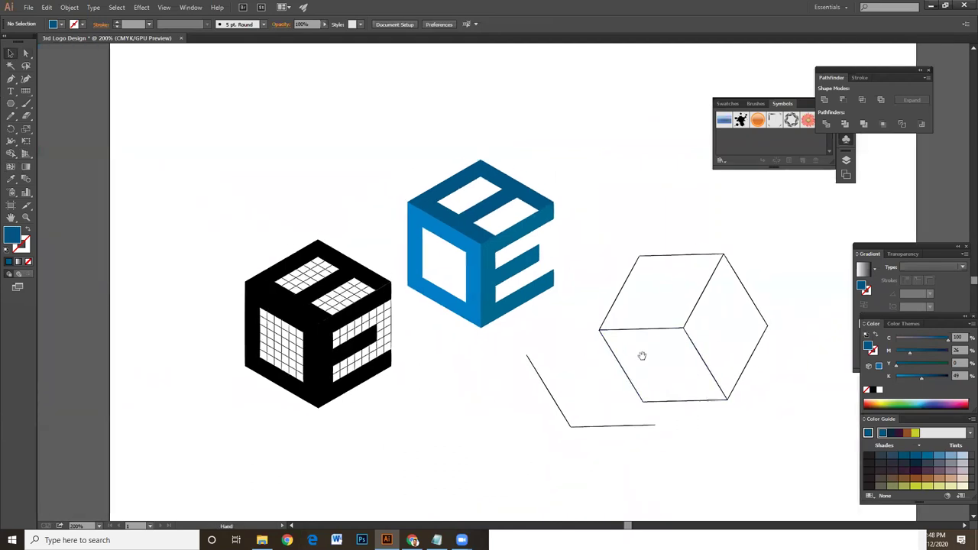
pyautogui.click(695, 310)
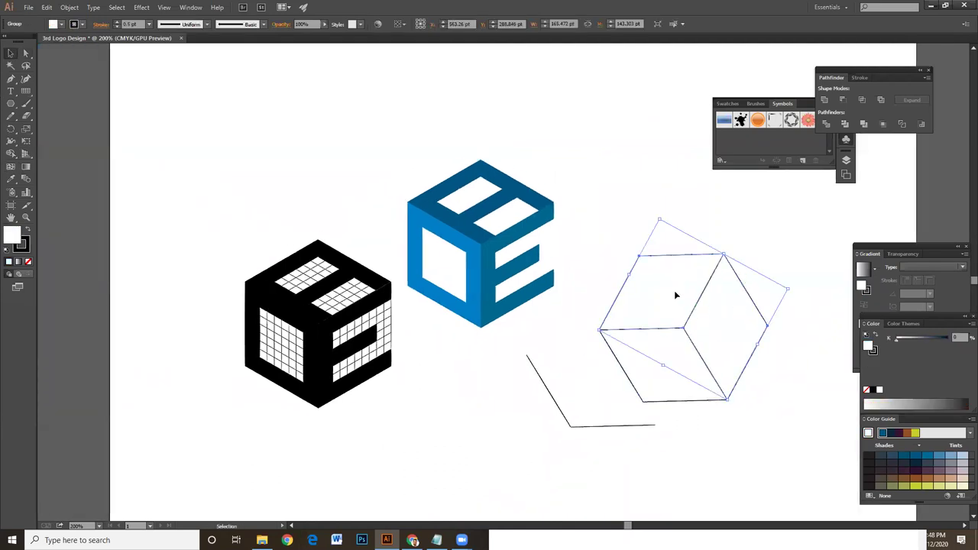
# Shift the bent line down-left and rotate the wireframe cube to a new tilted angle.
pyautogui.moveTo(572, 393); pyautogui.dragTo(566, 437)
pyautogui.click(723, 344)
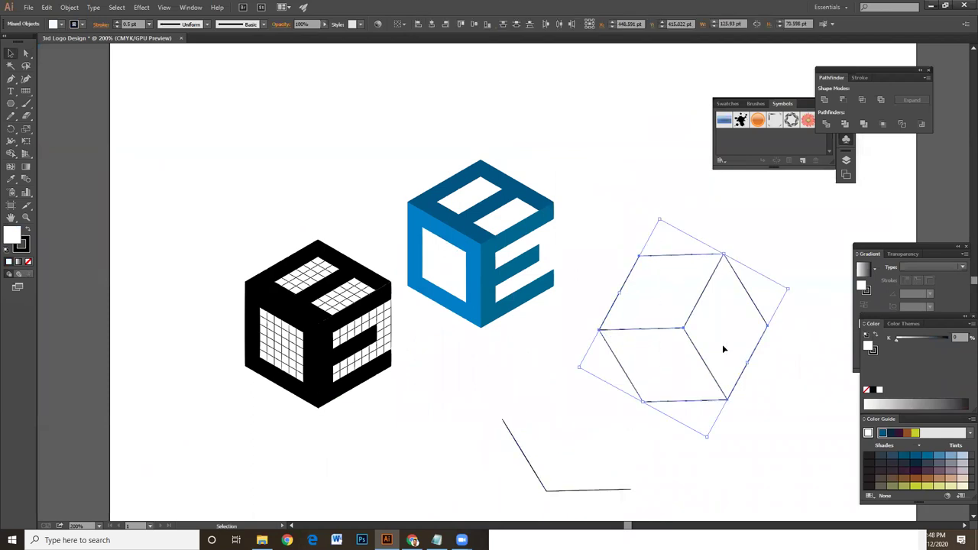
pyautogui.moveTo(791, 288); pyautogui.dragTo(733, 250)
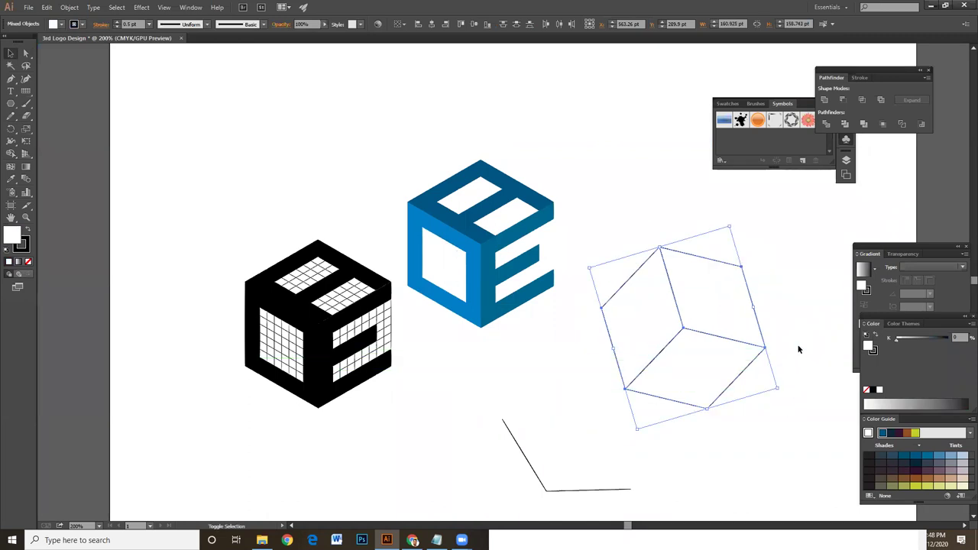
pyautogui.moveTo(732, 221); pyautogui.dragTo(775, 286)
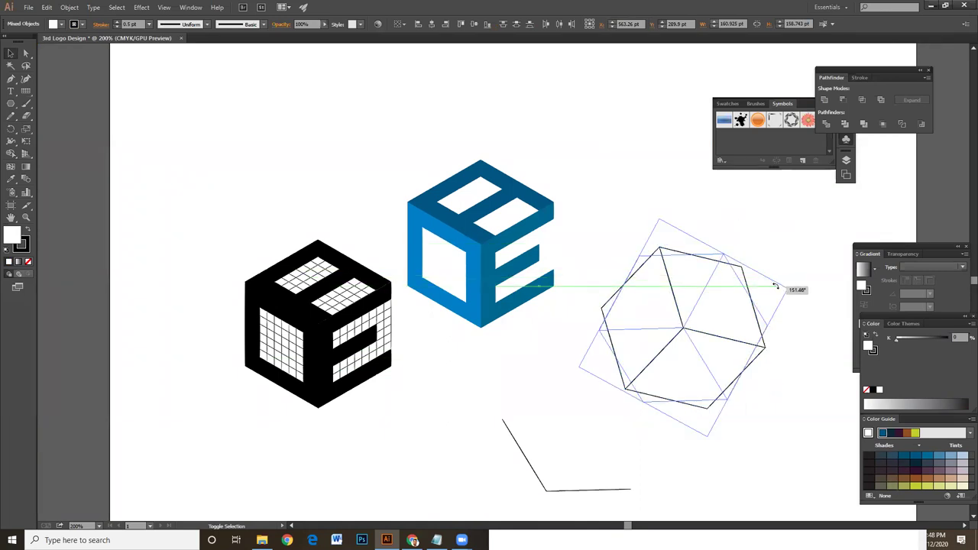
pyautogui.moveTo(775, 285); pyautogui.dragTo(777, 351)
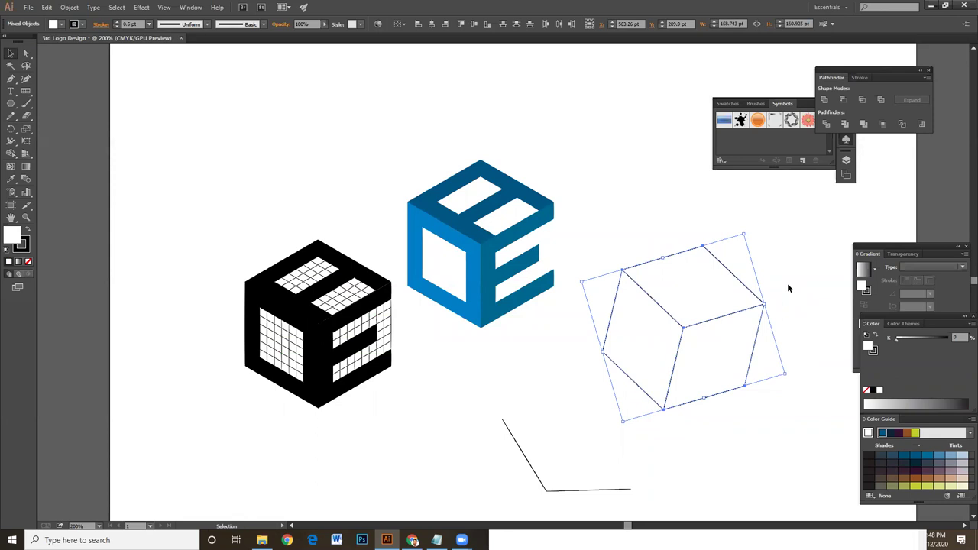
pyautogui.click(781, 300)
# Marquee-select all of the tilted wireframe cube's paths again.
pyautogui.scroll(1, 711, 262)
pyautogui.scroll(1, 716, 260)
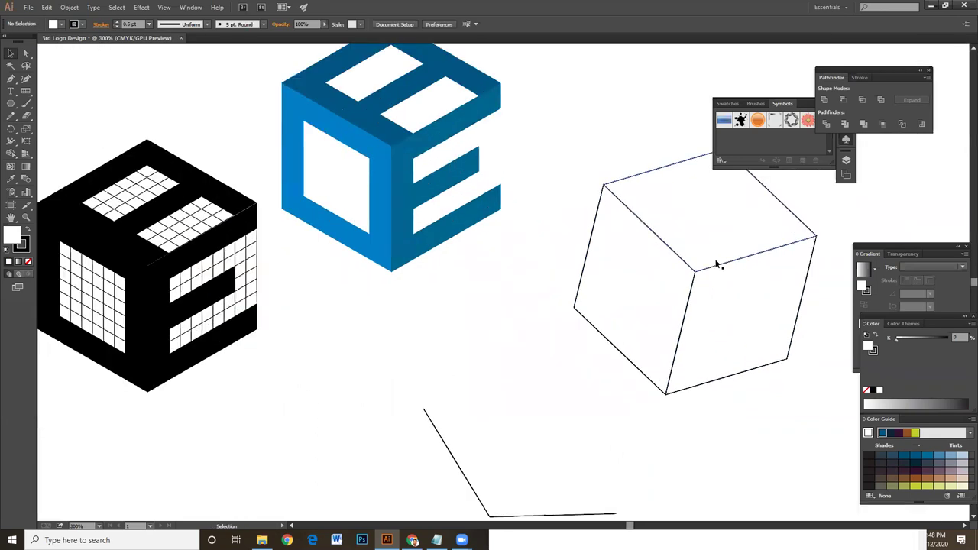
pyautogui.hscroll(5, 441, 377)
pyautogui.scroll(-2, 441, 378)
pyautogui.hscroll(-4, 452, 308)
pyautogui.scroll(2, 452, 308)
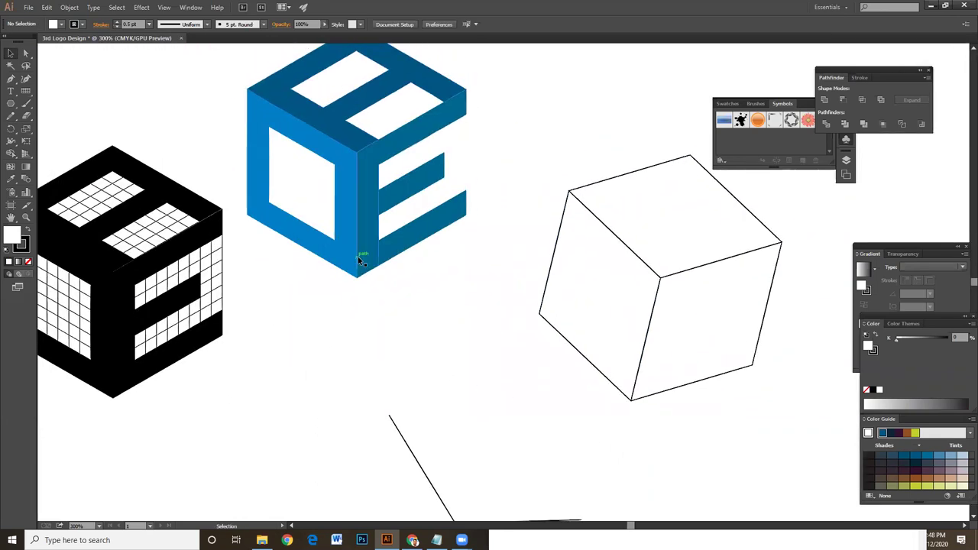
pyautogui.hscroll(2, 395, 311)
pyautogui.scroll(-1, 395, 310)
pyautogui.moveTo(467, 157); pyautogui.dragTo(662, 388)
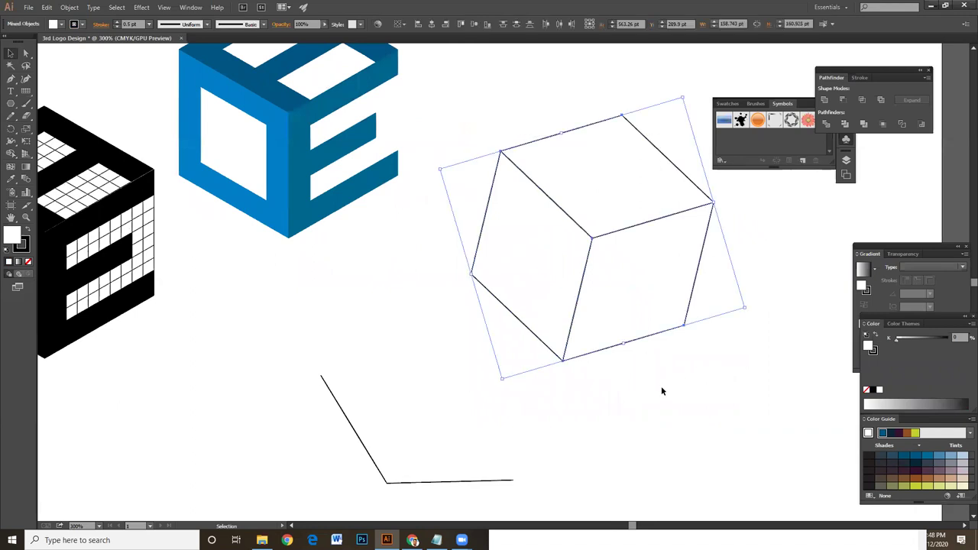
pyautogui.click(482, 123)
pyautogui.moveTo(469, 98); pyautogui.dragTo(720, 403)
# Apply Offset Path to the cube with -4 pt offset and Miter joins, previewing first.
pyautogui.click(69, 7)
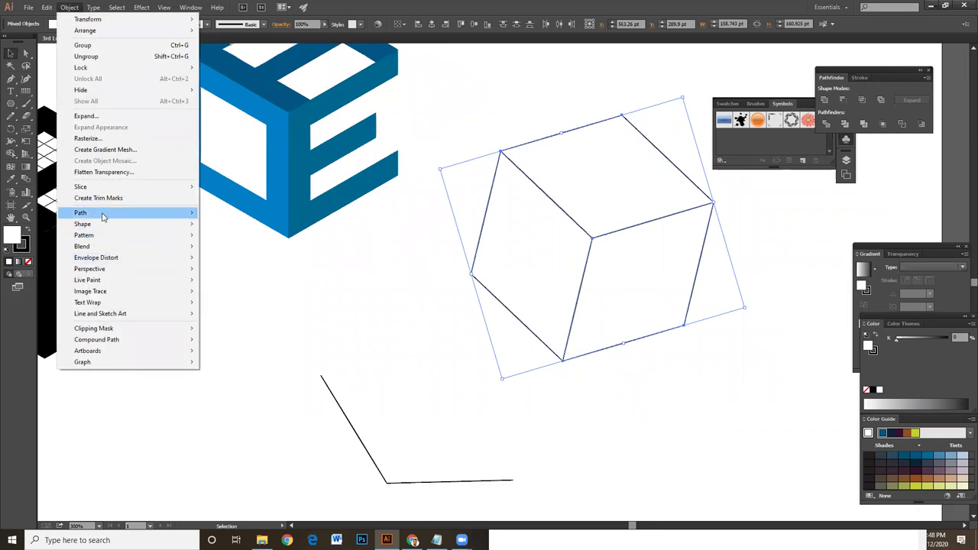
pyautogui.moveTo(80, 213)
pyautogui.click(268, 252)
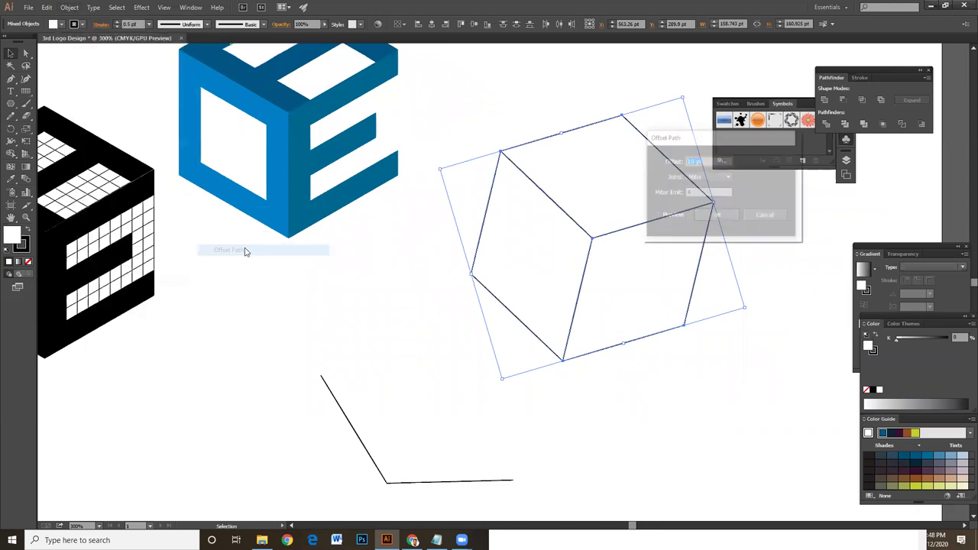
pyautogui.moveTo(685, 138); pyautogui.dragTo(272, 210)
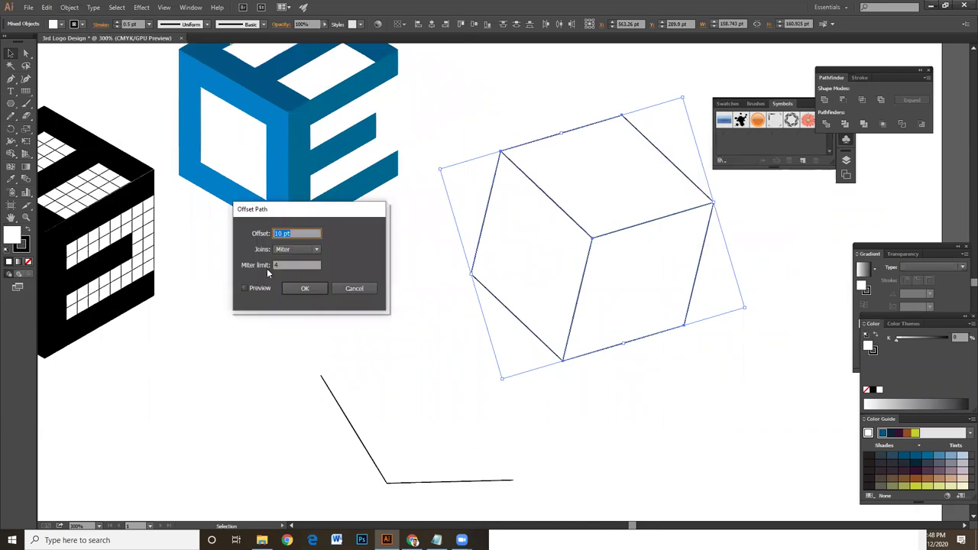
pyautogui.click(259, 290)
pyautogui.doubleClick(274, 233)
pyautogui.write('4')
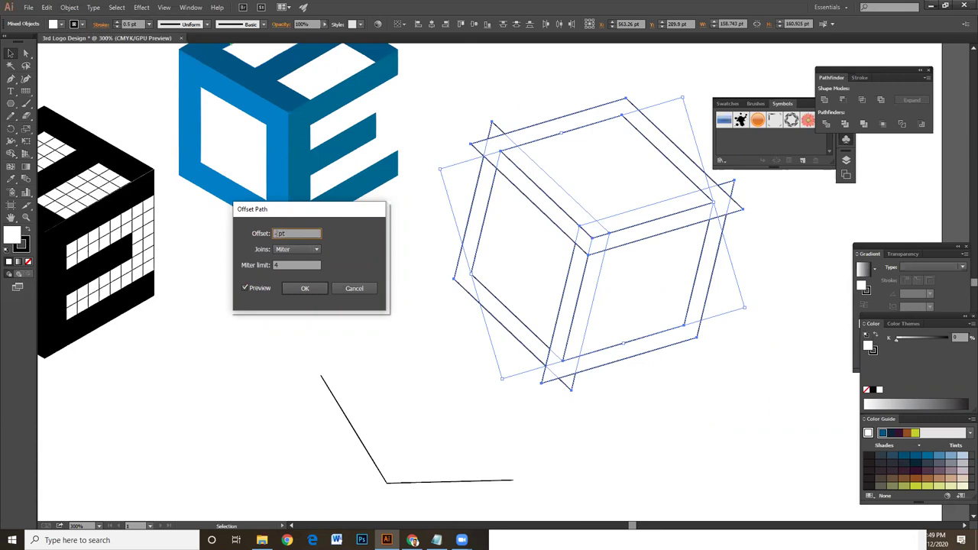
pyautogui.write('-4')
pyautogui.click(287, 266)
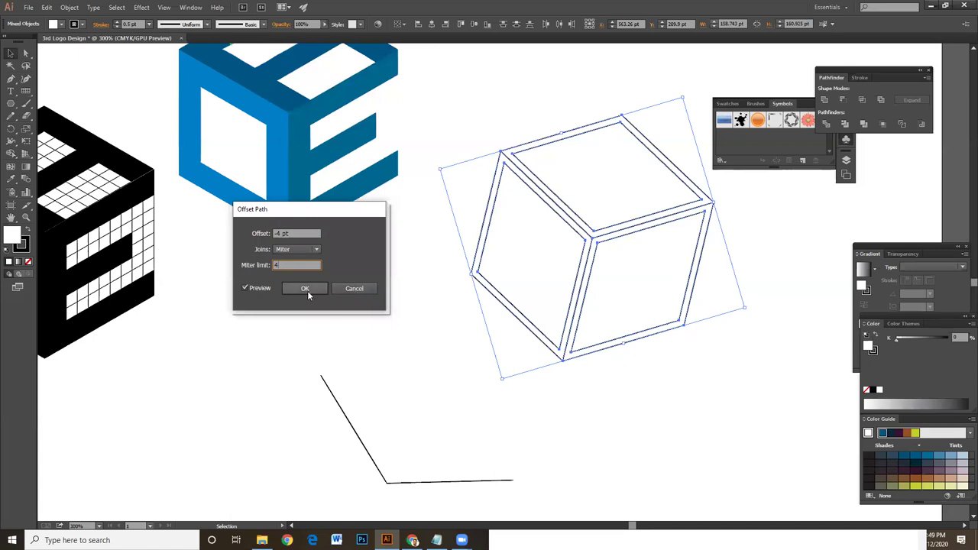
pyautogui.click(306, 288)
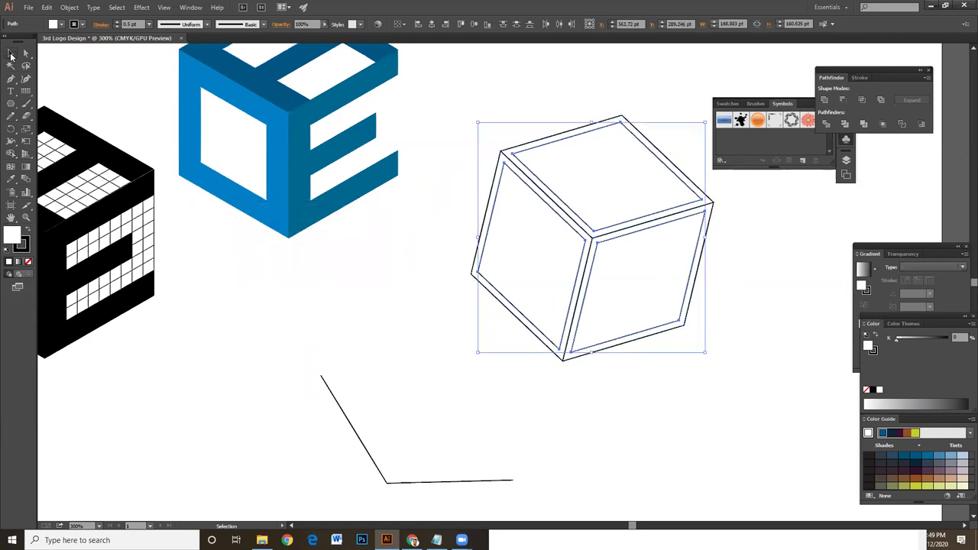
# Ungroup the double-outlined cube into separate face paths.
pyautogui.click(356, 350)
pyautogui.scroll(3, 331, 352)
pyautogui.scroll(2, 338, 333)
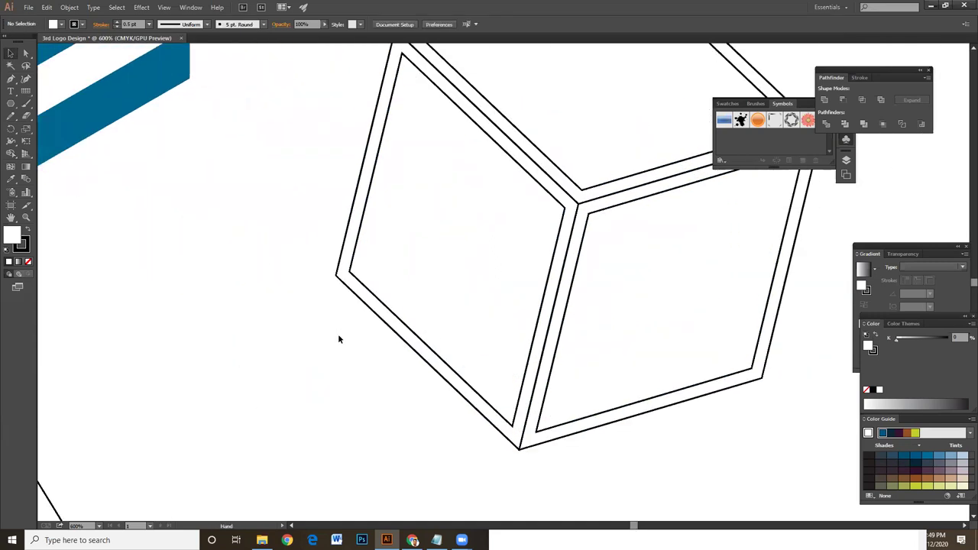
pyautogui.scroll(-4, 322, 341)
pyautogui.press('v')
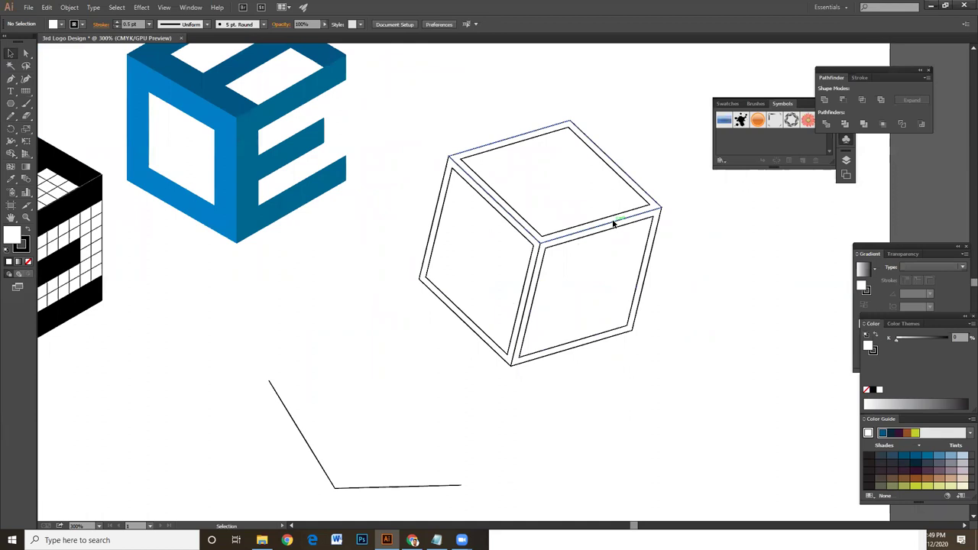
pyautogui.click(615, 223)
pyautogui.rightClick(615, 223)
pyautogui.click(692, 275)
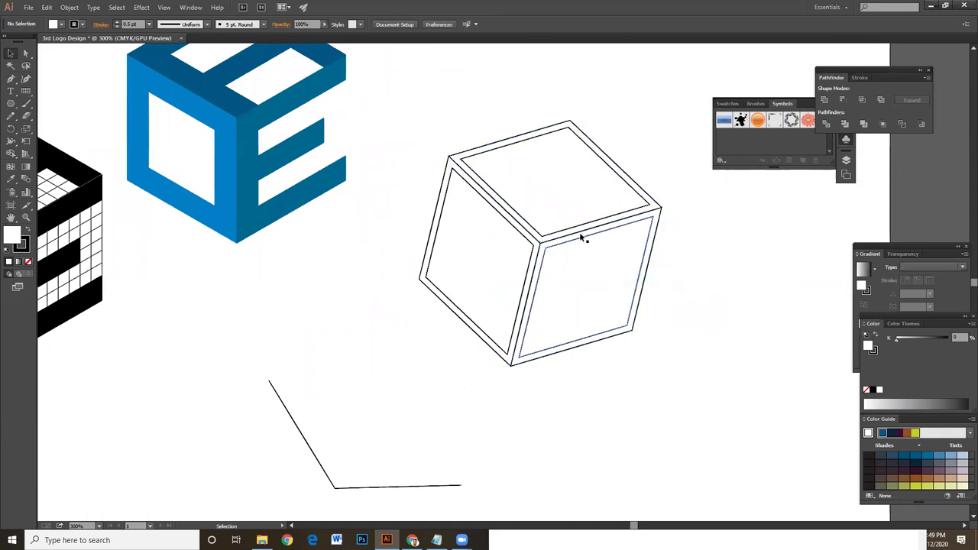
# Select the top, left and right faces together, then zoom out.
pyautogui.click(504, 198)
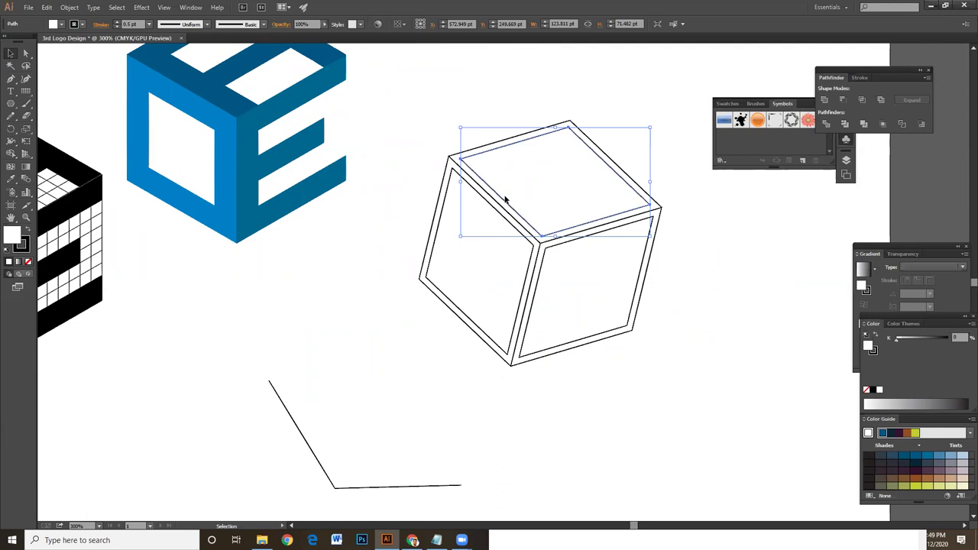
pyautogui.keyDown('shift'); pyautogui.click(455, 175); pyautogui.keyUp('shift')
pyautogui.keyDown('shift'); pyautogui.click(560, 244); pyautogui.keyUp('shift')
pyautogui.scroll(-1, 560, 244)
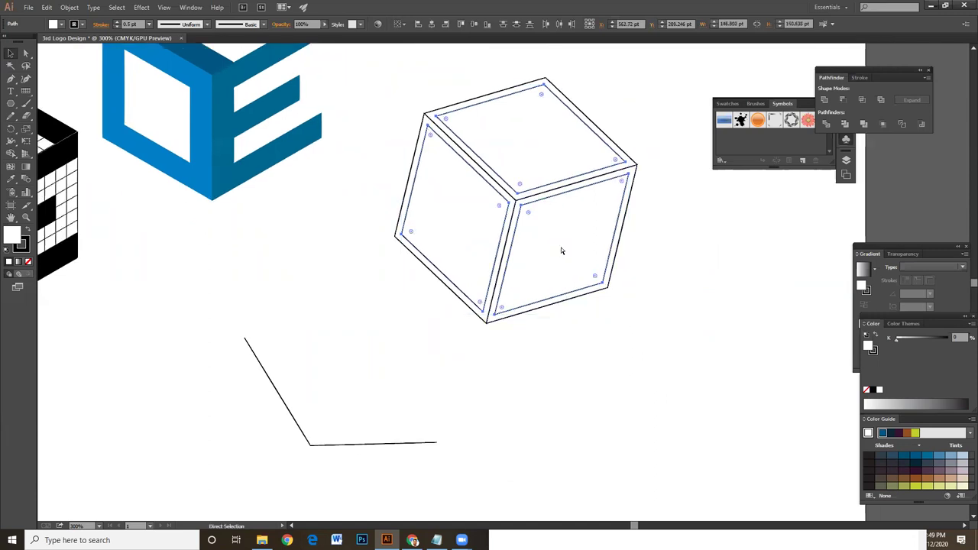
pyautogui.hotkey('ctrl', '-')
pyautogui.scroll(-1, 560, 245)
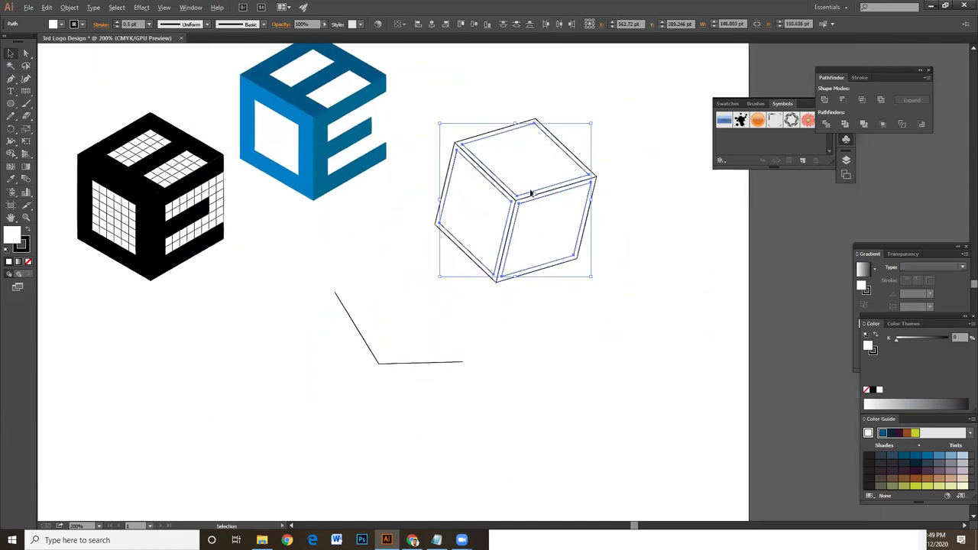
# Duplicate the cube below the original and delete the stray angled line.
pyautogui.moveTo(534, 203)
pyautogui.mouseDown()
pyautogui.moveTo(580, 339)
pyautogui.moveTo(582, 400)
pyautogui.moveTo(612, 384)
pyautogui.mouseUp()
pyautogui.moveTo(381, 304); pyautogui.dragTo(349, 382)
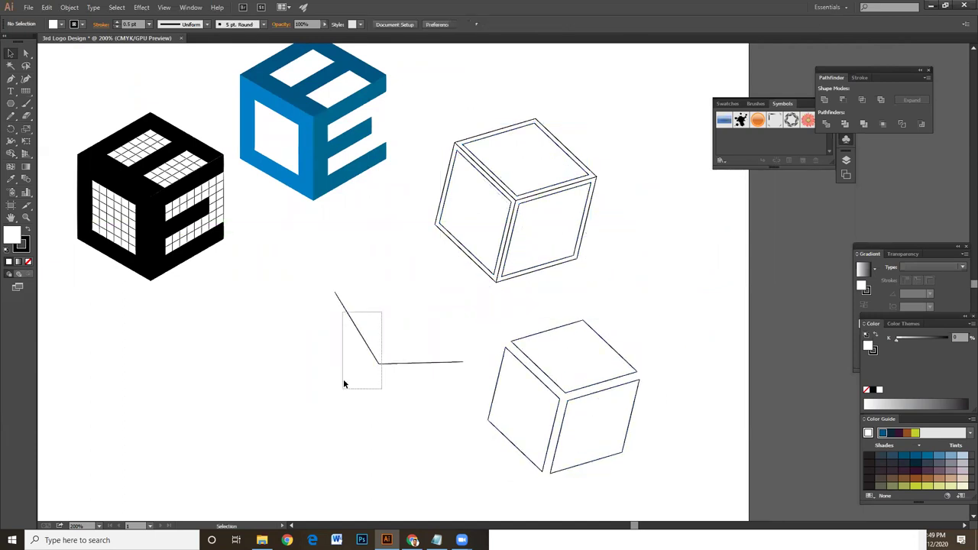
pyautogui.press('Delete')
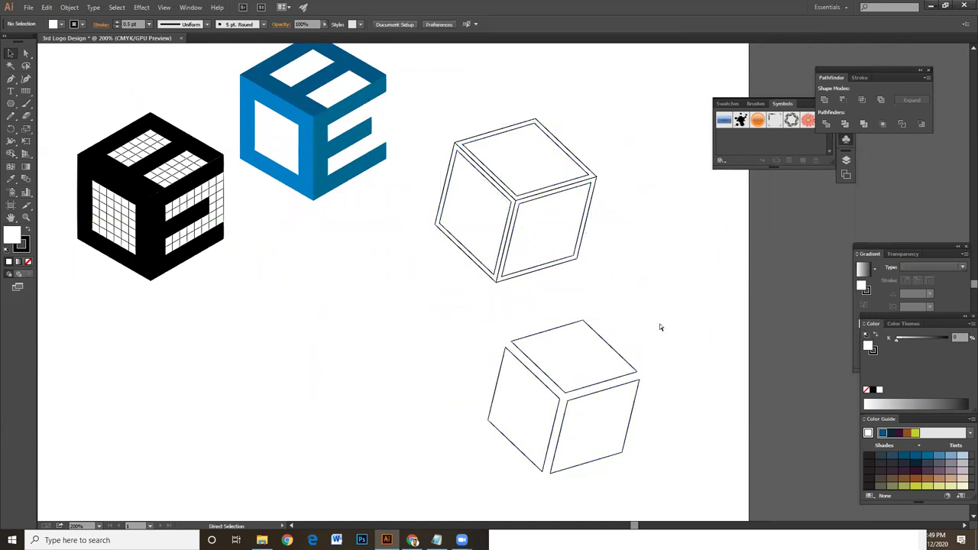
pyautogui.hotkey('ctrl', '=')
pyautogui.moveTo(615, 319); pyautogui.dragTo(618, 258)
# Move the copied cube left and up beside the other cubes.
pyautogui.click(592, 447)
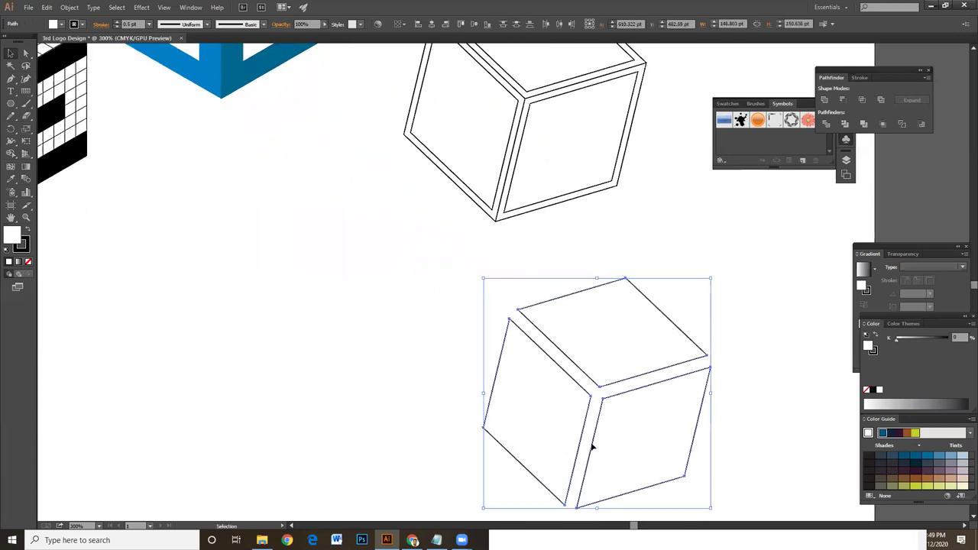
pyautogui.click(459, 344)
pyautogui.click(600, 428)
pyautogui.moveTo(589, 408)
pyautogui.mouseDown()
pyautogui.moveTo(377, 401)
pyautogui.moveTo(178, 304)
pyautogui.mouseUp()
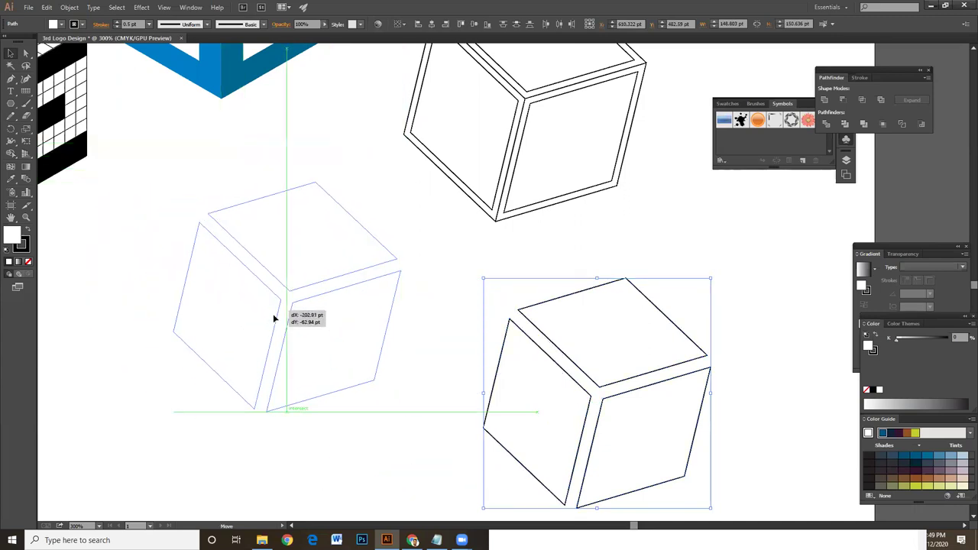
pyautogui.moveTo(194, 268); pyautogui.dragTo(272, 317)
pyautogui.click(466, 383)
# Nudge the lower cube up-left and check its placement beside the blue and black cubes.
pyautogui.moveTo(481, 354)
pyautogui.mouseDown()
pyautogui.moveTo(627, 498)
pyautogui.moveTo(581, 457)
pyautogui.moveTo(582, 435)
pyautogui.moveTo(524, 406)
pyautogui.mouseUp()
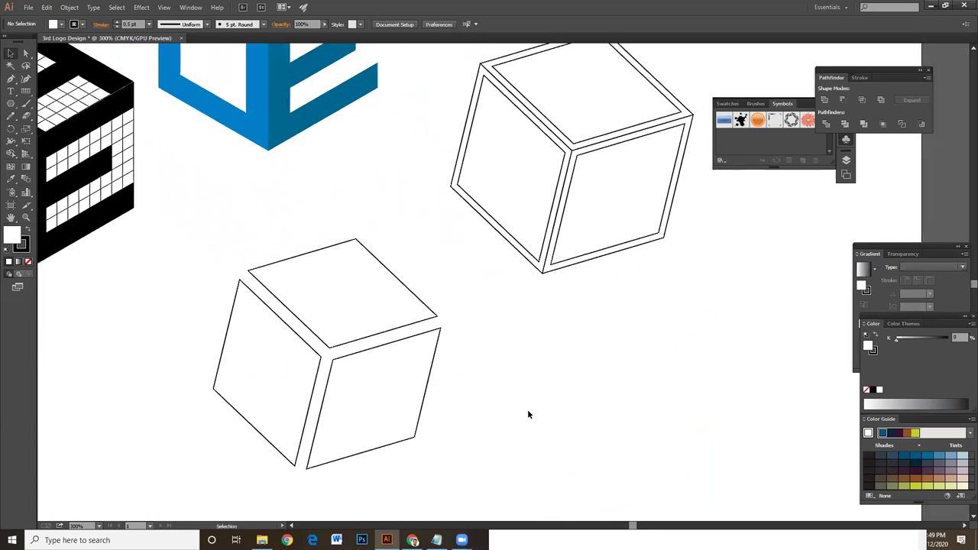
pyautogui.moveTo(539, 357)
pyautogui.mouseDown()
pyautogui.moveTo(572, 391)
pyautogui.moveTo(602, 363)
pyautogui.mouseUp()
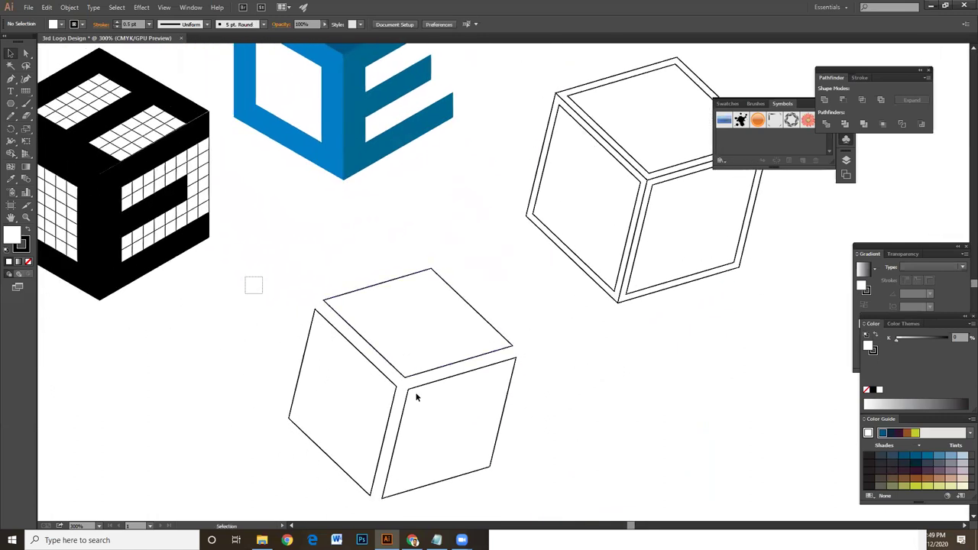
pyautogui.moveTo(245, 277); pyautogui.dragTo(518, 477)
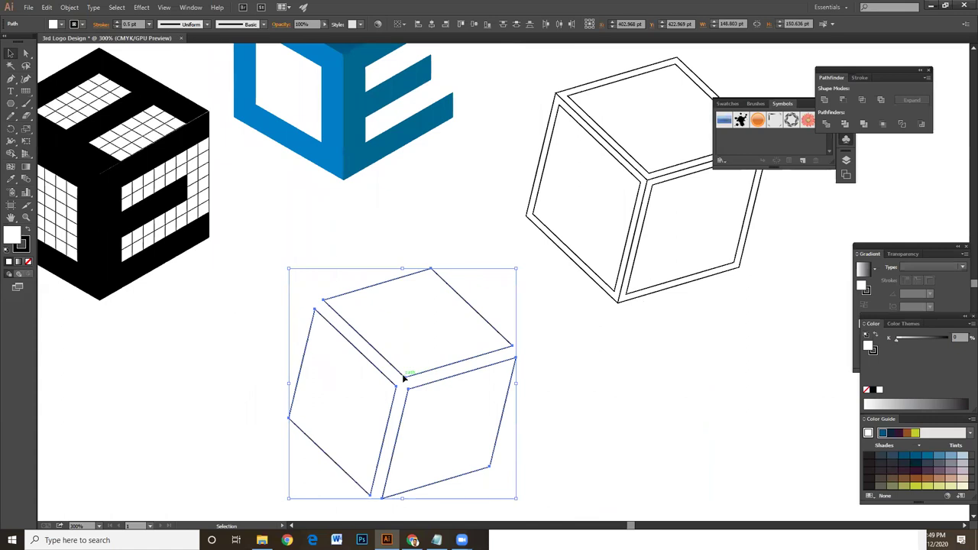
pyautogui.moveTo(403, 377); pyautogui.dragTo(389, 327)
pyautogui.click(483, 269)
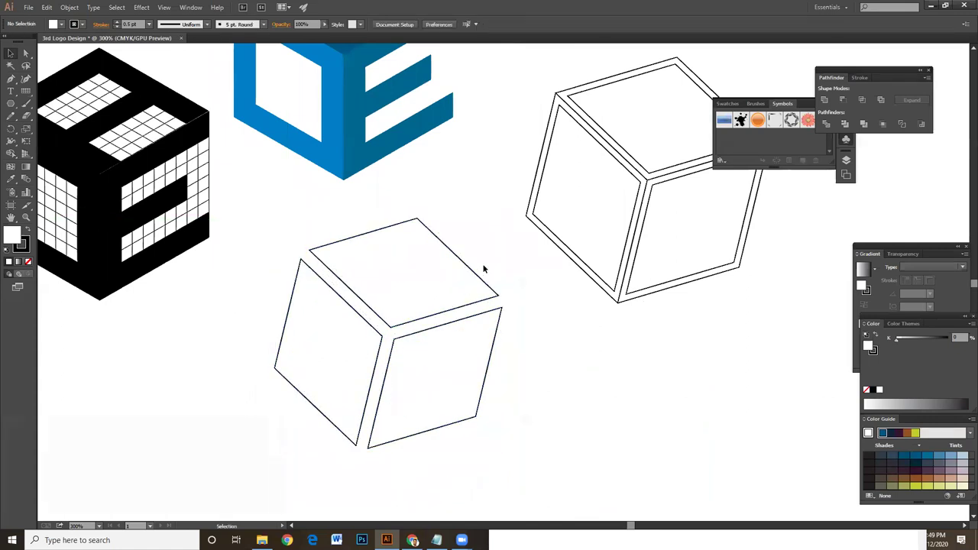
pyautogui.moveTo(569, 437); pyautogui.dragTo(558, 409)
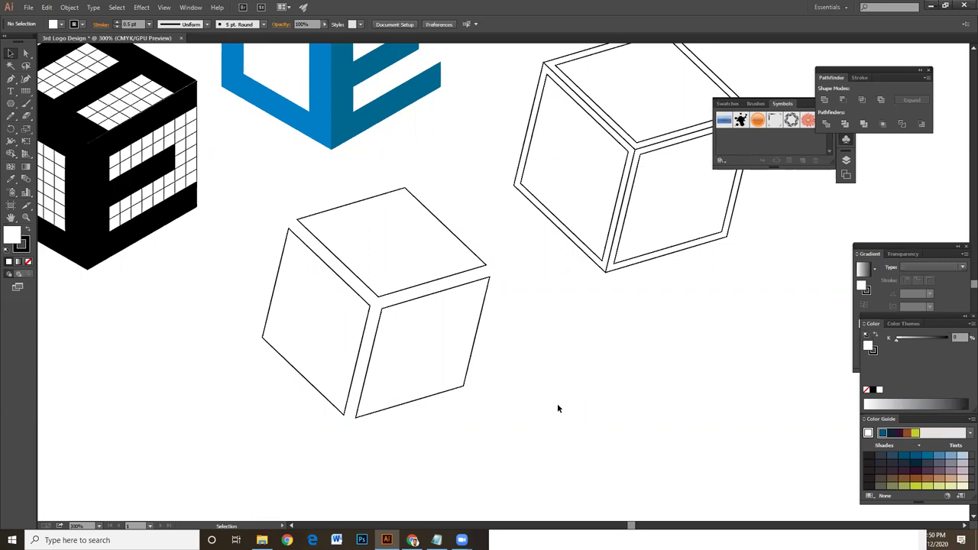
pyautogui.moveTo(435, 299)
pyautogui.mouseDown()
pyautogui.moveTo(469, 454)
pyautogui.moveTo(460, 372)
pyautogui.mouseUp()
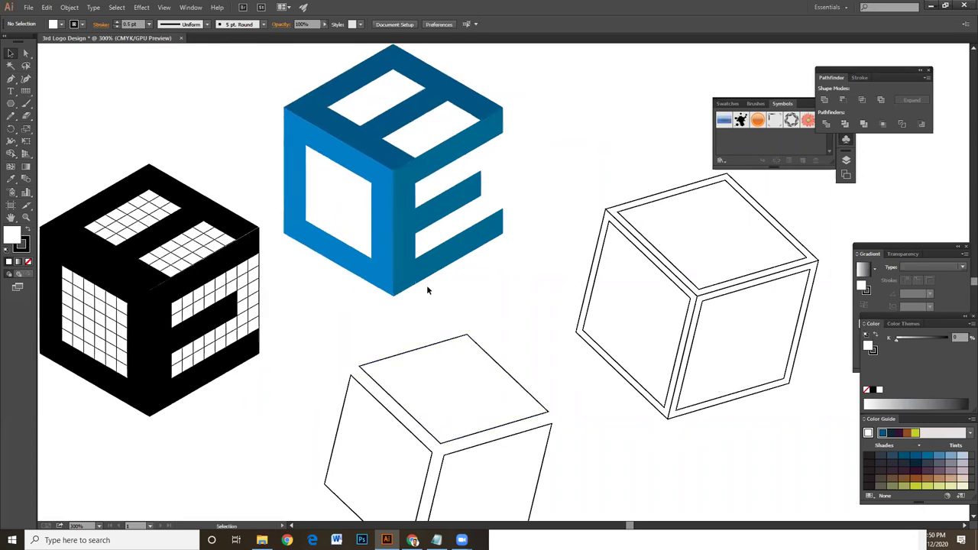
pyautogui.moveTo(431, 332); pyautogui.dragTo(442, 223)
pyautogui.moveTo(331, 254); pyautogui.dragTo(518, 453)
pyautogui.click(390, 232)
pyautogui.moveTo(325, 245); pyautogui.dragTo(567, 462)
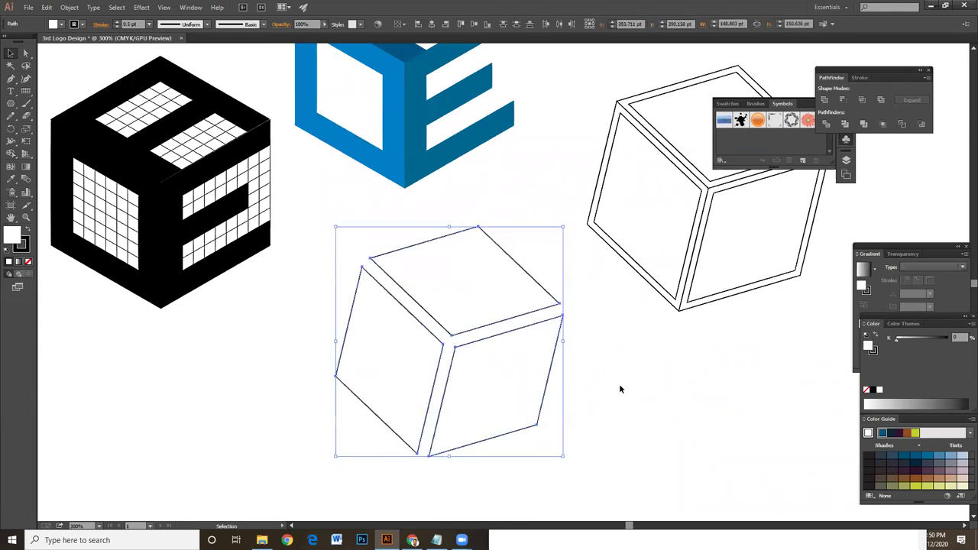
pyautogui.click(661, 376)
pyautogui.hotkey('ctrl', '-')
pyautogui.hotkey('ctrl', '-')
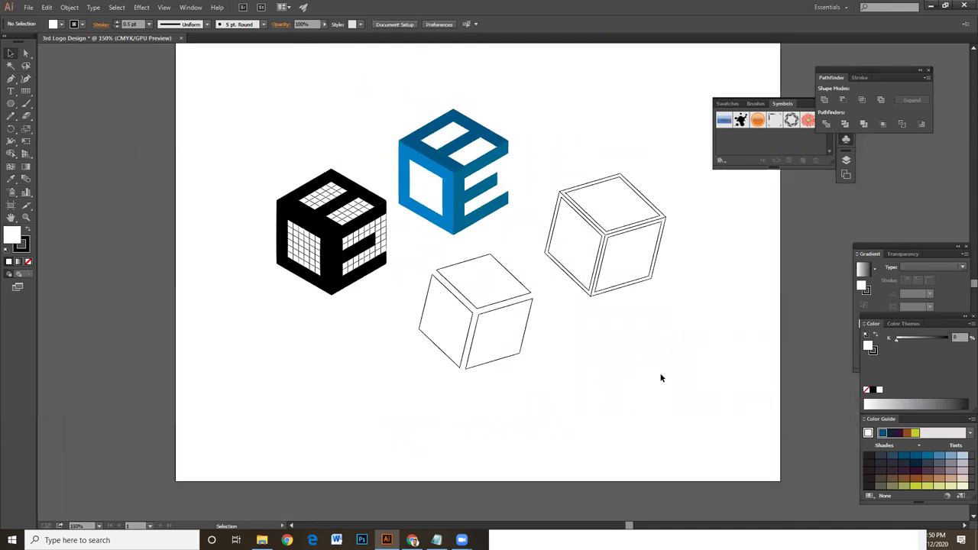
# Marquee-select all four cubes and drag the bounding-box corner outward to scale them up.
pyautogui.hscroll(2, 688, 340)
pyautogui.scroll(1, 650, 348)
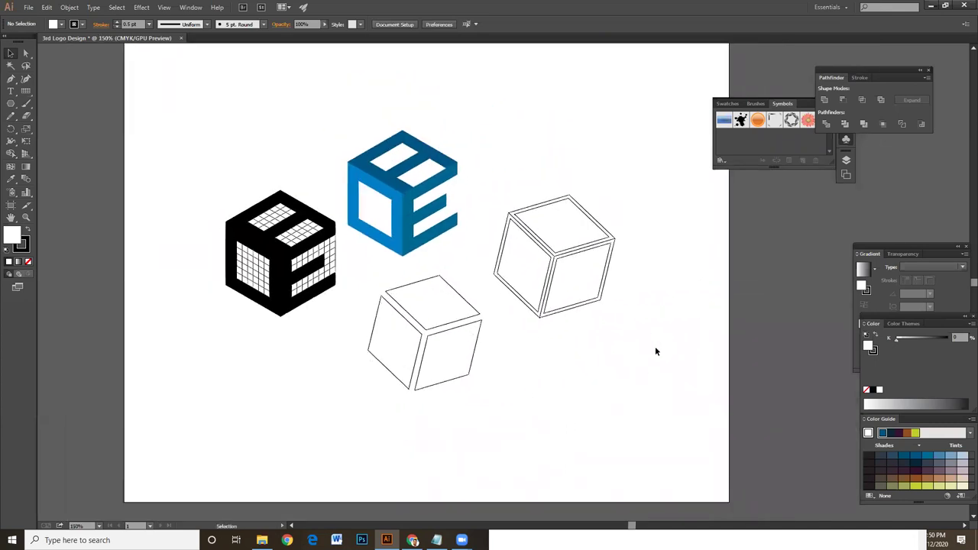
pyautogui.moveTo(172, 103); pyautogui.dragTo(598, 394)
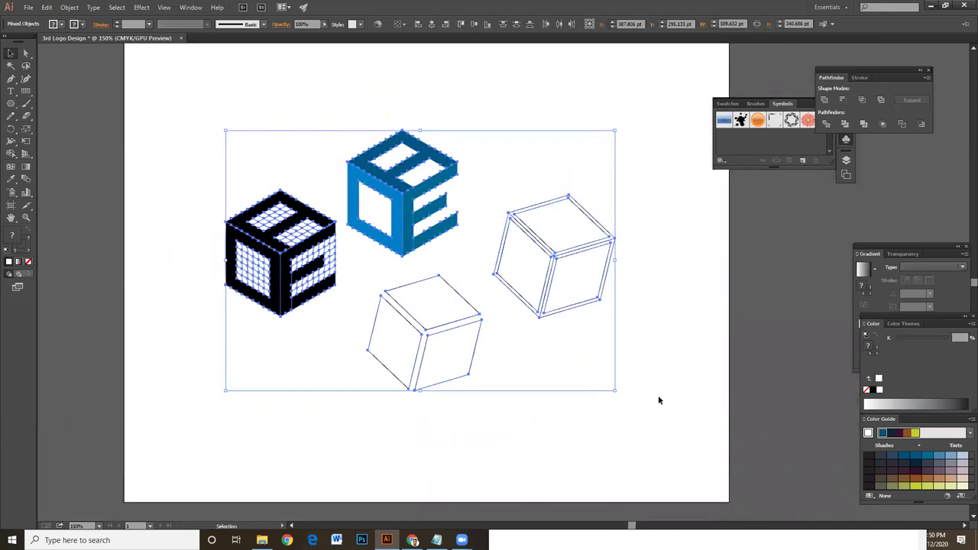
pyautogui.moveTo(617, 393)
pyautogui.mouseDown()
pyautogui.moveTo(688, 455)
pyautogui.moveTo(686, 437)
pyautogui.mouseUp()
pyautogui.press('a')
pyautogui.scroll(2, 624, 393)
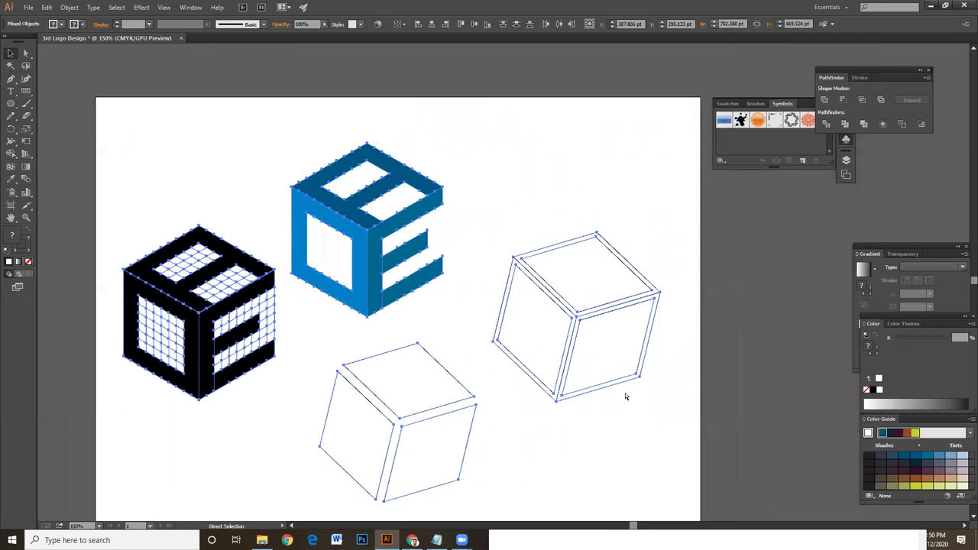
pyautogui.hotkey('ctrl', '-')
pyautogui.press('v')
pyautogui.moveTo(607, 429); pyautogui.dragTo(624, 460)
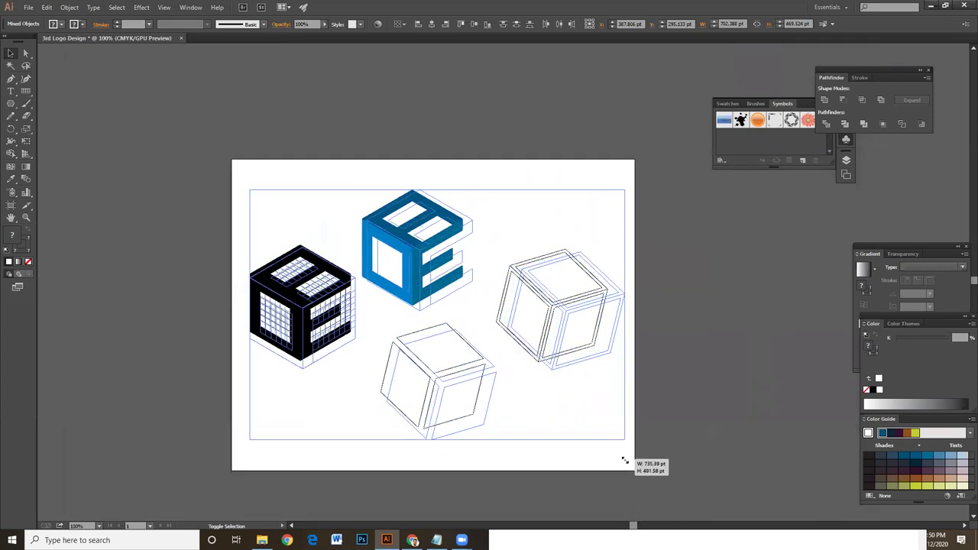
pyautogui.click(710, 410)
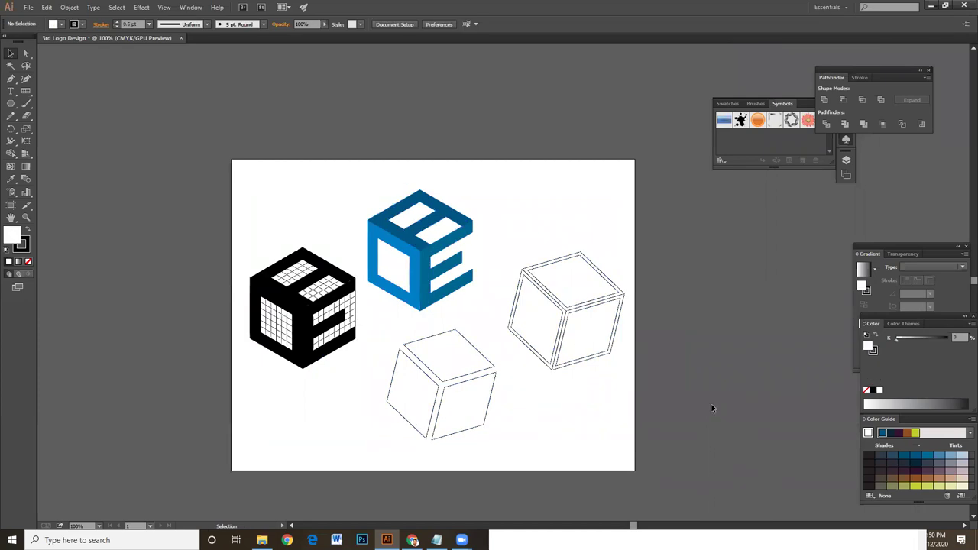
# Export via Save for Web using the JPEG High preset and proceed to save.
pyautogui.click(29, 7)
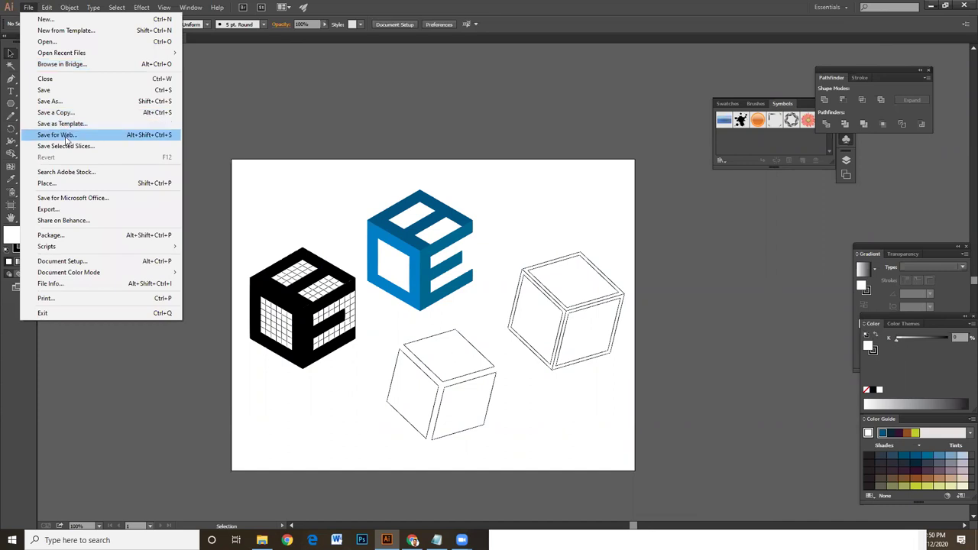
pyautogui.click(67, 135)
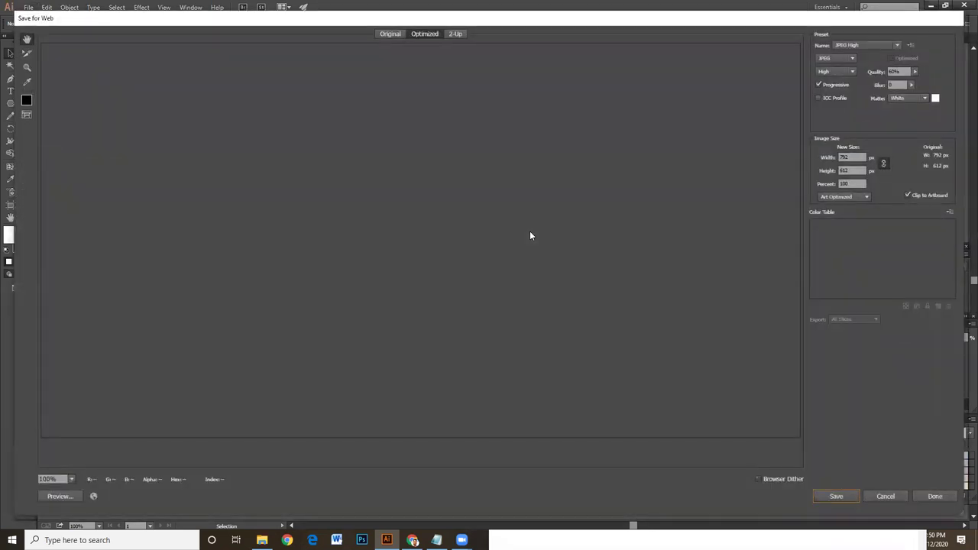
pyautogui.click(839, 495)
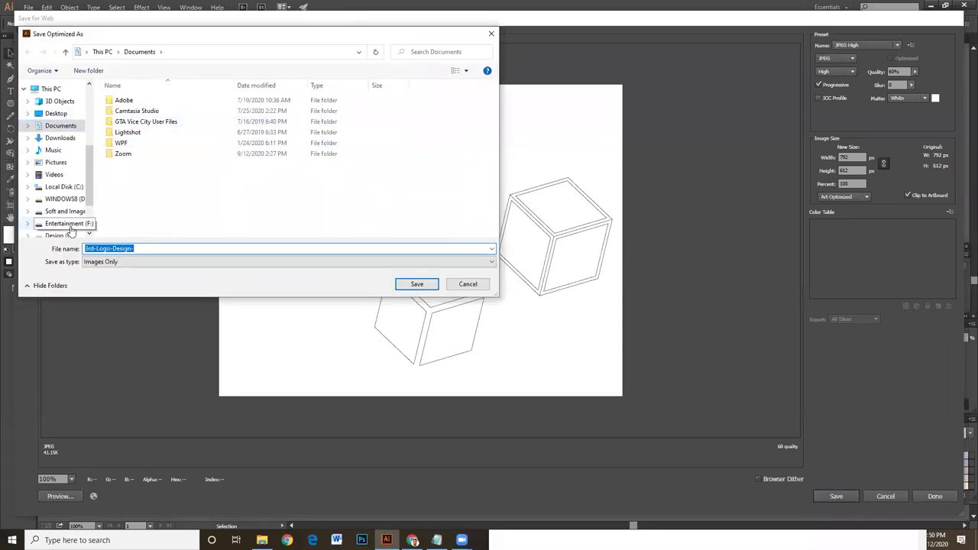
# Navigate to Design (G:) > LEDP 2020 > class in the save window.
pyautogui.scroll(-1, 75, 220)
pyautogui.click(74, 220)
pyautogui.click(131, 199)
pyautogui.scroll(-5, 134, 200)
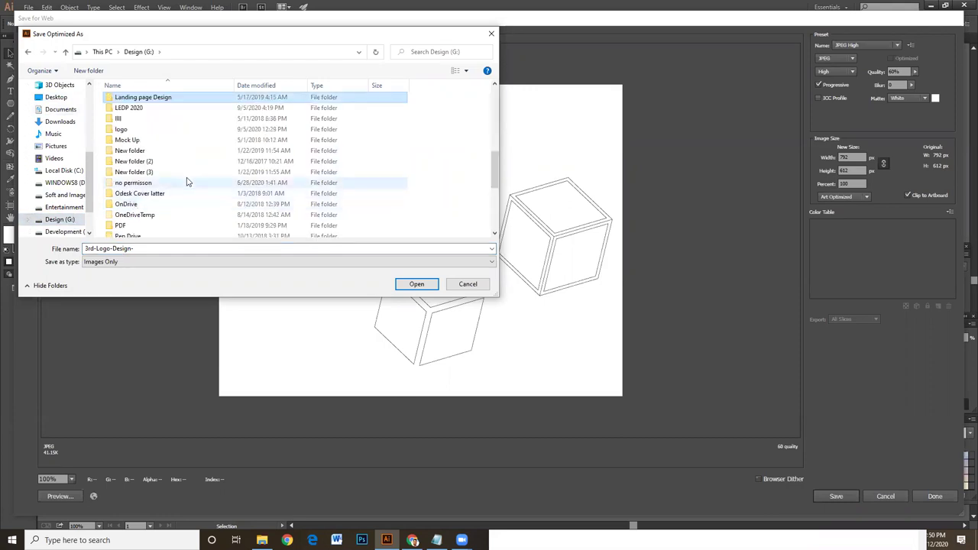
pyautogui.doubleClick(131, 108)
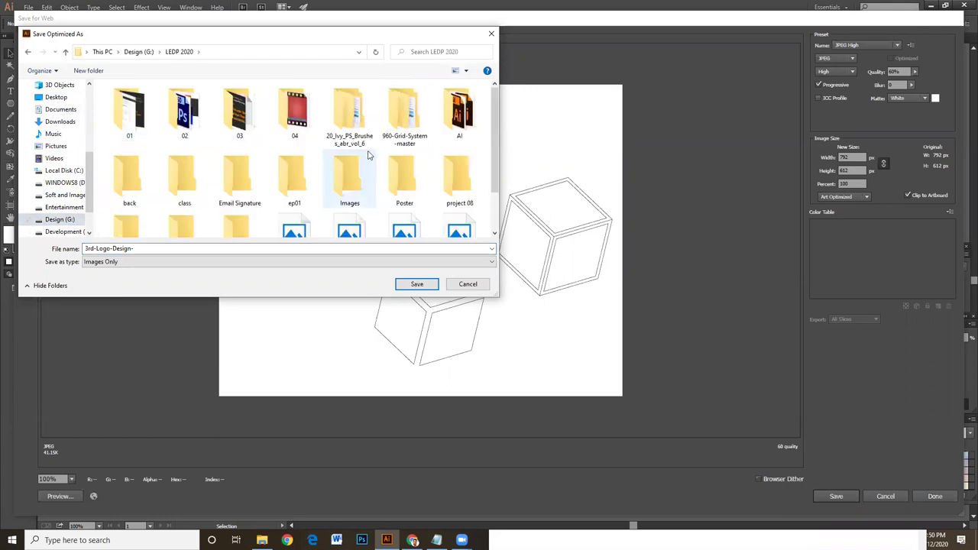
pyautogui.click(413, 183)
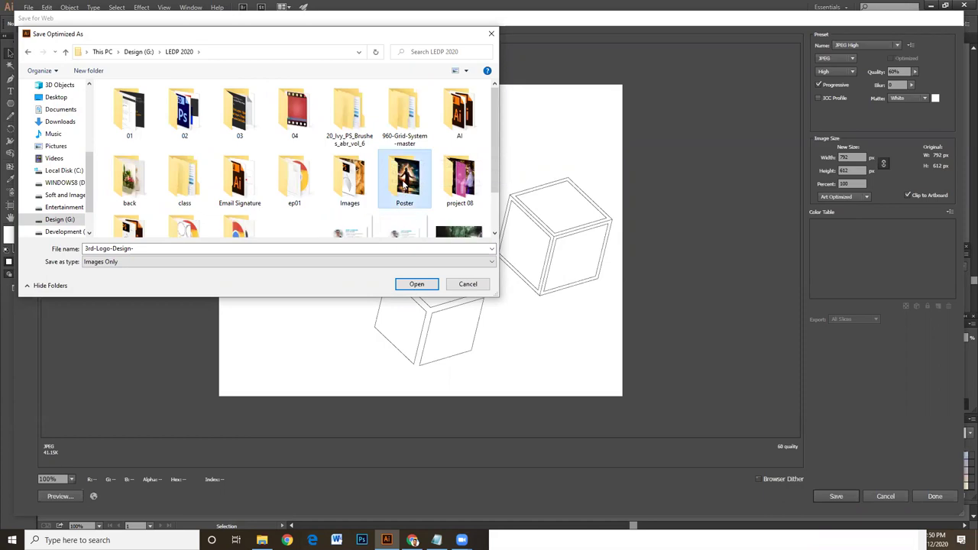
pyautogui.press('c')
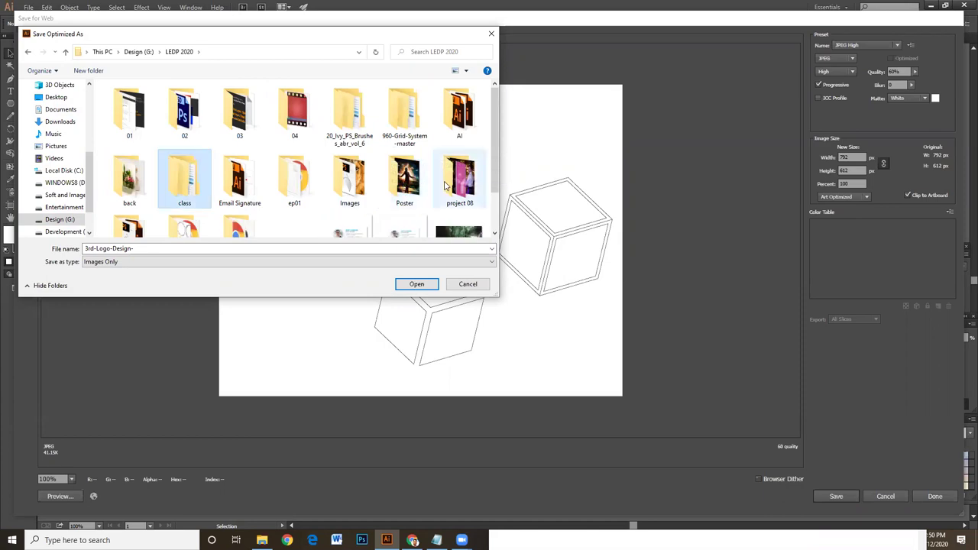
pyautogui.doubleClick(197, 178)
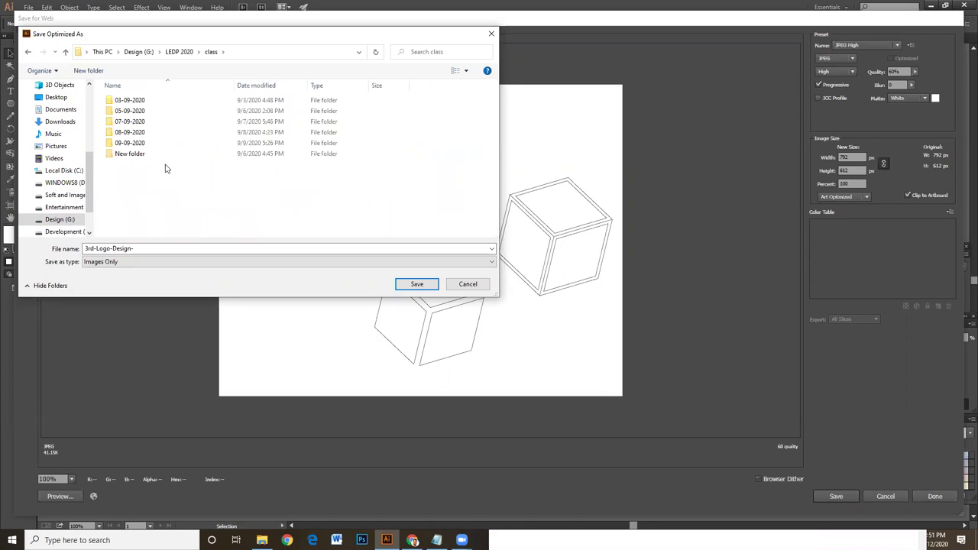
# Create a folder named 12-09-2020 and save the 3rd-Logo-Design JPEG into it.
pyautogui.click(131, 160)
pyautogui.rightClick(132, 160)
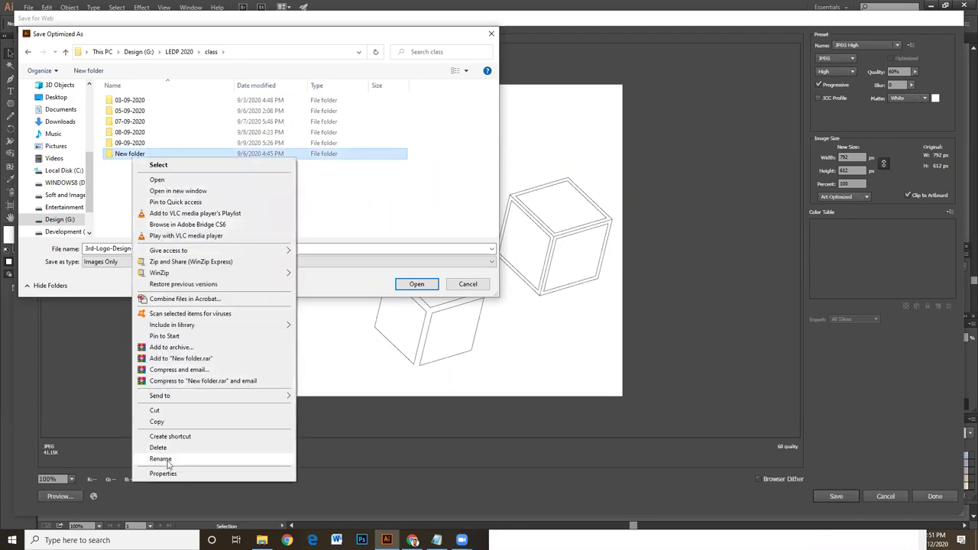
pyautogui.click(168, 459)
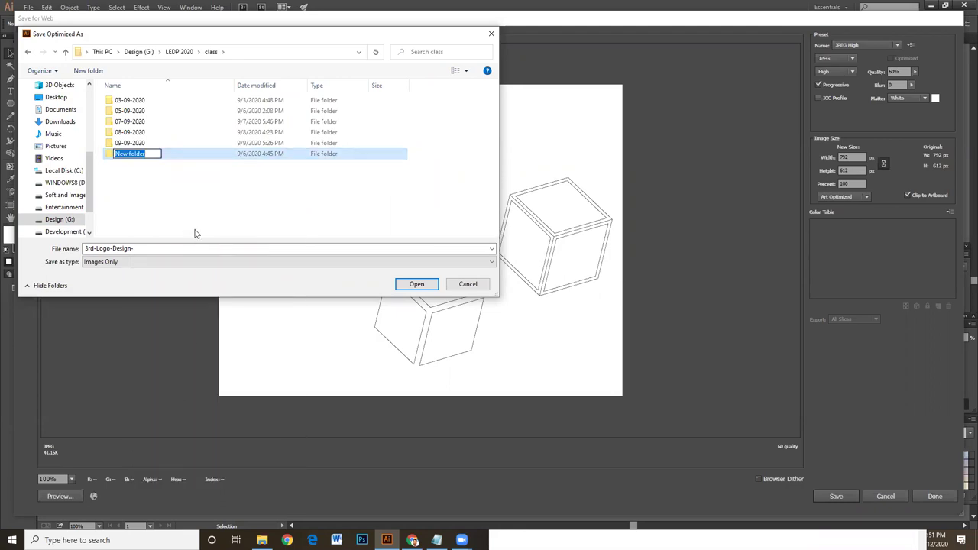
pyautogui.write('12-09-')
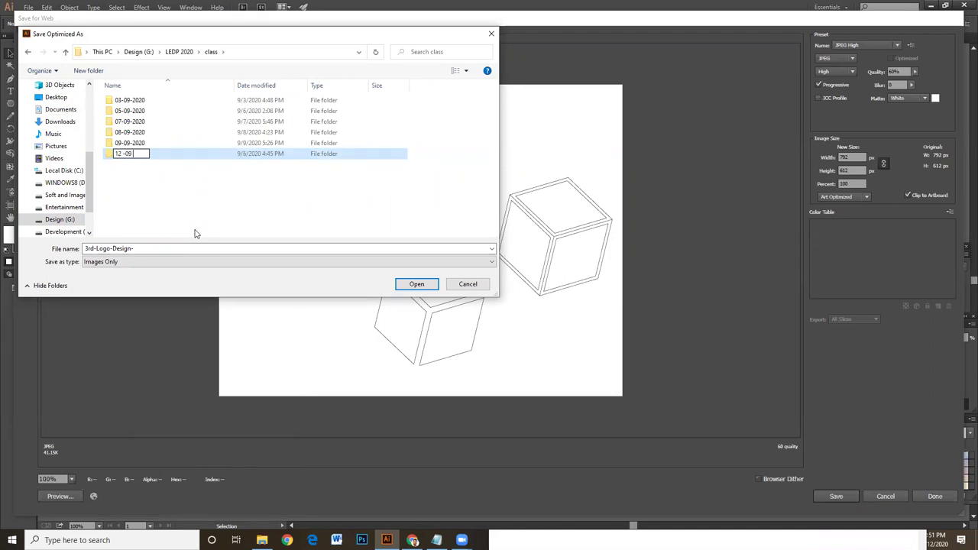
pyautogui.write('2020')
pyautogui.press('Return')
pyautogui.press('Return')
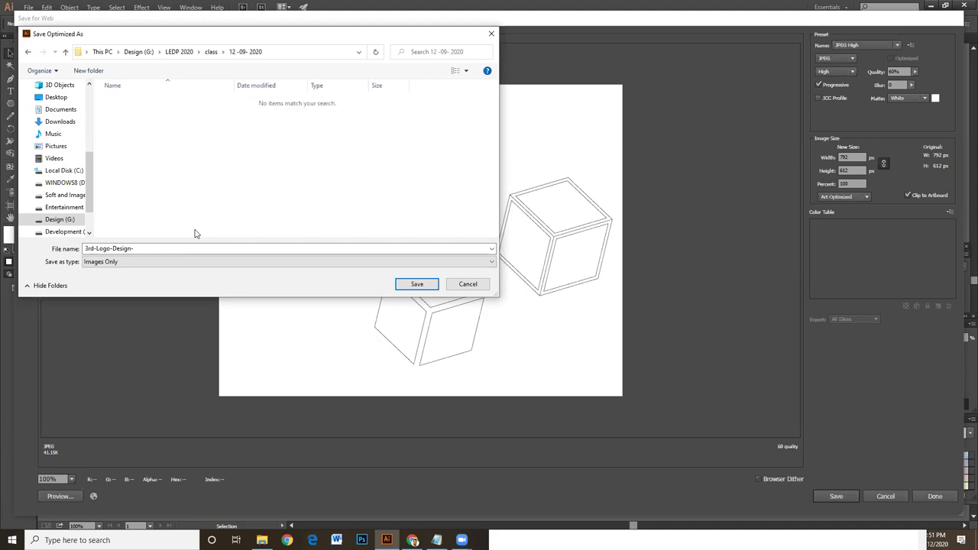
pyautogui.click(417, 284)
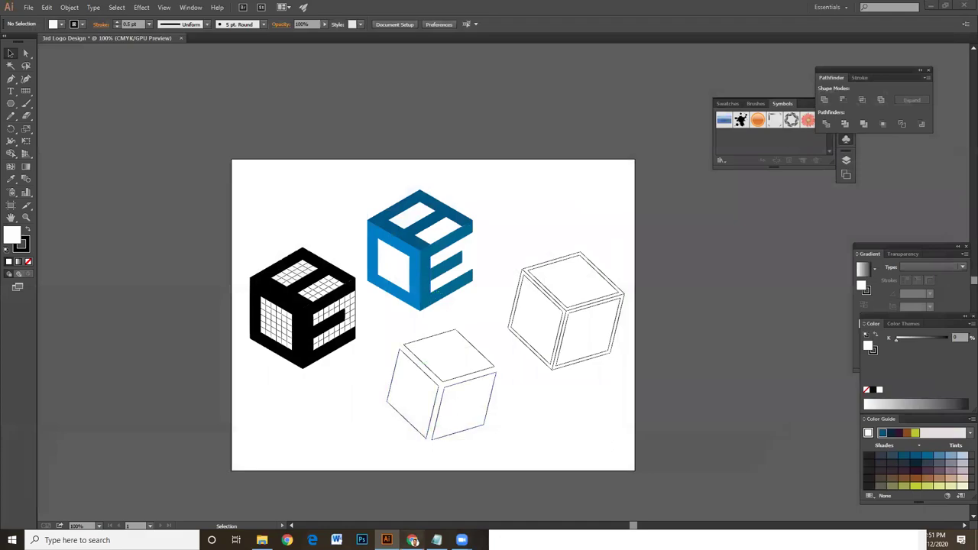
# In Chrome, load Facebook in a new tab and open the LEDP 2020 Graphic Design group.
pyautogui.click(413, 539)
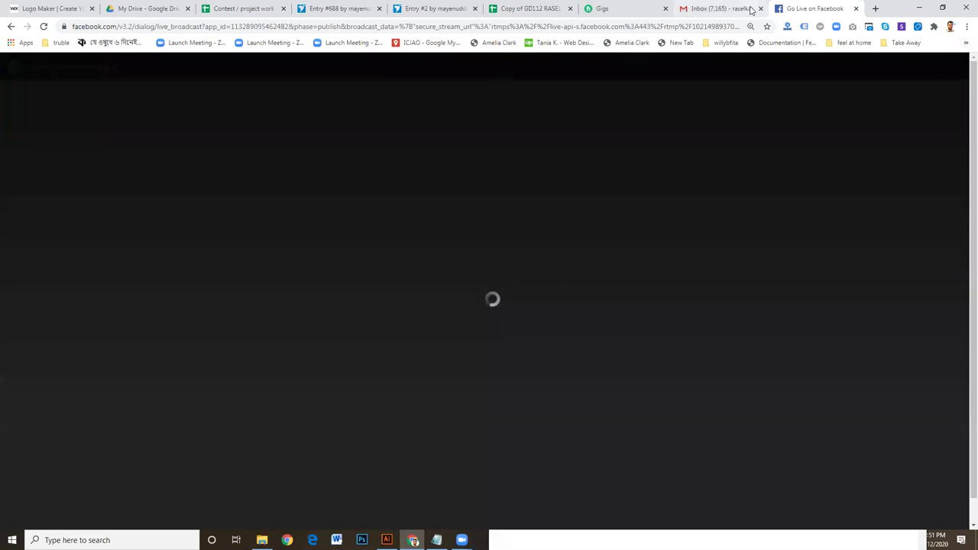
pyautogui.click(877, 9)
pyautogui.write('facebook.com')
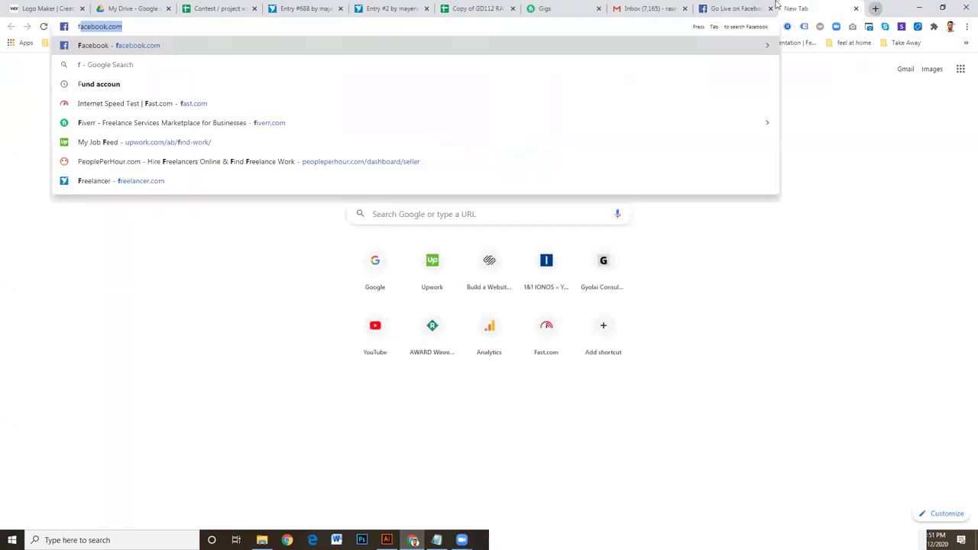
pyautogui.press('Return')
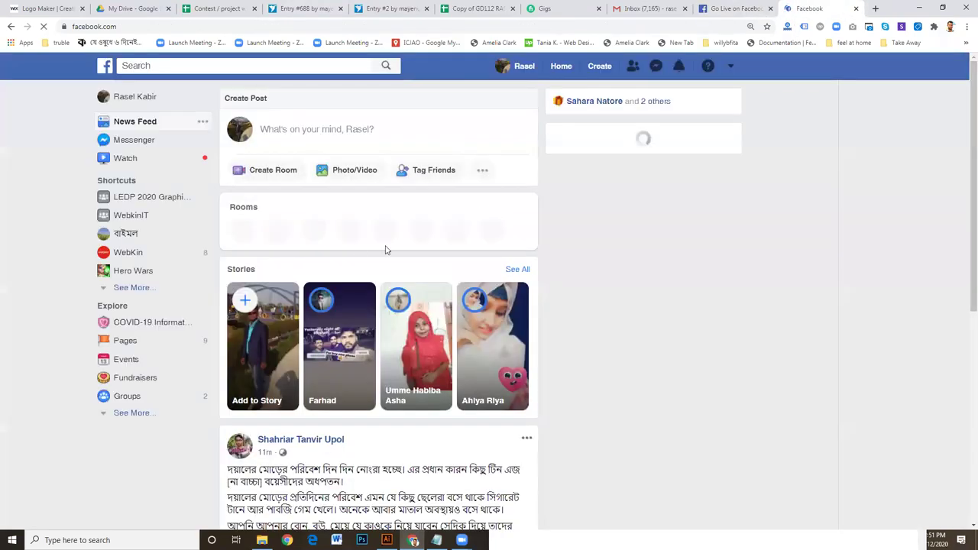
pyautogui.click(159, 198)
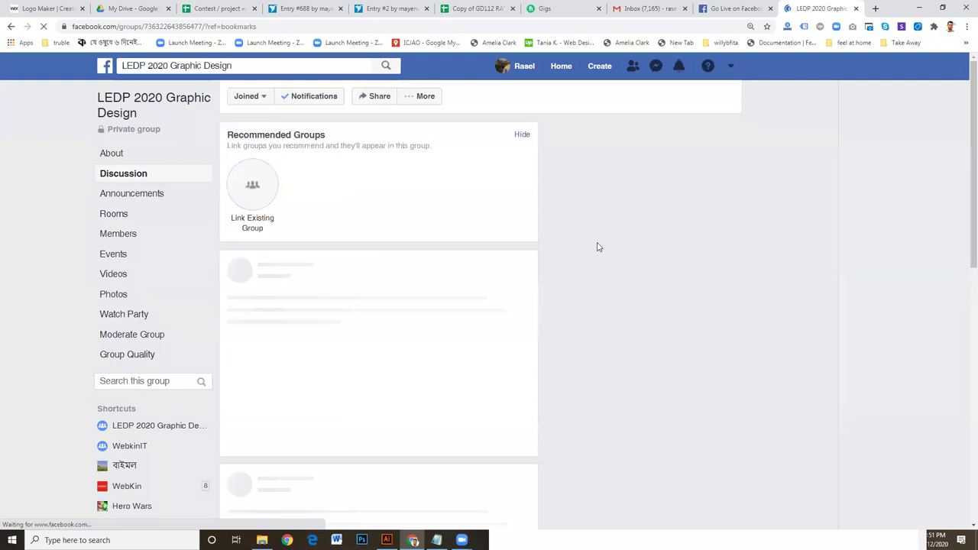
pyautogui.scroll(-3, 554, 265)
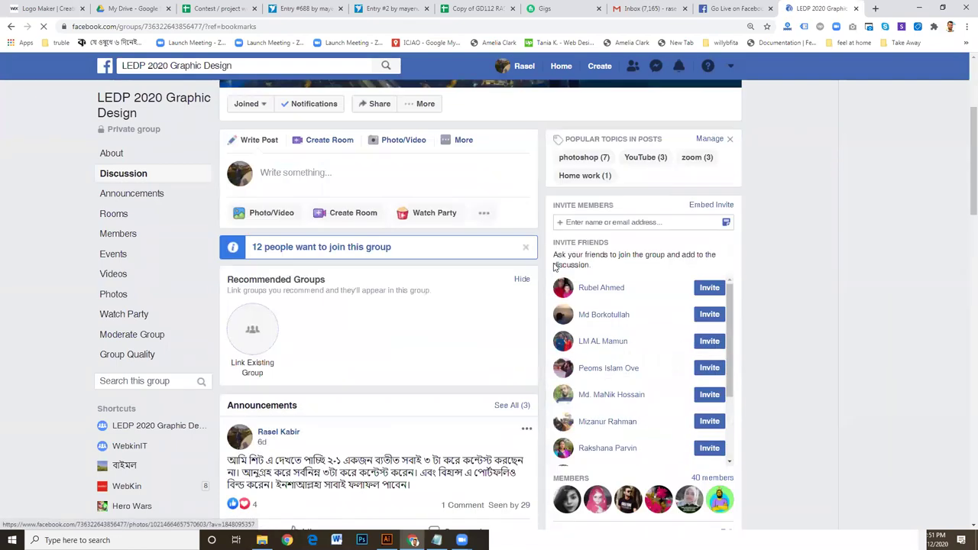
# Write a group post reading '3D logo Design' and choose to upload a photo from the computer.
pyautogui.click(328, 175)
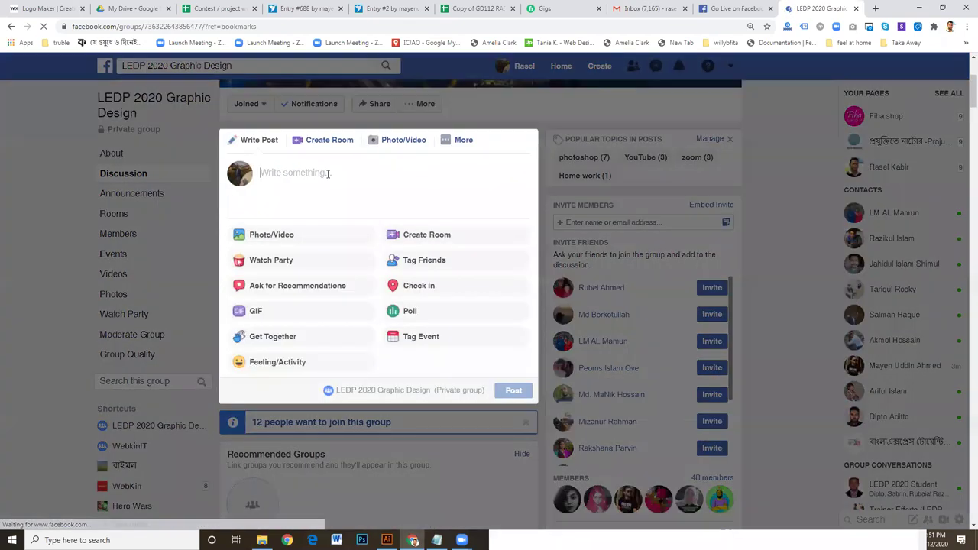
pyautogui.write('ab')
pyautogui.press('BackSpace')
pyautogui.press('BackSpace')
pyautogui.write('3')
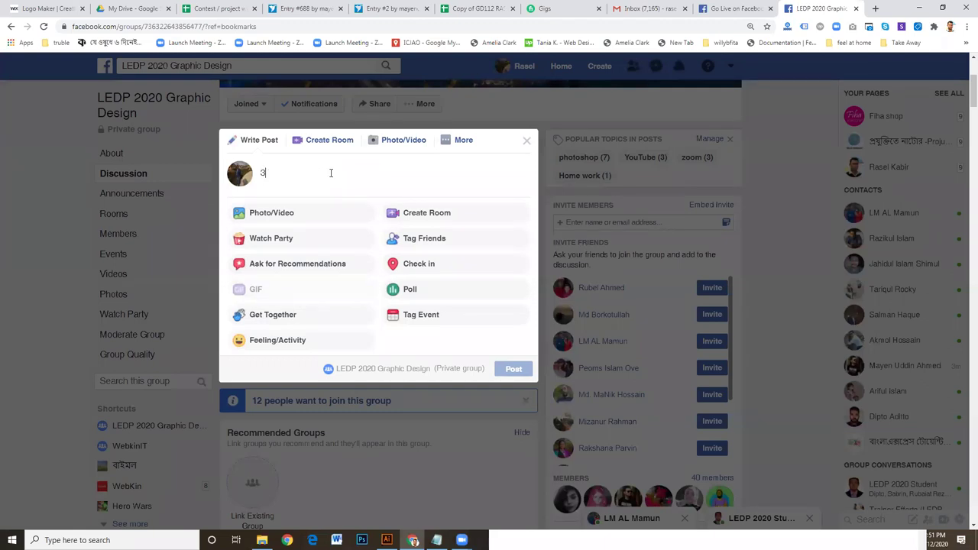
pyautogui.write('D logo Design')
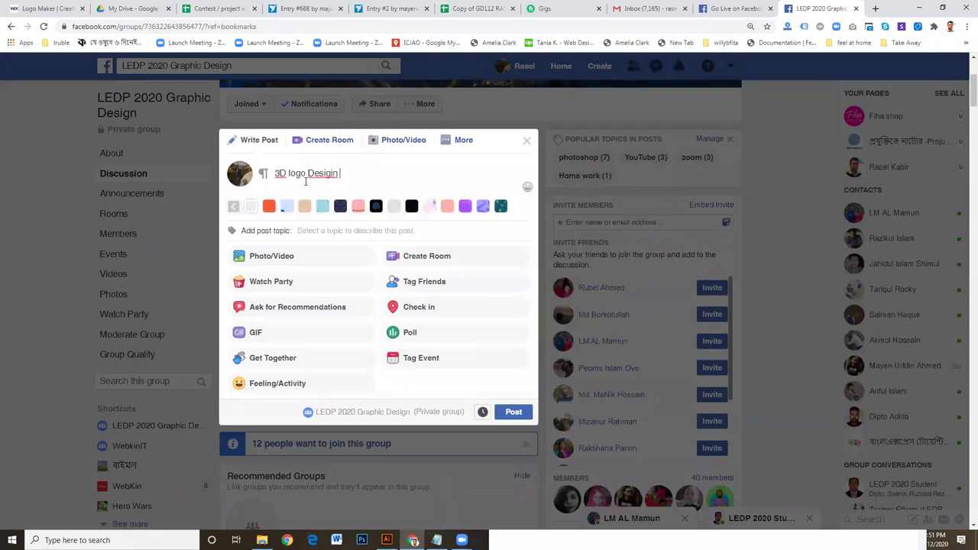
pyautogui.rightClick(325, 175)
pyautogui.click(347, 184)
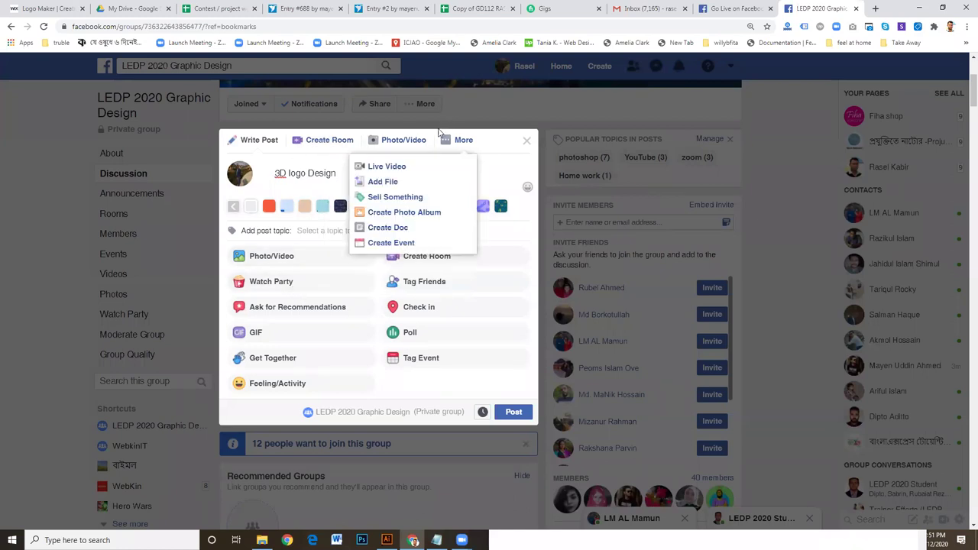
pyautogui.click(409, 143)
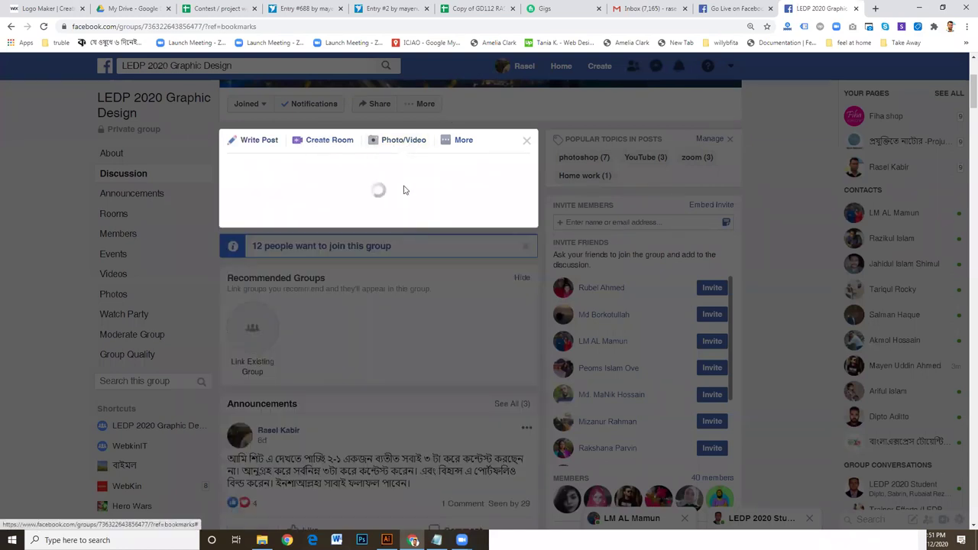
pyautogui.click(356, 191)
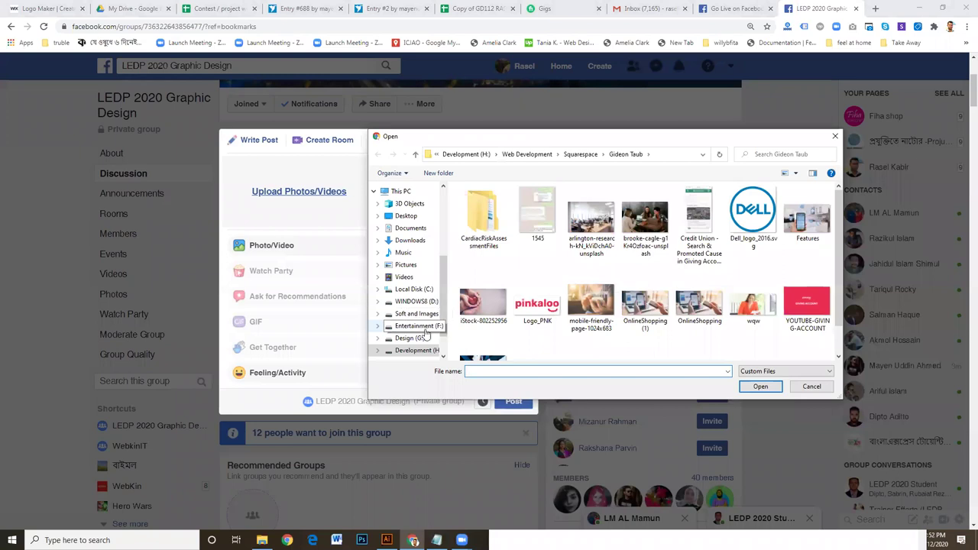
# Browse the Design (G:) drive into the LEDP 2020 folder.
pyautogui.click(415, 341)
pyautogui.click(480, 289)
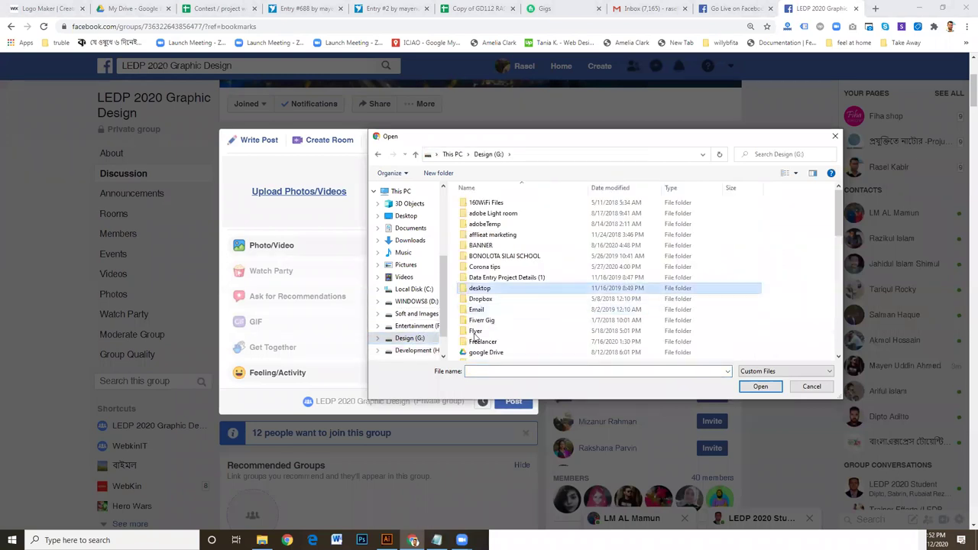
pyautogui.scroll(-5, 475, 336)
pyautogui.doubleClick(489, 213)
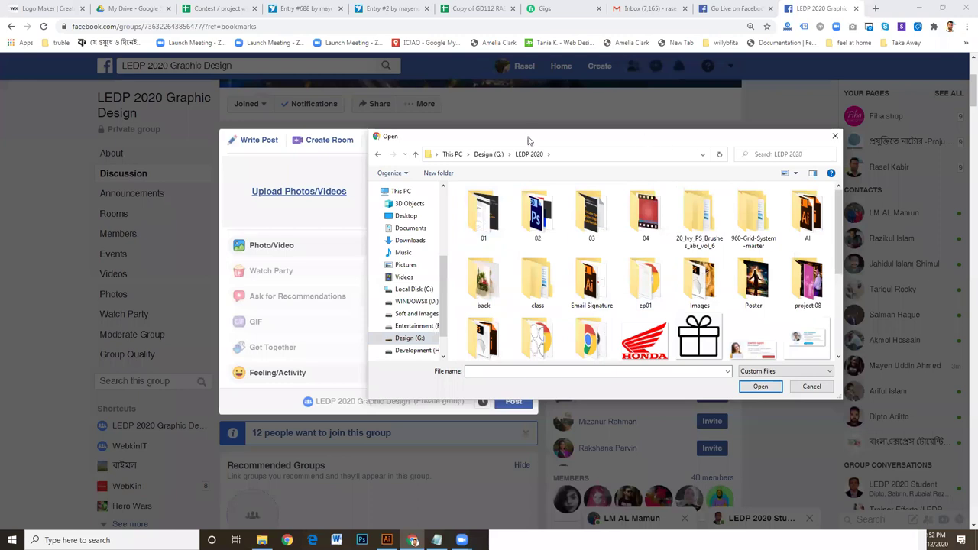
pyautogui.moveTo(528, 143); pyautogui.dragTo(386, 133)
pyautogui.scroll(-1, 497, 262)
pyautogui.scroll(-2, 496, 262)
pyautogui.scroll(3, 501, 262)
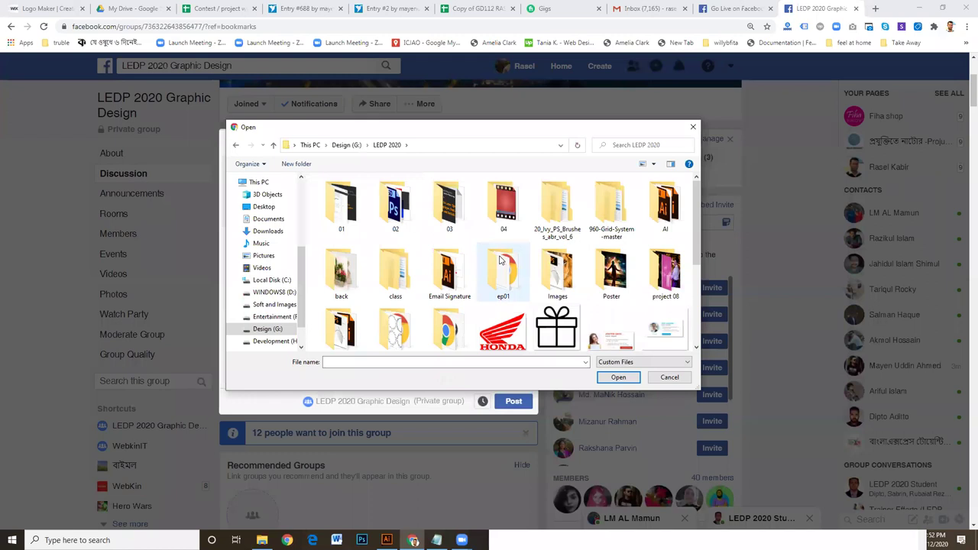
pyautogui.click(448, 279)
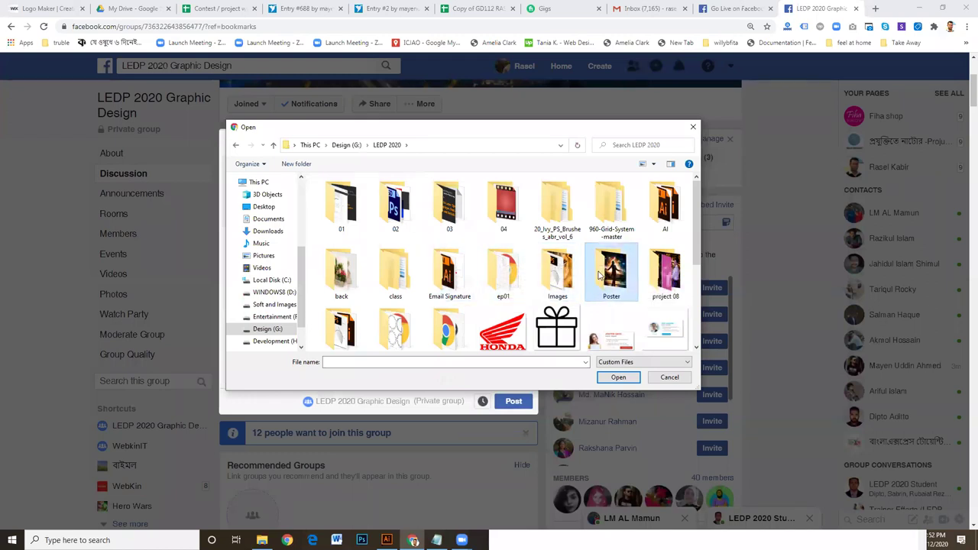
pyautogui.scroll(-1, 600, 275)
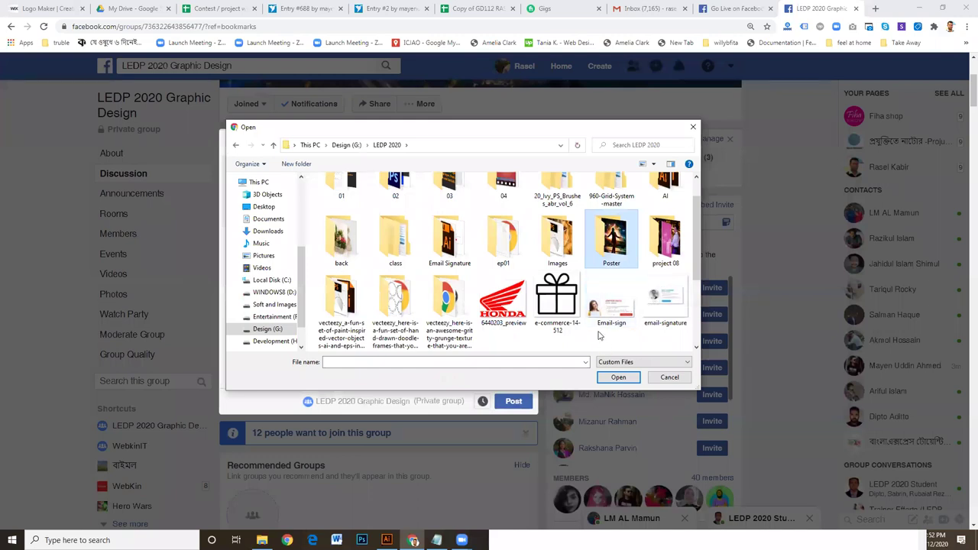
pyautogui.moveTo(611, 330)
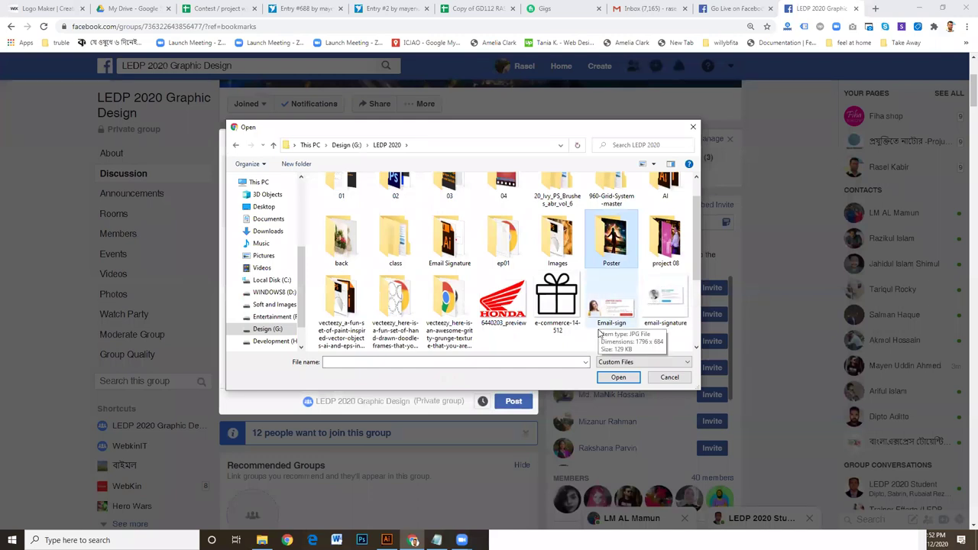
pyautogui.scroll(1, 600, 332)
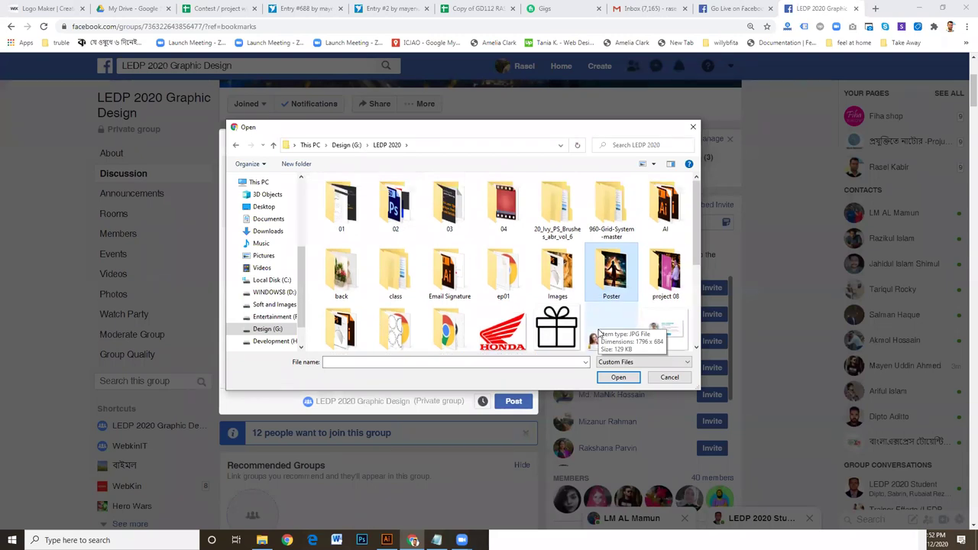
pyautogui.scroll(-1, 600, 333)
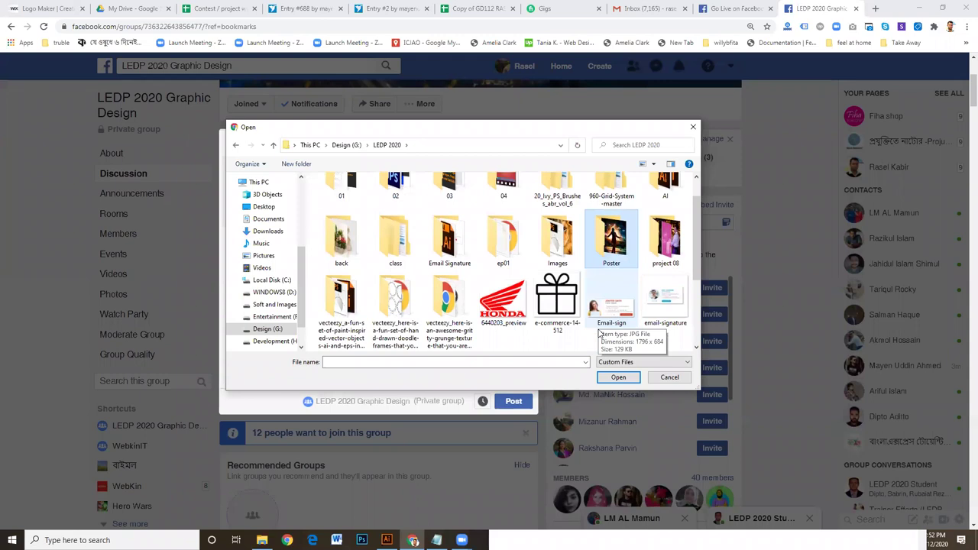
pyautogui.scroll(1, 600, 332)
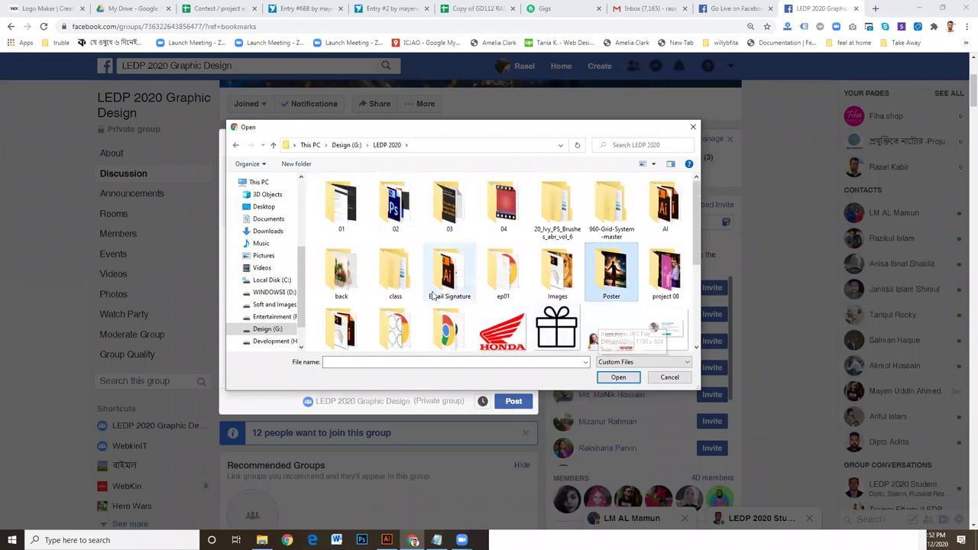
# Open class > 12-09-2020 and select the 3rd-Logo-Design image.
pyautogui.click(405, 283)
pyautogui.doubleClick(405, 283)
pyautogui.doubleClick(346, 249)
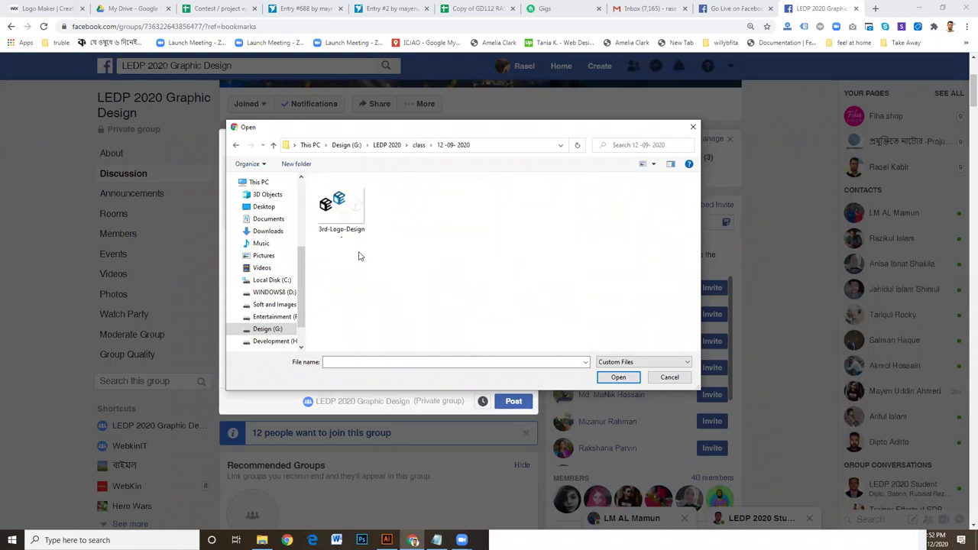
pyautogui.click(361, 234)
# Attach the cube logo image and add the caption 'Please create different text' with its spelling corrected.
pyautogui.click(621, 377)
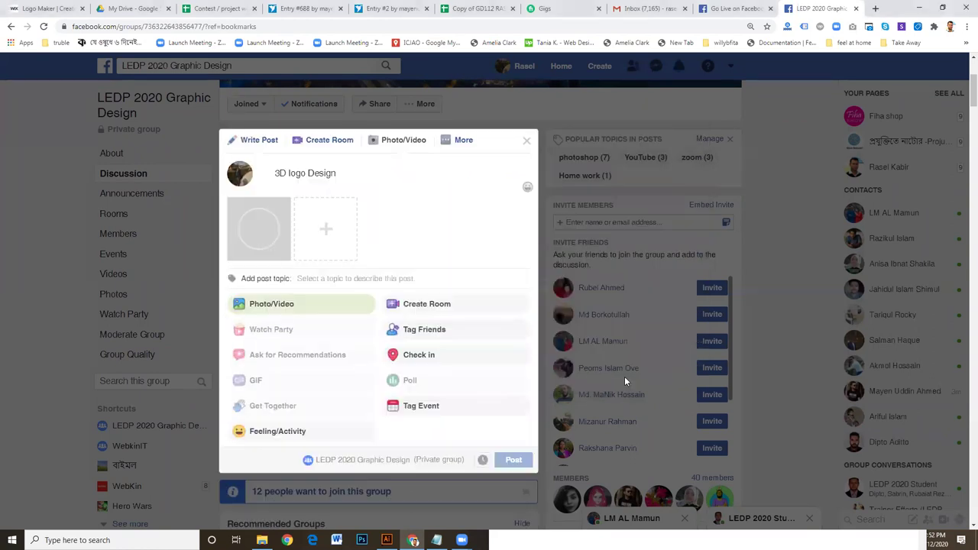
pyautogui.click(366, 168)
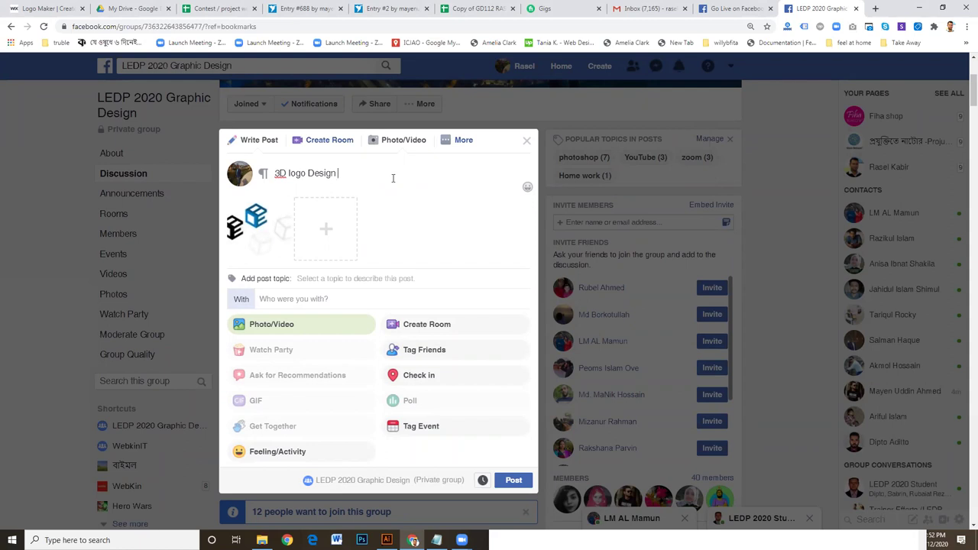
pyautogui.write('Please create di')
pyautogui.write('fferant text')
pyautogui.rightClick(418, 172)
pyautogui.click(462, 176)
# Publish the post and scroll down to see it in the group feed.
pyautogui.click(519, 483)
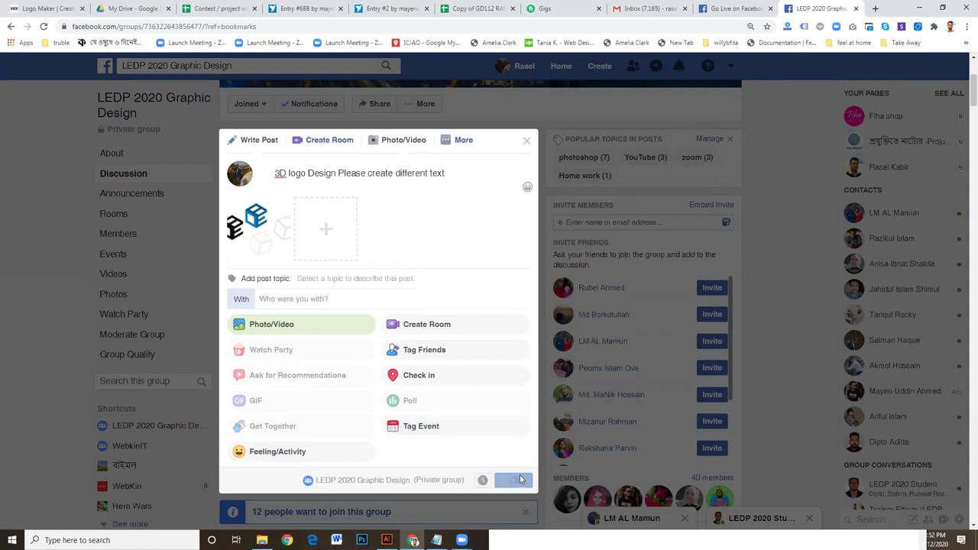
pyautogui.scroll(-1, 410, 341)
pyautogui.scroll(-2, 428, 360)
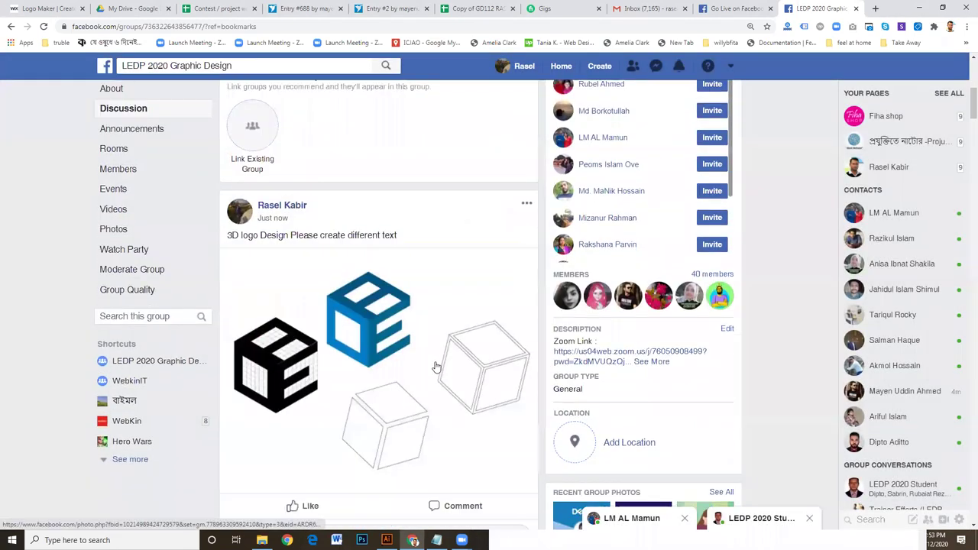